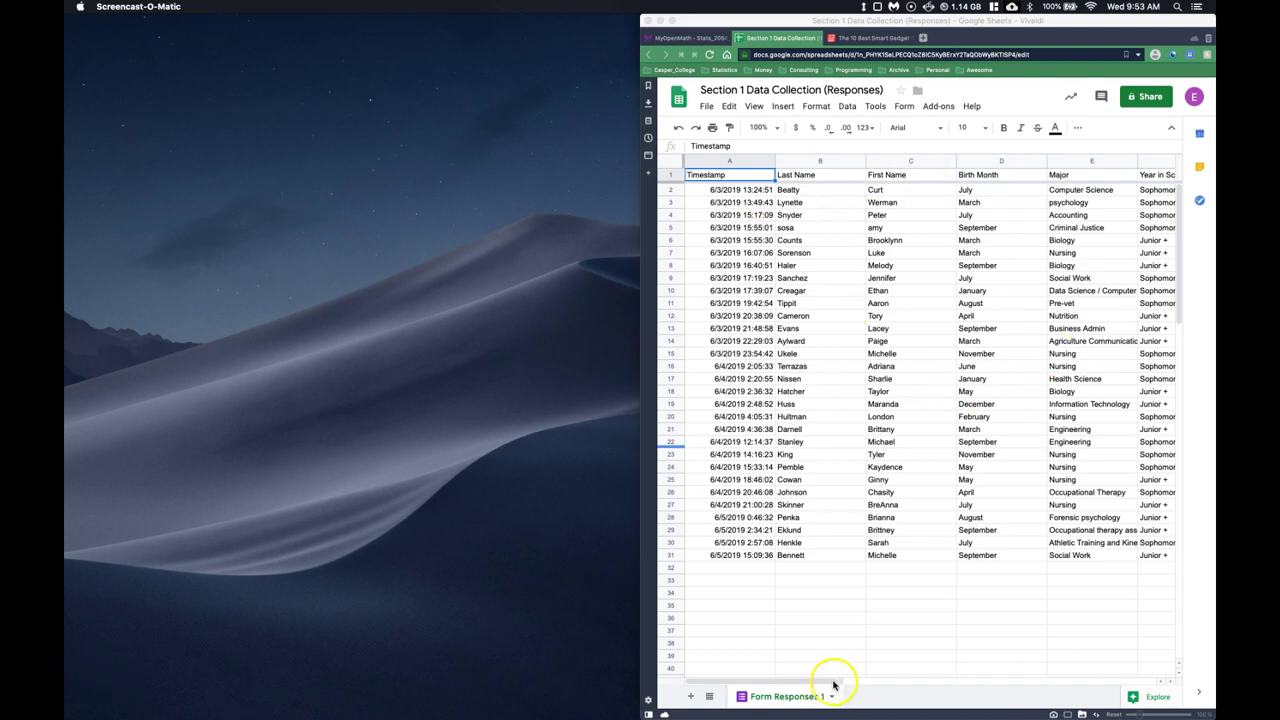
- Examine the survey responses across all columns of the Form Responses 1 sheet, from Timestamp to the sibling question
left_click(760, 690)
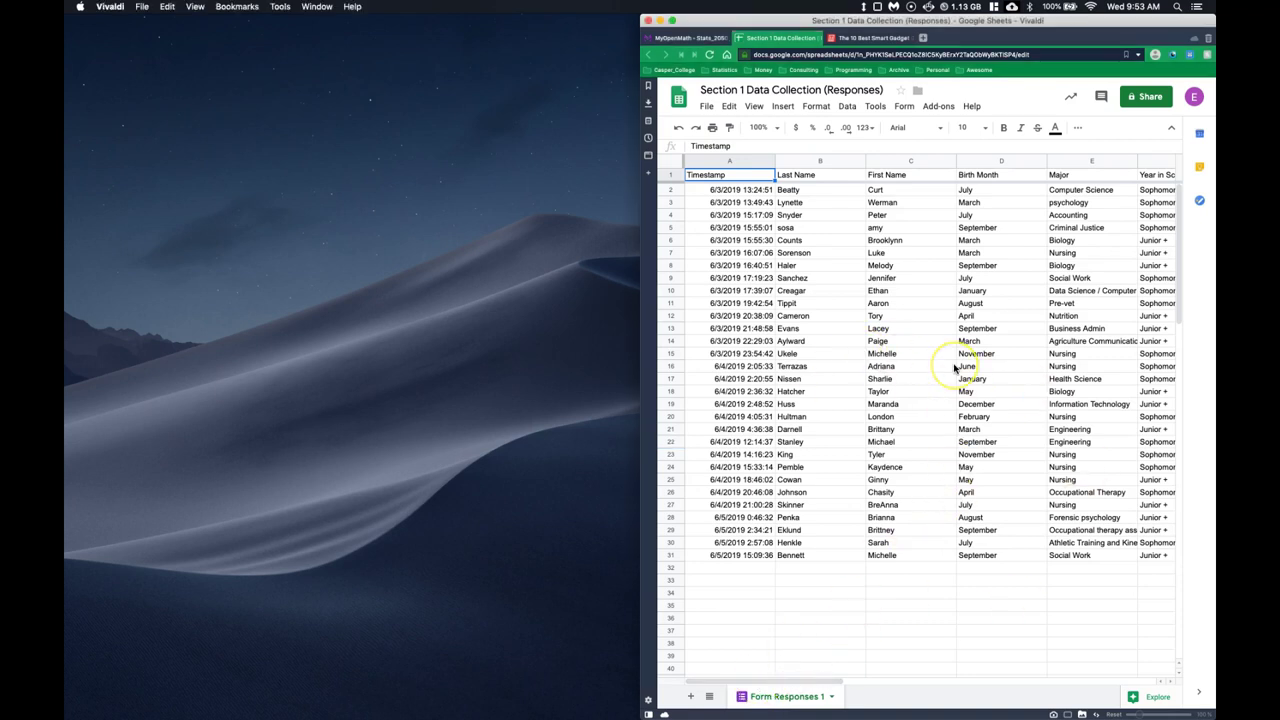
left_click_drag(805, 682, 751, 671)
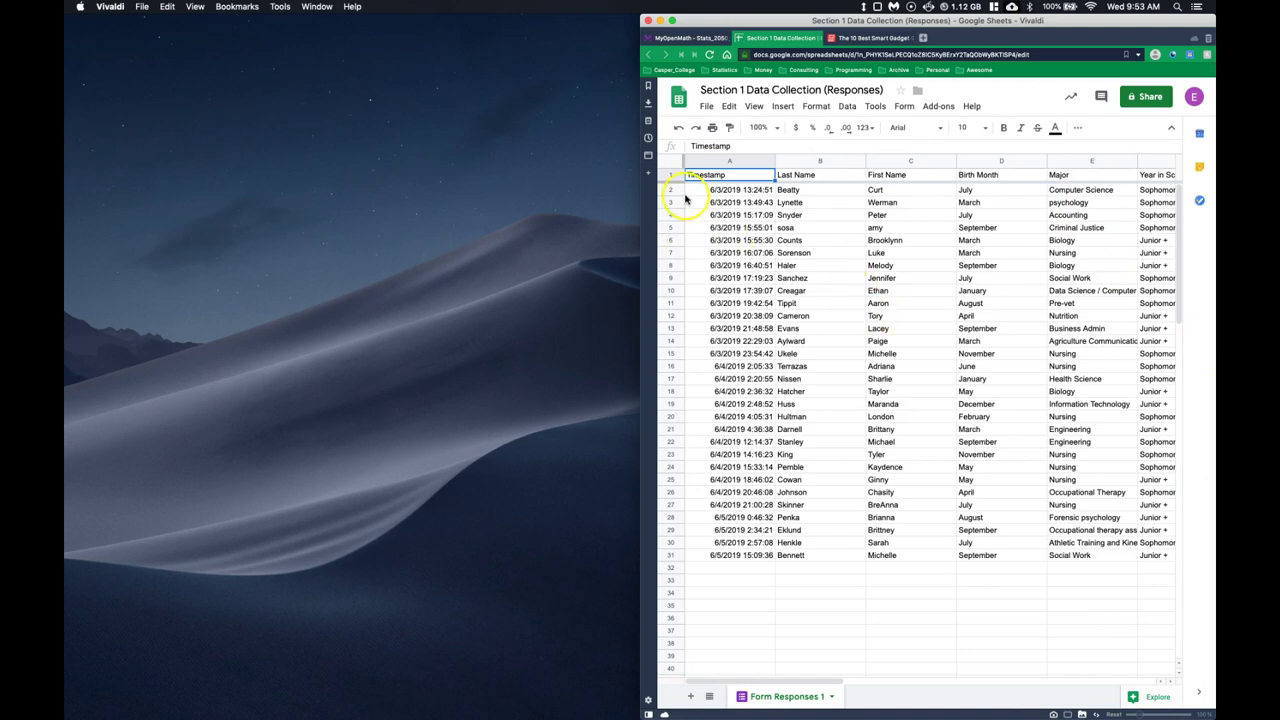
left_click_drag(671, 197, 829, 180)
left_click(1172, 684)
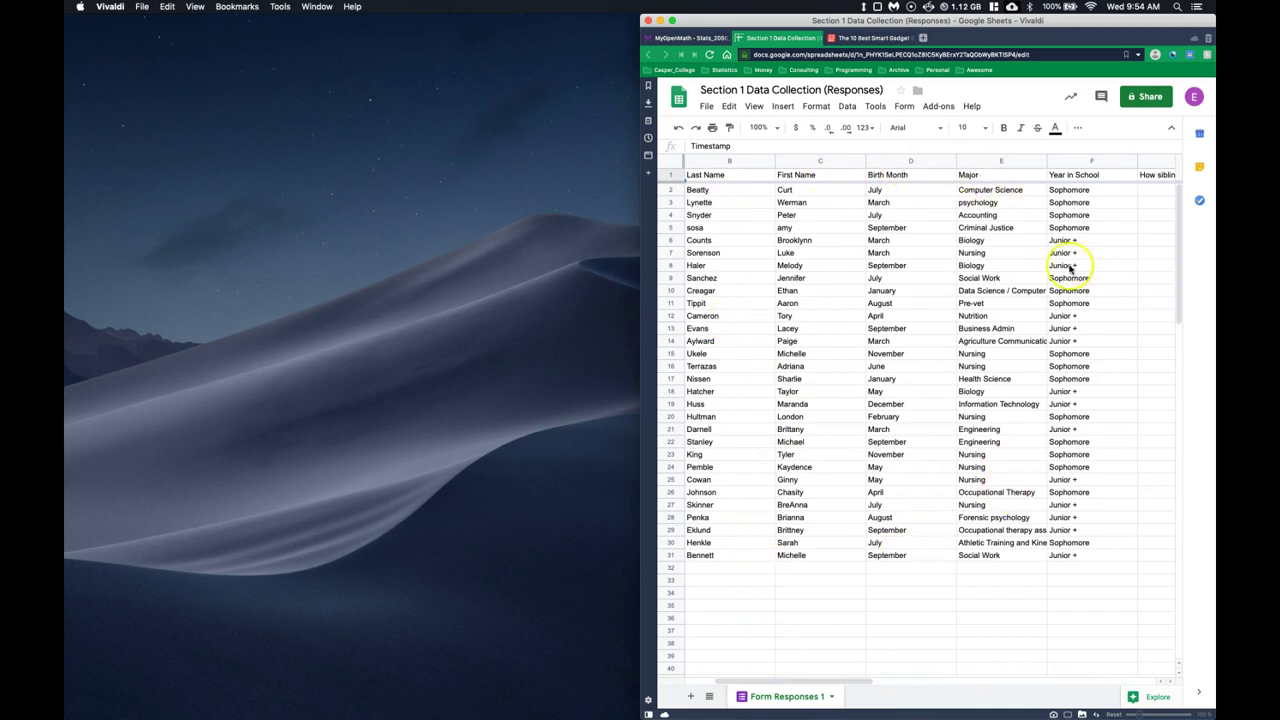
left_click(1178, 686)
left_click(1175, 686)
left_click(1172, 686)
left_click(1172, 686)
left_click(1172, 686)
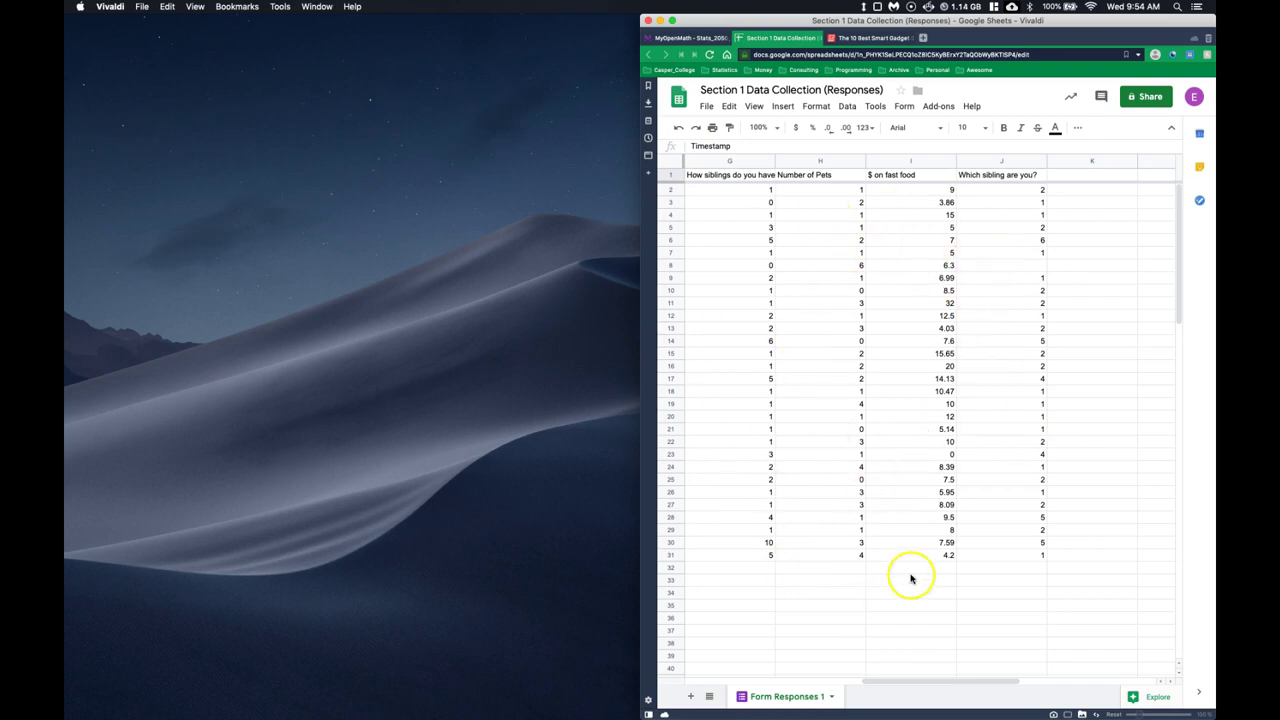
left_click_drag(908, 684, 797, 705)
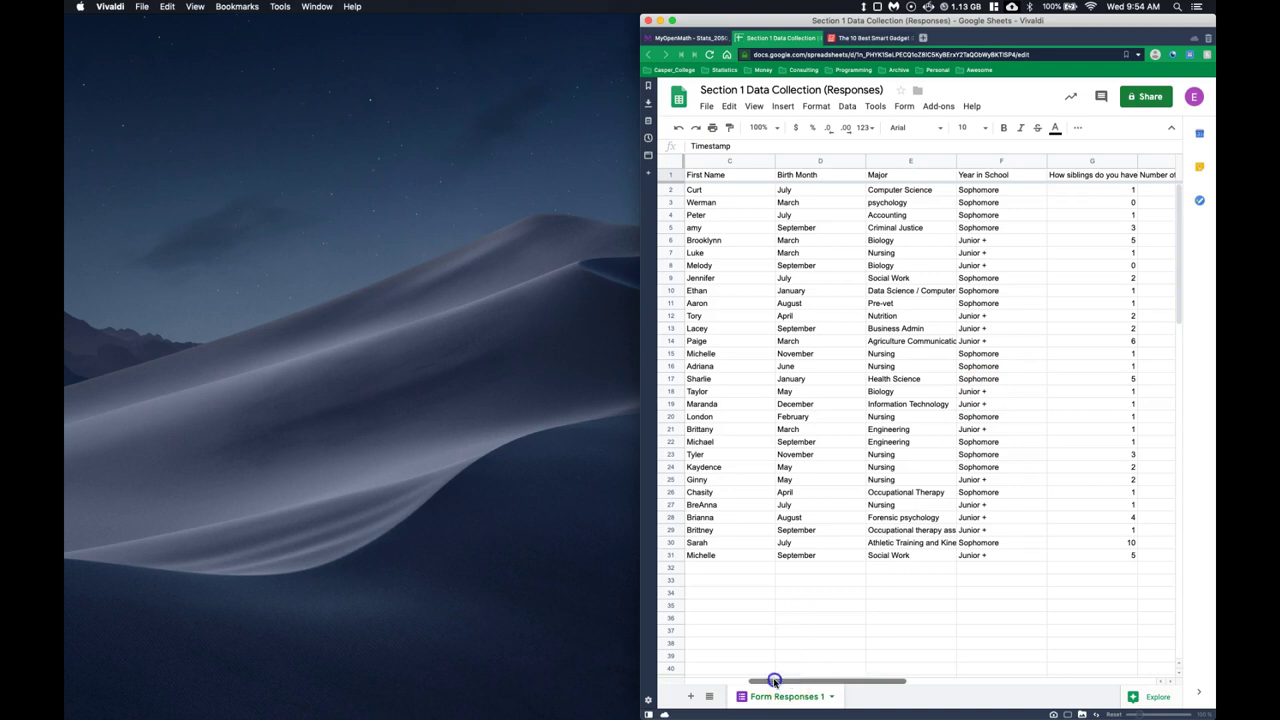
left_click_drag(771, 683, 723, 695)
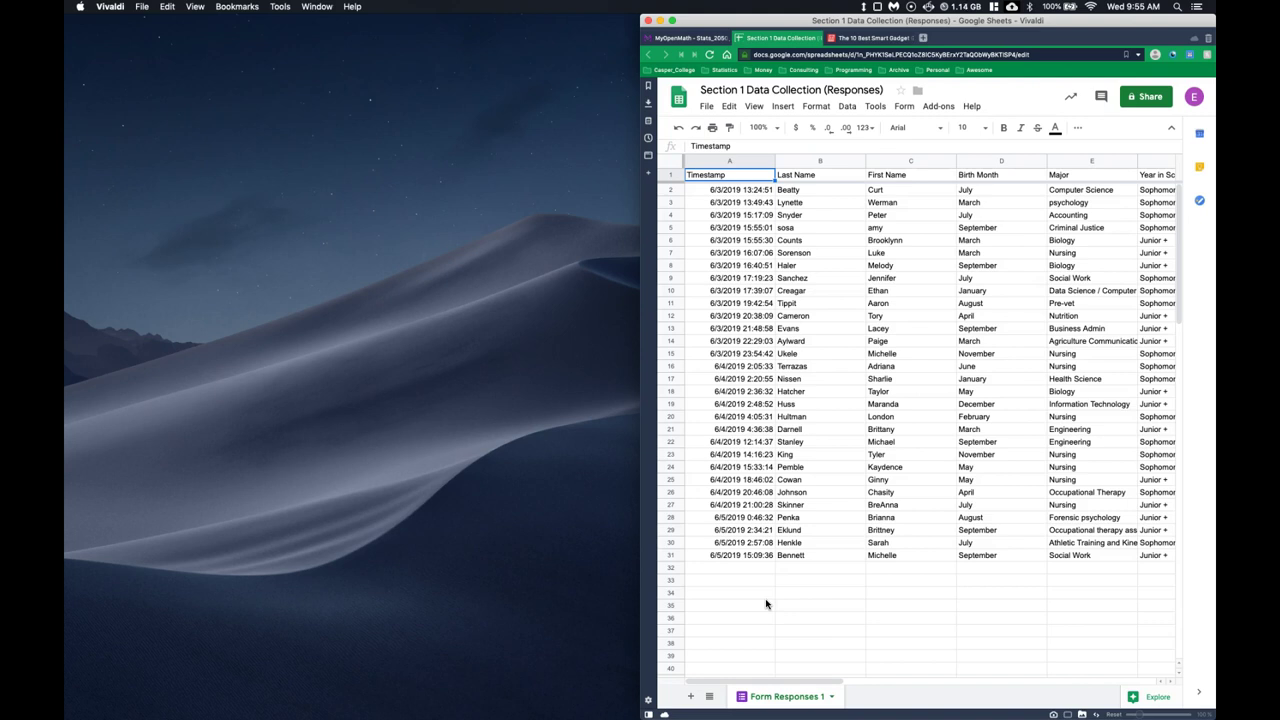
- Switch to RStudio, collapse the source editor so the console fills its column, and narrow the console slightly
mouse_move(581, 707)
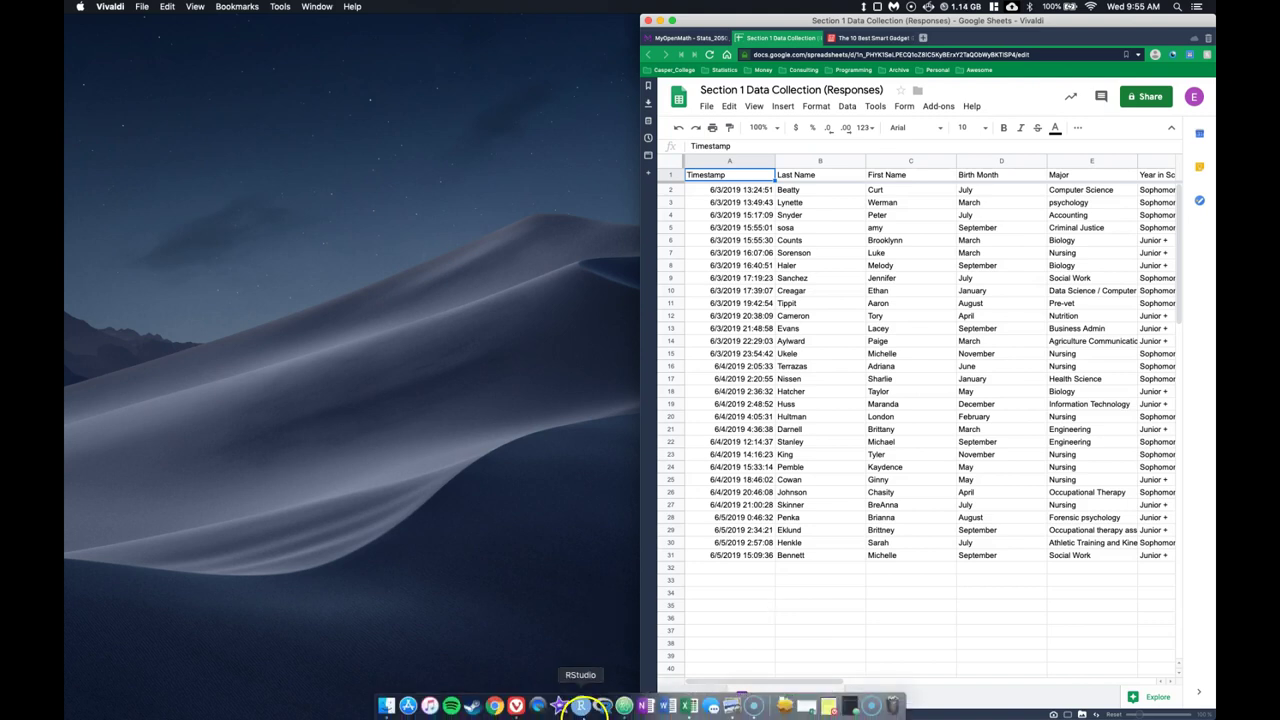
left_click(581, 707)
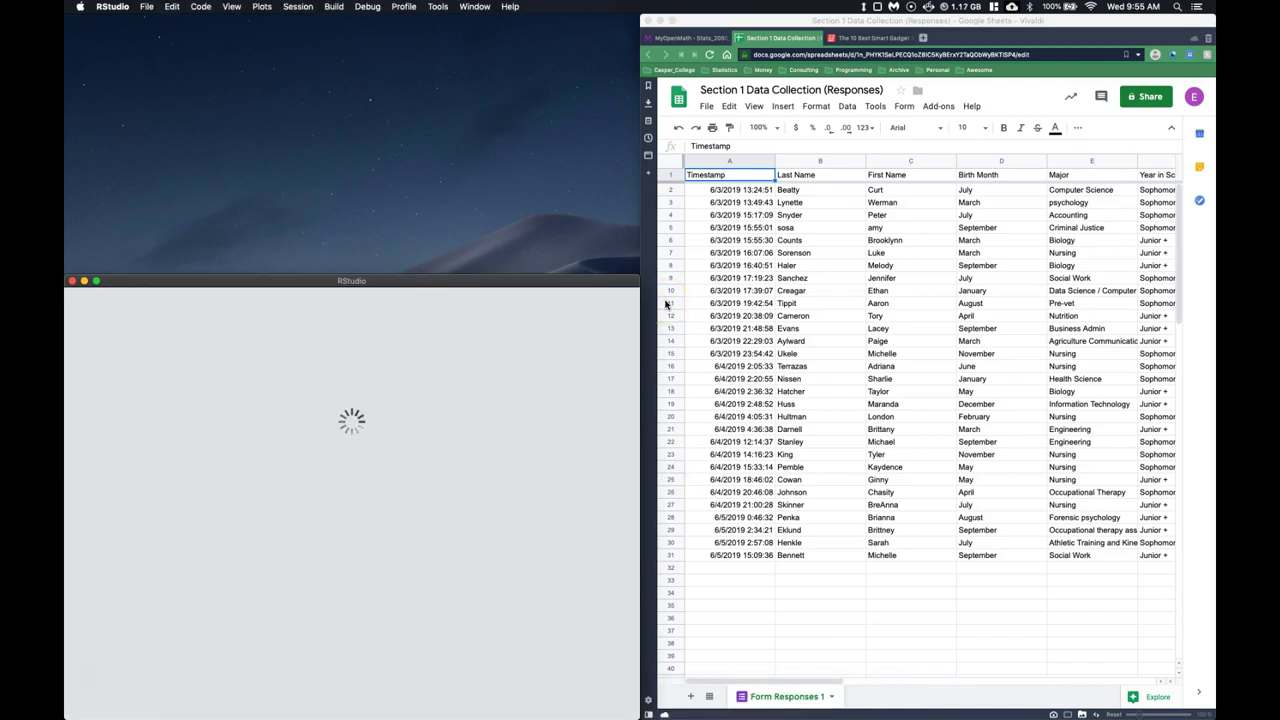
left_click(620, 325)
left_click(133, 377)
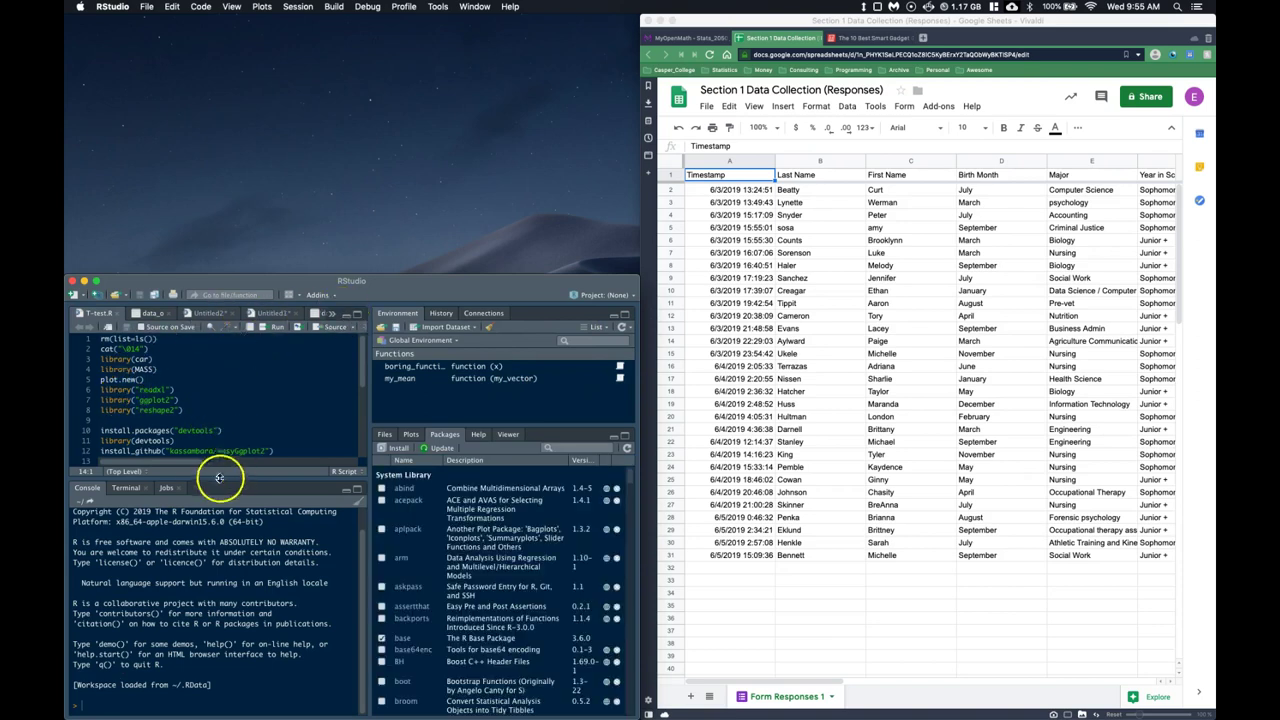
left_click(347, 316)
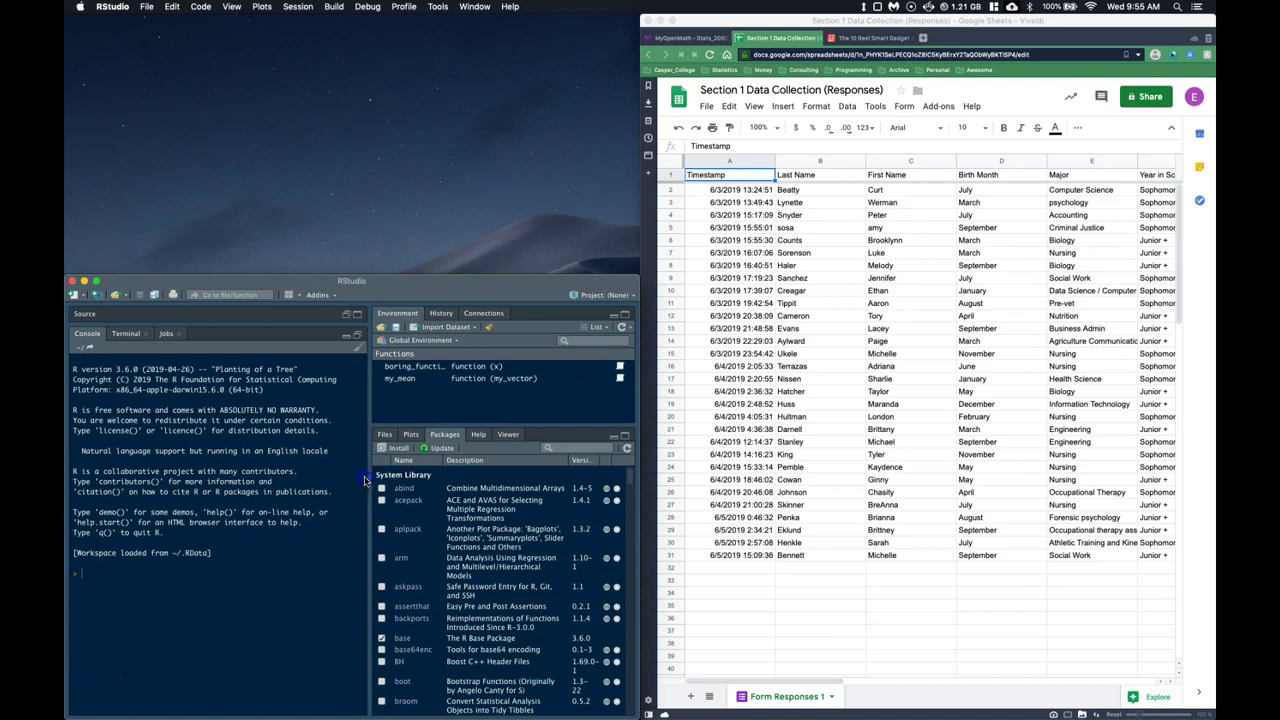
left_click_drag(370, 487, 356, 480)
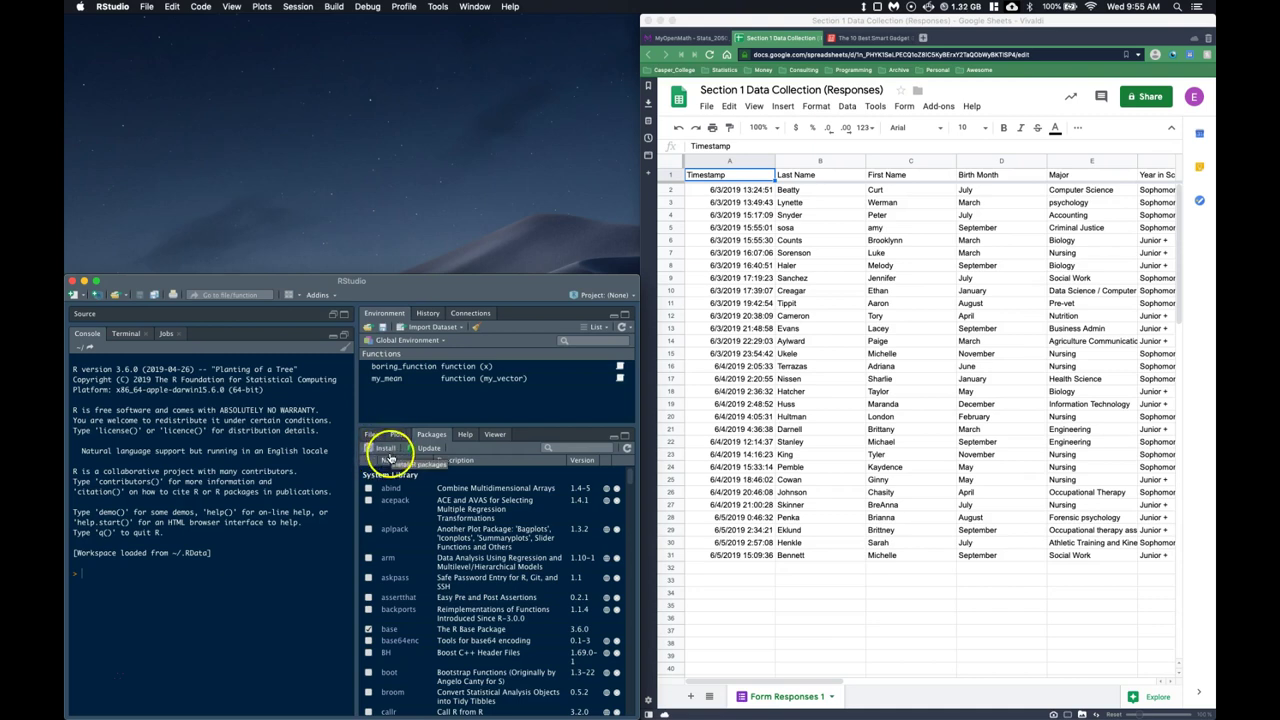
left_click(386, 457)
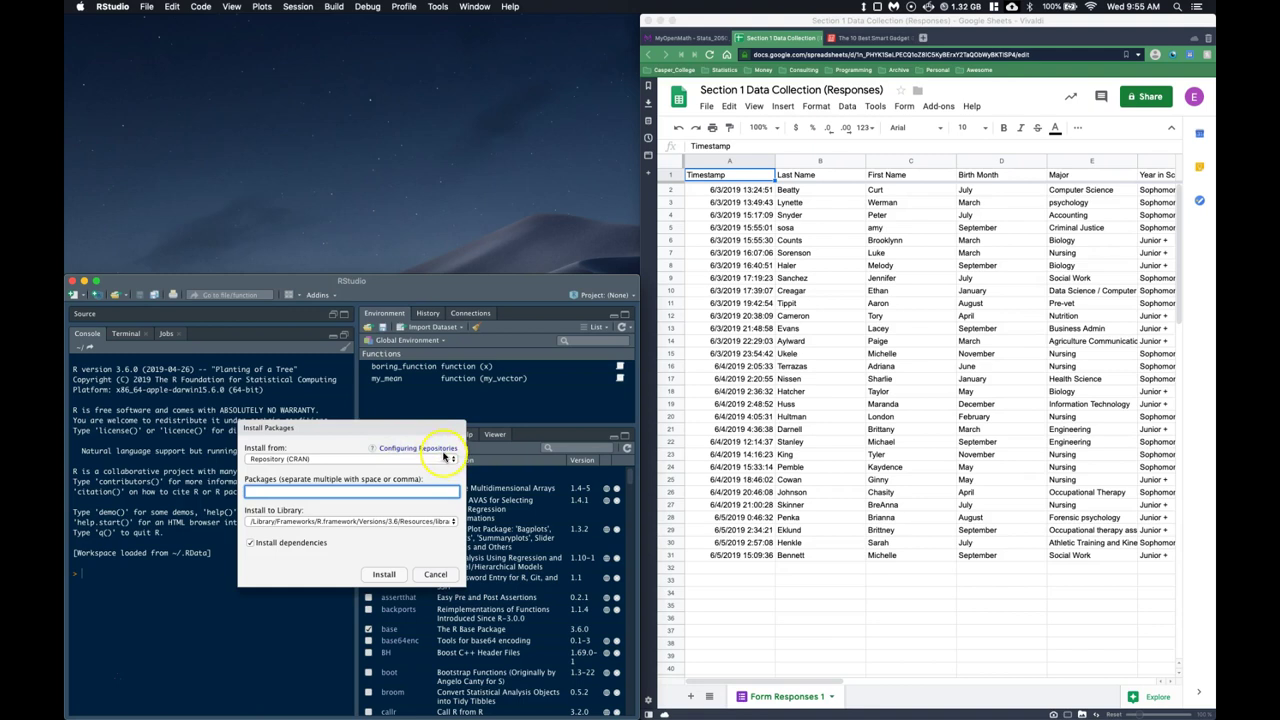
left_click_drag(407, 431, 262, 388)
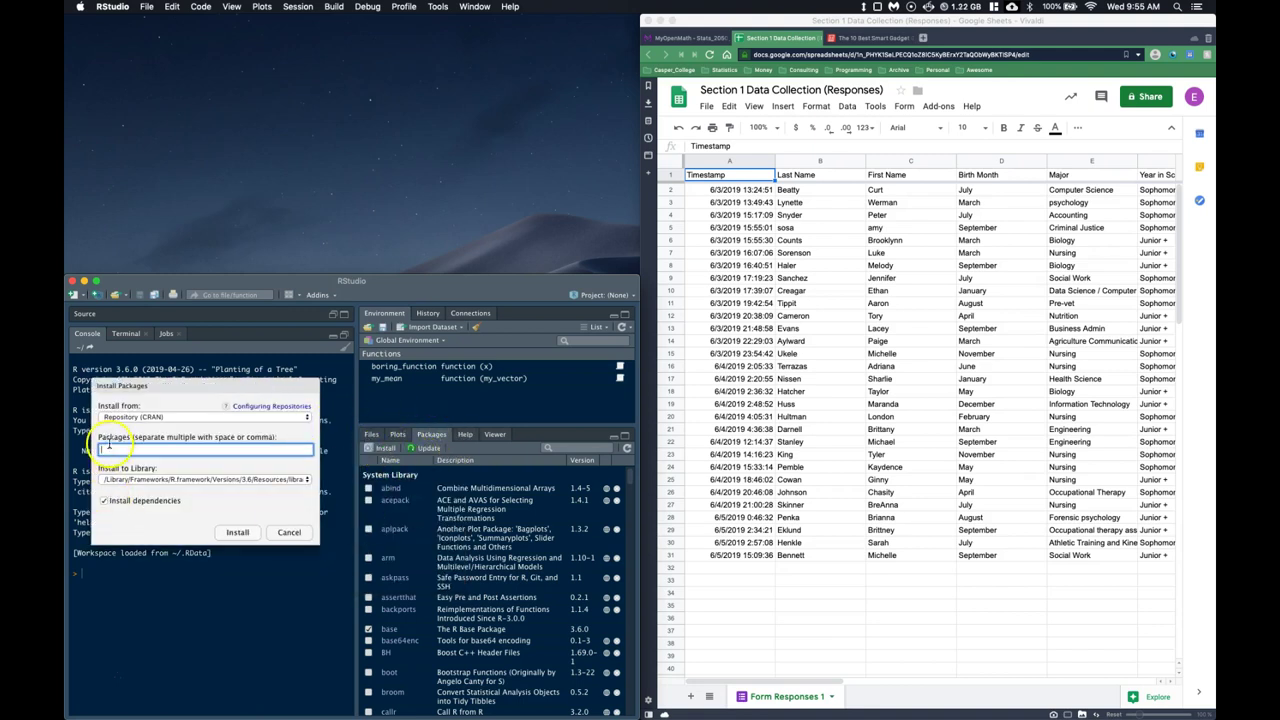
type("Rcmdr")
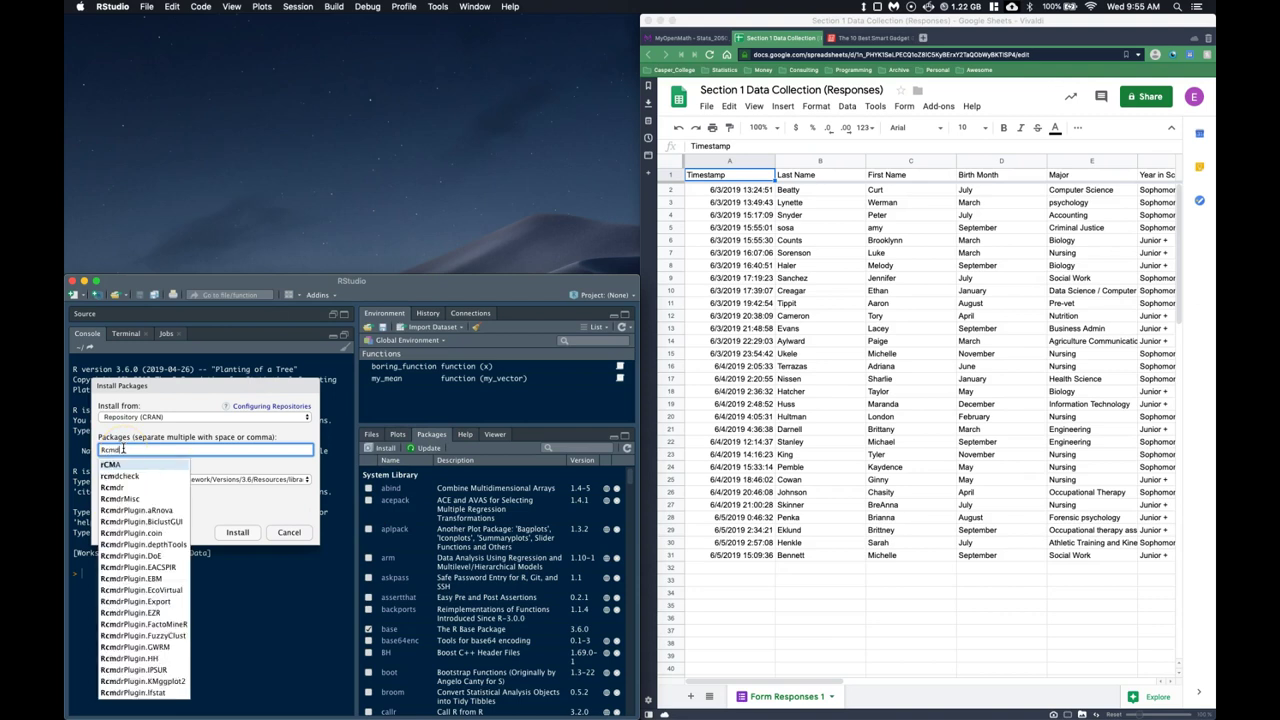
left_click(130, 466)
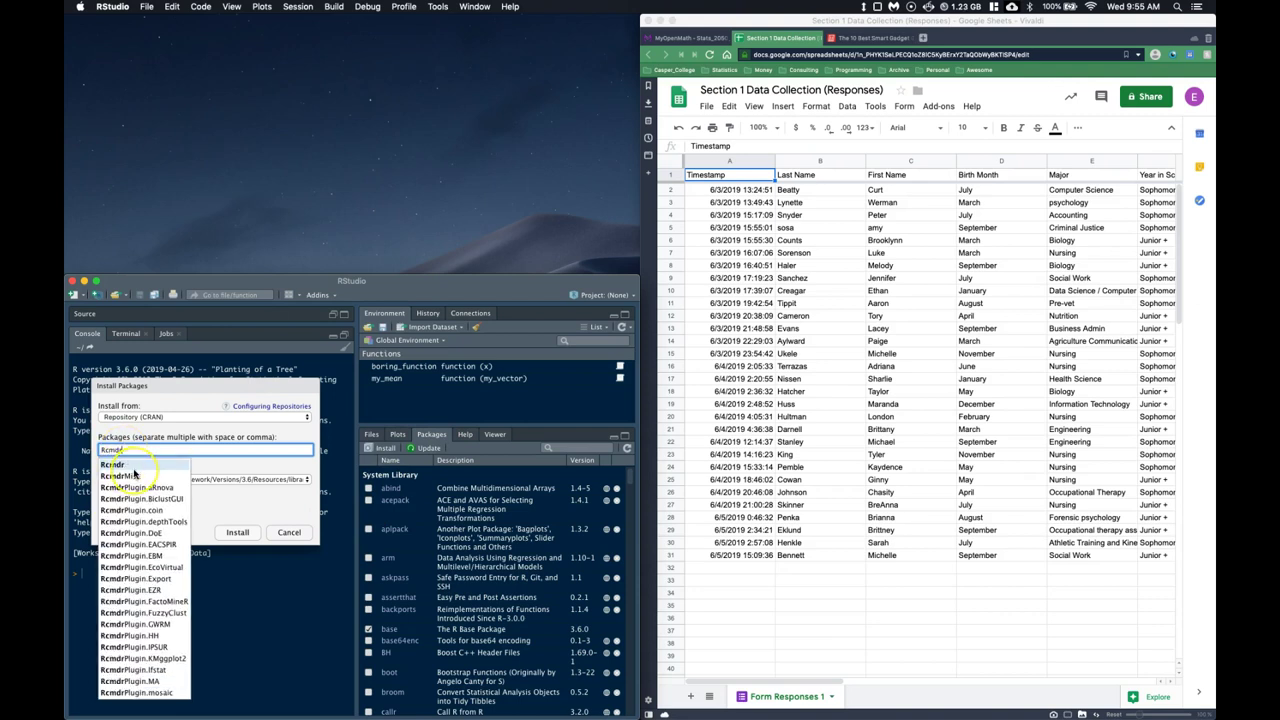
left_click(234, 531)
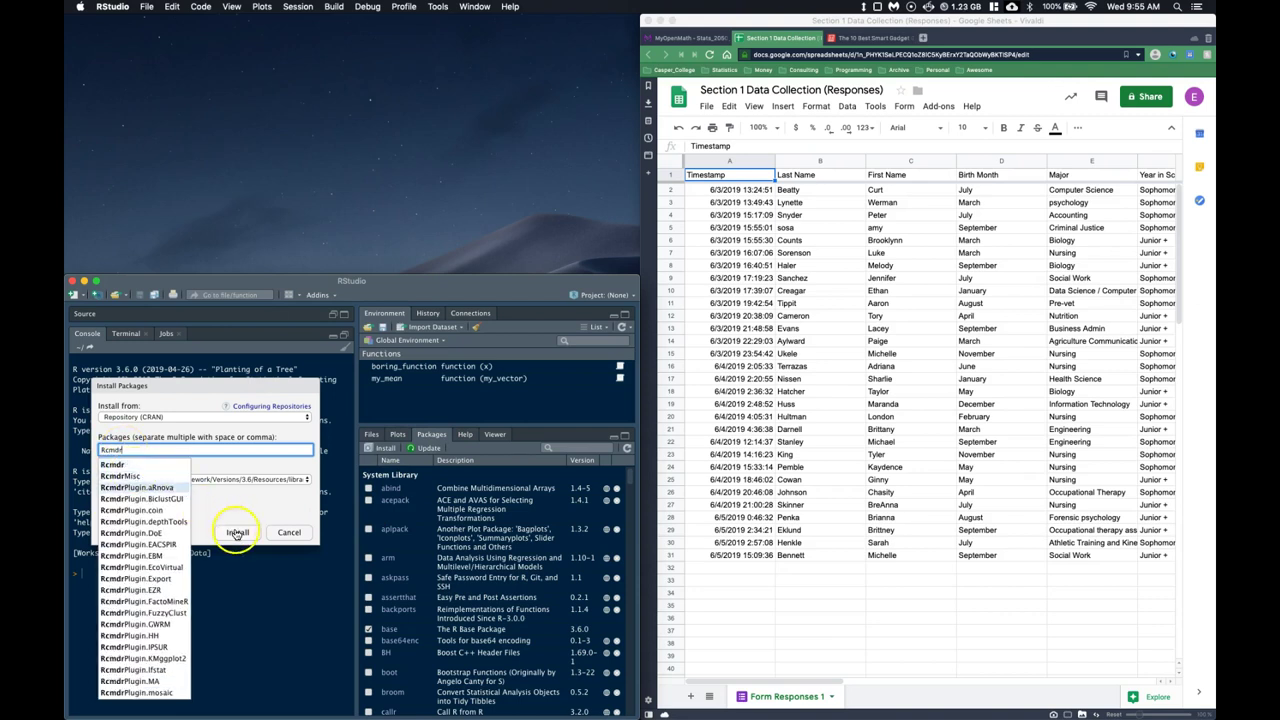
left_click(289, 532)
- Clear the console and filter the installed packages list by Rcmdr
left_click(130, 583)
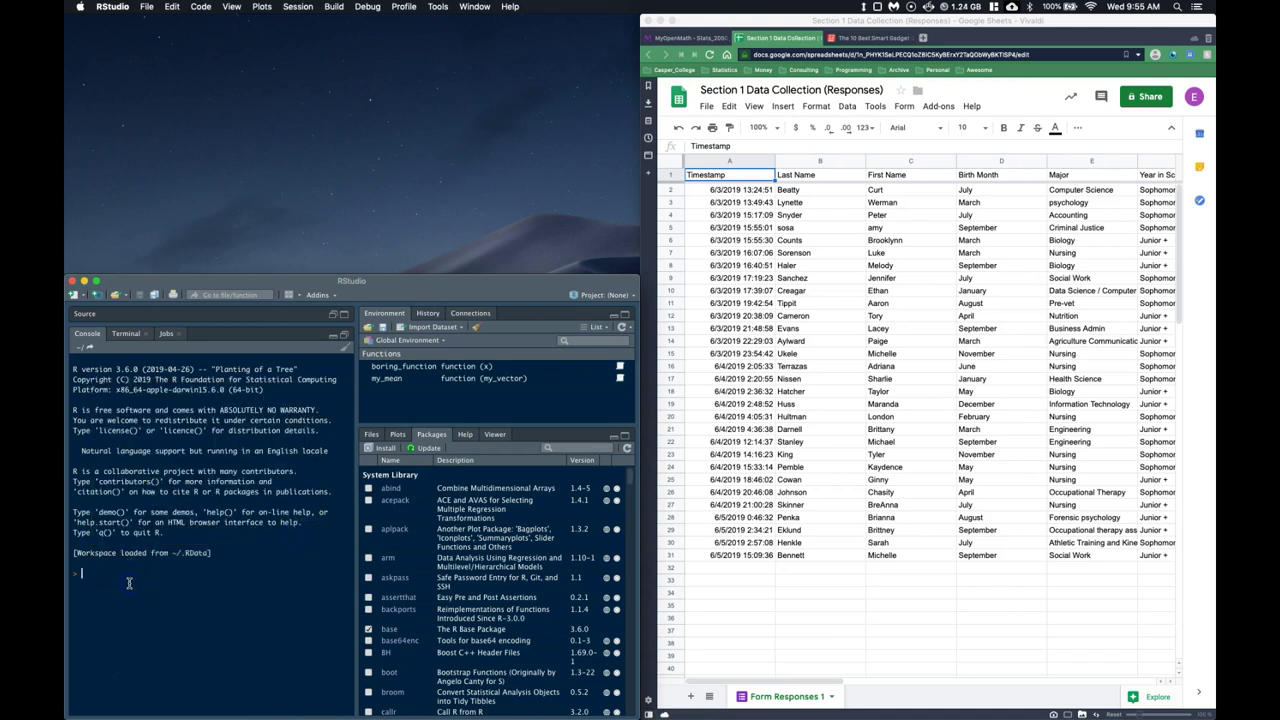
key("ctrl+l")
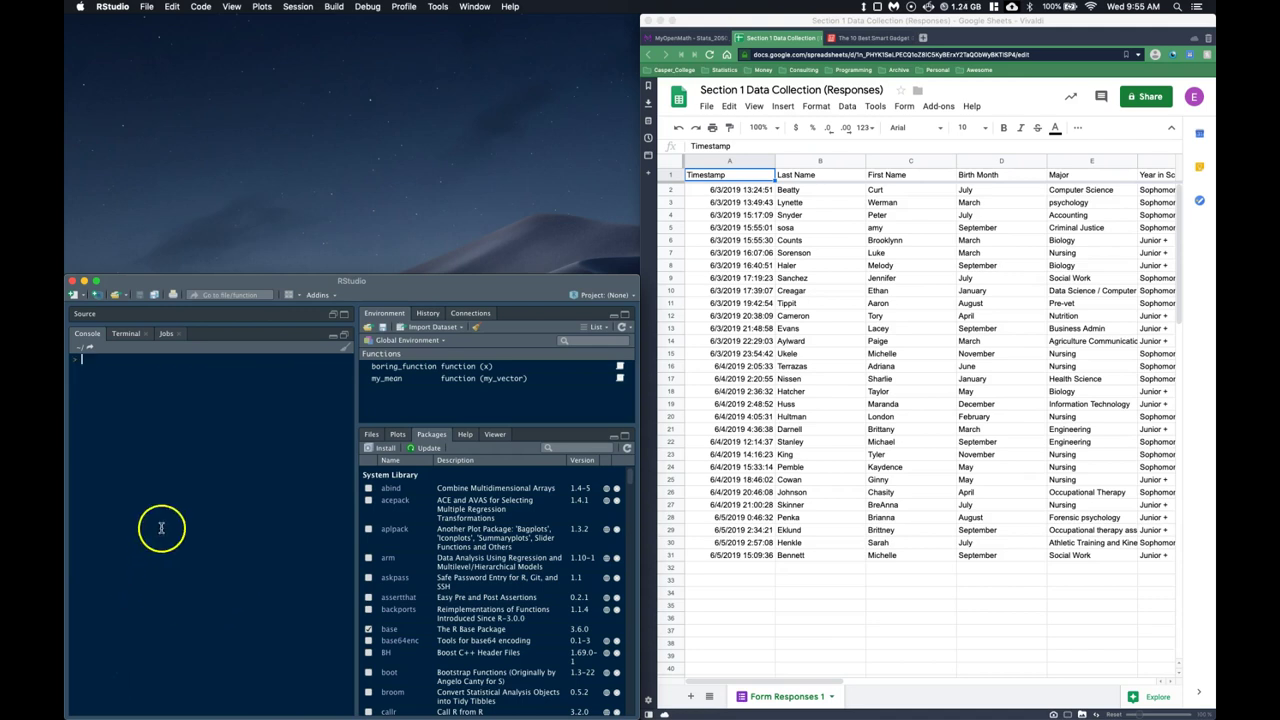
scroll(472, 570, "down", 5)
scroll(470, 568, "down", 15)
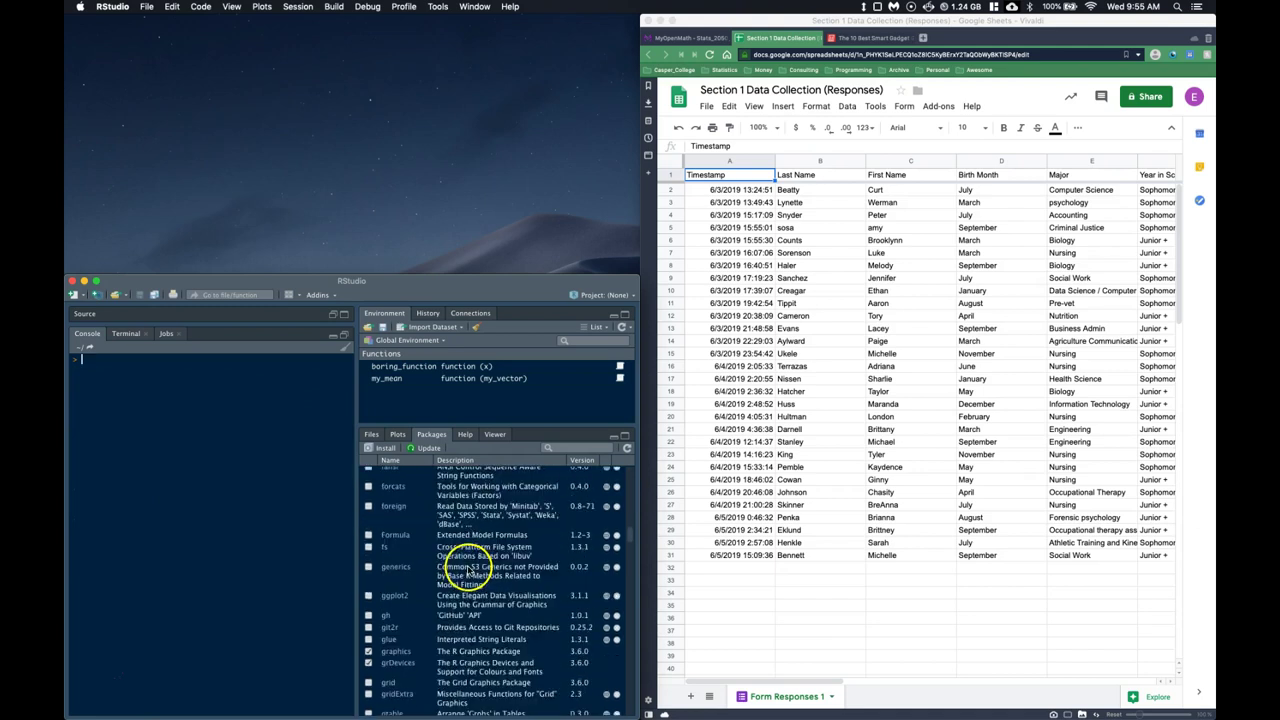
scroll(434, 547, "down", 10)
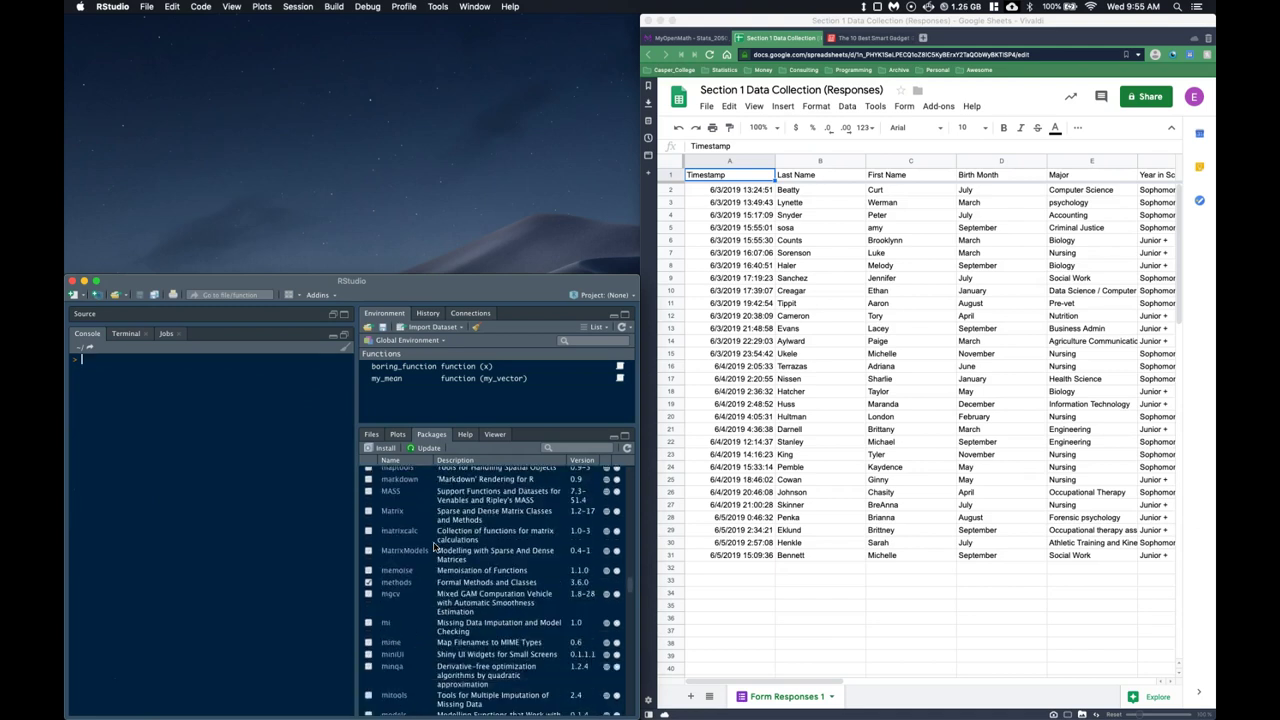
scroll(434, 547, "down", 10)
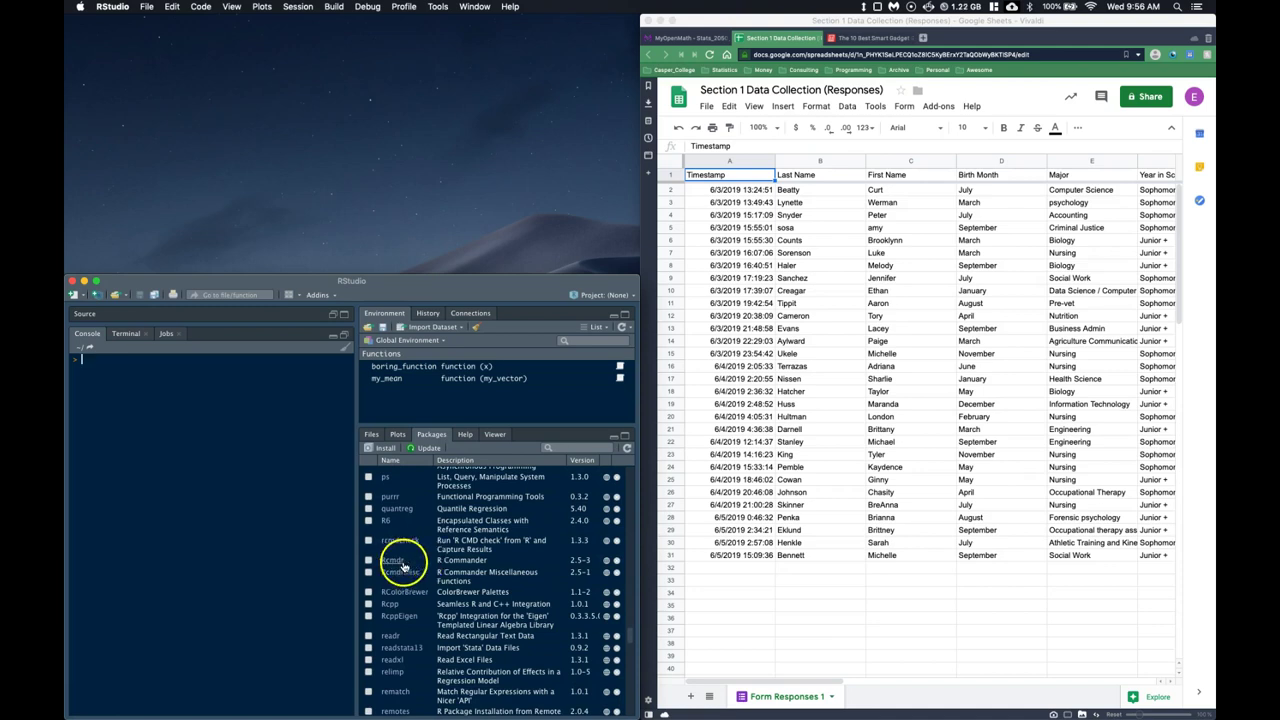
left_click(563, 448)
type("Rcmdr")
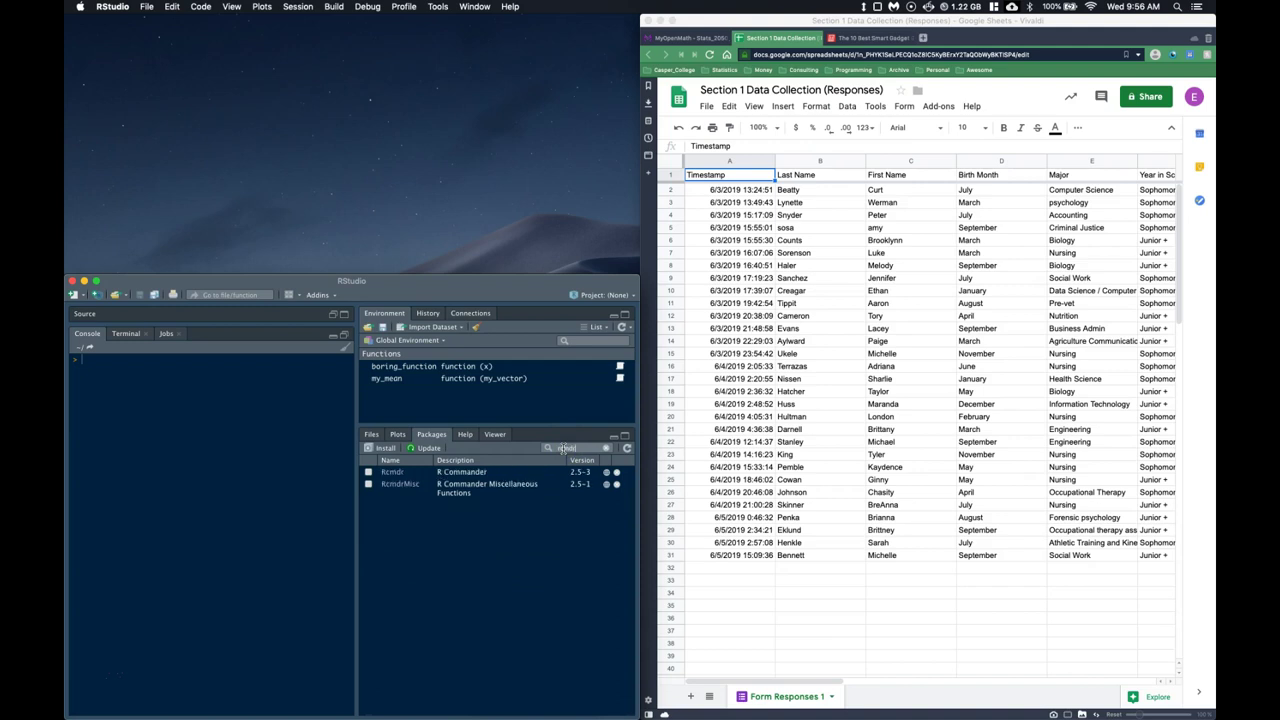
- Load the Rcmdr package from the console with library("Rcmdr") to start R Commander
left_click(114, 402)
type("library")
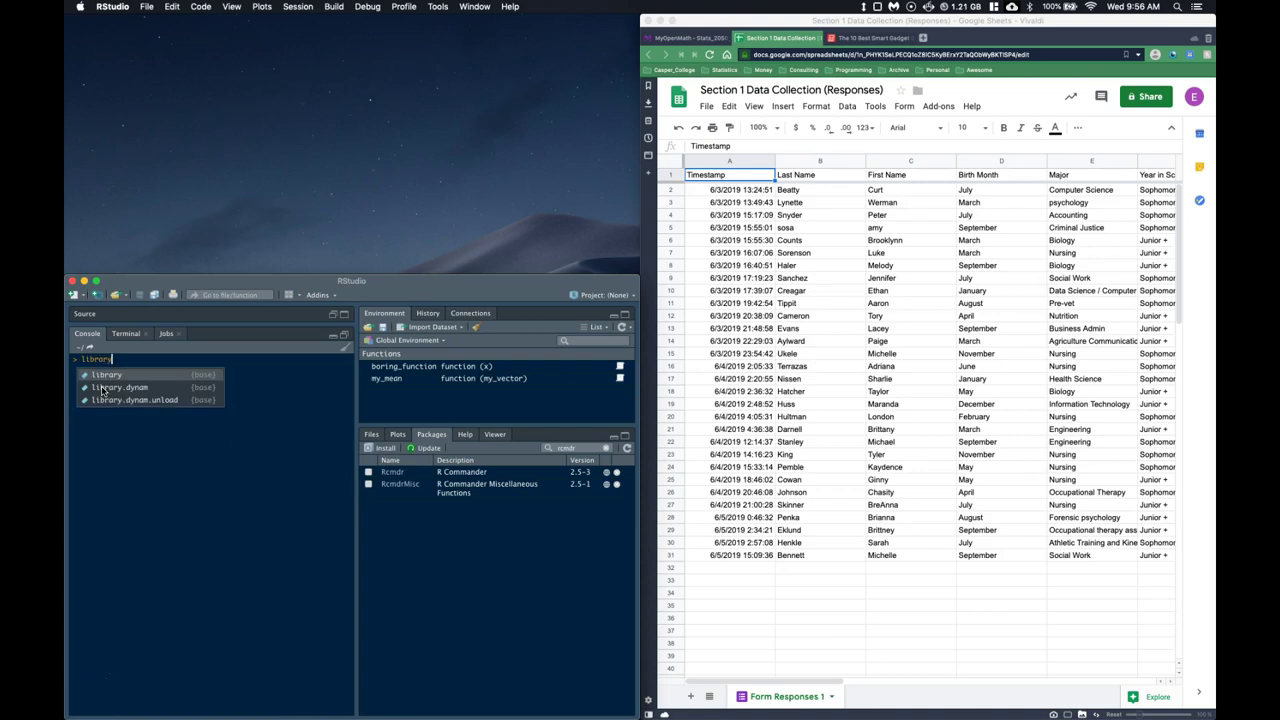
type("(\"RcmdrMisc")
key("BackSpace")
key("BackSpace")
key("BackSpace")
key("BackSpace")
key("Return")
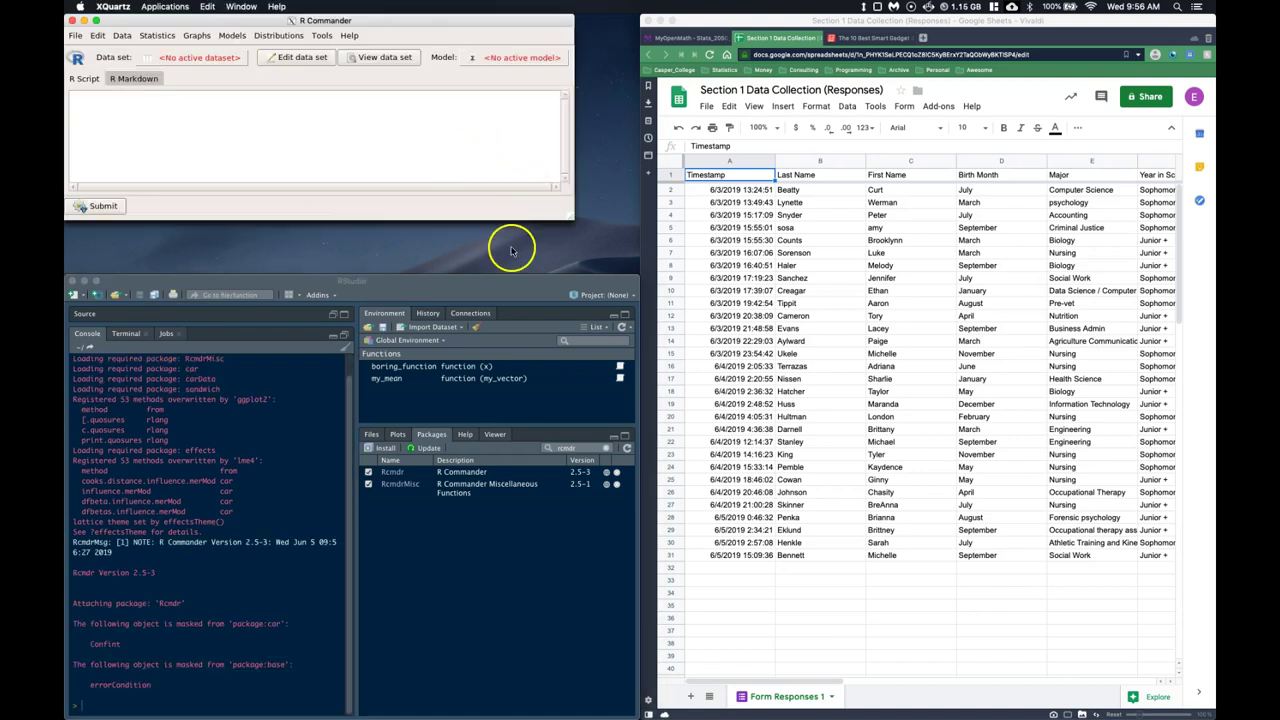
- Open the appearance settings in the RStudio preferences
left_click(354, 283)
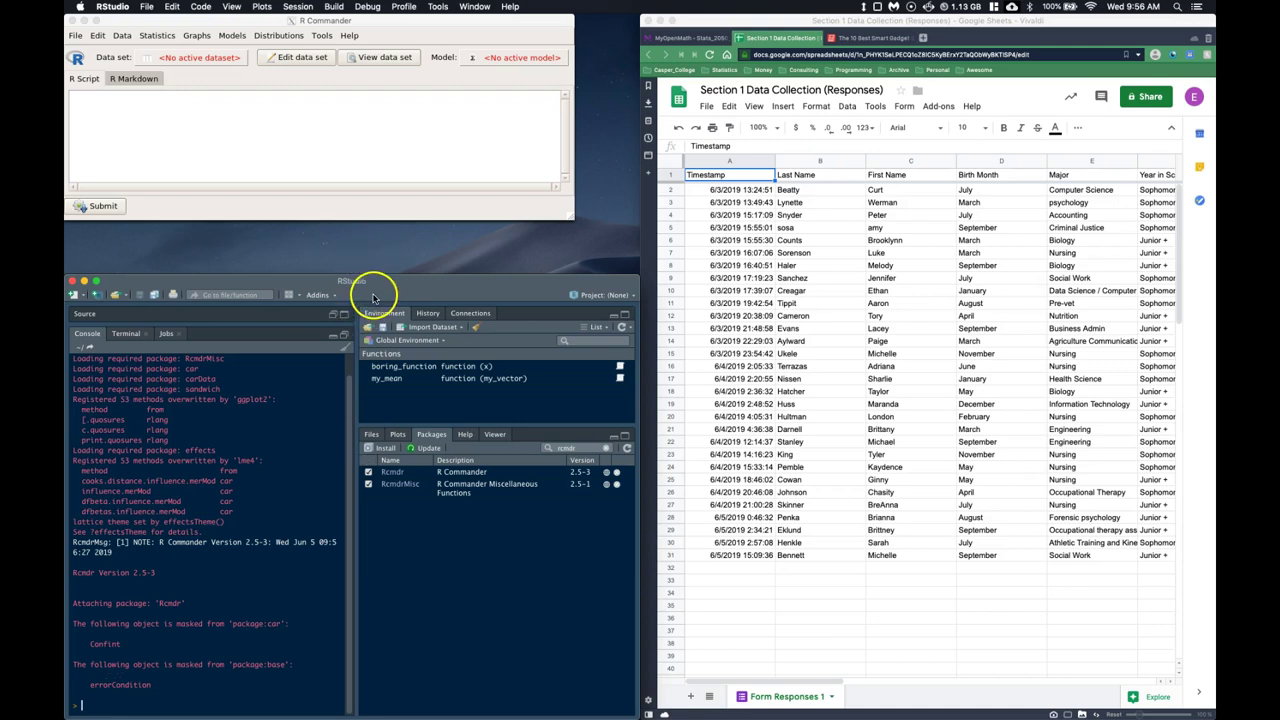
left_click(438, 7)
mouse_move(459, 7)
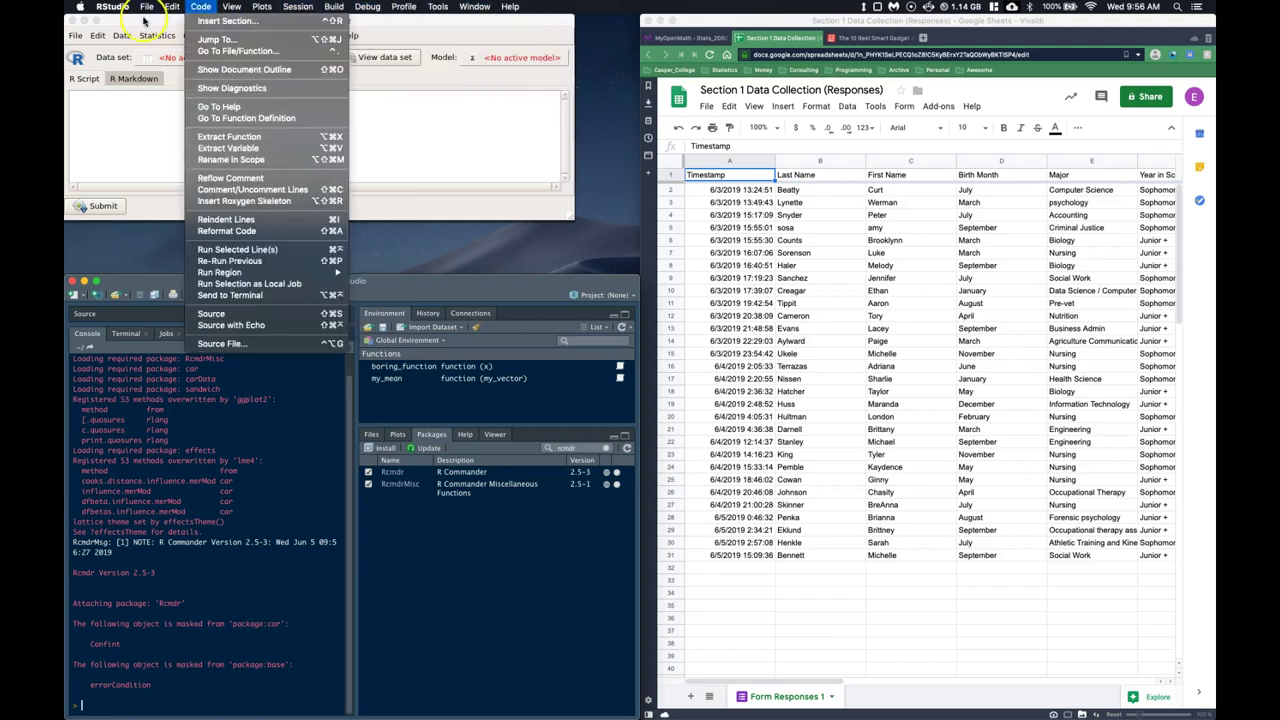
mouse_move(147, 7)
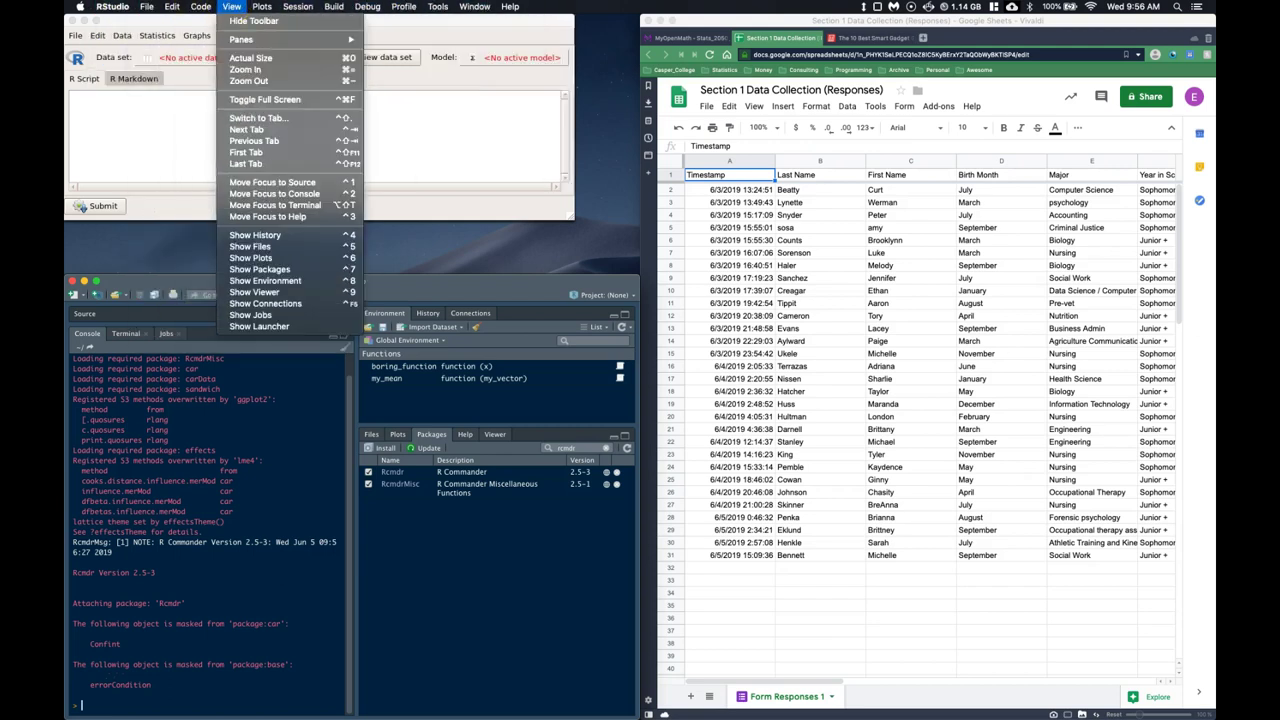
mouse_move(303, 8)
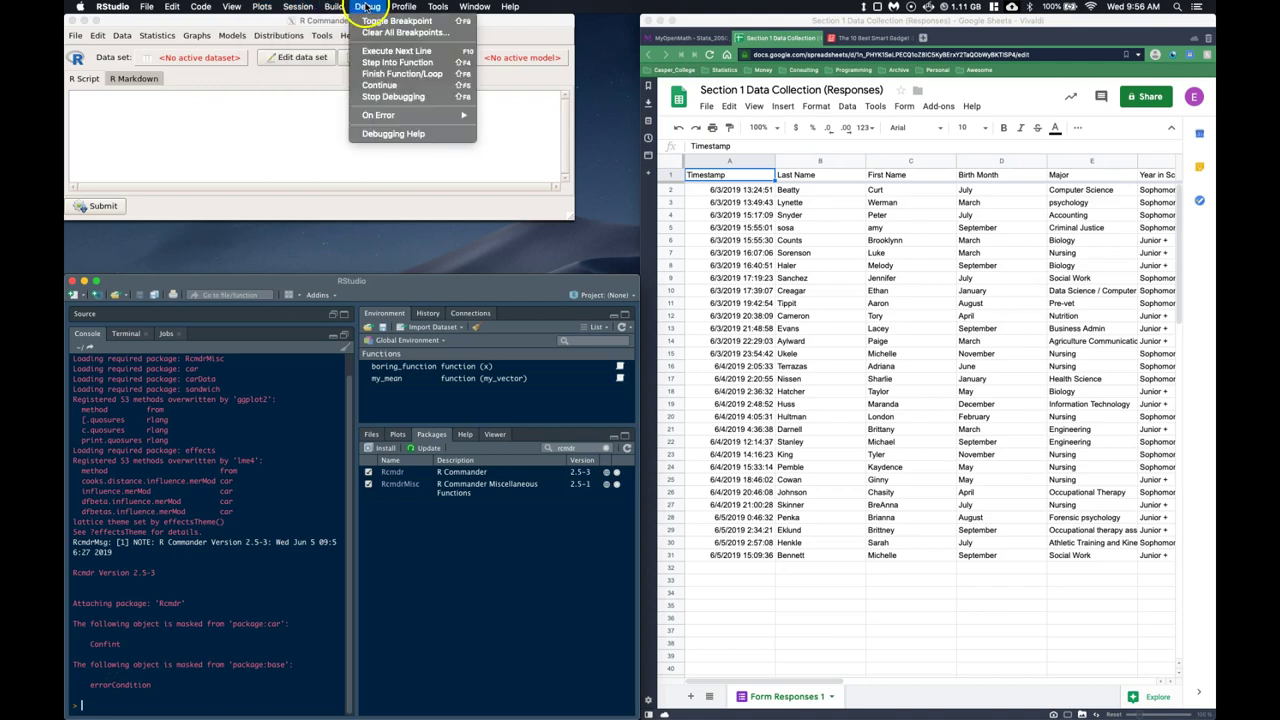
mouse_move(397, 7)
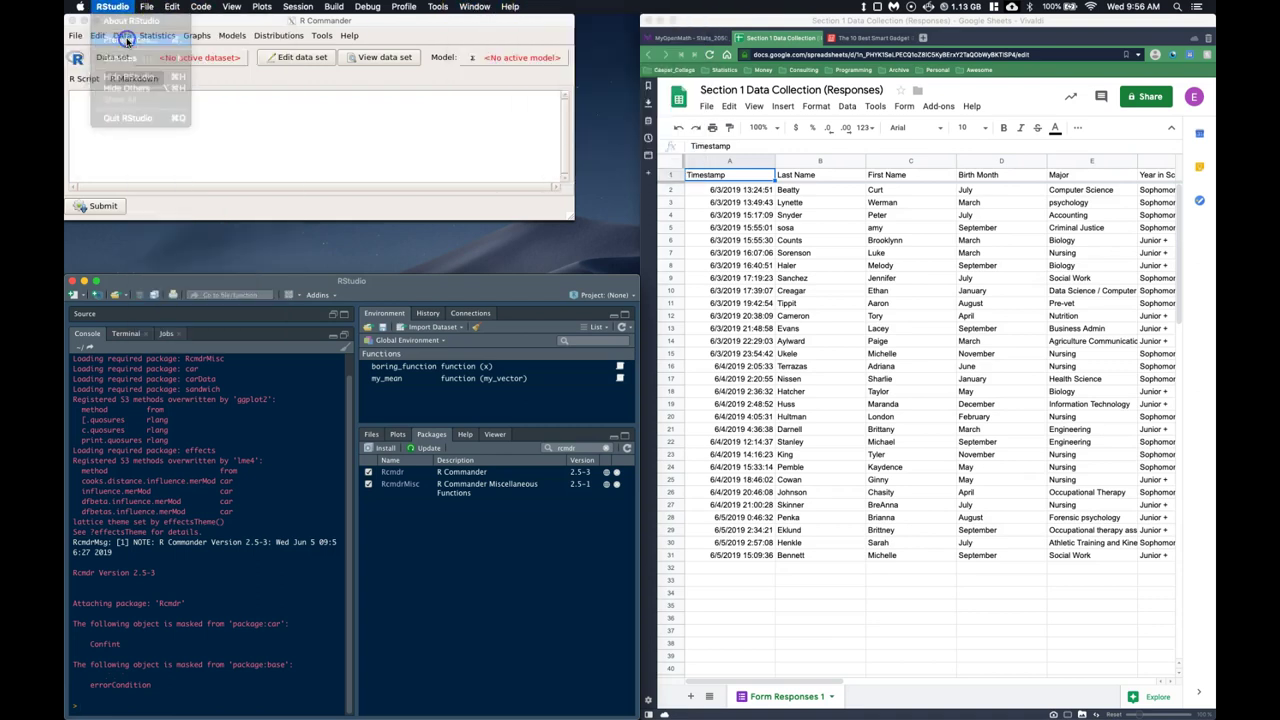
left_click(127, 40)
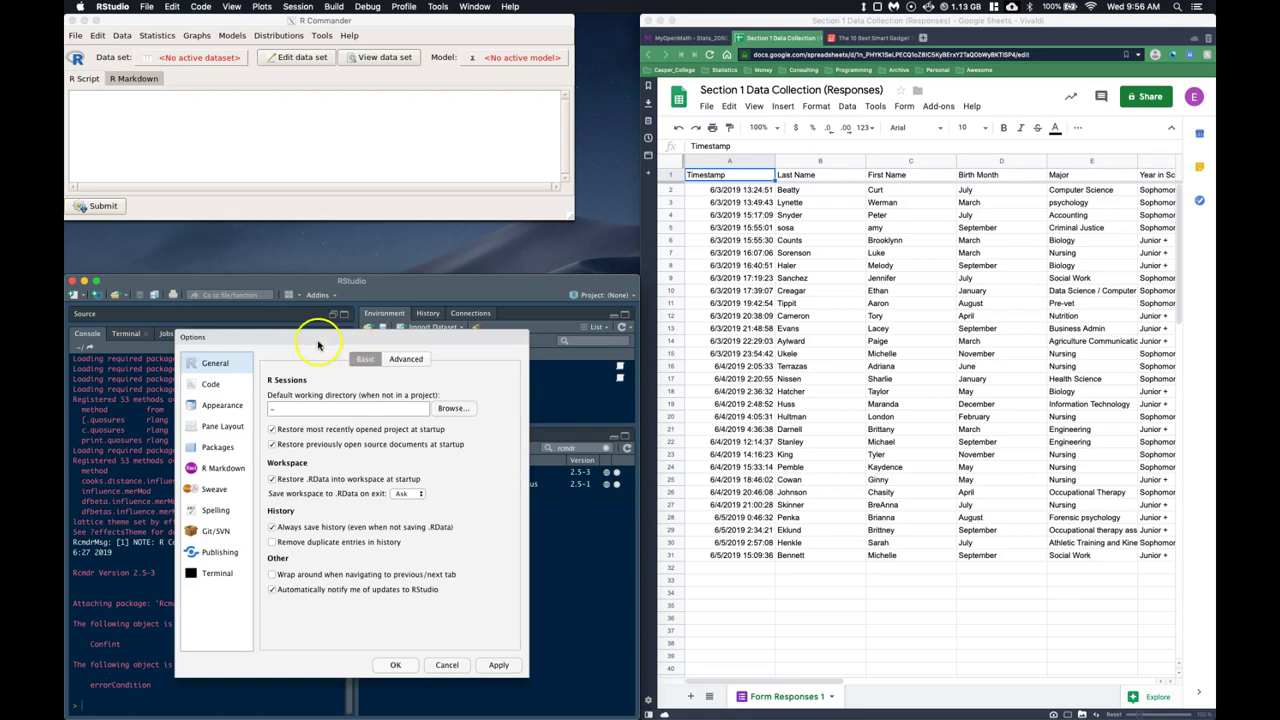
left_click_drag(311, 336, 315, 260)
left_click(226, 352)
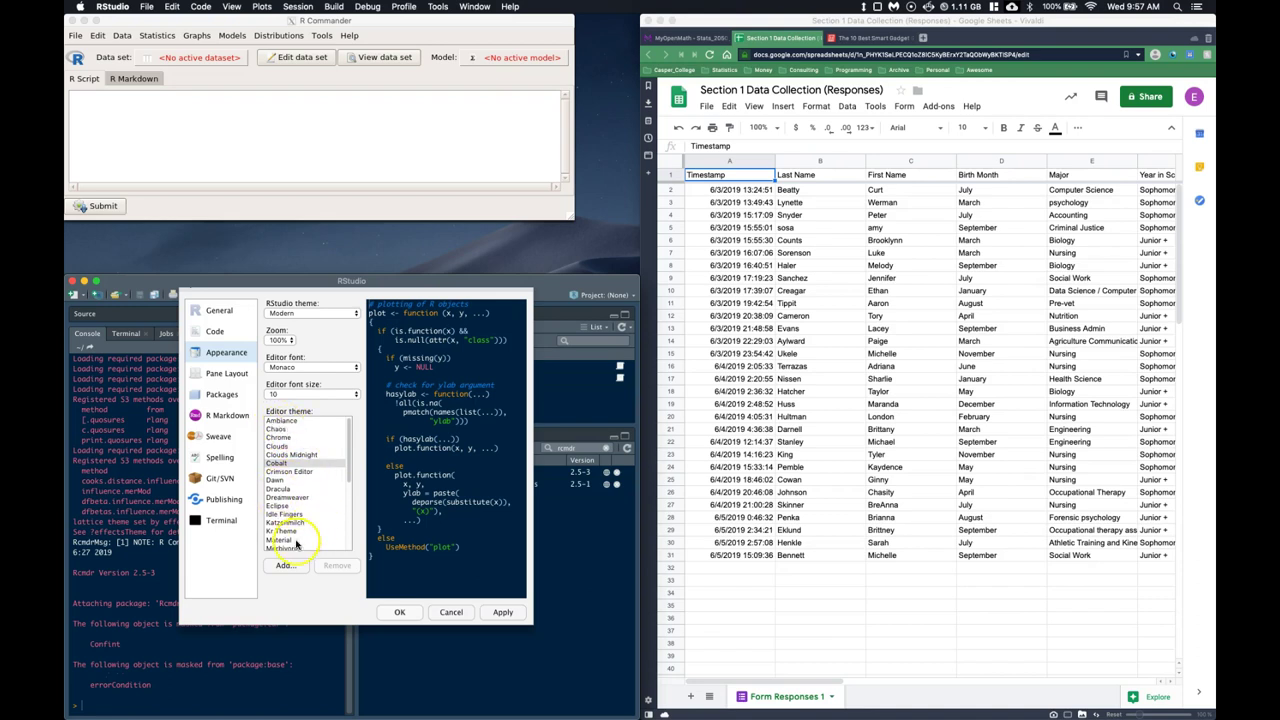
- Preview the Crimson Editor, Dawn, Dracula and Dreamweaver editor themes, reselect Cobalt, and close the options without applying
left_click(279, 472)
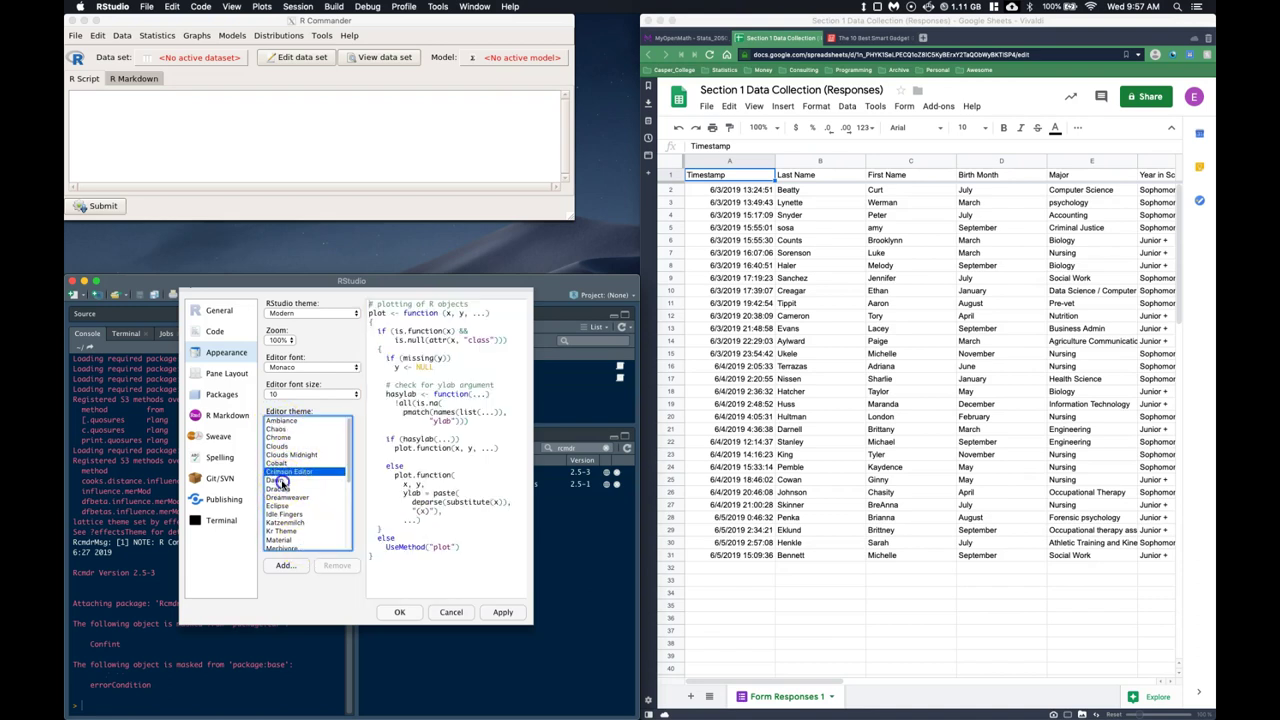
left_click(277, 481)
left_click(285, 489)
left_click(286, 497)
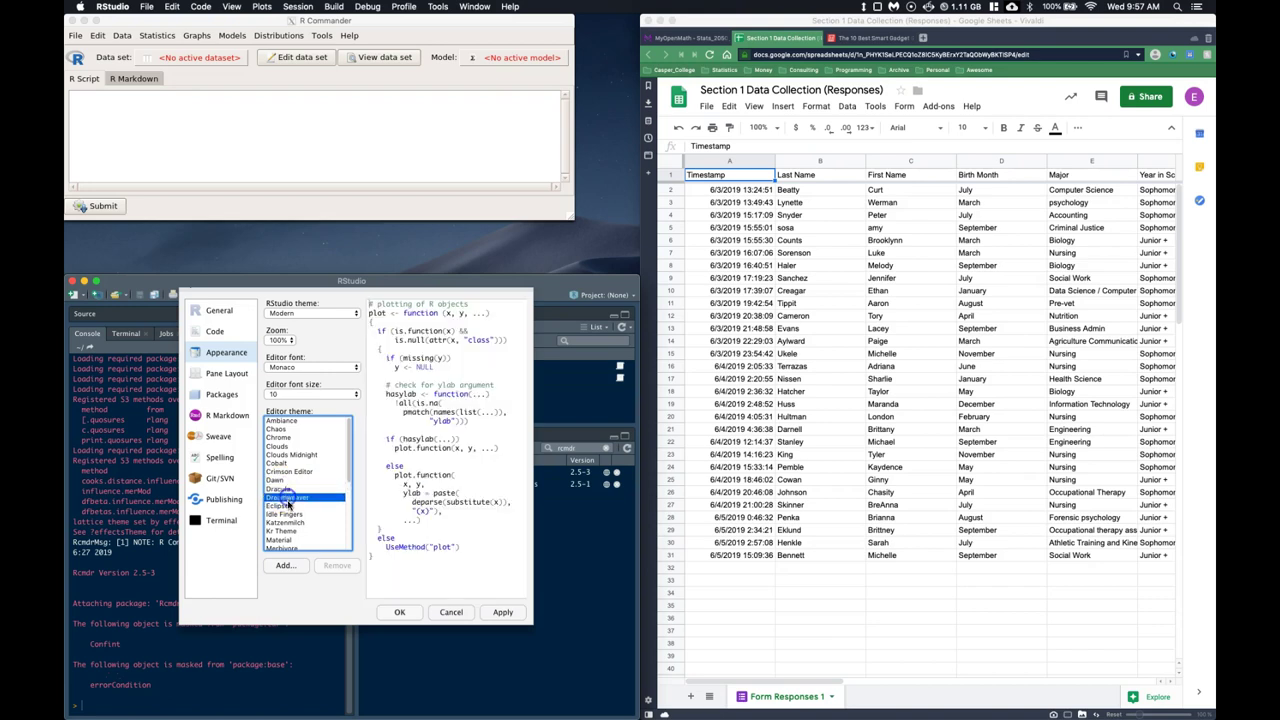
left_click(279, 464)
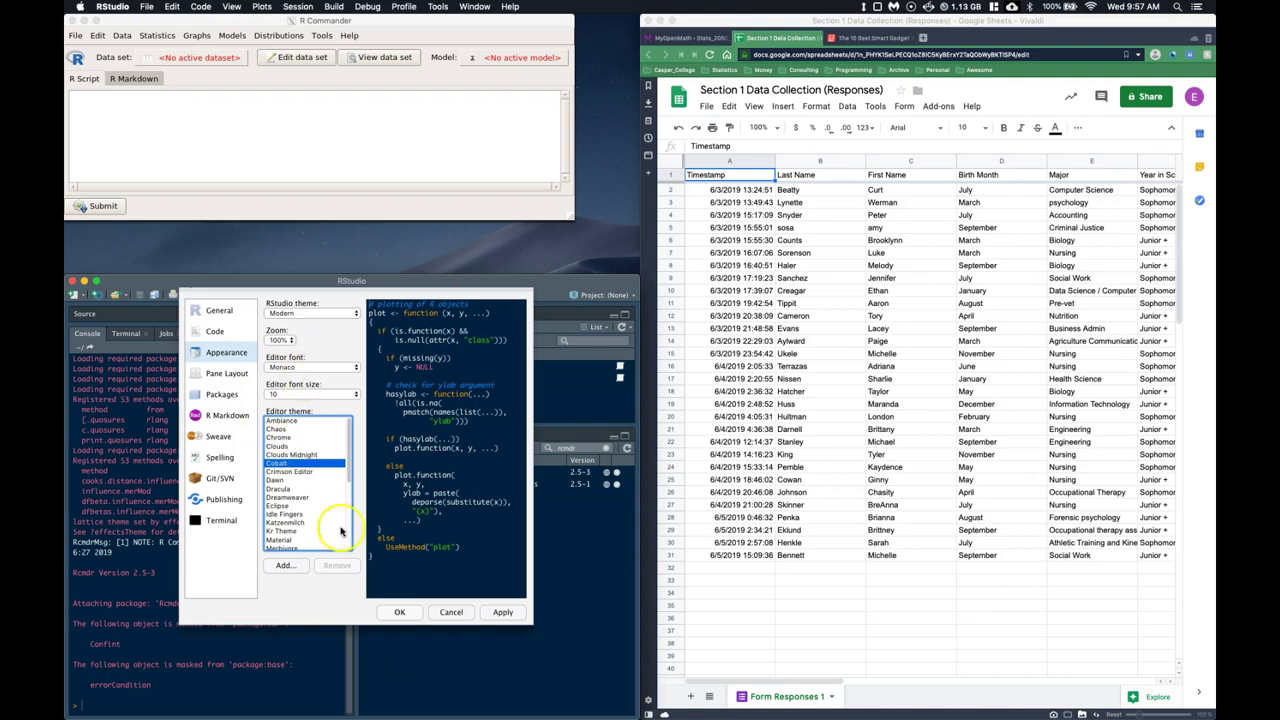
left_click(455, 612)
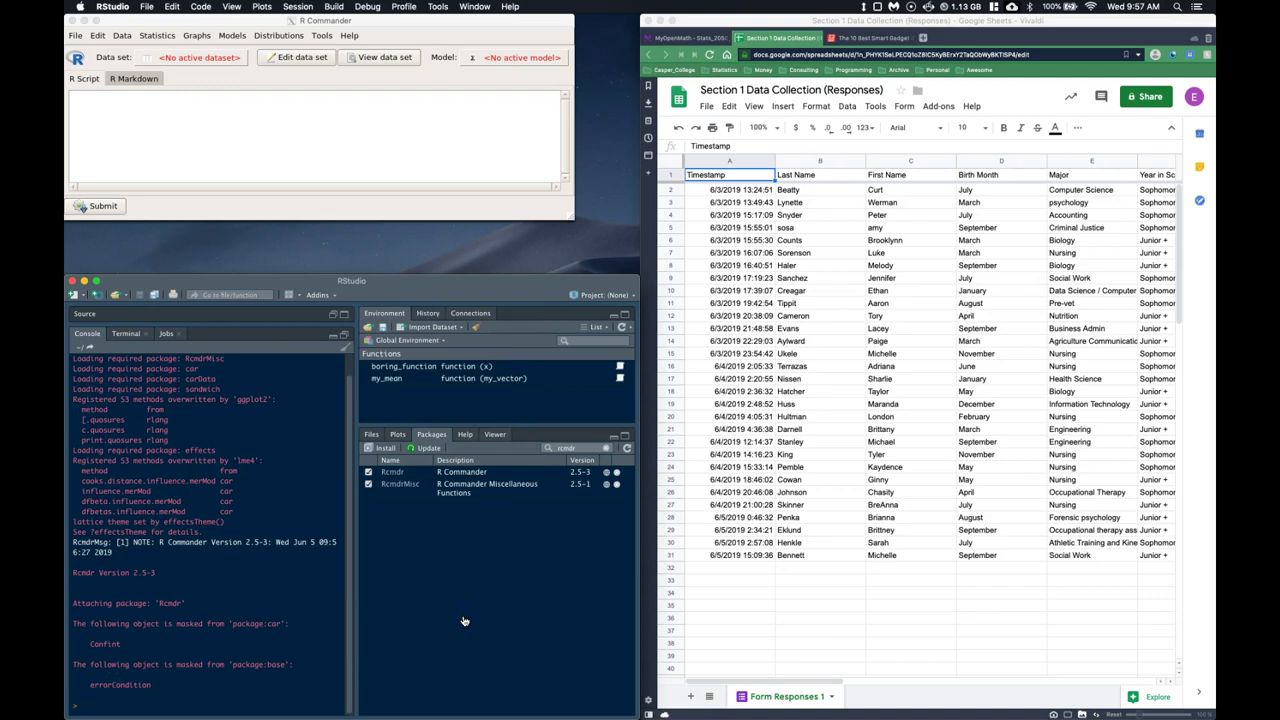
left_click(229, 121)
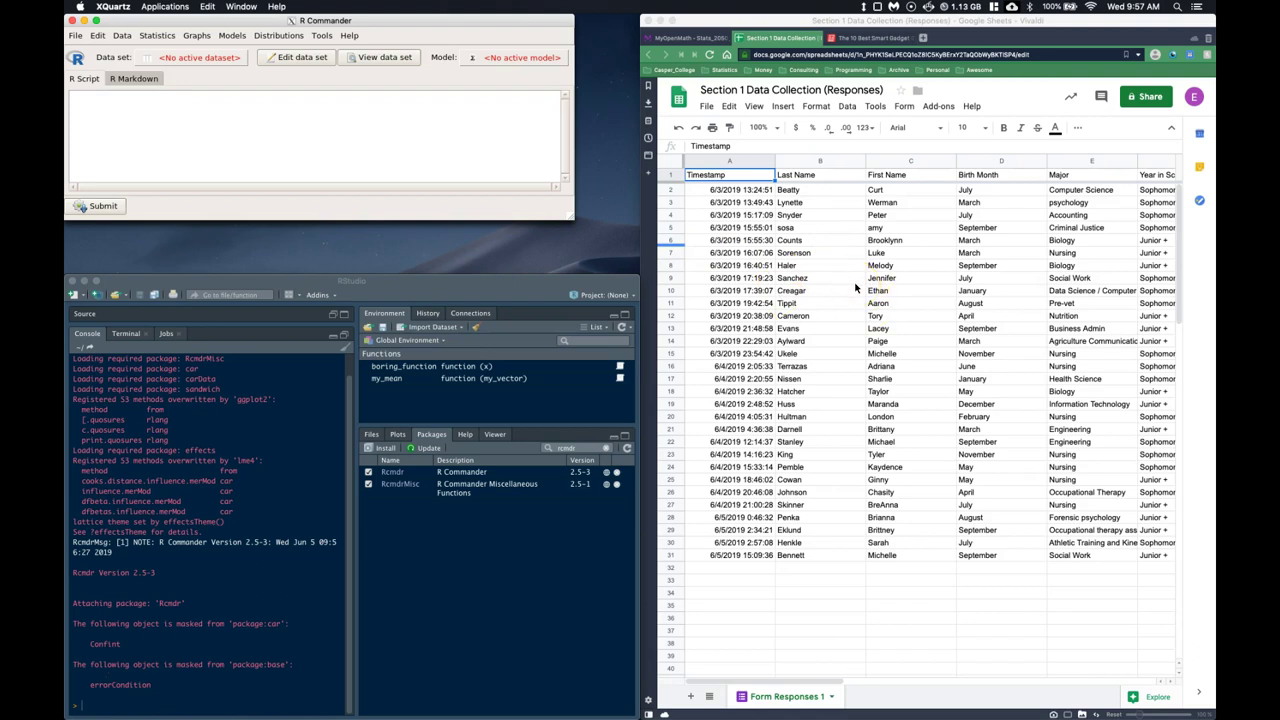
left_click(740, 175)
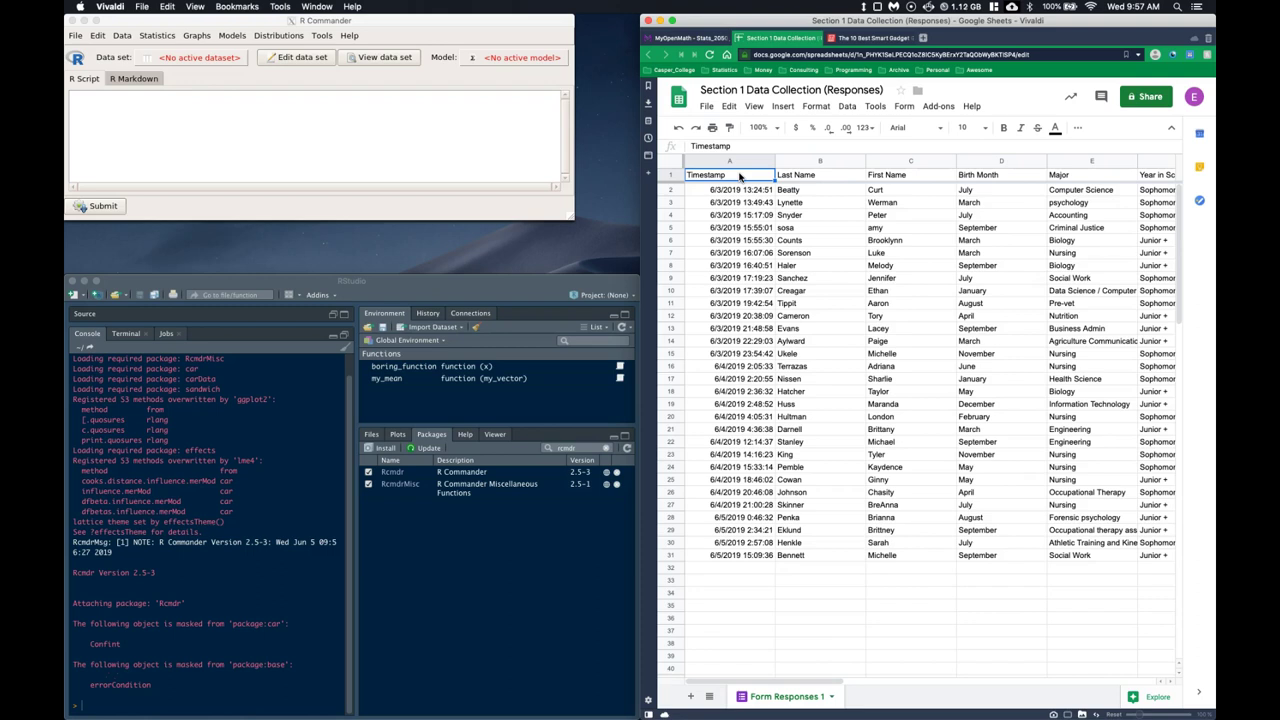
key("super+a")
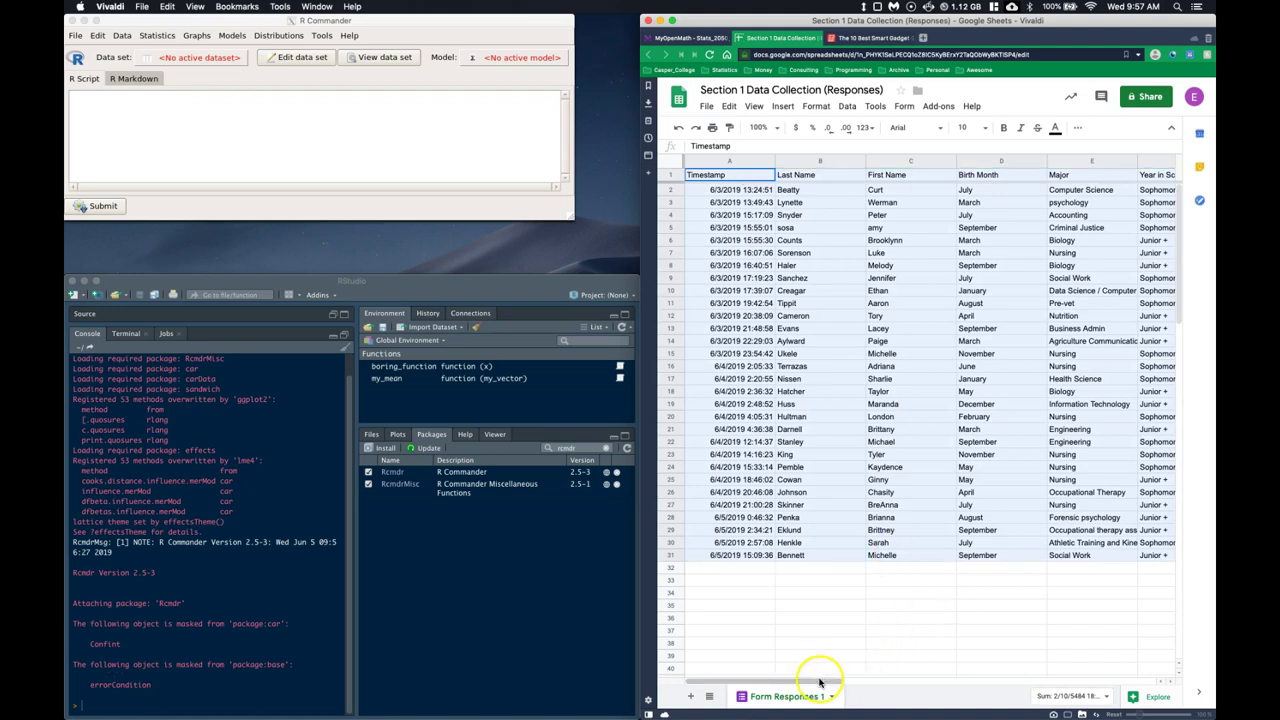
left_click(808, 358)
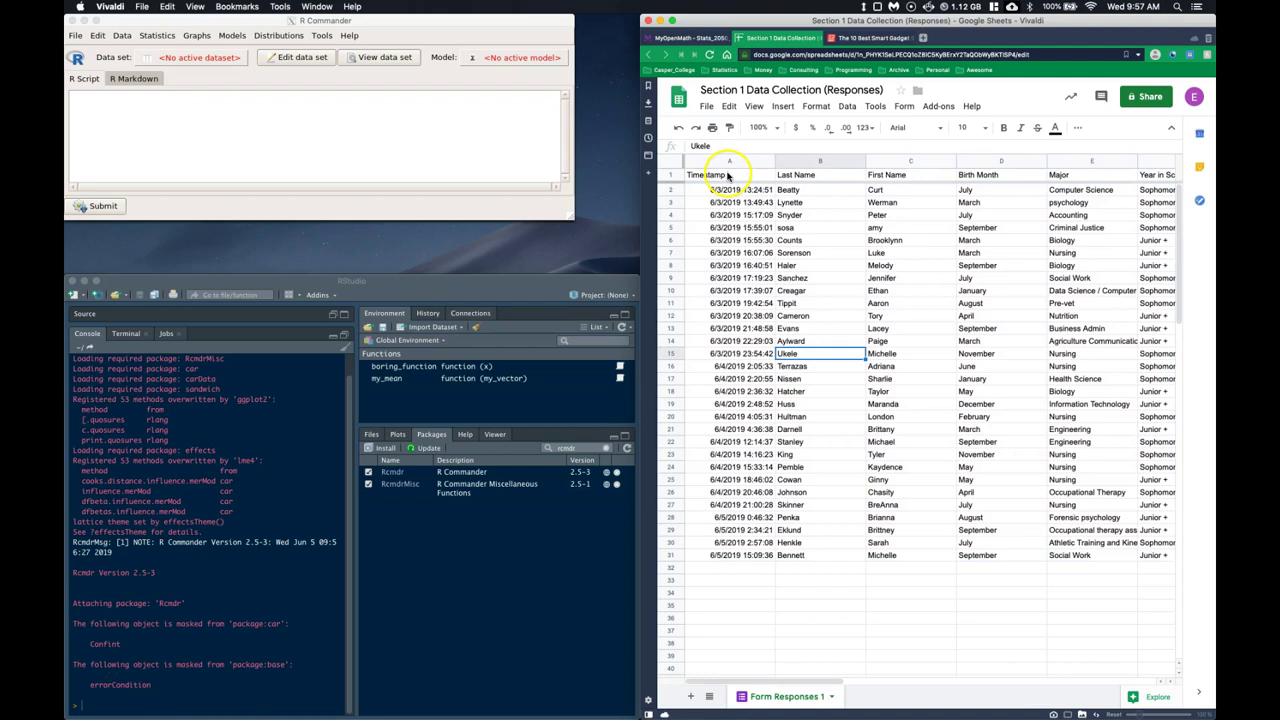
left_click(729, 175)
left_click(745, 213)
left_click_drag(738, 175, 1165, 494)
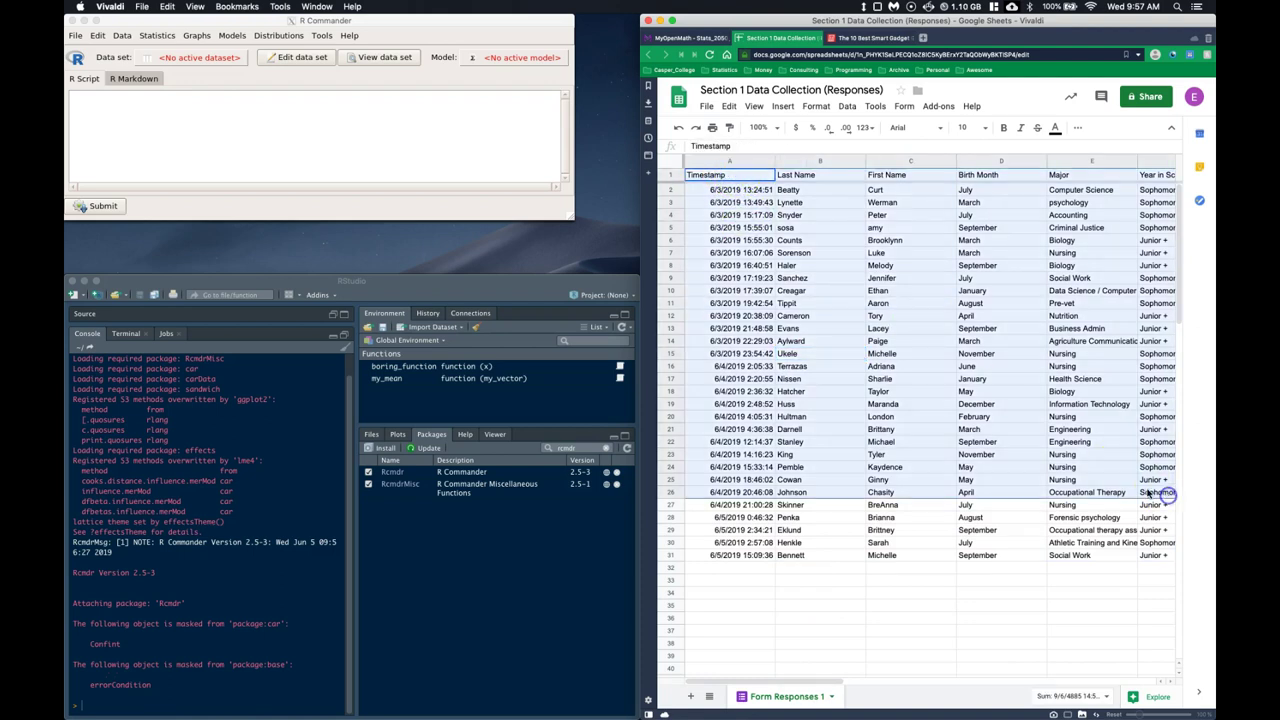
left_click(840, 350)
- Select the entire response table in the Google Sheet, starting from the Timestamp header, and copy it
left_click(757, 176)
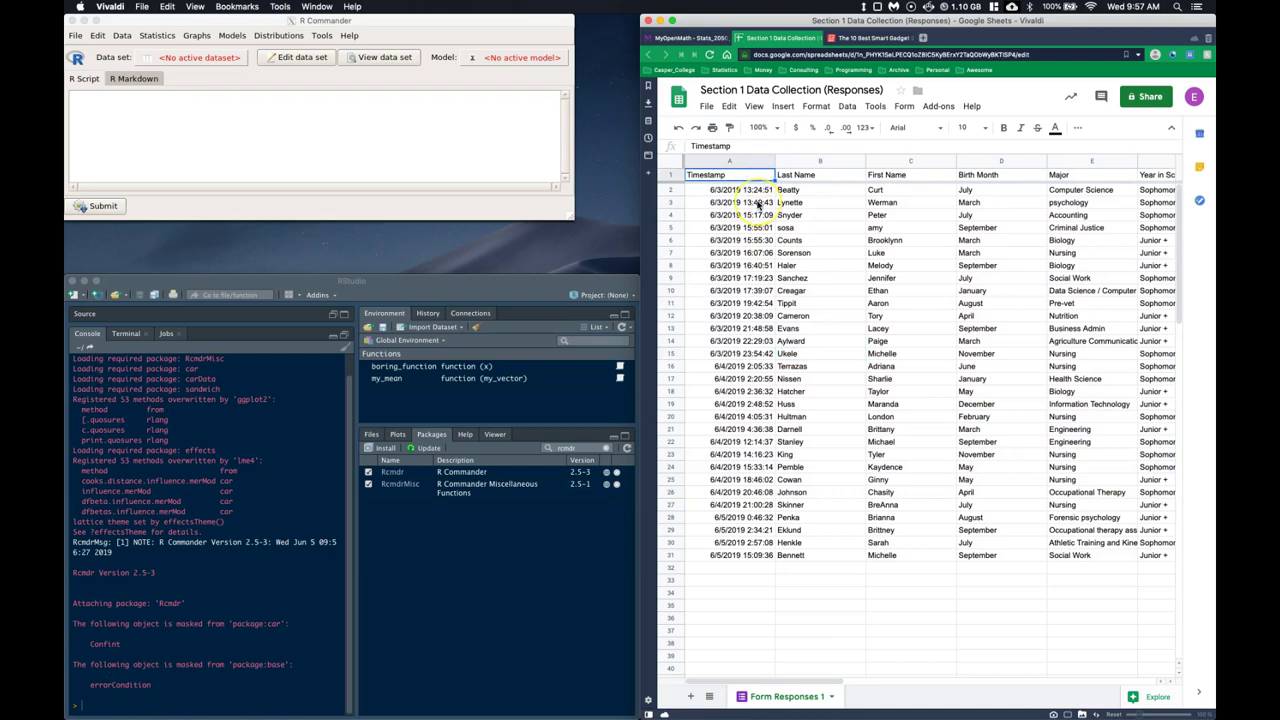
key("super+a")
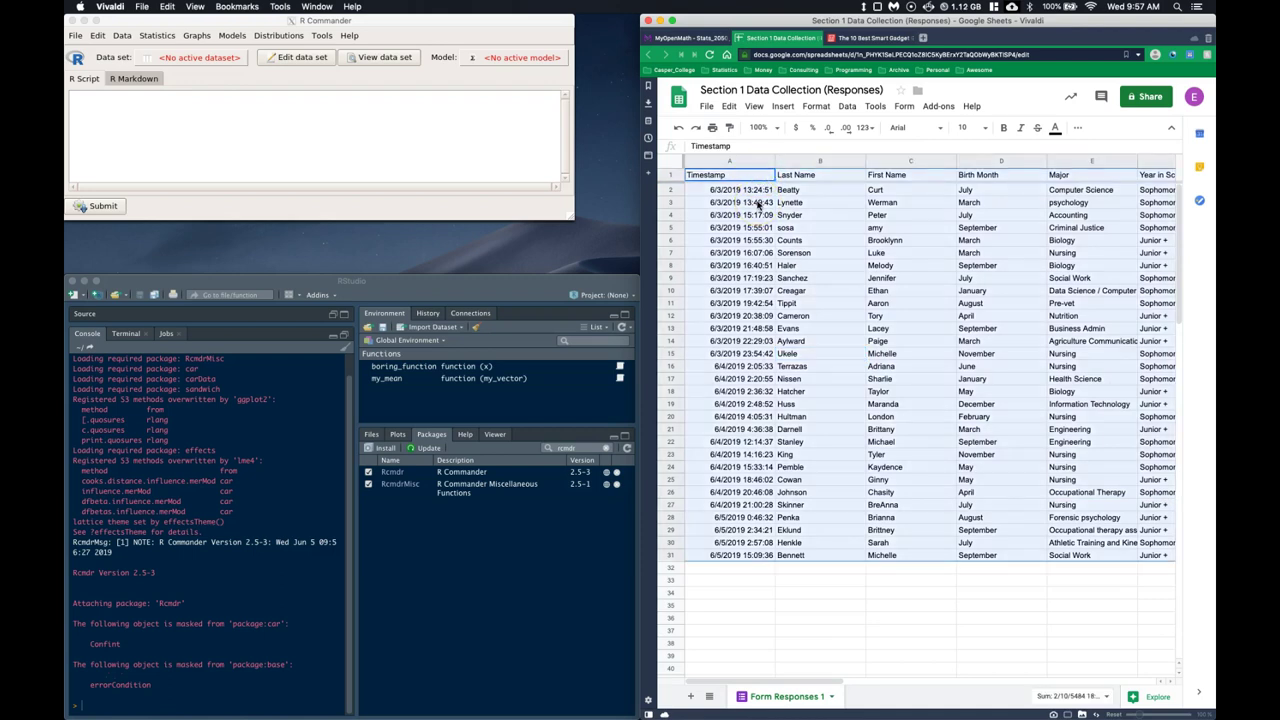
key("super+c")
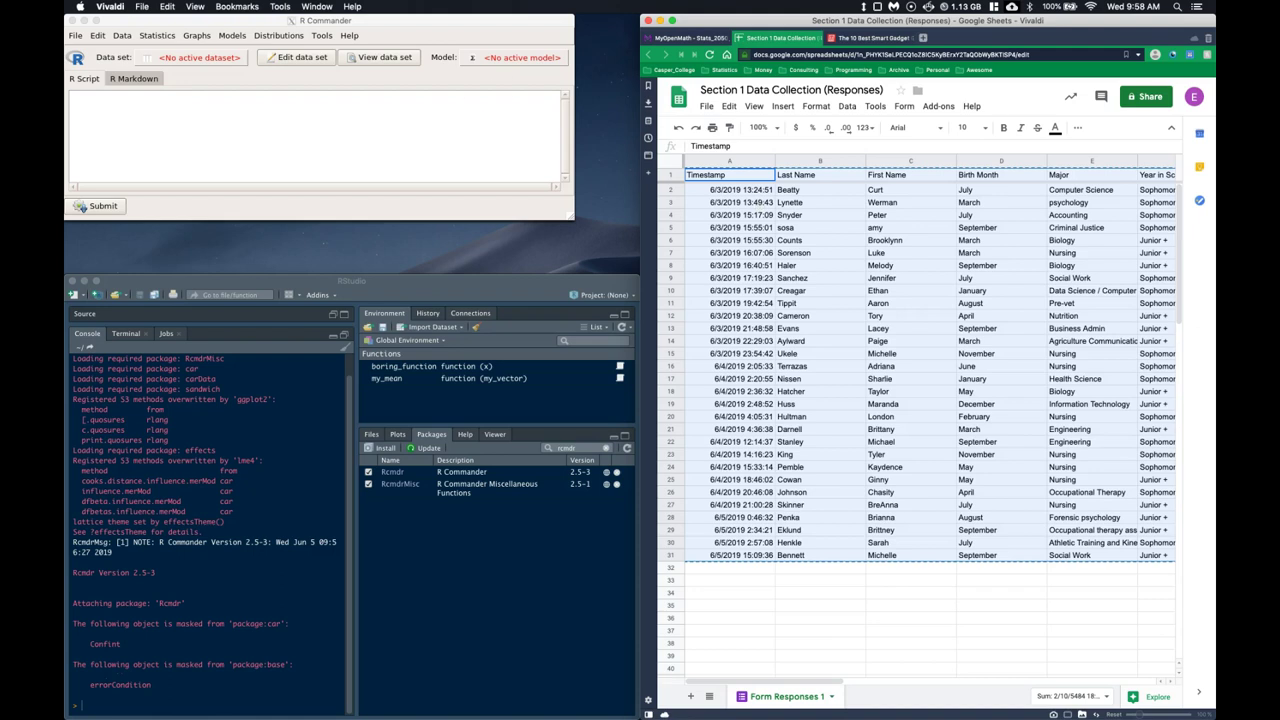
- In R Commander, import the copied data from the clipboard with tabs as the field separator, naming the data set Dataset
left_click(268, 126)
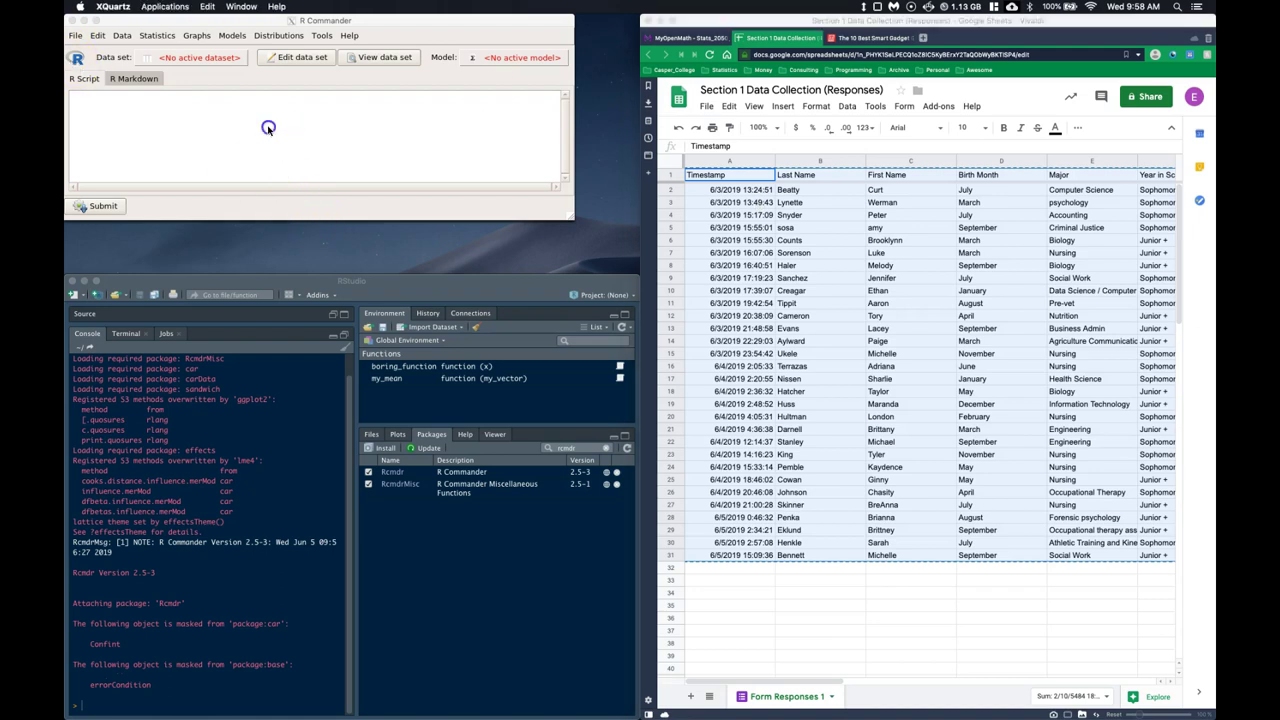
left_click(121, 35)
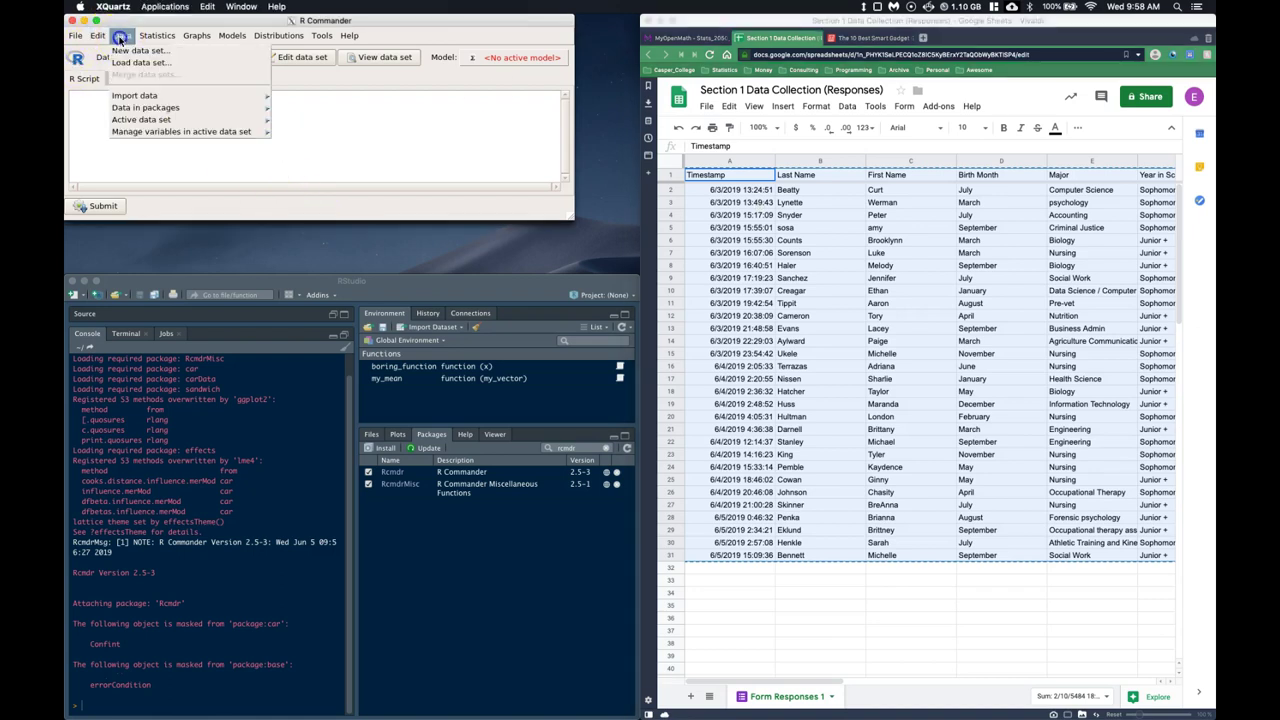
mouse_move(147, 96)
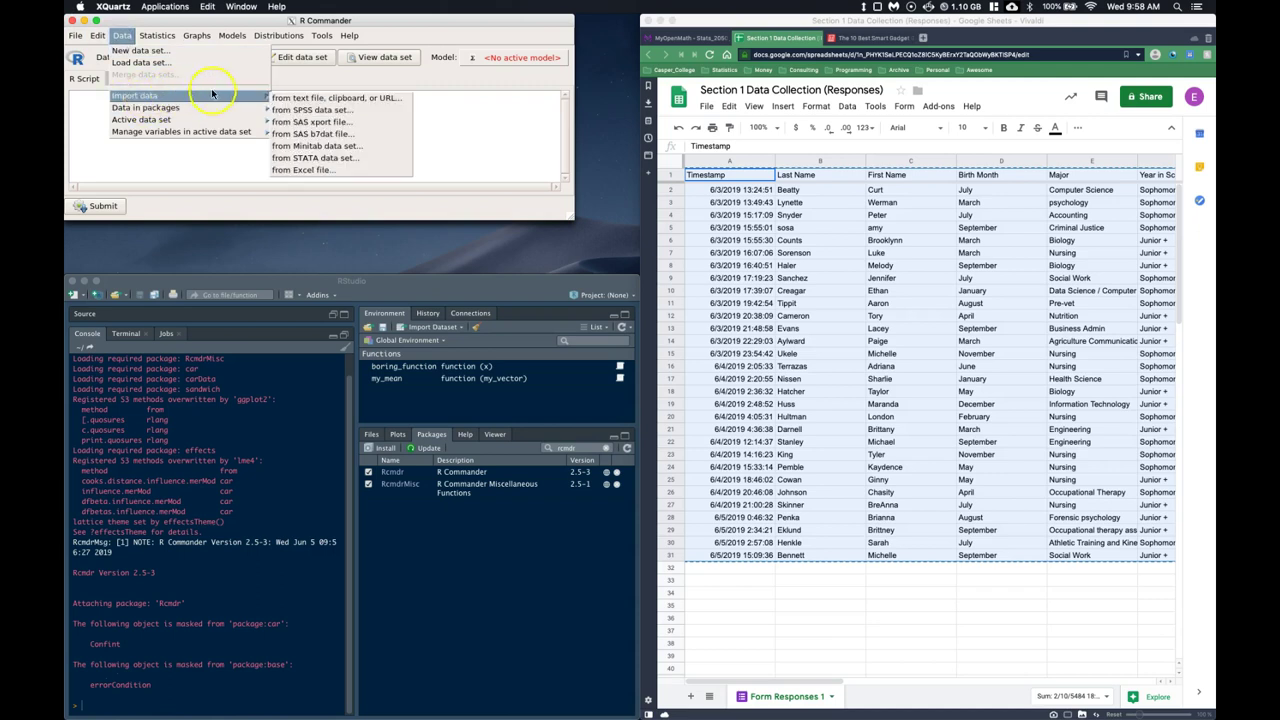
left_click(355, 102)
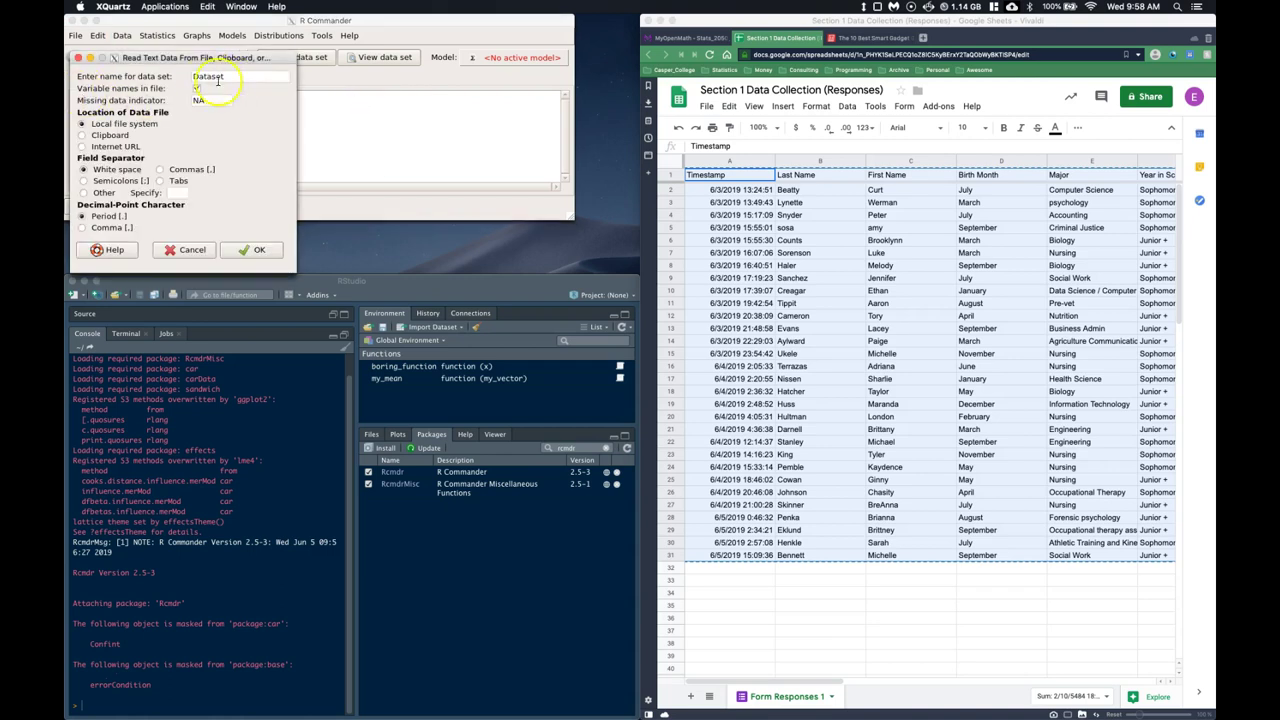
left_click_drag(238, 77, 190, 79)
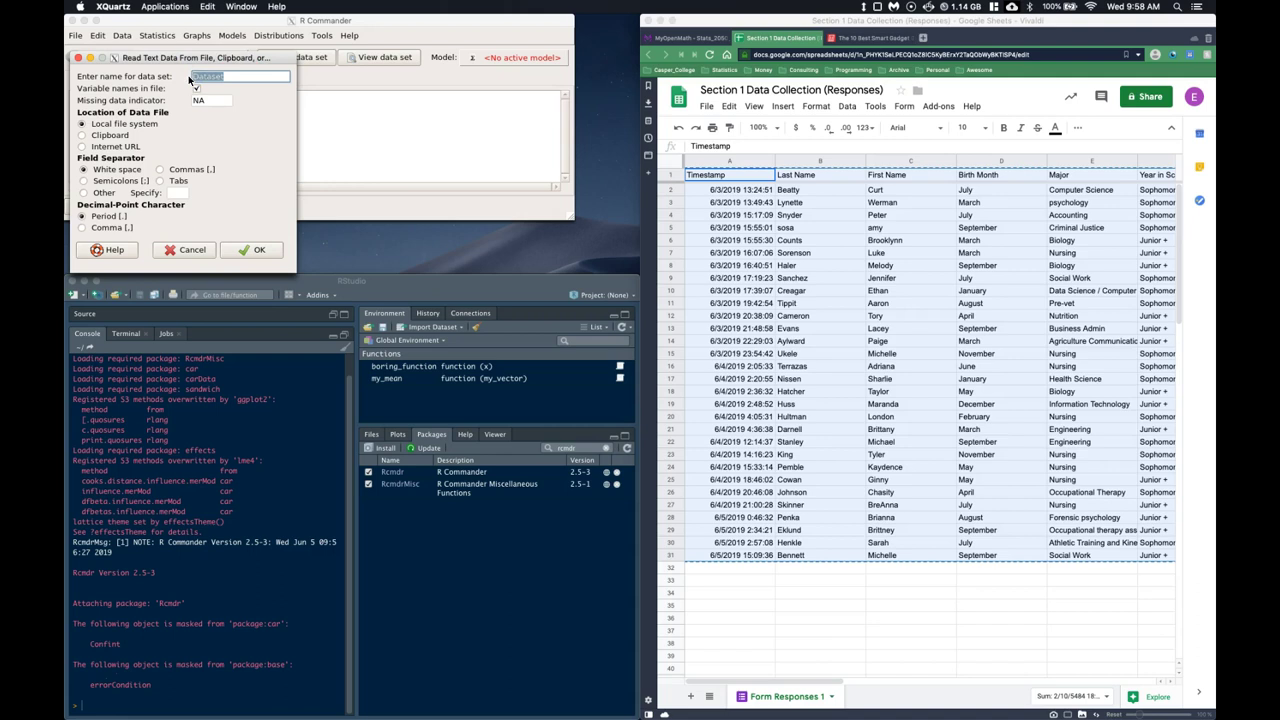
left_click(197, 77)
left_click(83, 138)
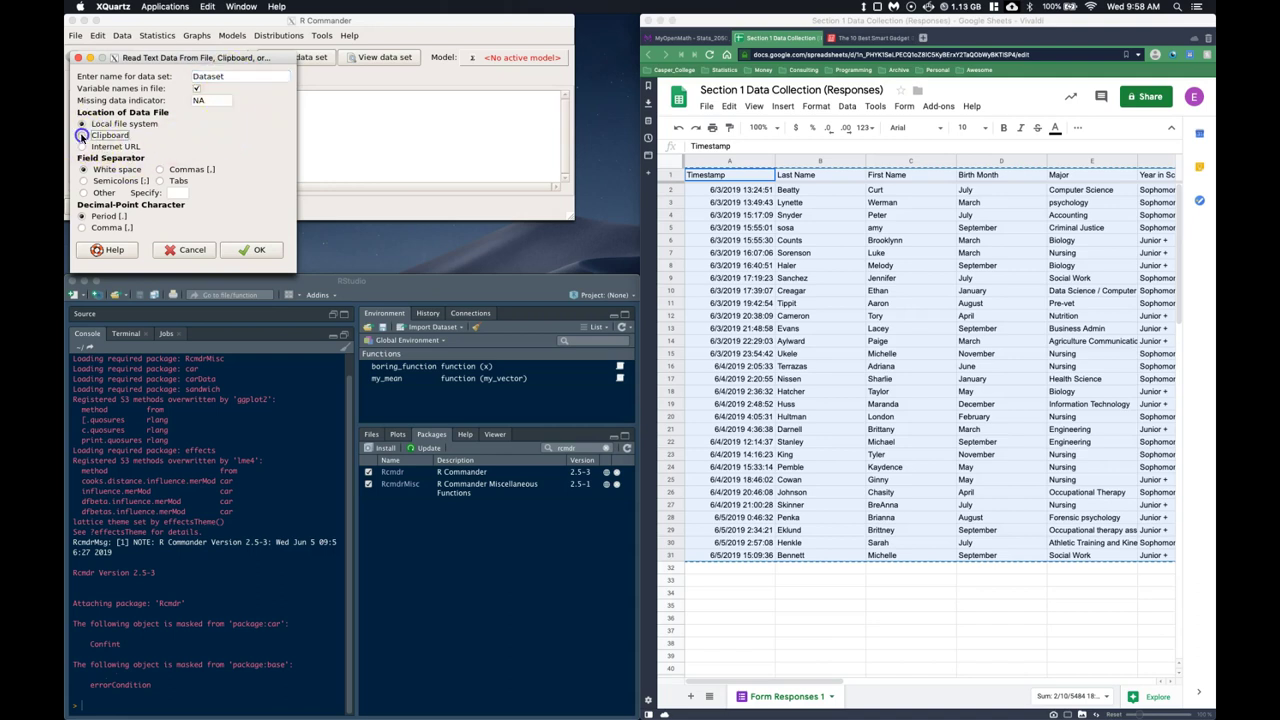
left_click(160, 181)
left_click(251, 250)
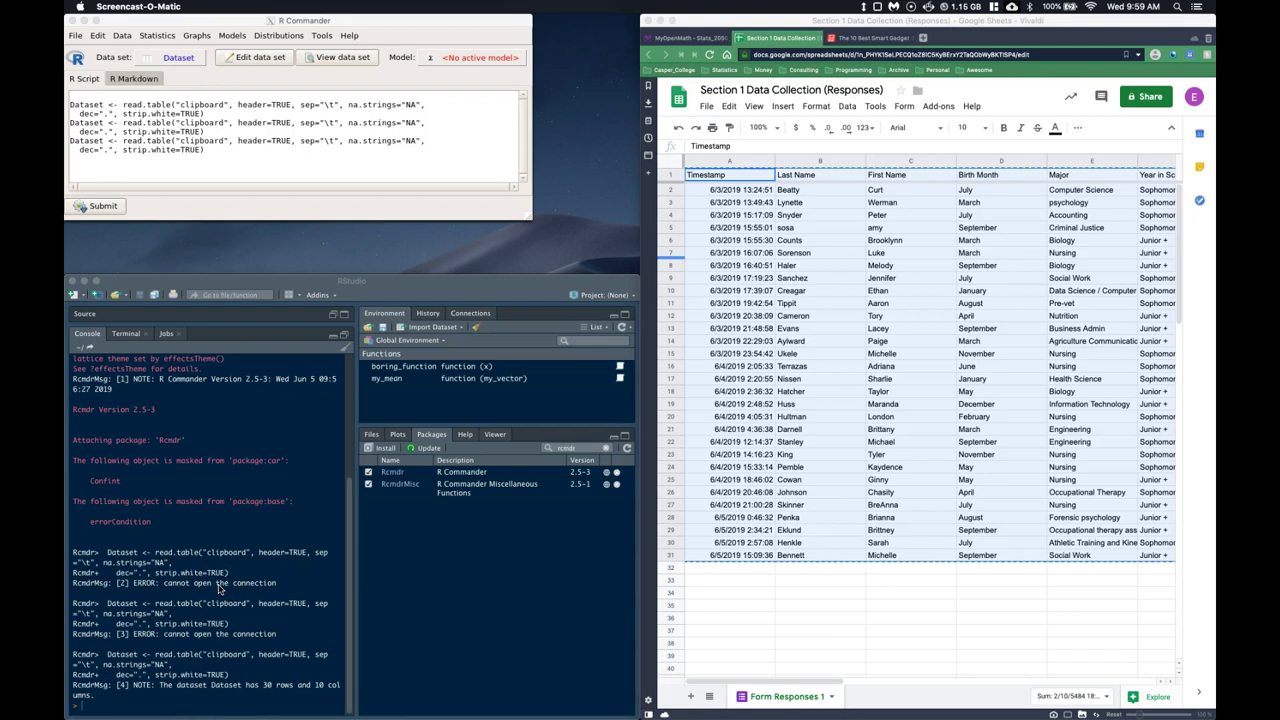
- View the imported data set, examine its rows and further columns, and close the viewer
left_click(341, 58)
left_click(343, 57)
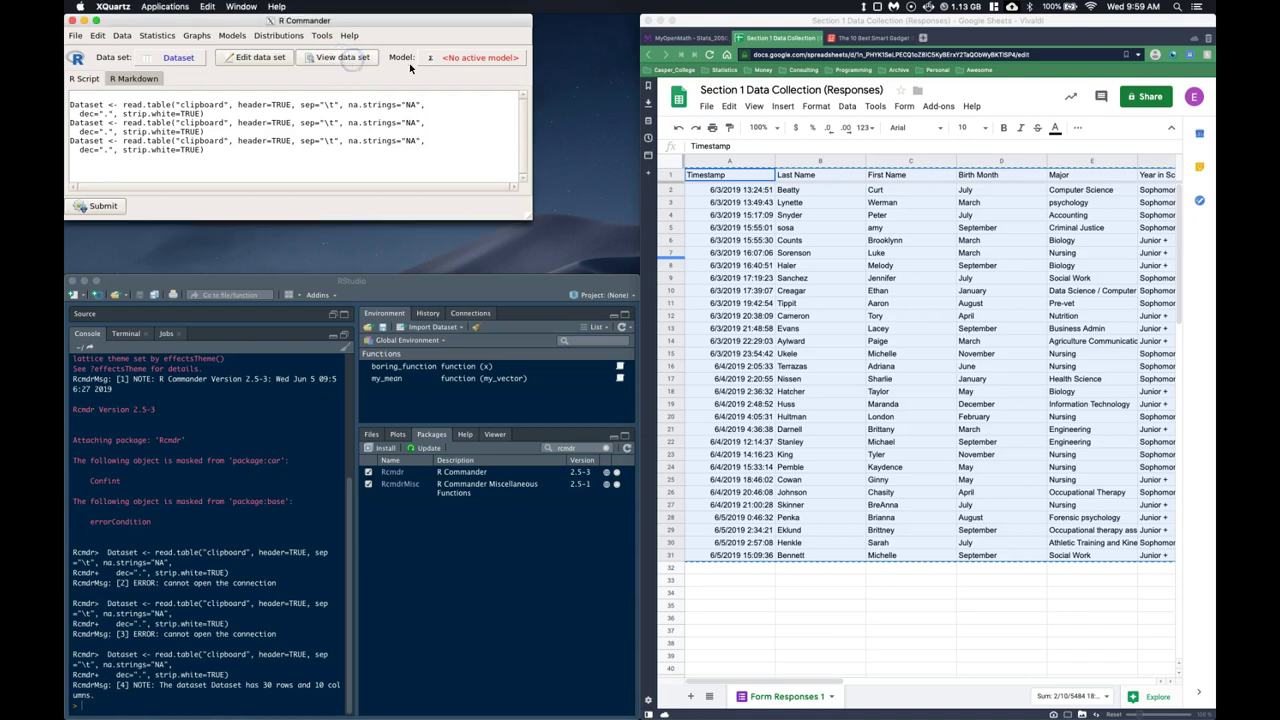
left_click_drag(954, 234, 970, 488)
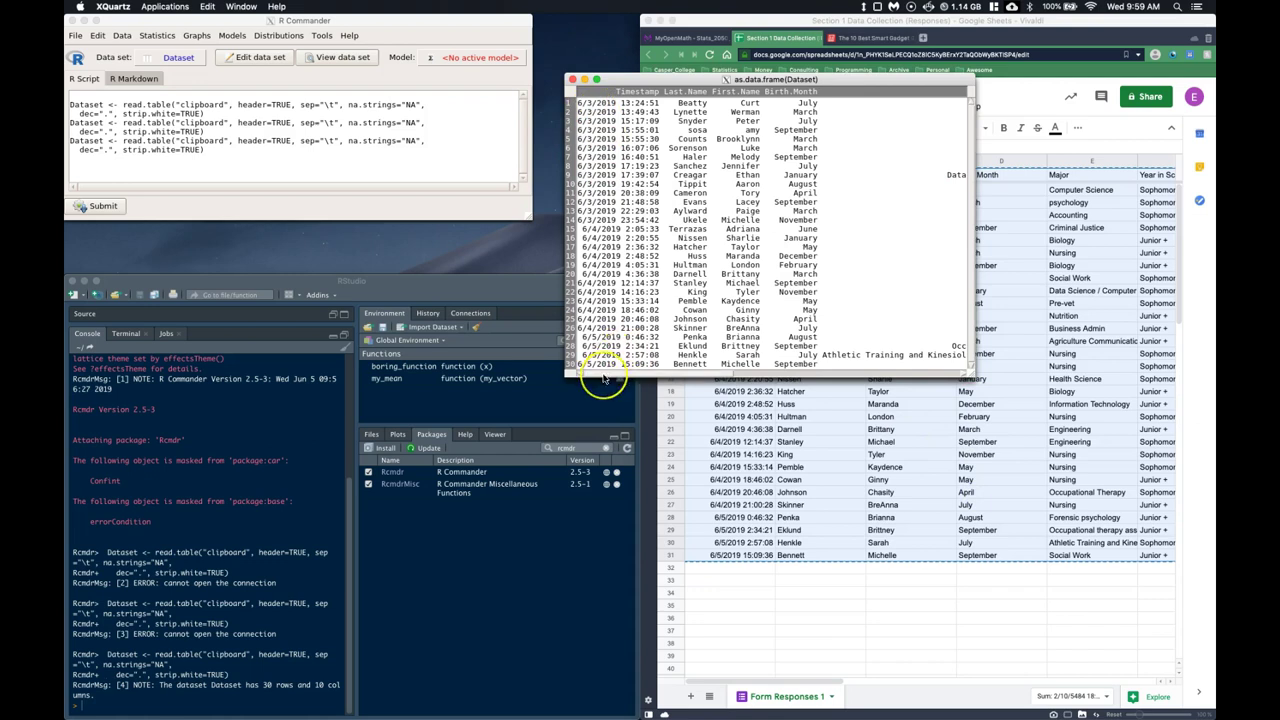
left_click_drag(603, 376, 697, 386)
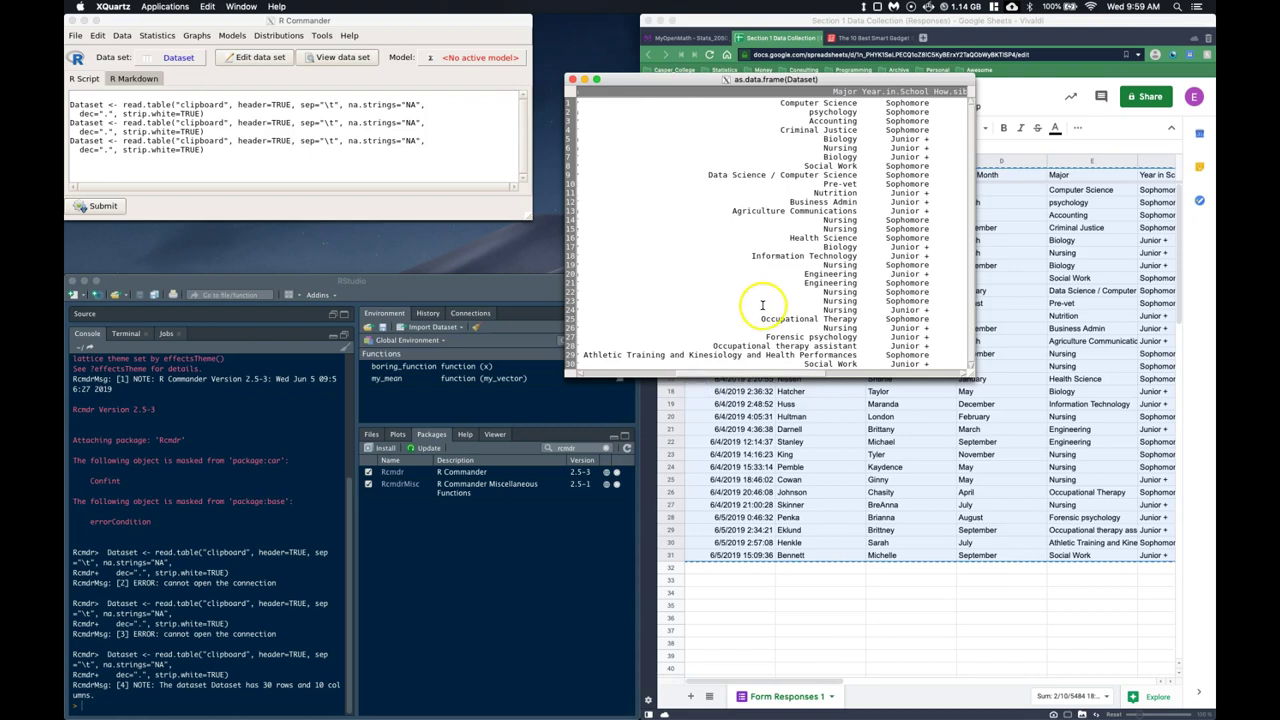
left_click(571, 79)
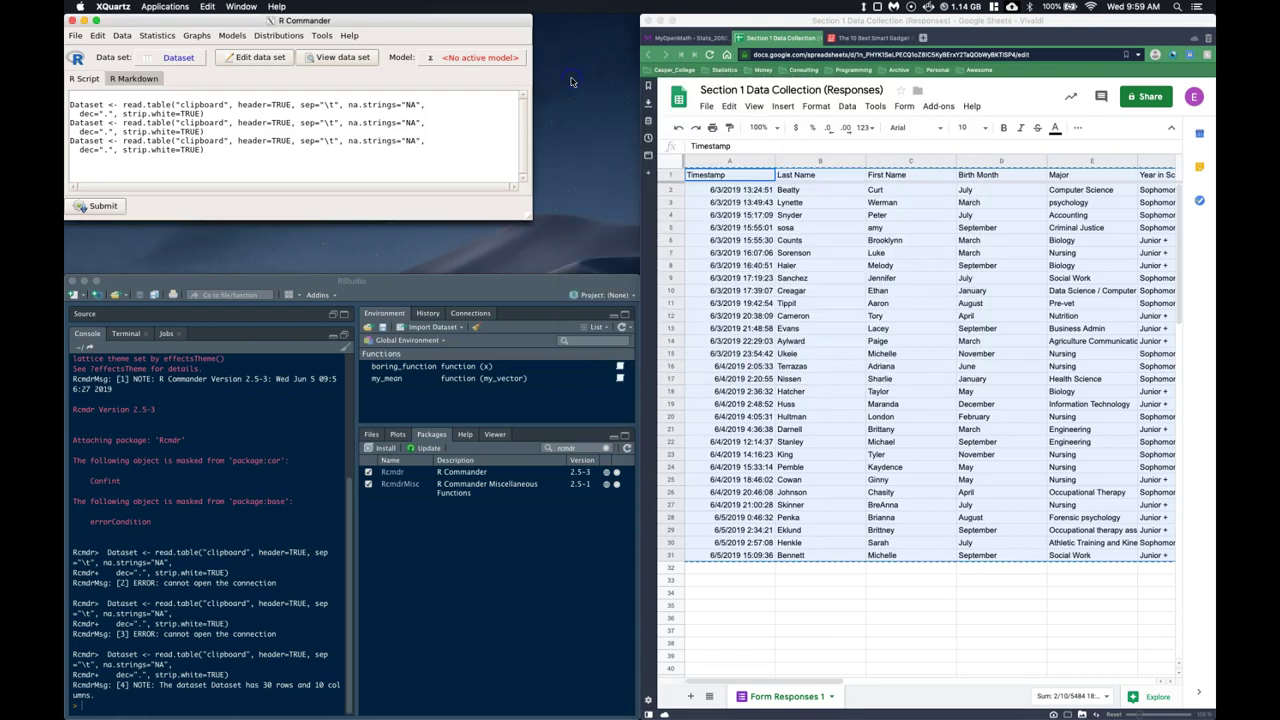
- Generate a frequency distribution for the Birth.Month variable without the chi-square goodness-of-fit test
left_click(441, 164)
left_click(348, 174)
left_click(179, 62)
left_click(155, 36)
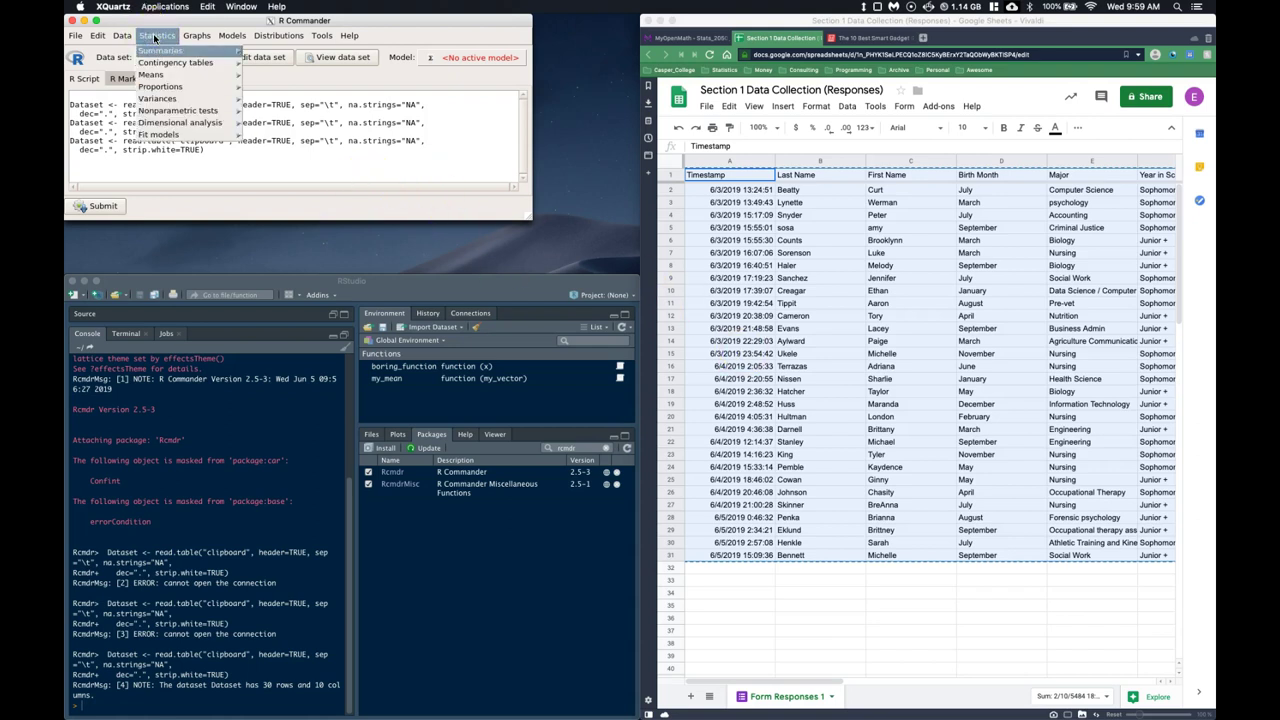
left_click(165, 50)
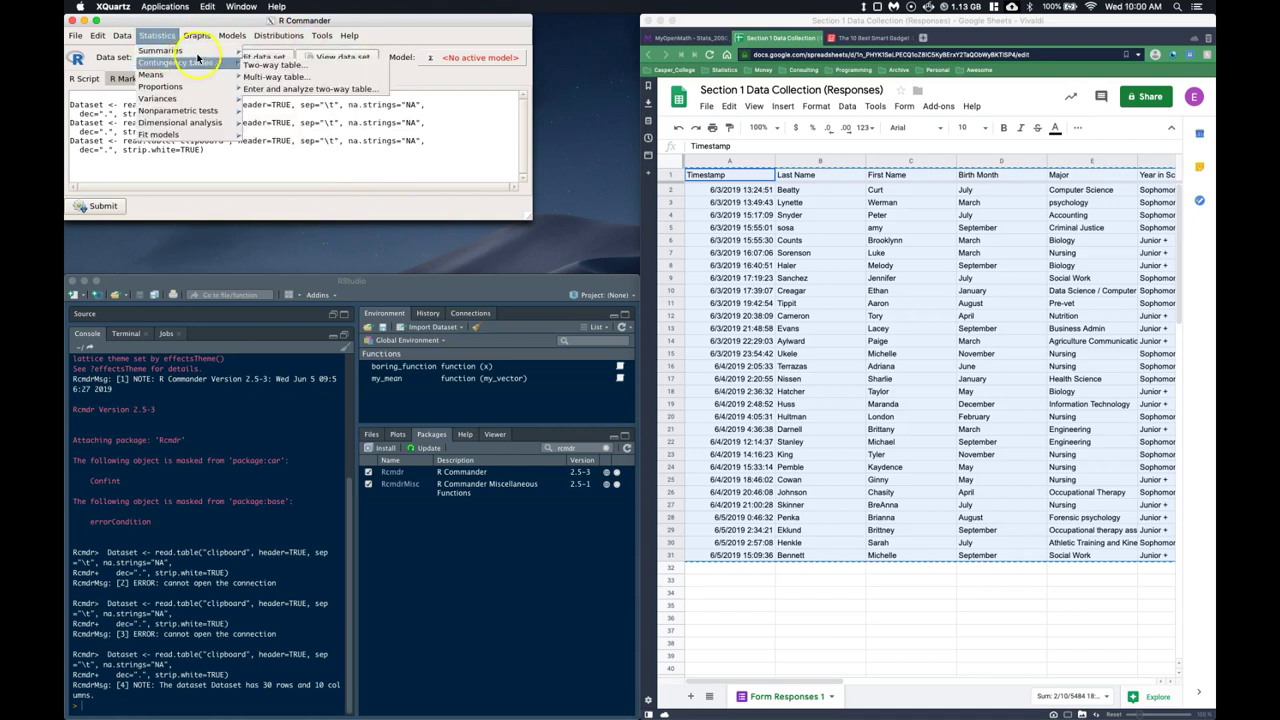
left_click(273, 77)
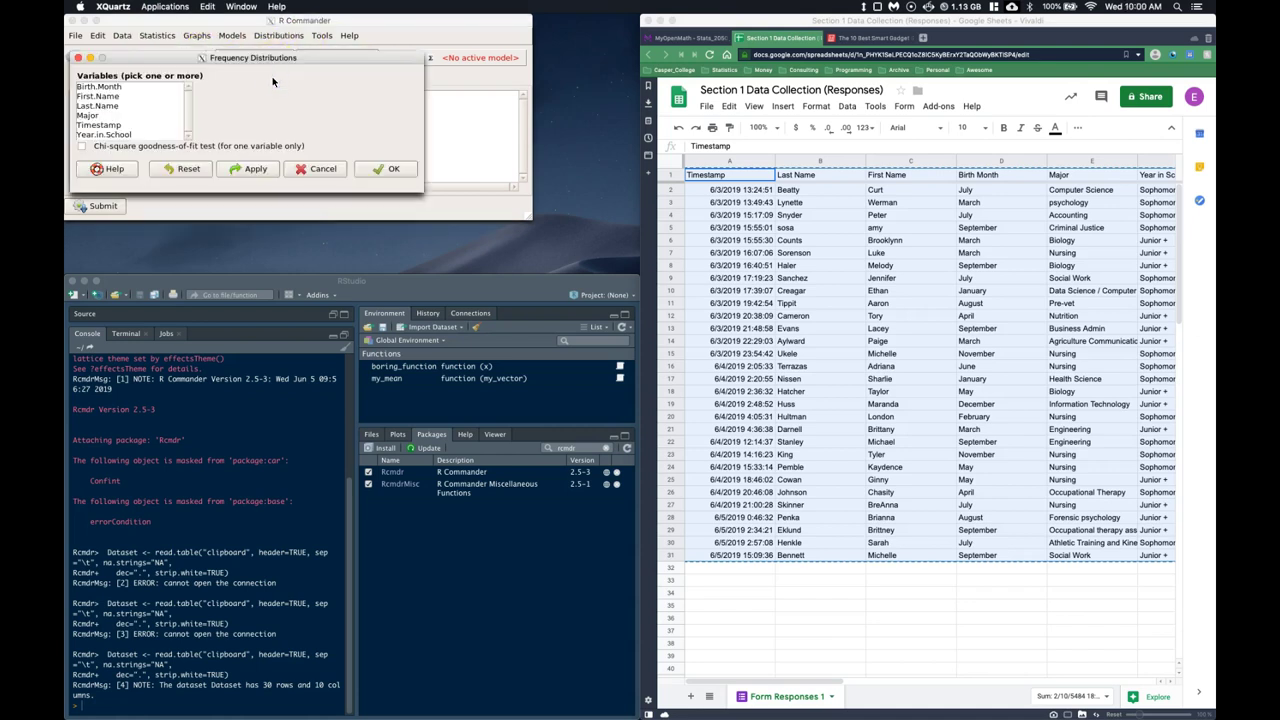
left_click(104, 99)
left_click(106, 86)
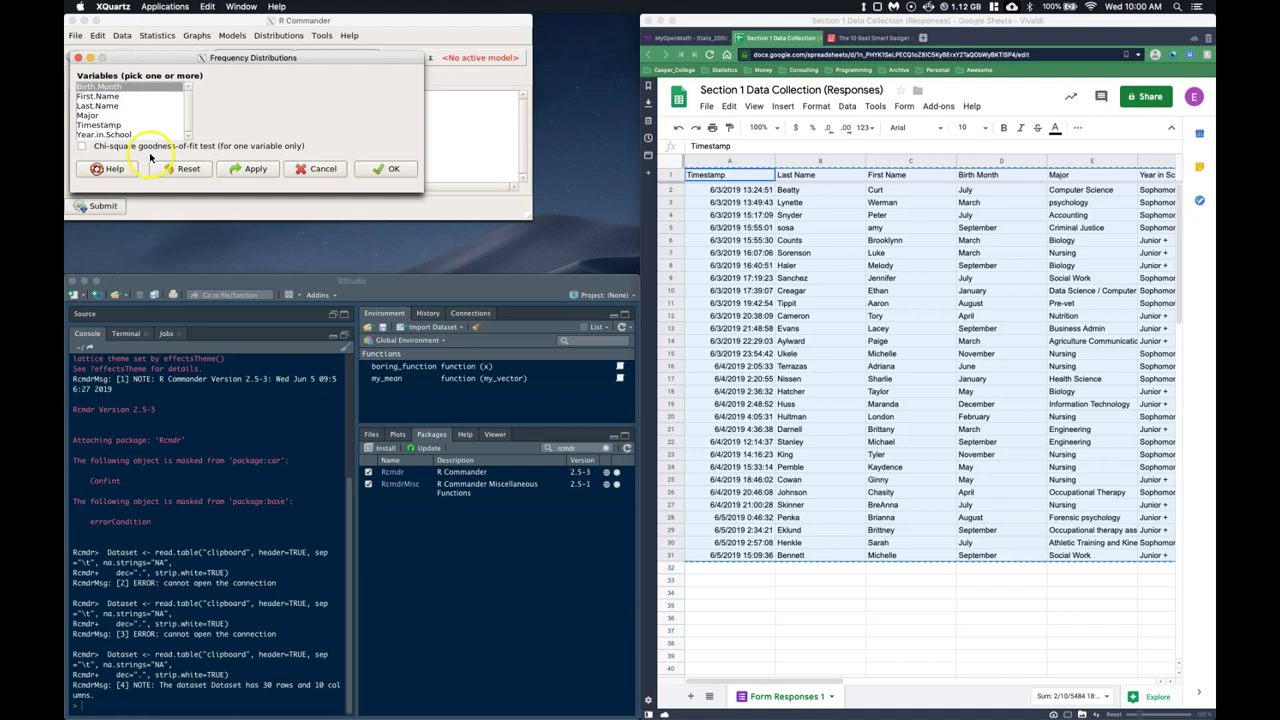
left_click(385, 169)
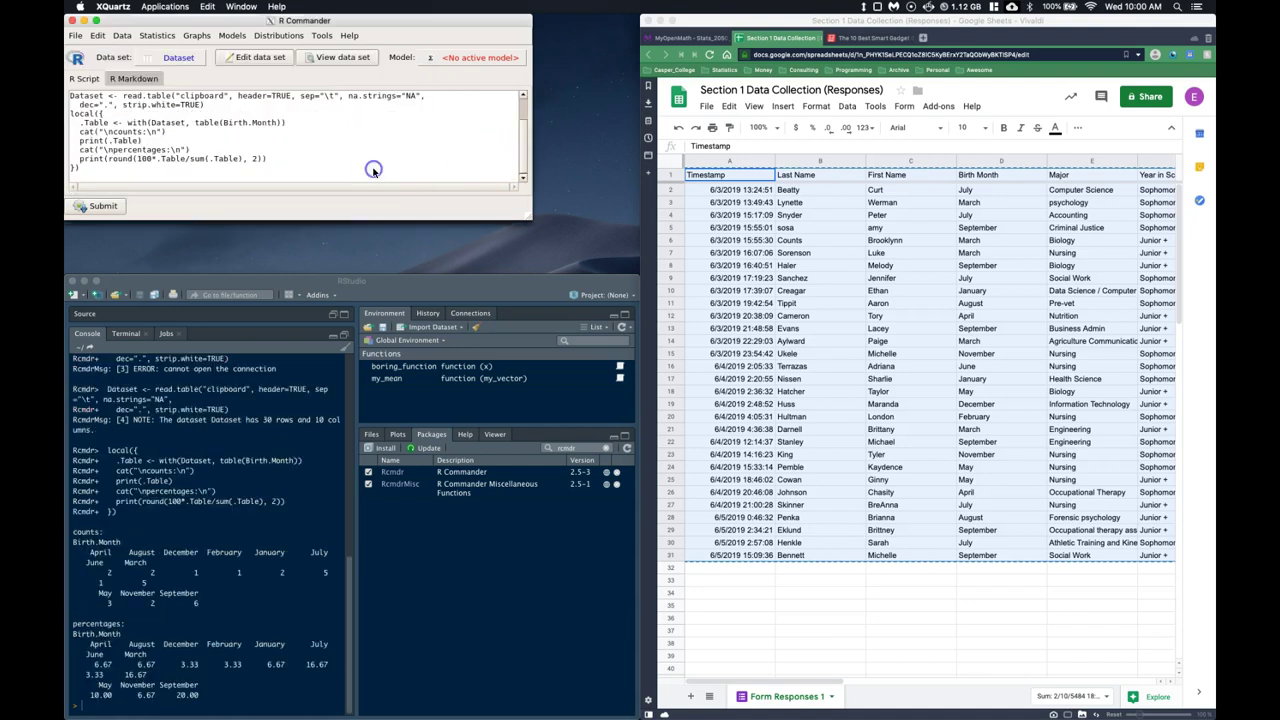
- Switch to RStudio and widen both the console pane and the window so the output tables have more room
left_click(349, 517)
left_click_drag(354, 527, 588, 494)
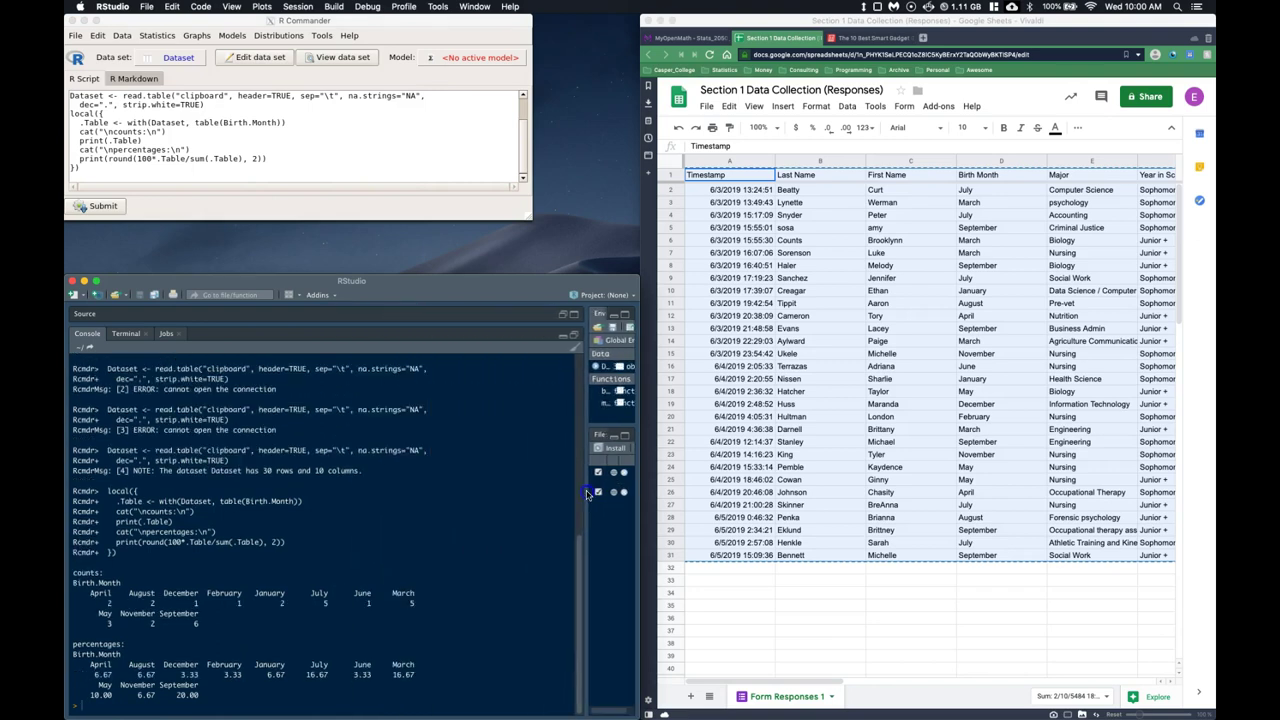
left_click_drag(638, 314, 926, 316)
- Run the Birth.Month frequency distribution again from R Commander to print it in the wider console
left_click(157, 35)
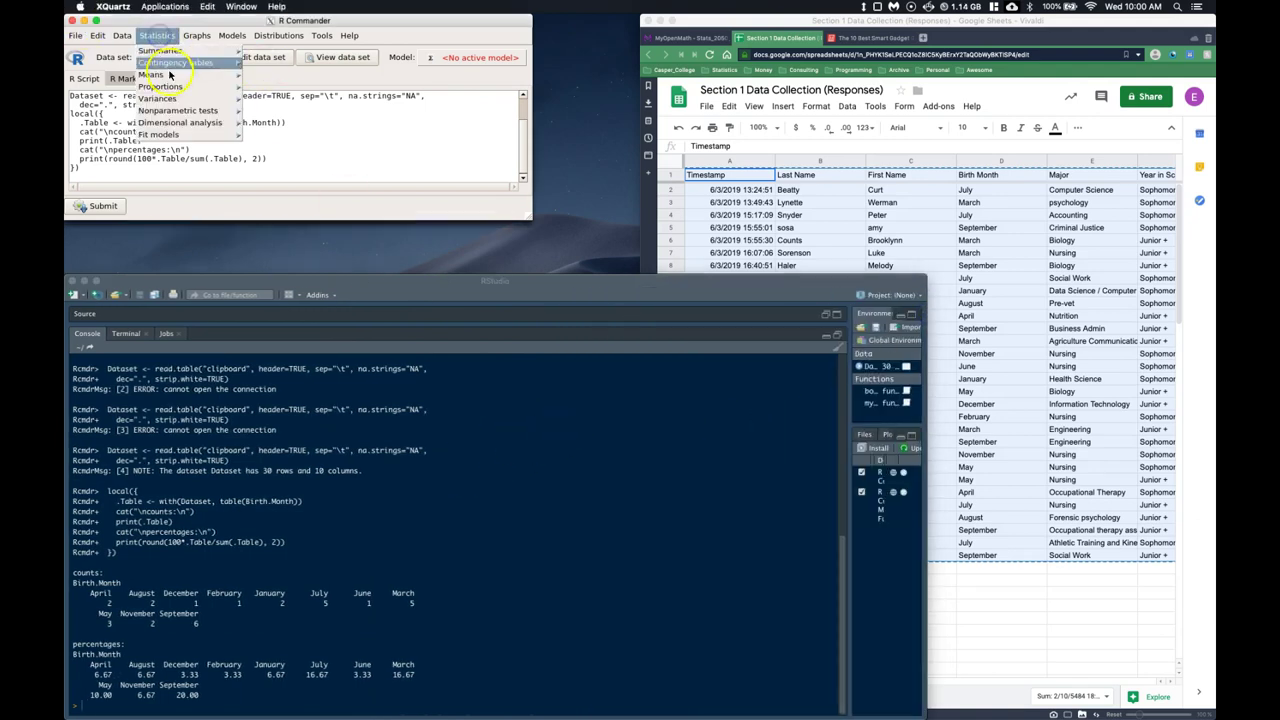
mouse_move(165, 50)
left_click(285, 77)
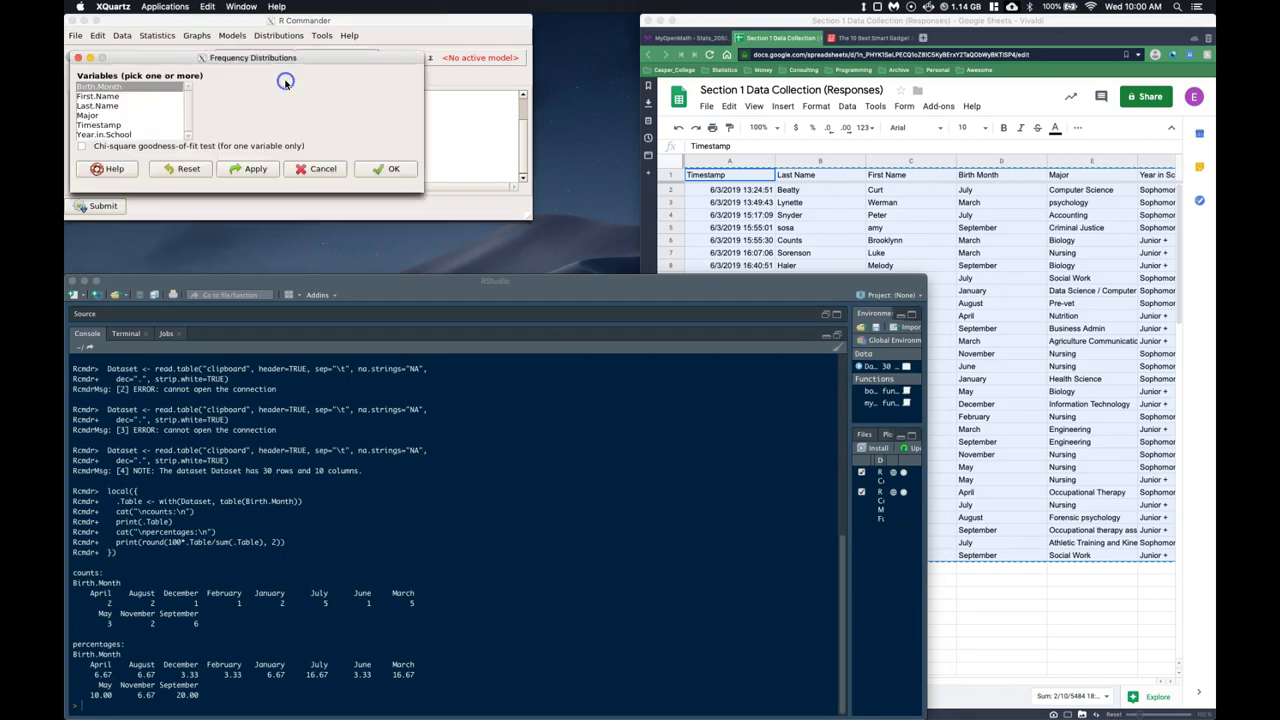
left_click(400, 169)
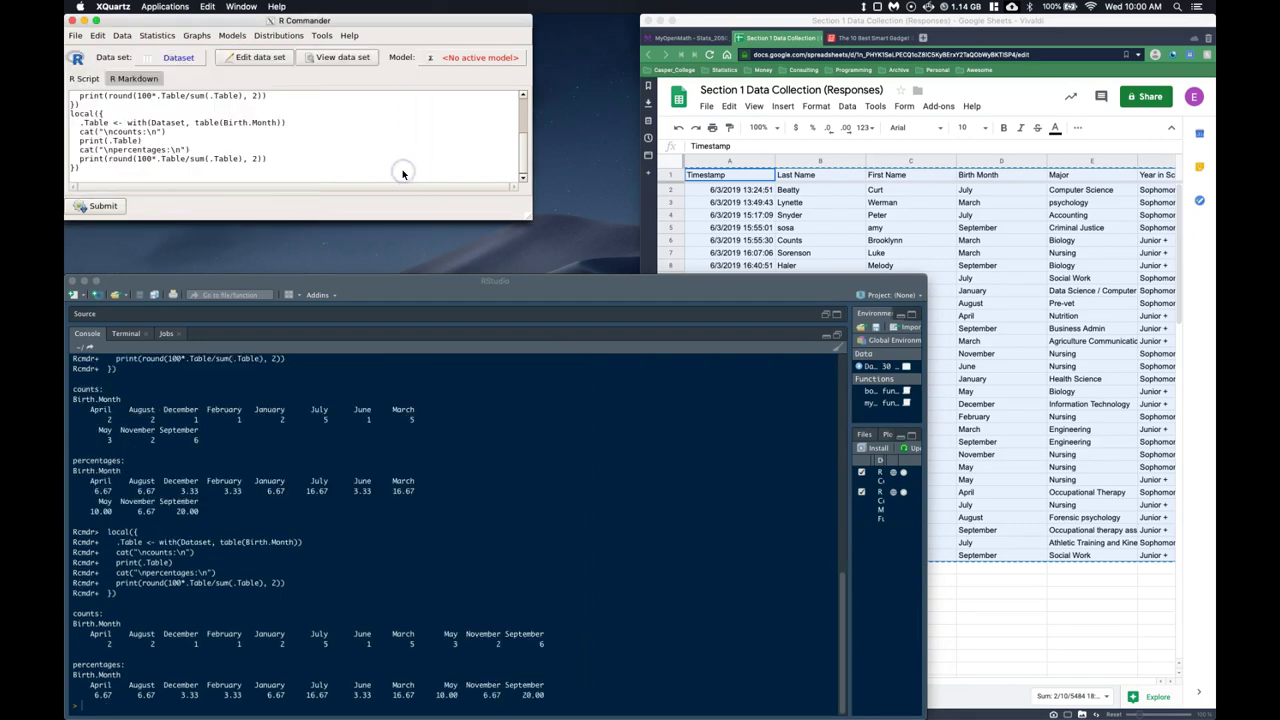
- Start reordering the factor levels of Birth.Month in R Commander, keeping the same variable name and allowing the existing variable to be overwritten
left_click(562, 535)
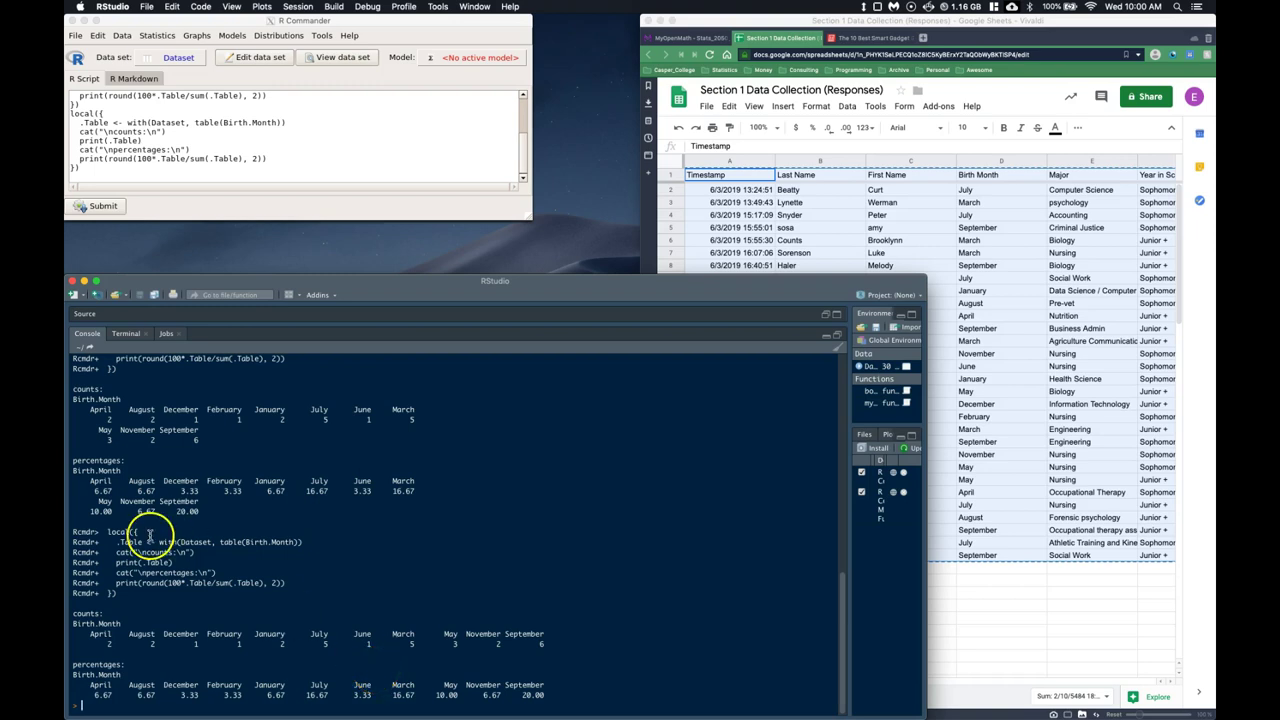
left_click(123, 36)
left_click(121, 37)
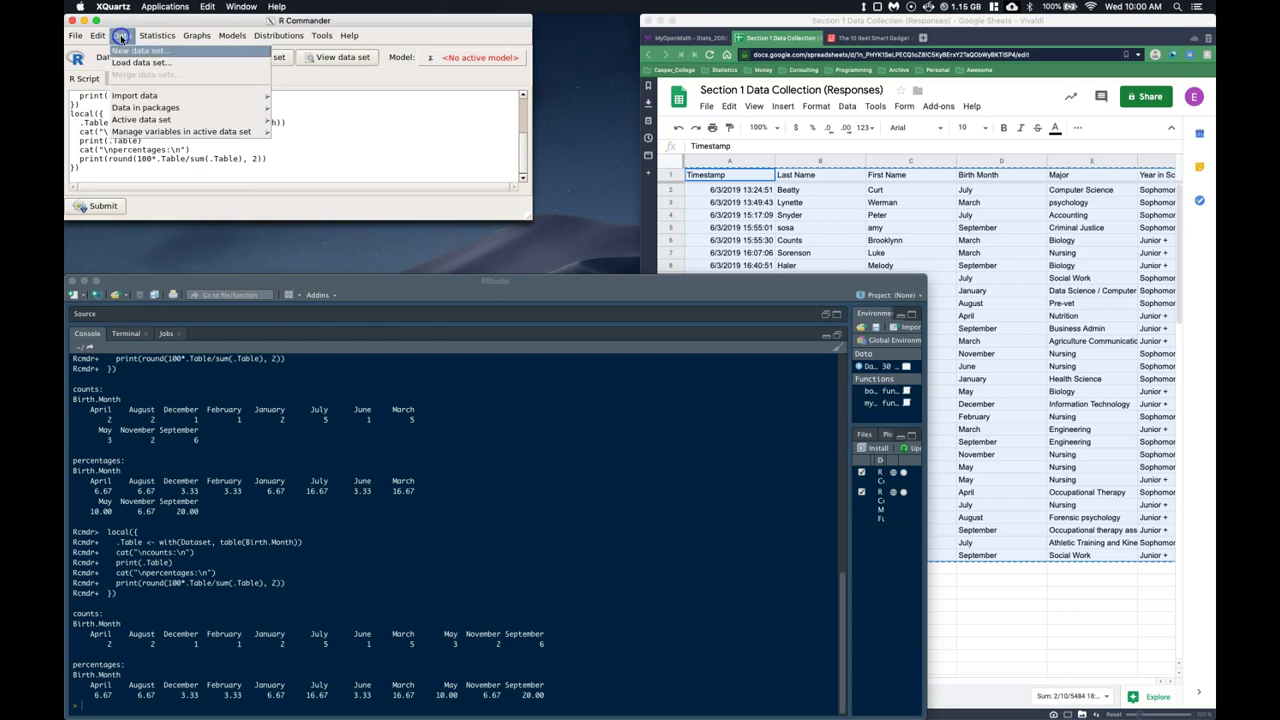
mouse_move(145, 133)
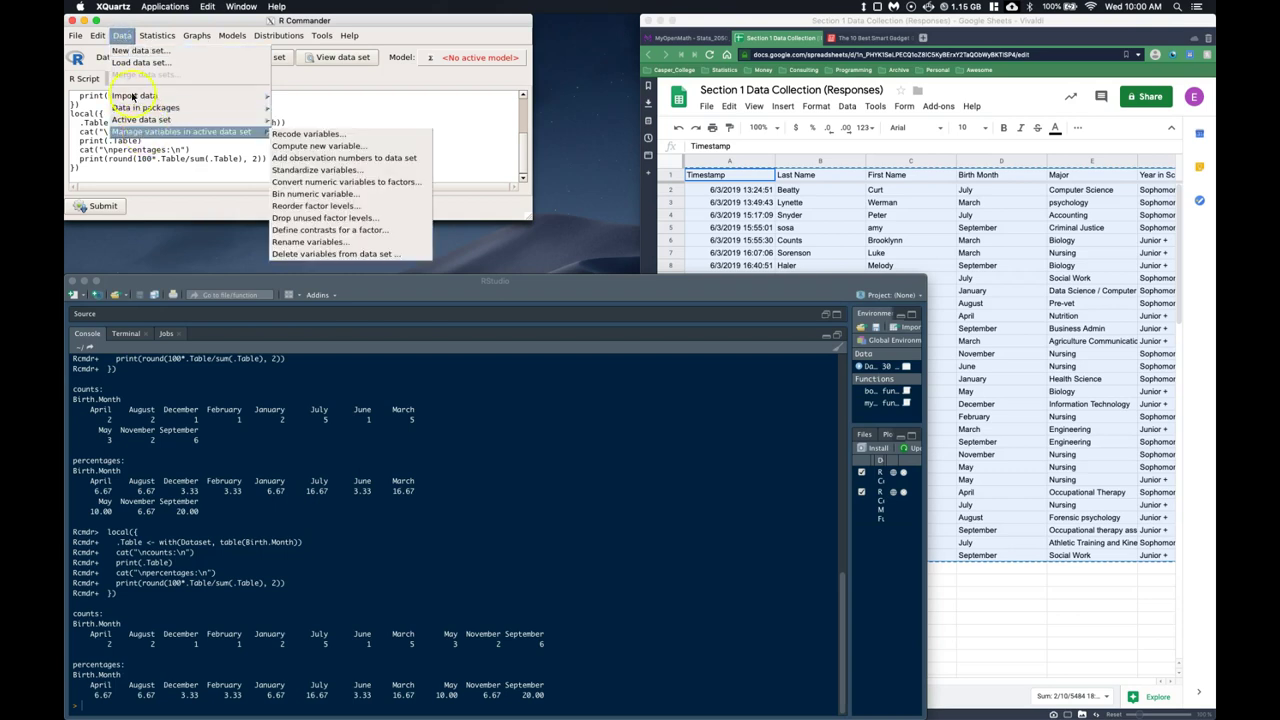
mouse_move(147, 110)
left_click(322, 207)
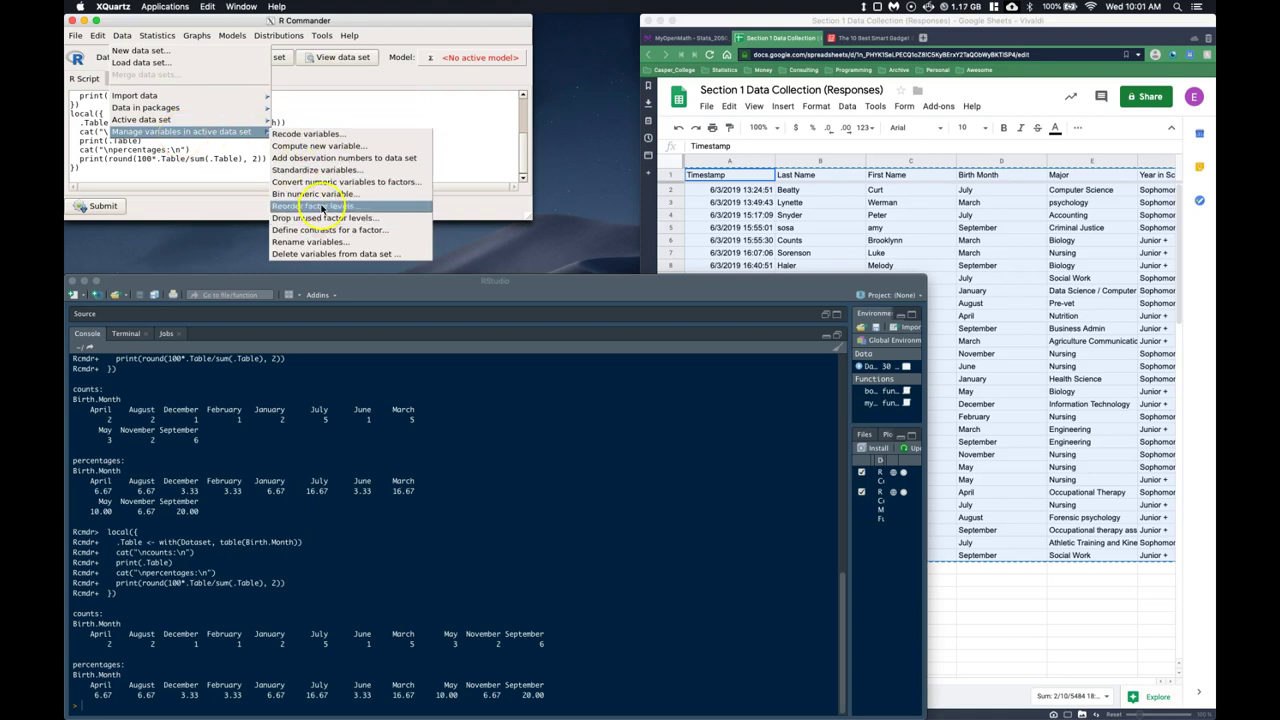
left_click(97, 87)
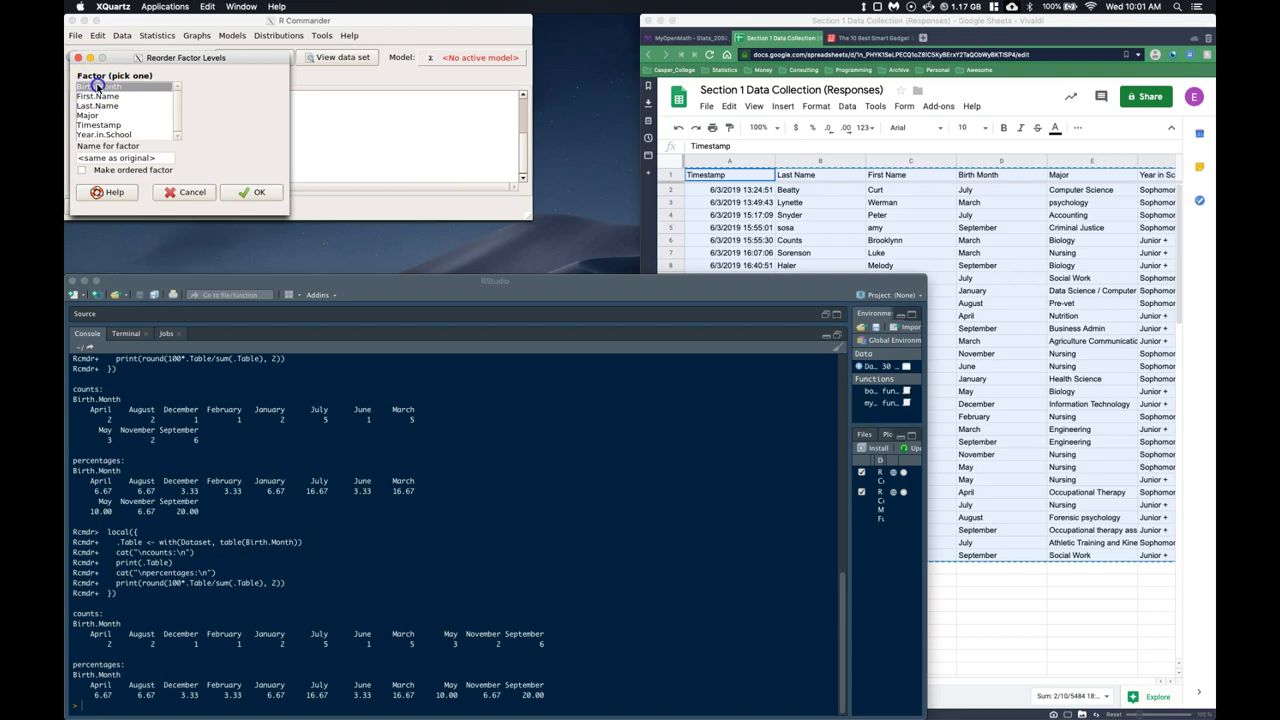
left_click(250, 192)
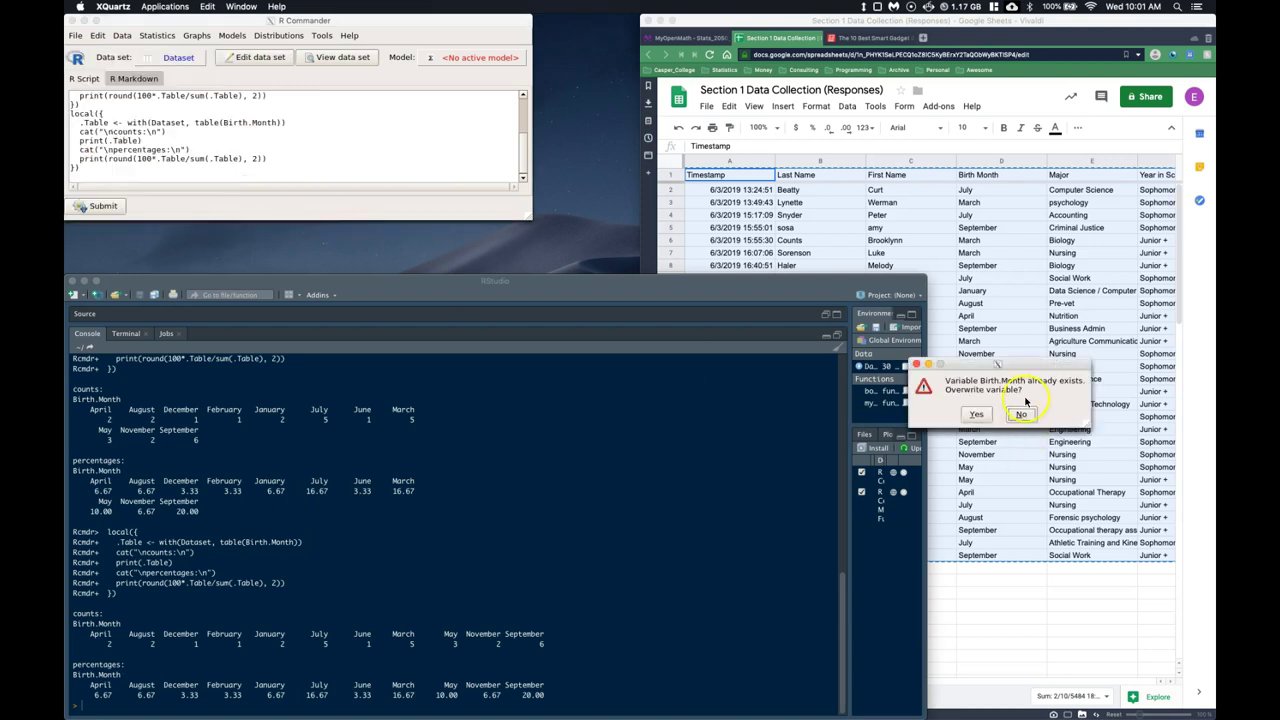
left_click_drag(964, 364, 381, 140)
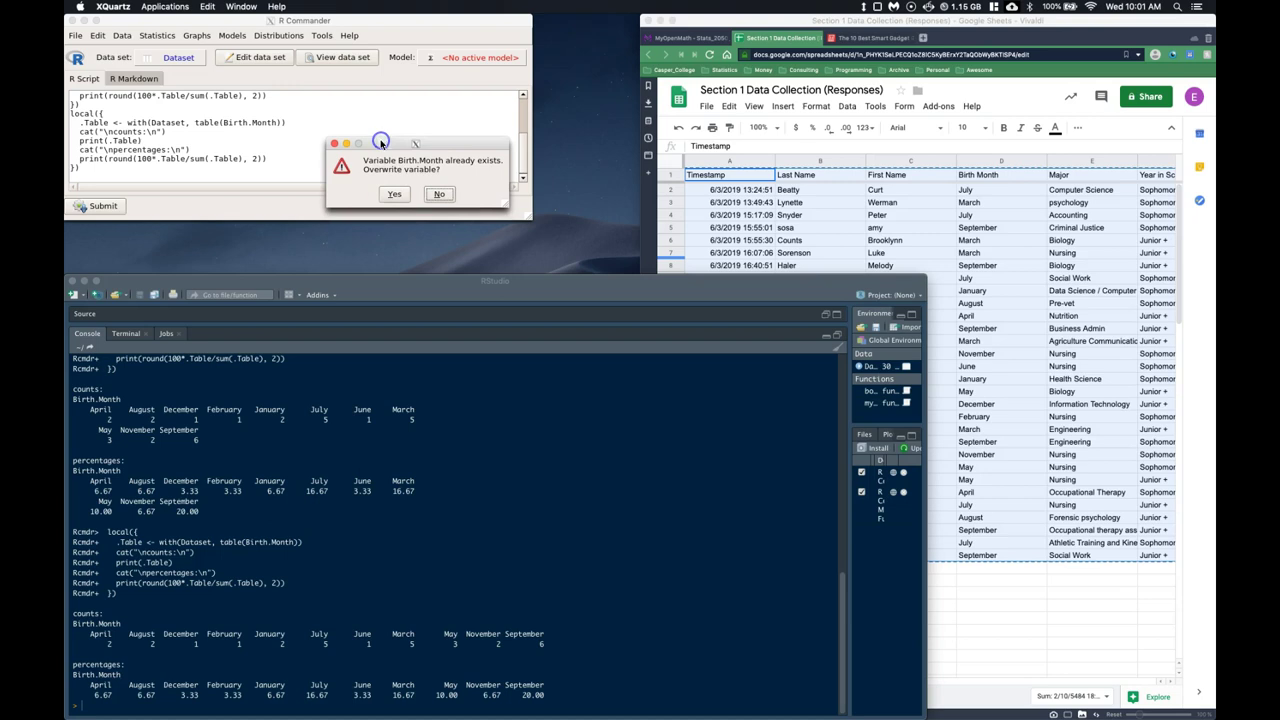
left_click(395, 195)
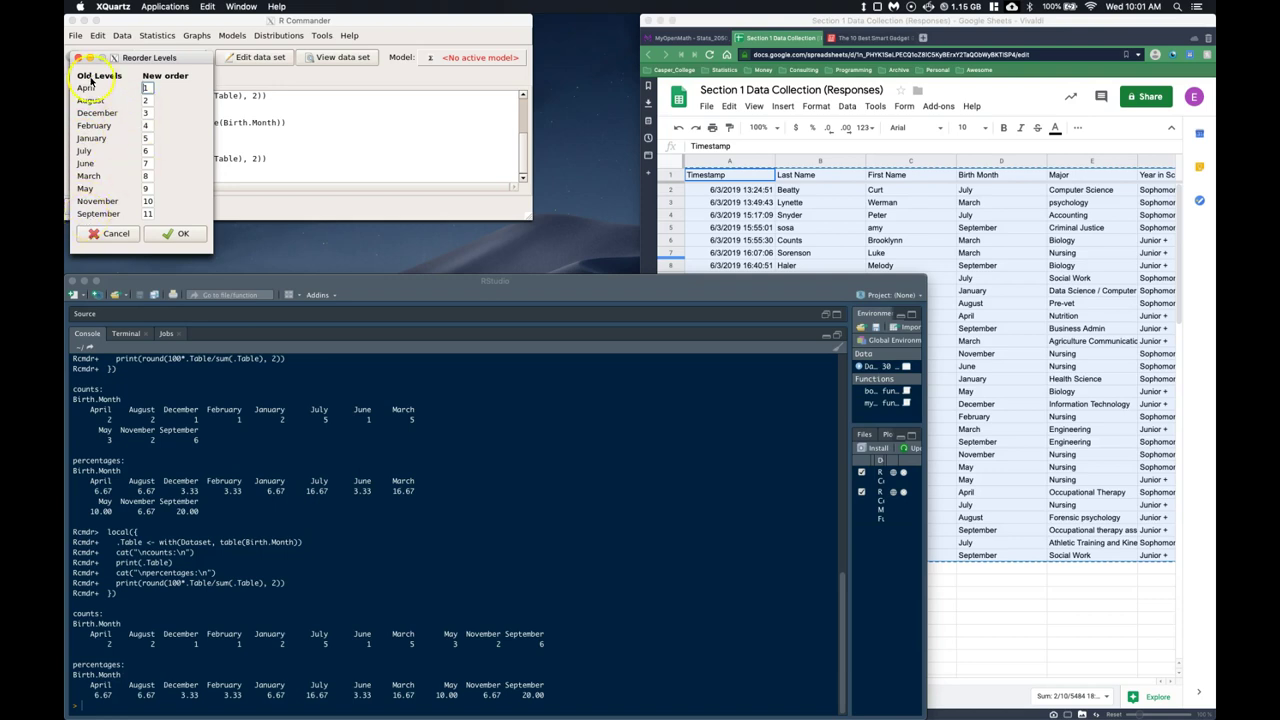
- Number the first Birth.Month levels in calendar order: January 1, February 2, March 3 and April 4
left_click(91, 232)
double_click(148, 138)
double_click(148, 126)
type("2")
double_click(147, 176)
type("3")
double_click(148, 88)
type("4")
- Number May 5, June 6, July 7, August 8, September 9, November 10 and December 11, and apply the new level order
double_click(148, 188)
double_click(146, 150)
type("7")
double_click(146, 100)
double_click(148, 213)
double_click(149, 201)
double_click(145, 113)
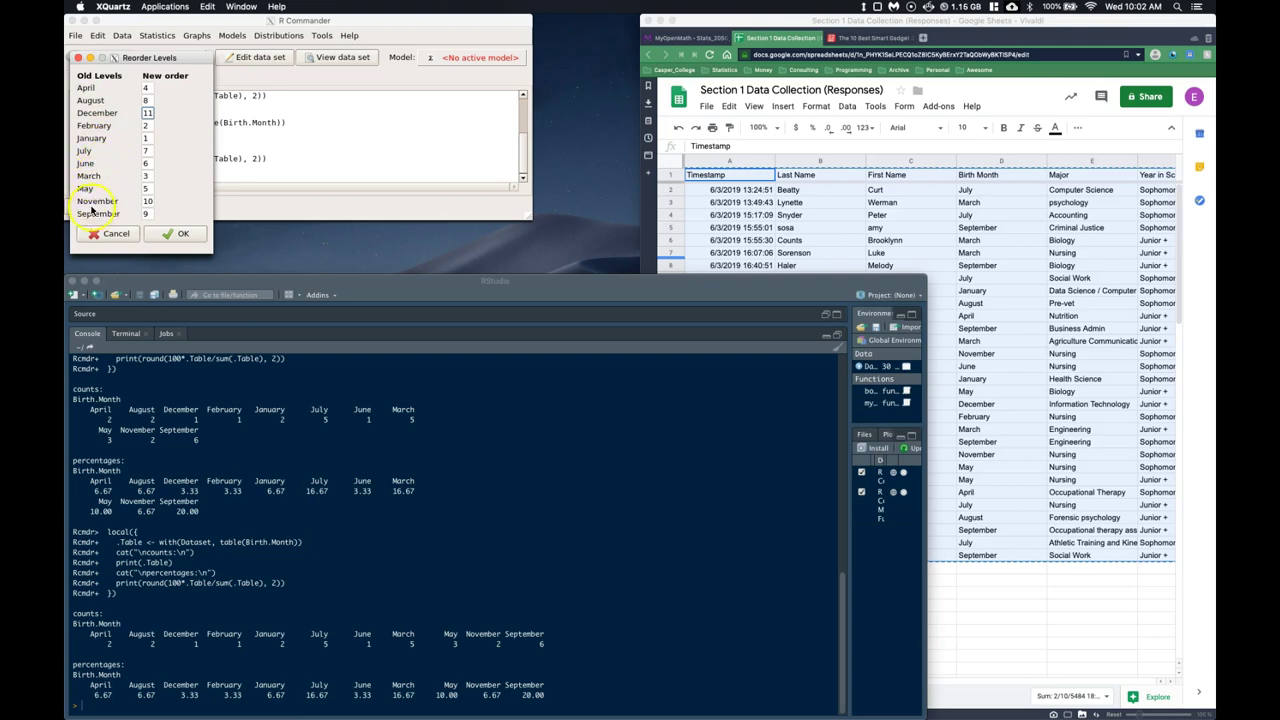
left_click(190, 236)
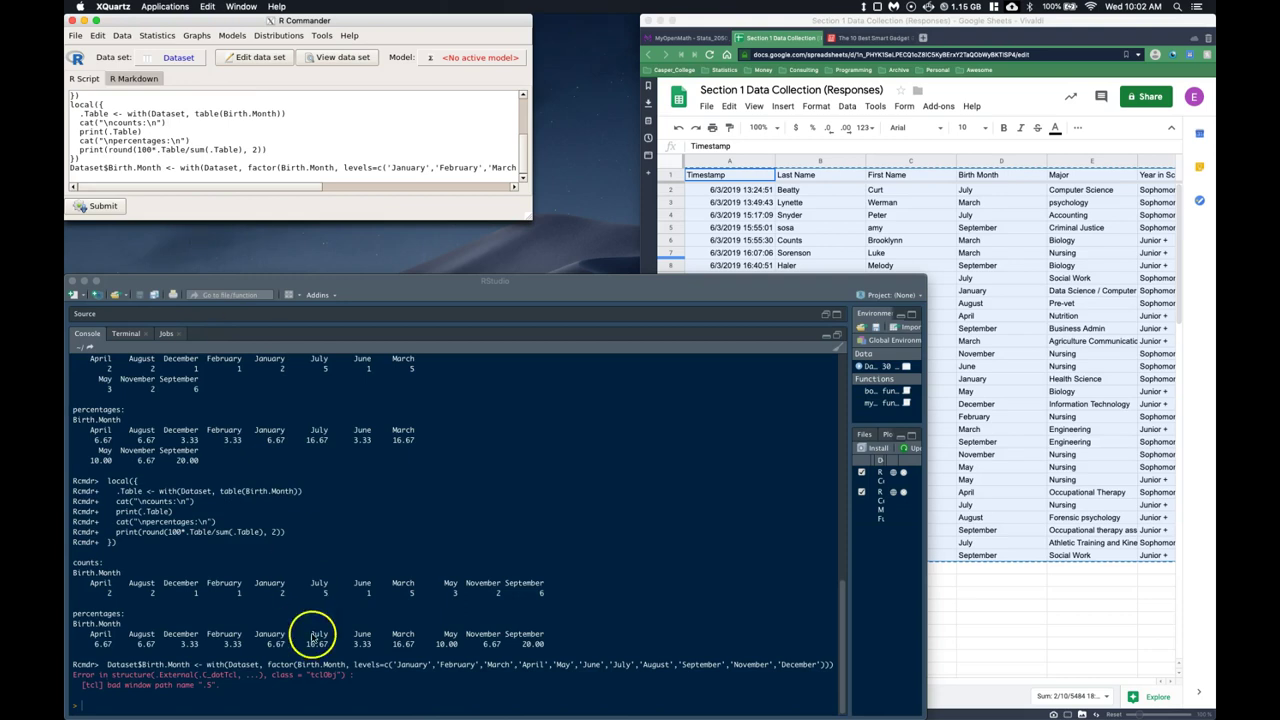
- Generate the Birth.Month frequency distribution with the reordered levels, without the chi-square goodness-of-fit test
left_click(295, 557)
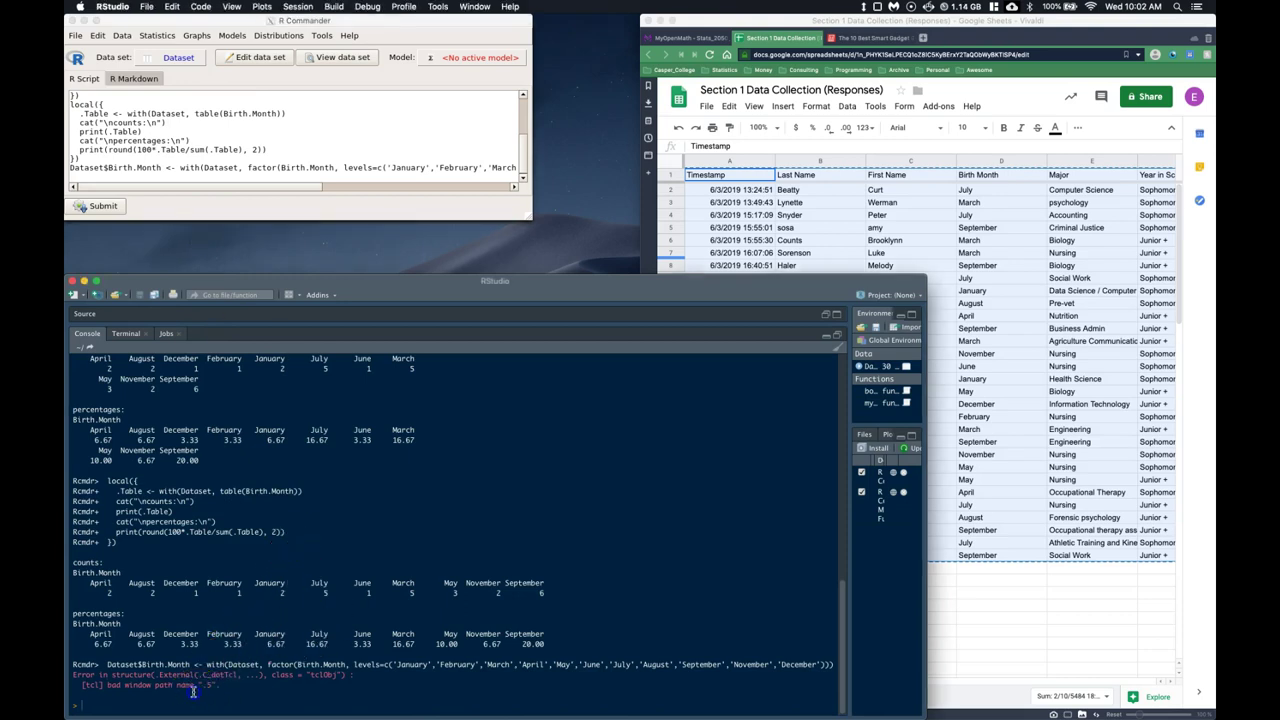
left_click(153, 36)
left_click(153, 36)
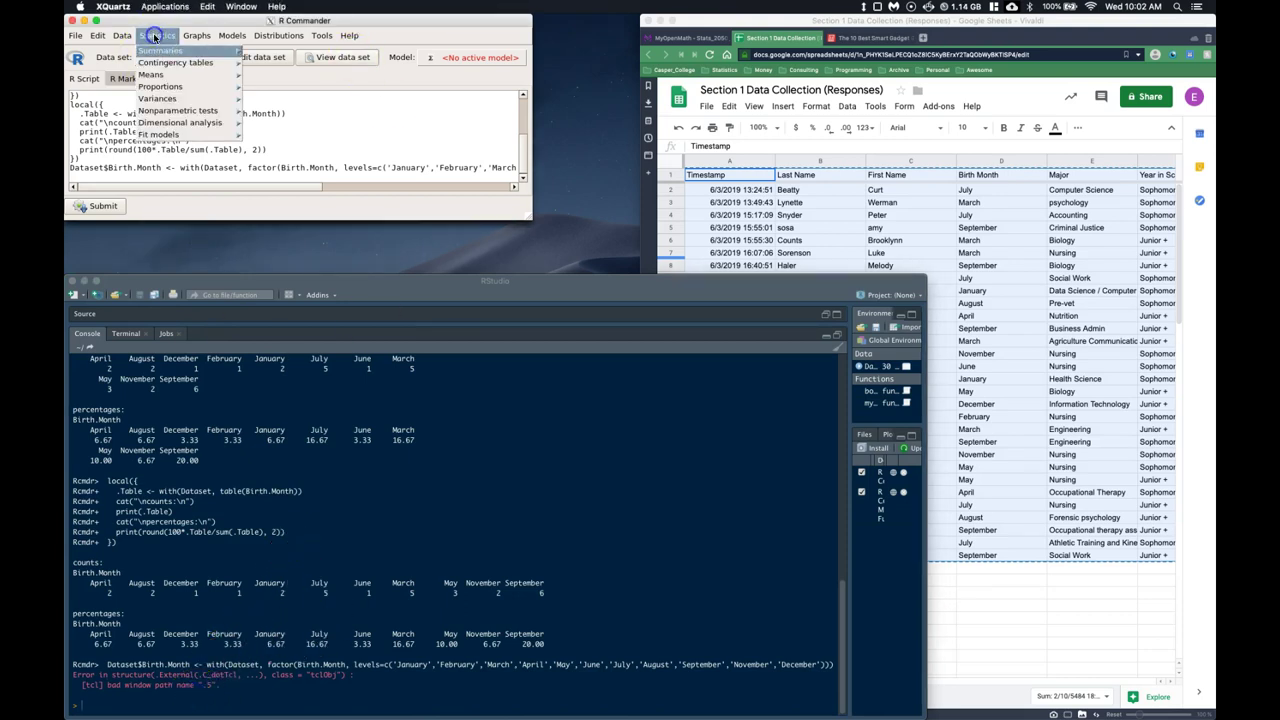
mouse_move(175, 62)
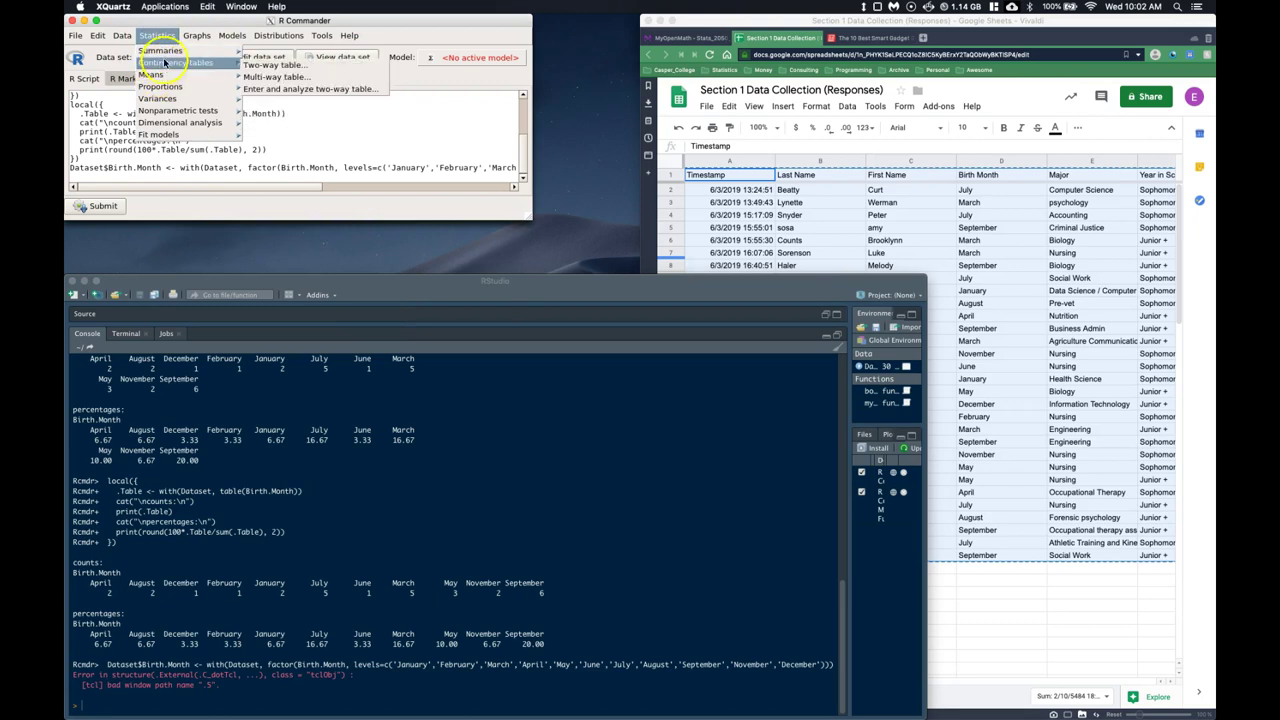
left_click(282, 80)
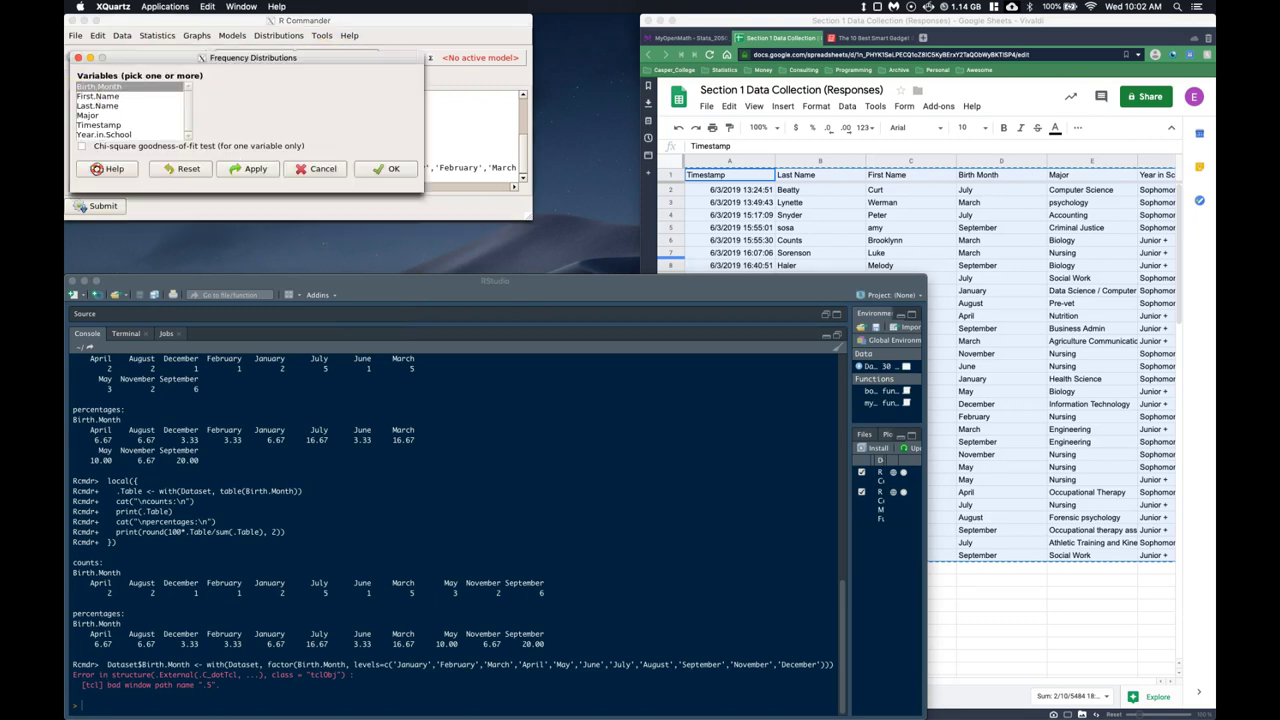
left_click(379, 169)
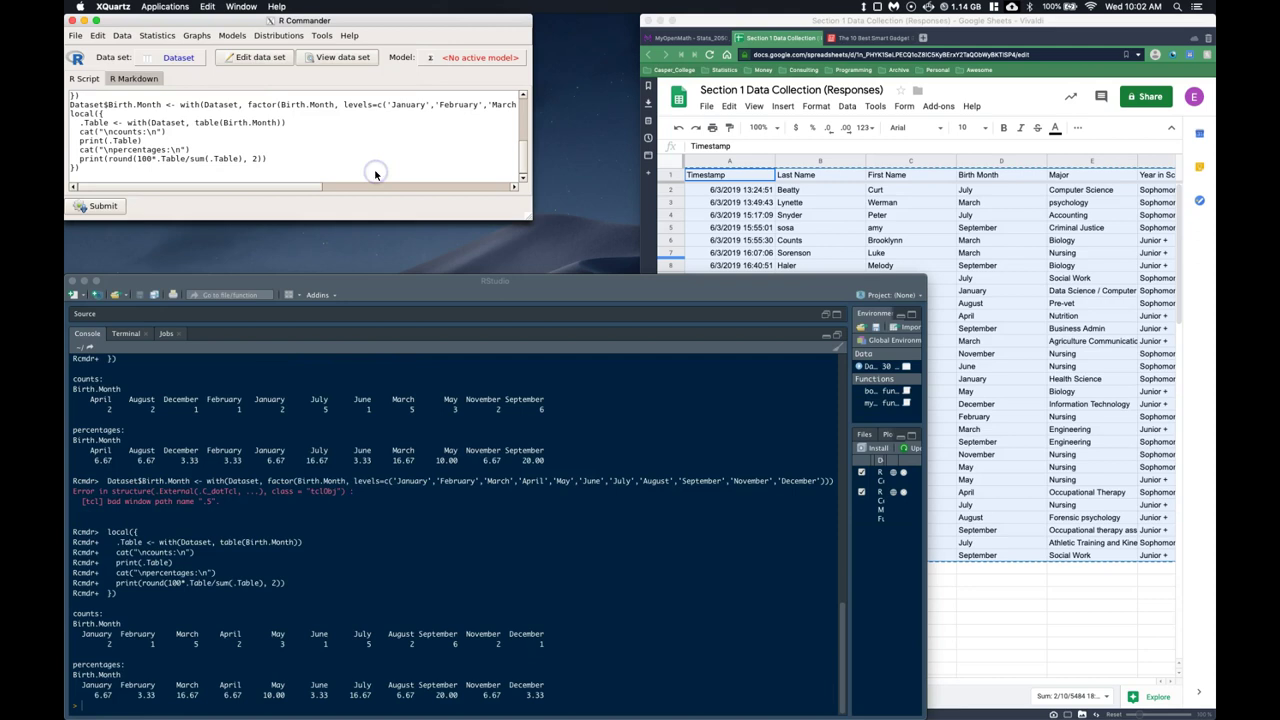
- Create a bar graph of Birth.Month with frequency counts, default colors and automatic plot labels
left_click(464, 573)
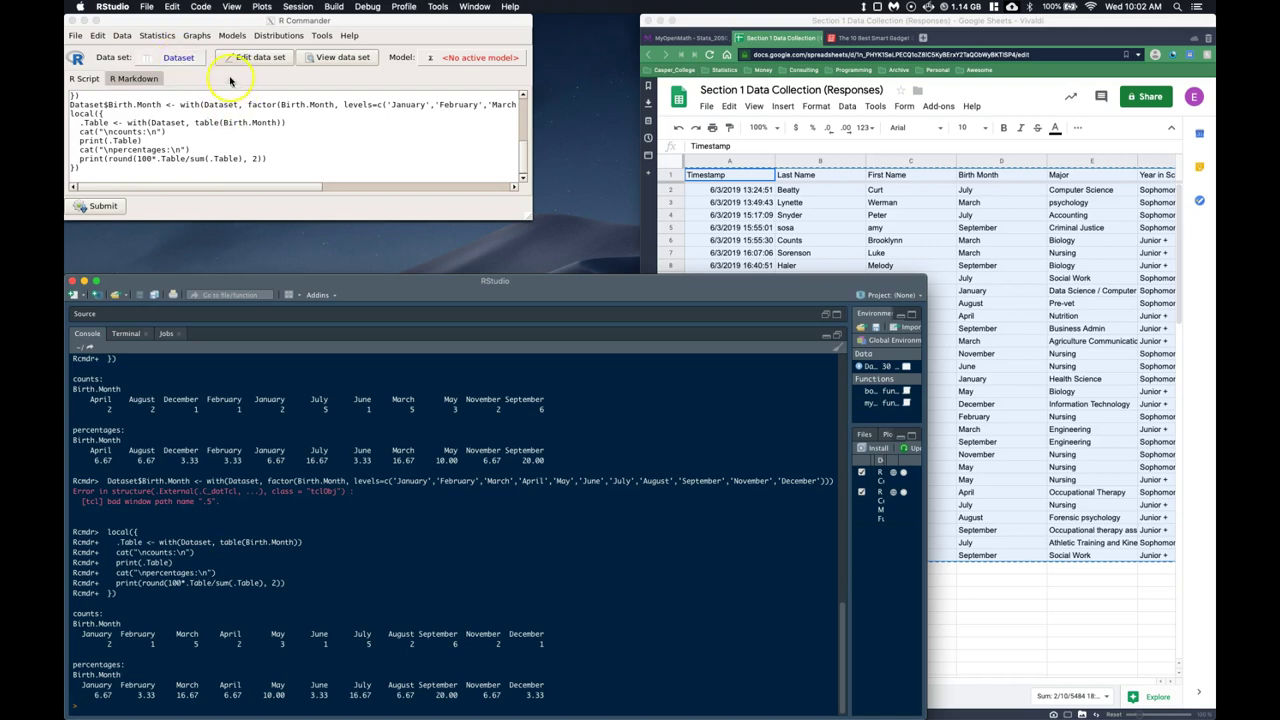
left_click(196, 35)
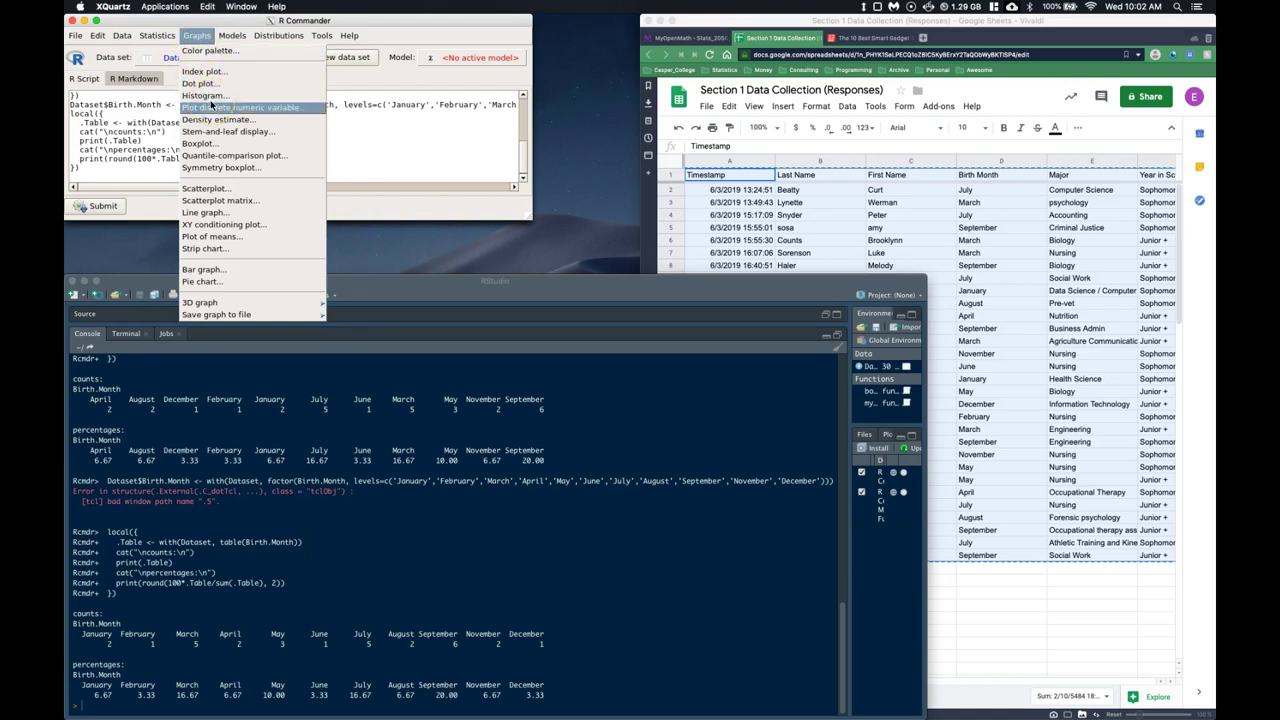
left_click(197, 272)
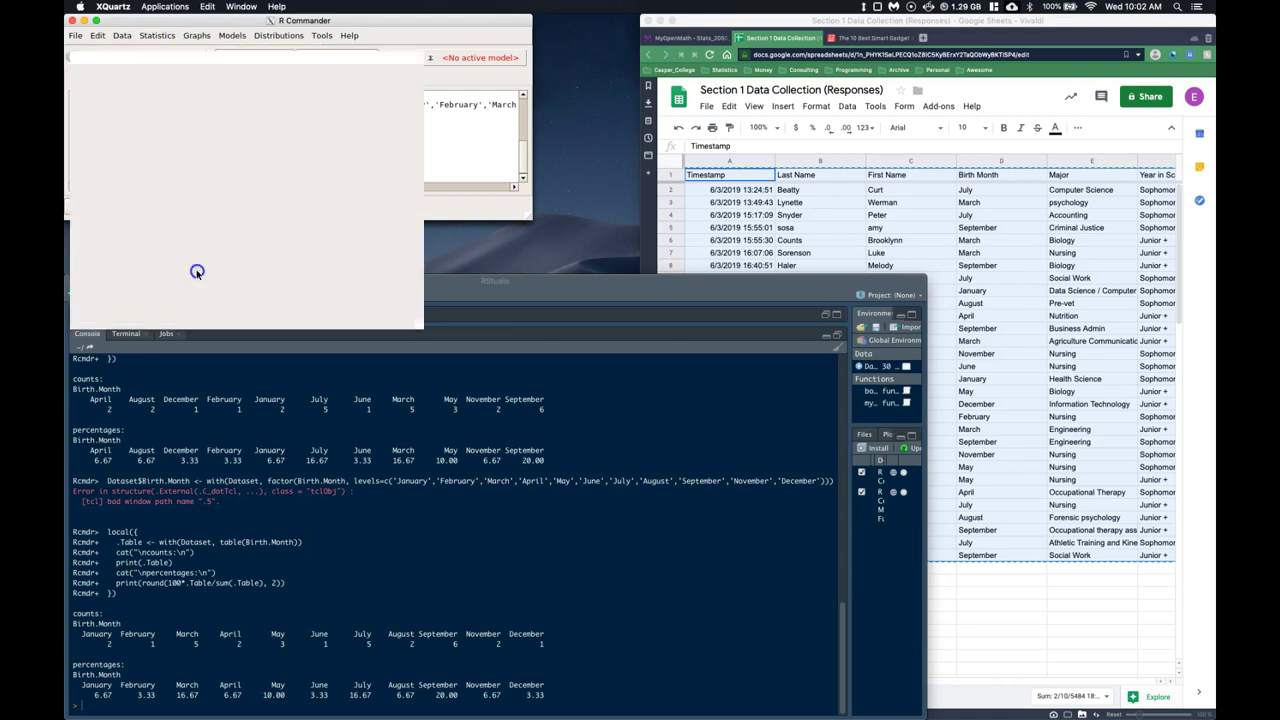
left_click(105, 106)
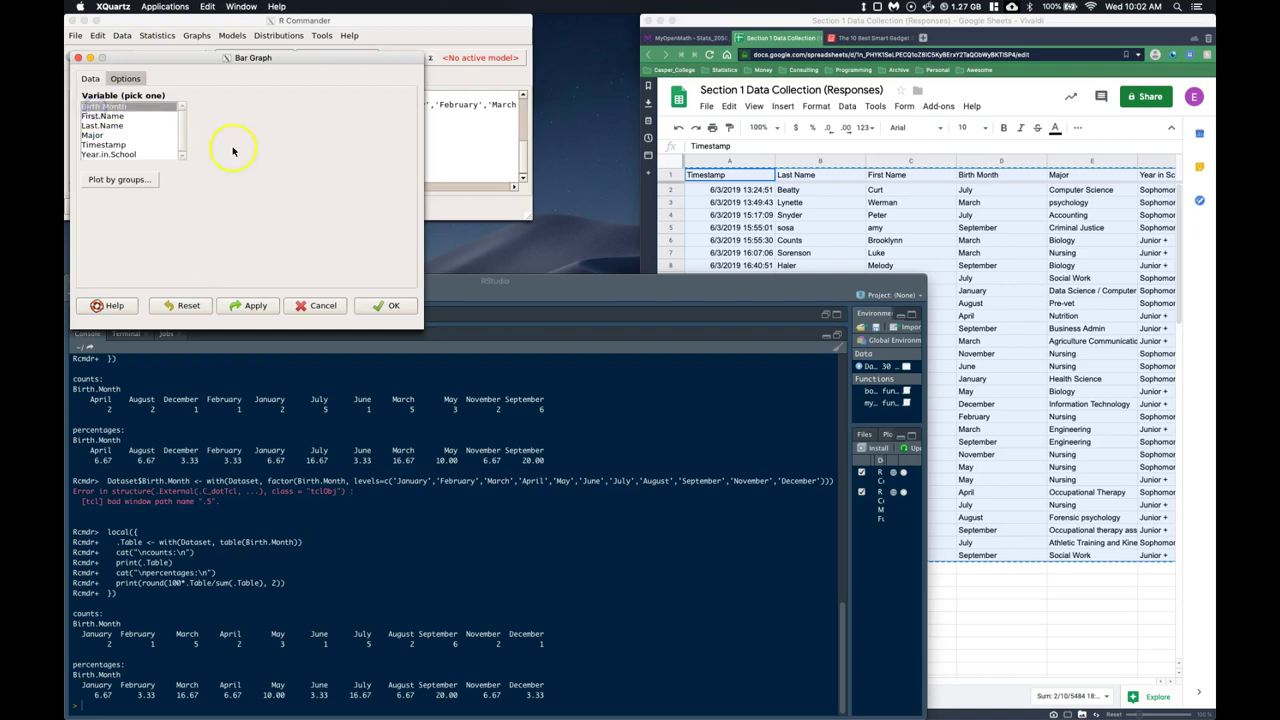
left_click(125, 78)
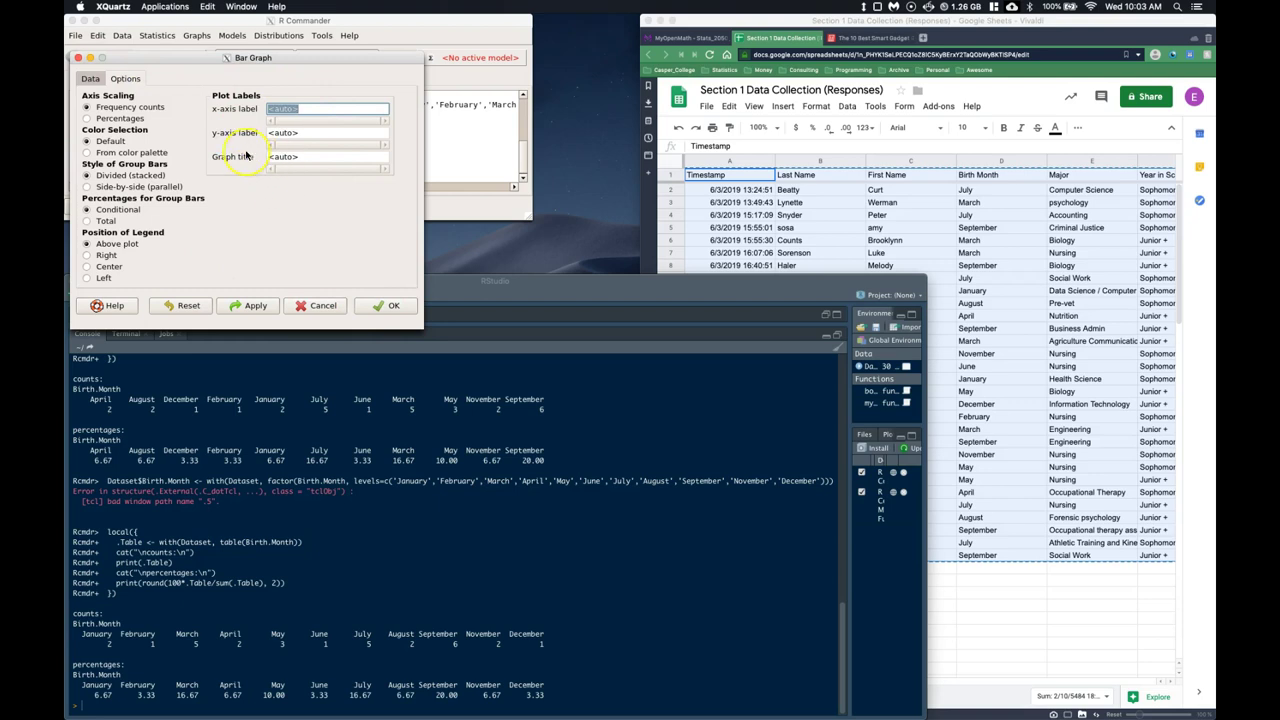
left_click(380, 305)
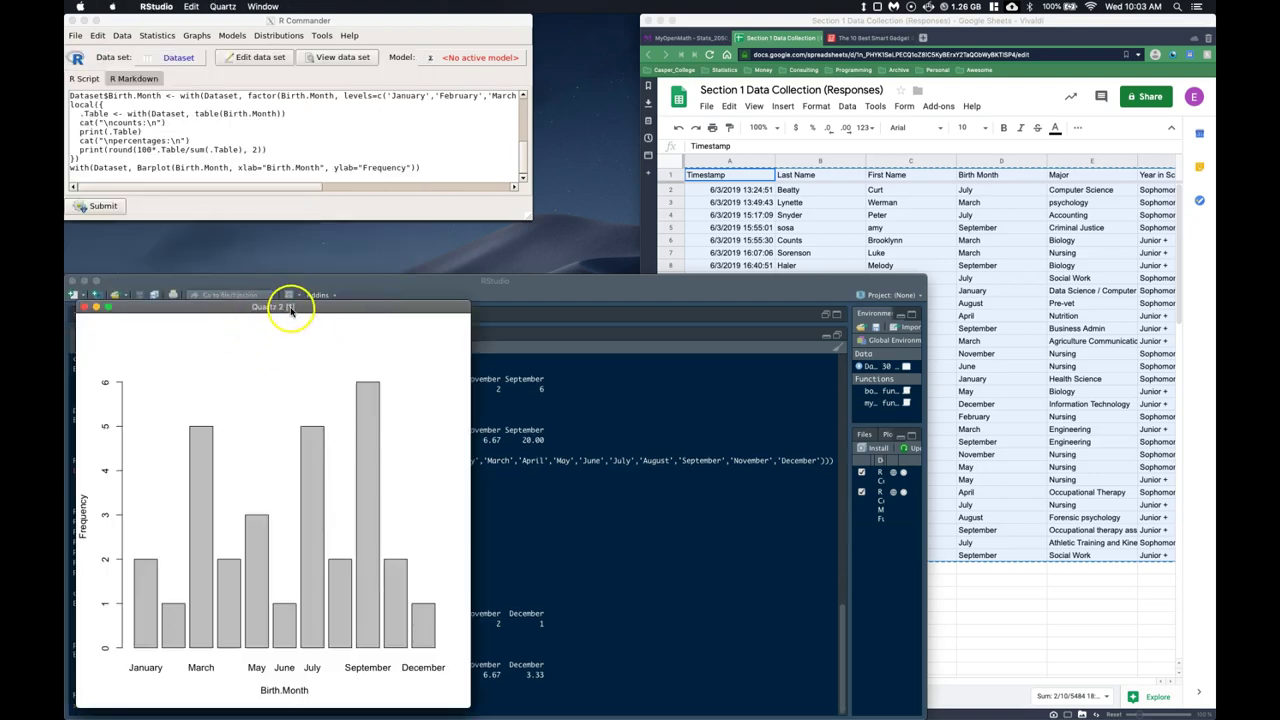
- Widen the bar graph window until every month label fits, examine the graph, and close it
left_click_drag(300, 307, 381, 204)
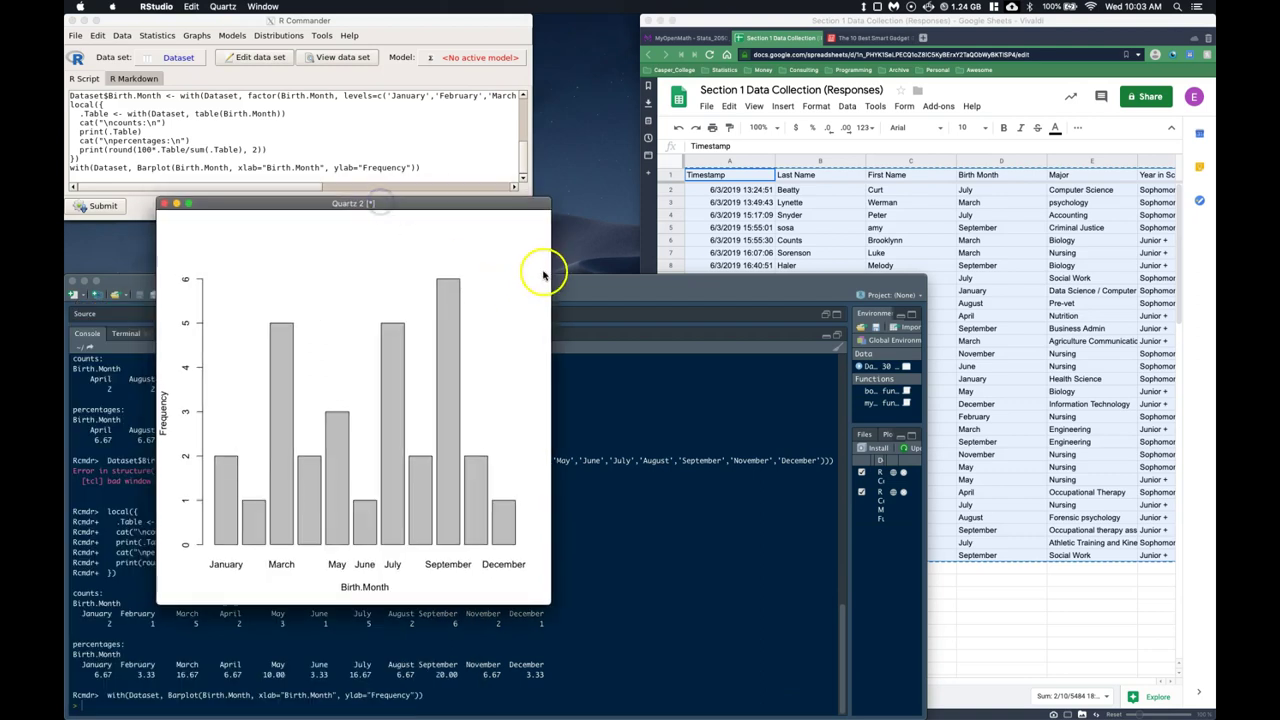
left_click_drag(550, 270, 789, 267)
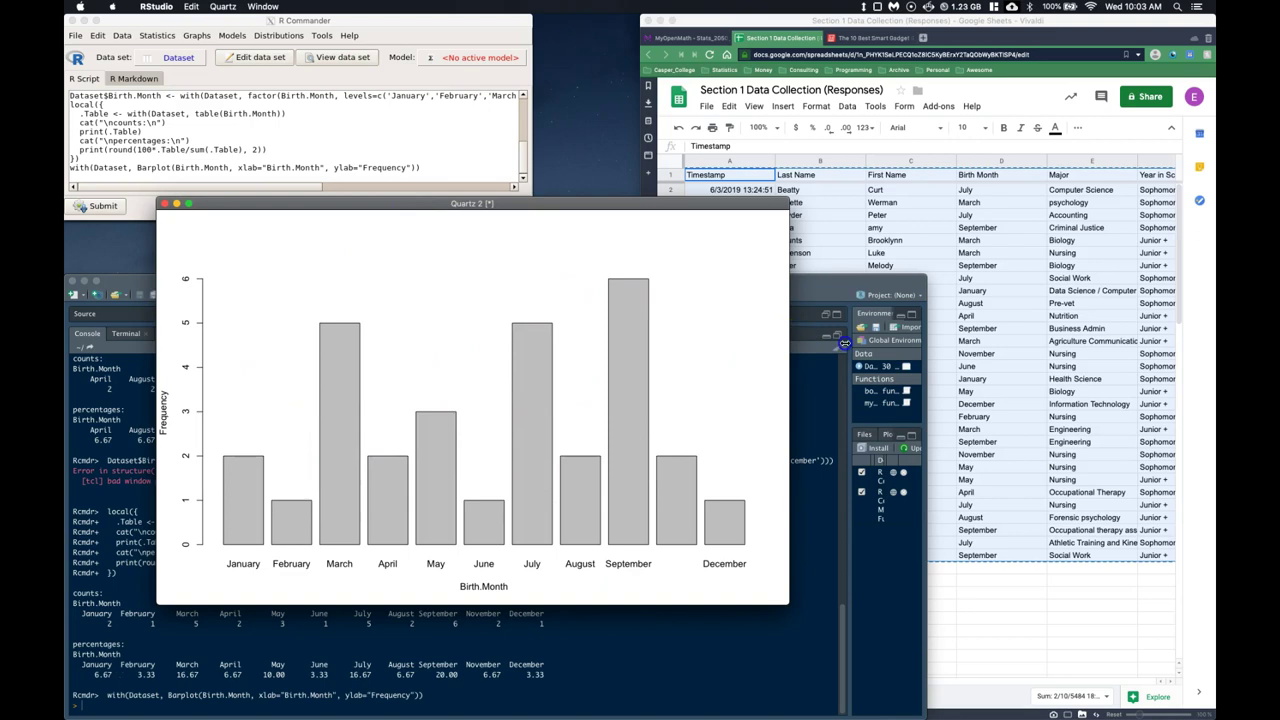
left_click_drag(845, 343, 846, 343)
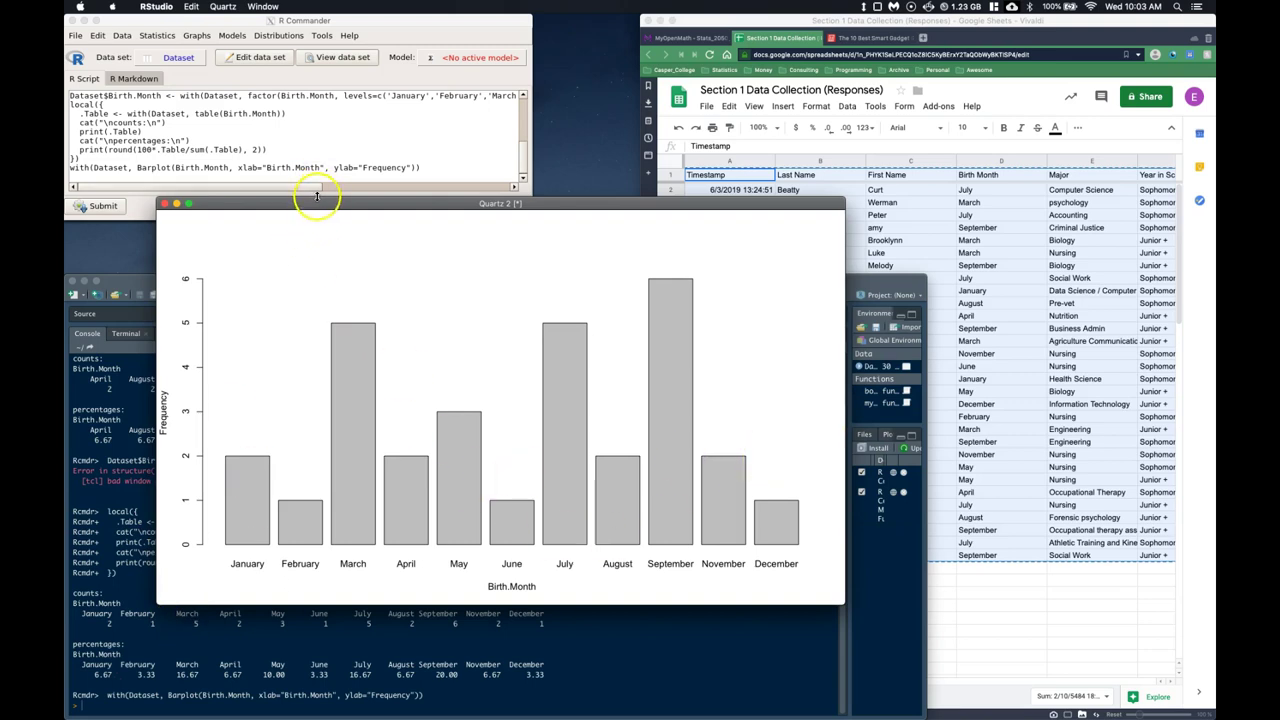
left_click_drag(313, 204, 600, 84)
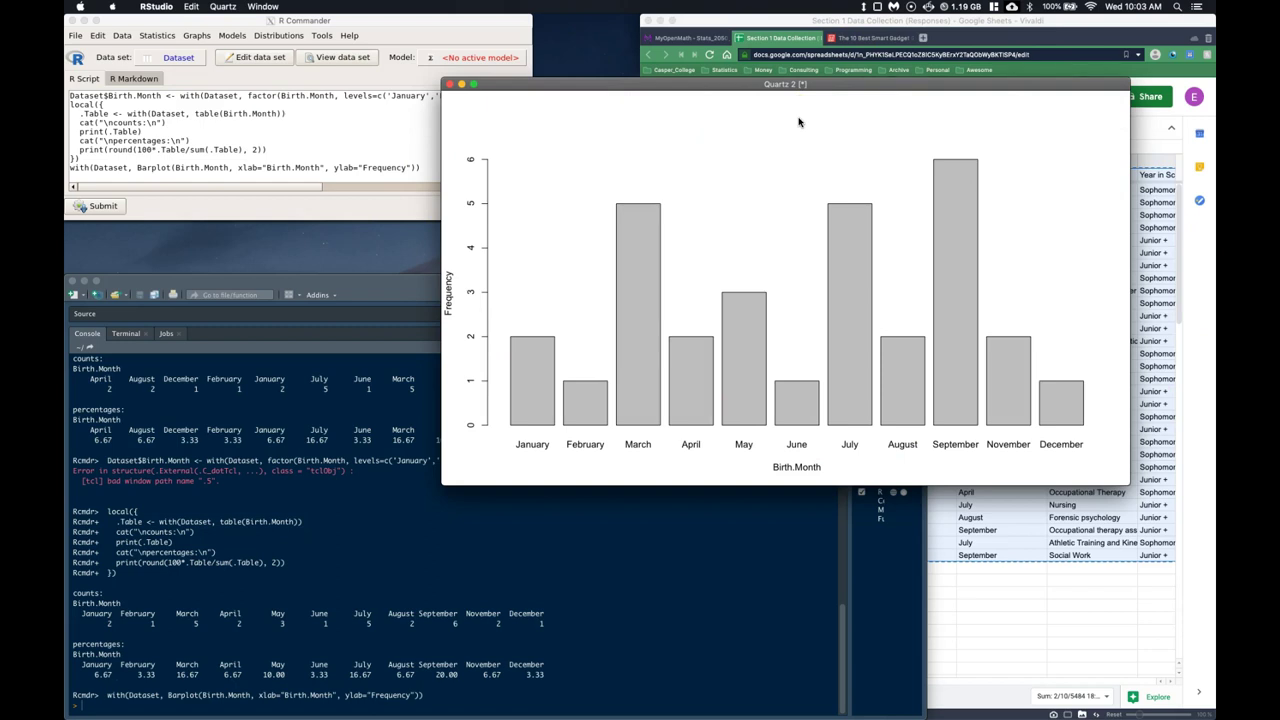
left_click(450, 87)
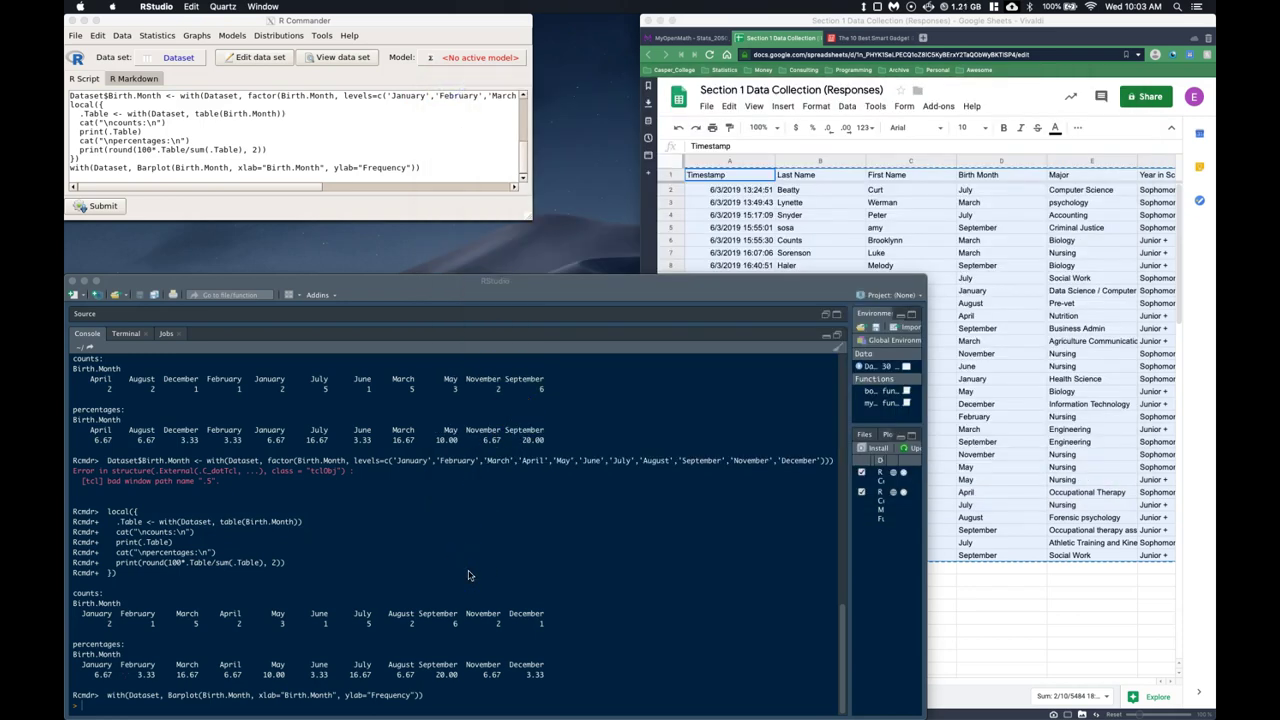
- Switch to Microsoft Excel, add a new worksheet to the workbook, and move its window clear of the RStudio console output
mouse_move(843, 708)
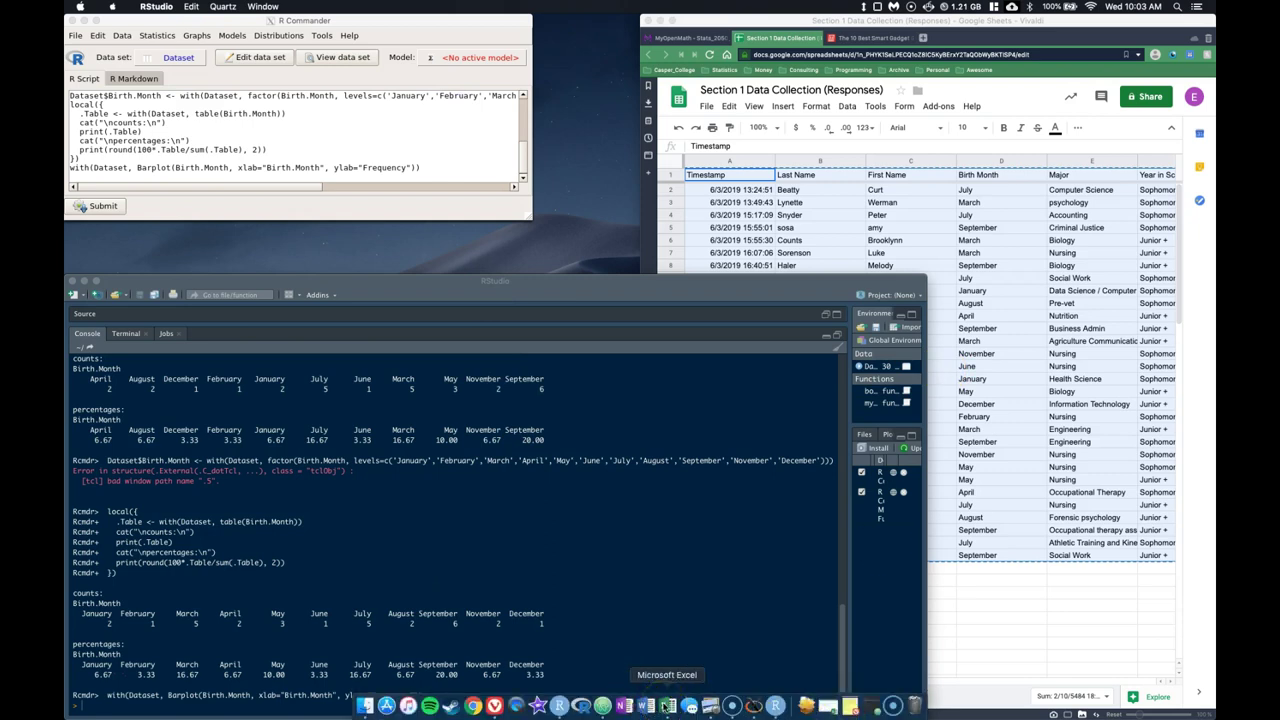
left_click(667, 706)
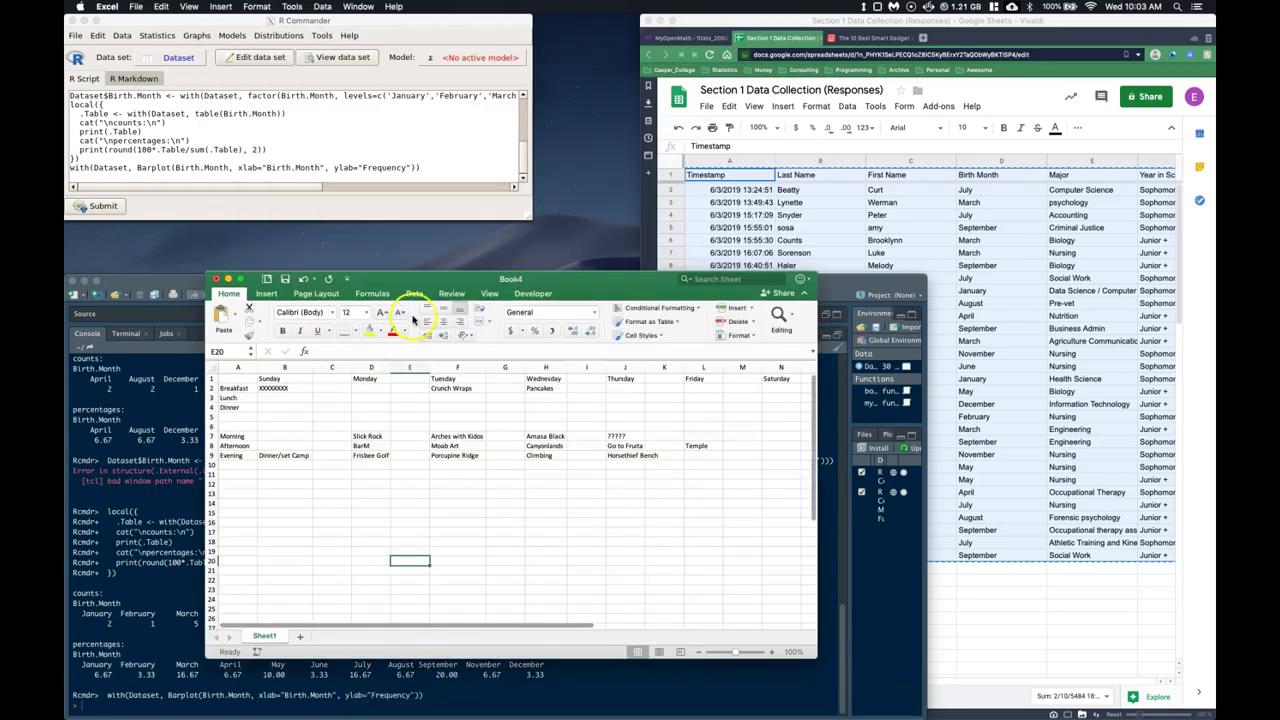
left_click(299, 636)
left_click_drag(440, 280, 811, 90)
- Copy the calendar-ordered month names and counts from the RStudio console and paste them into cell A1 of the new Excel sheet
left_click(528, 620)
left_click_drag(528, 620, 78, 610)
left_click_drag(357, 608, 545, 621)
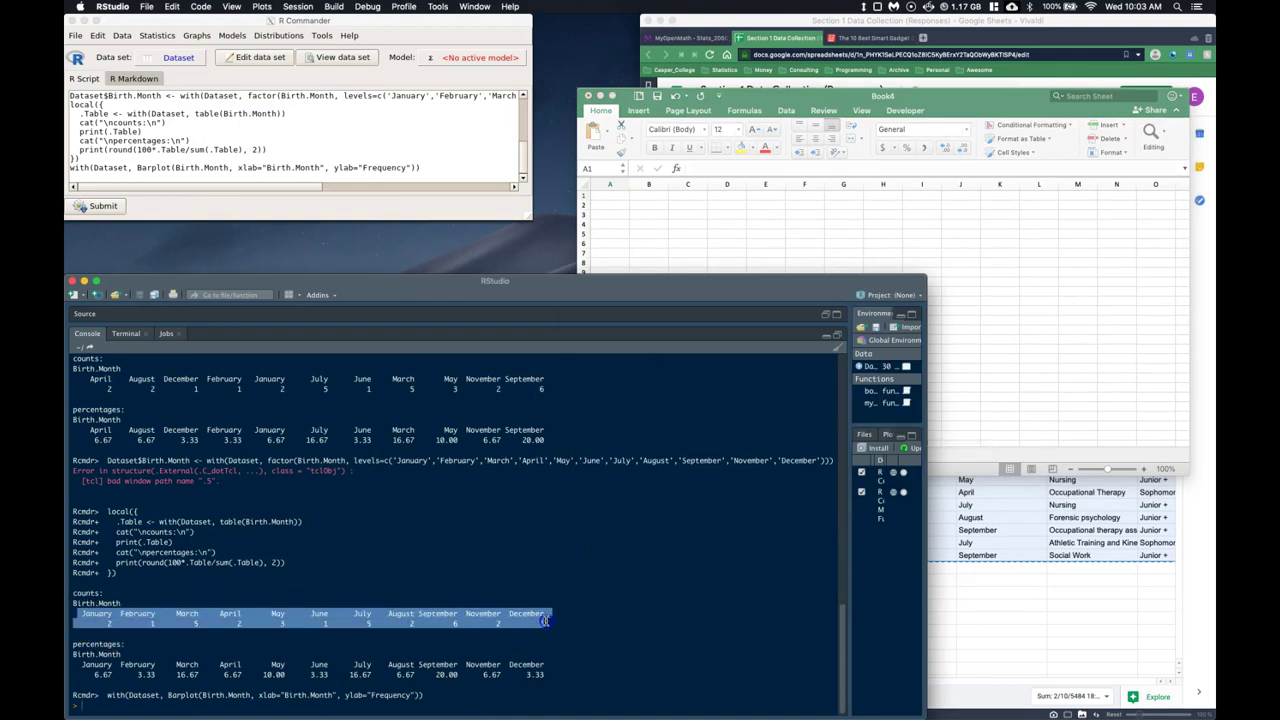
right_click(362, 625)
left_click(385, 641)
left_click(605, 200)
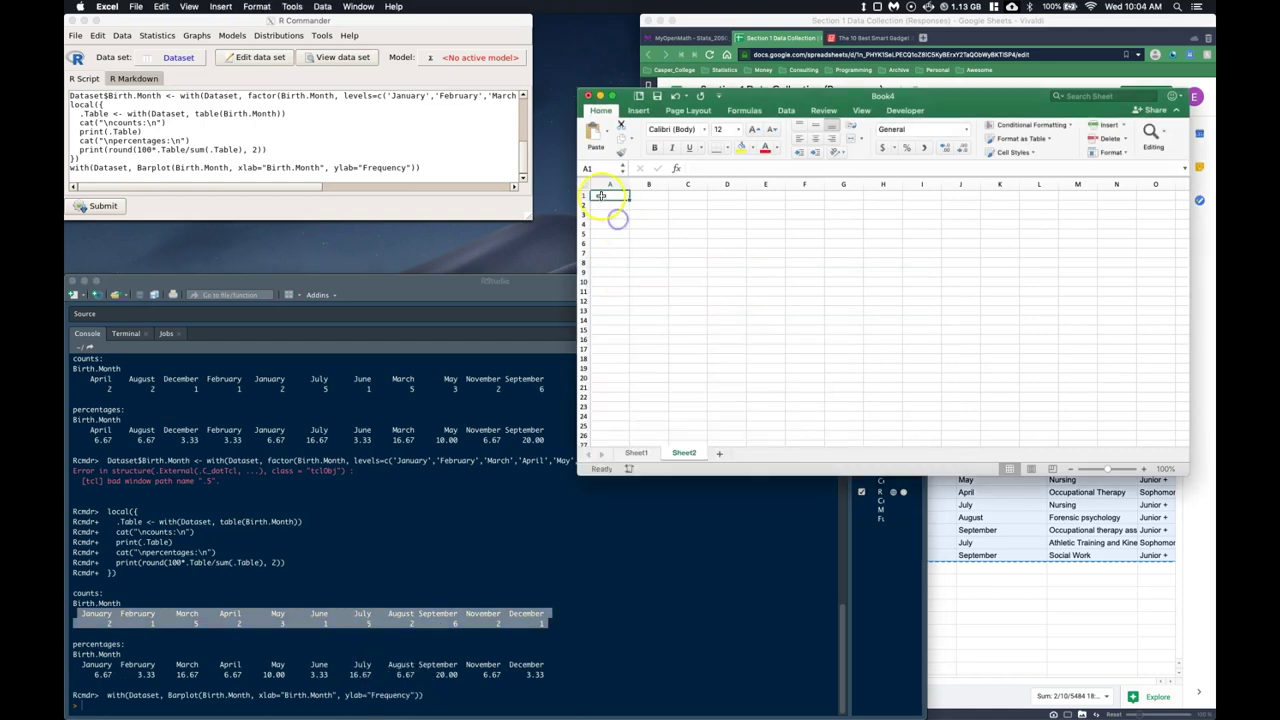
right_click(594, 195)
left_click(627, 224)
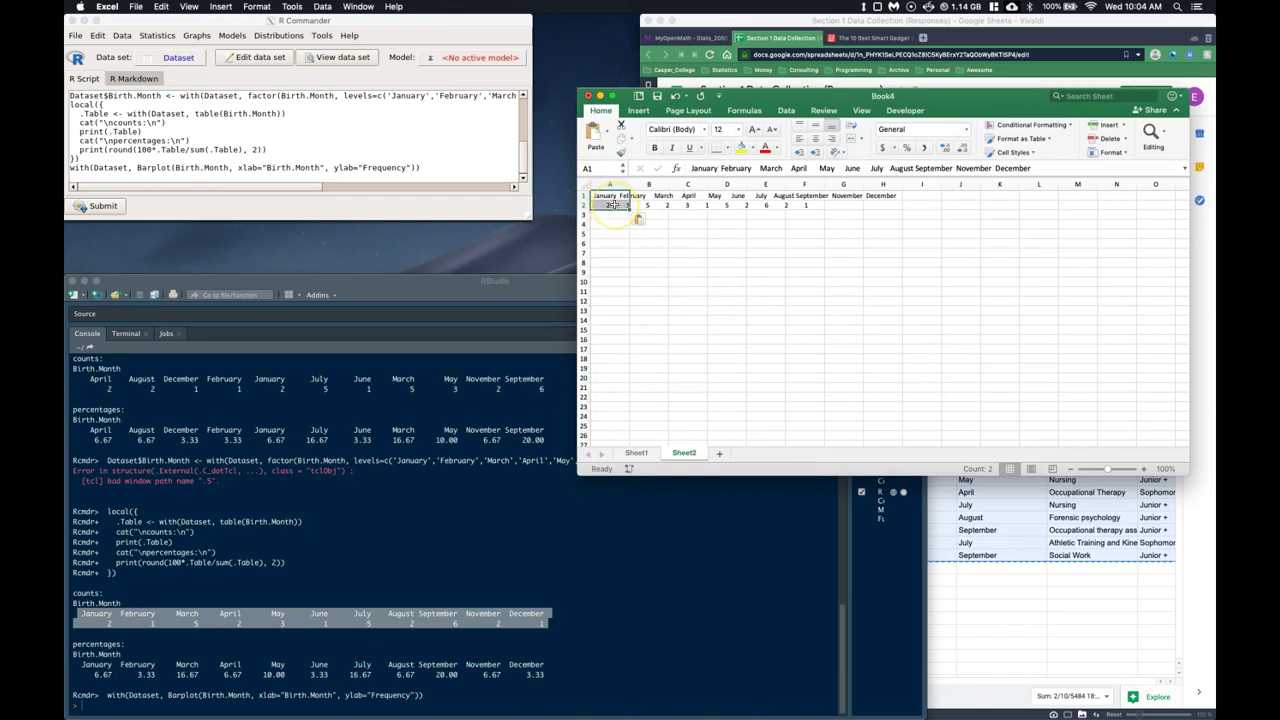
- Split the pasted months and counts into fixed-width columns with Text to Columns, adding a column break between August and September
left_click(788, 111)
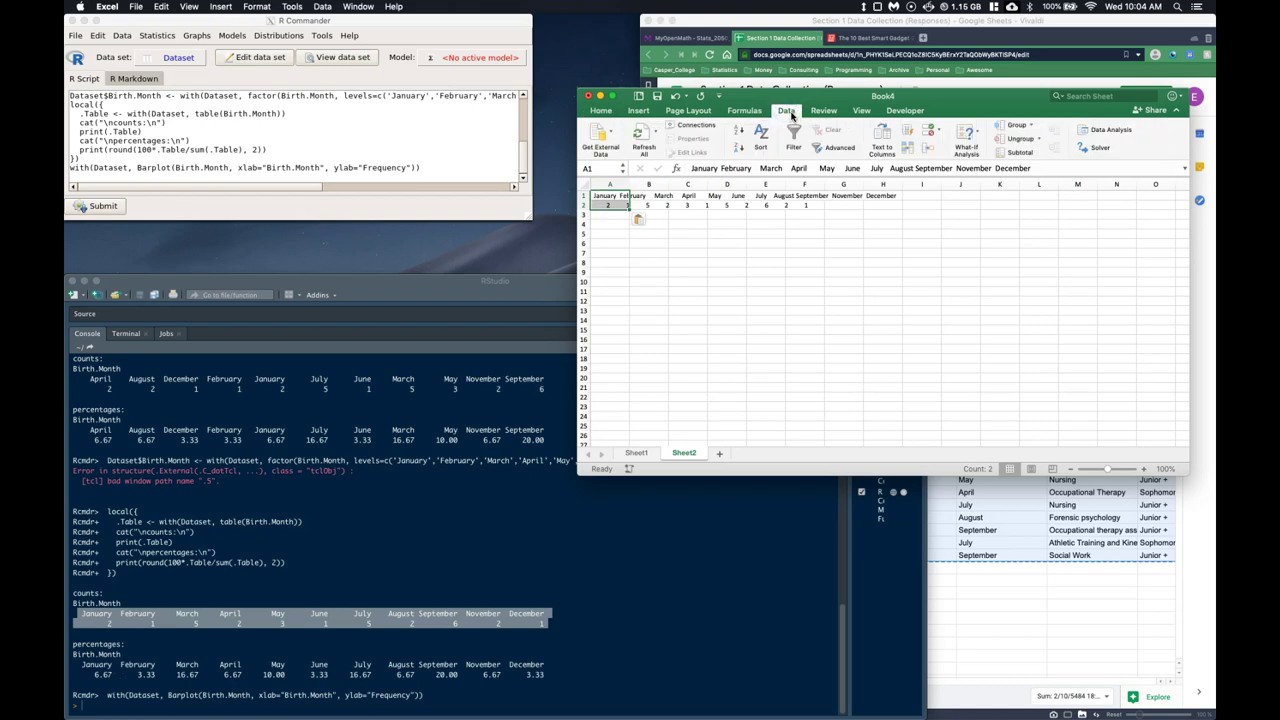
left_click(881, 140)
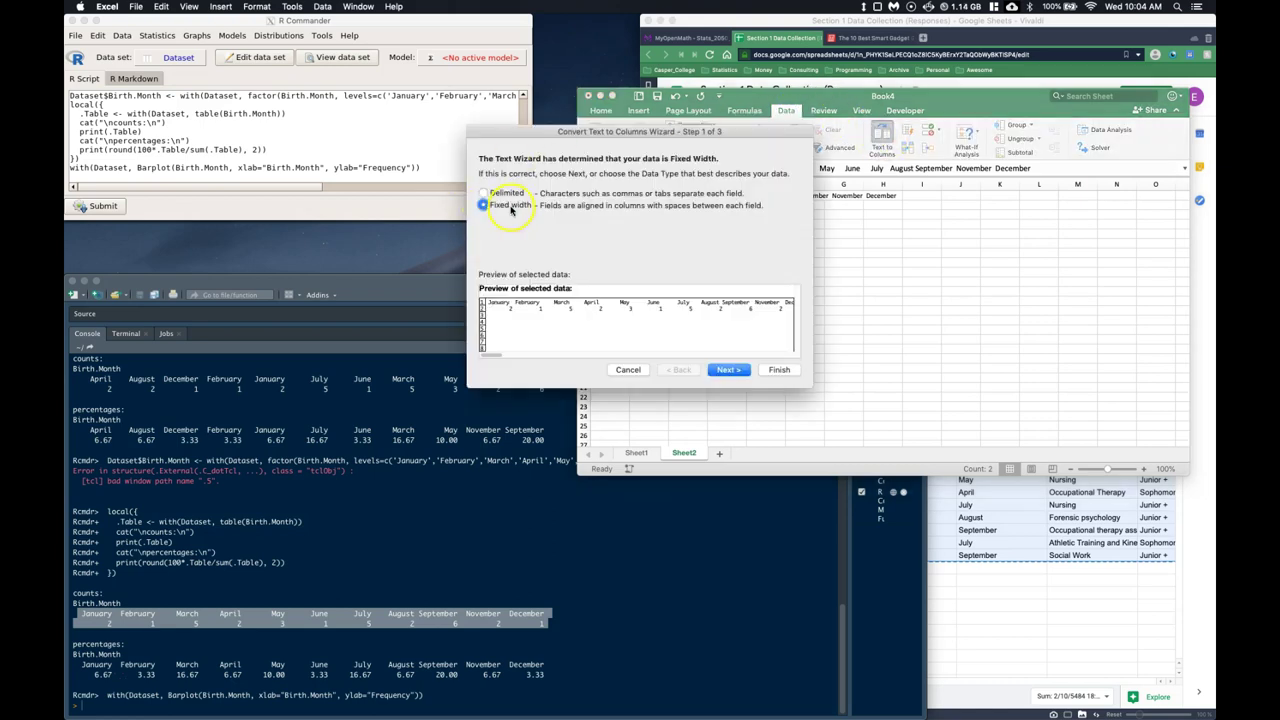
left_click(501, 207)
left_click(733, 371)
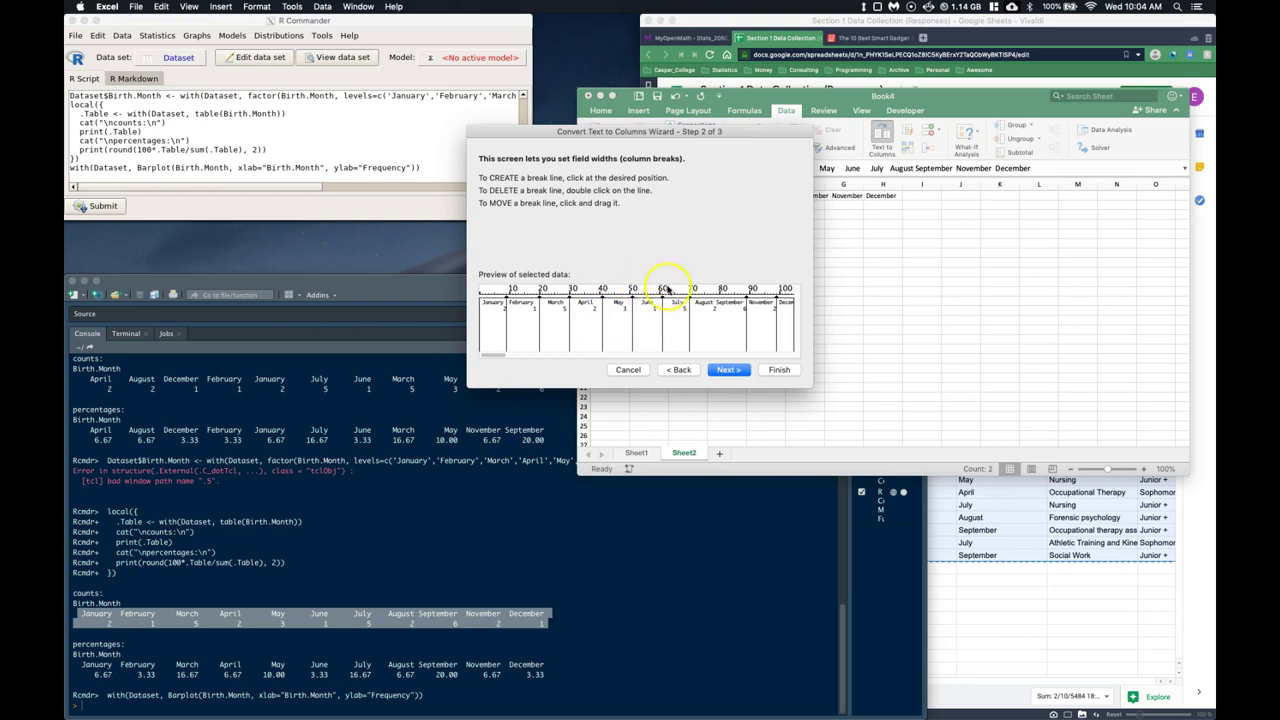
left_click_drag(746, 303, 717, 299)
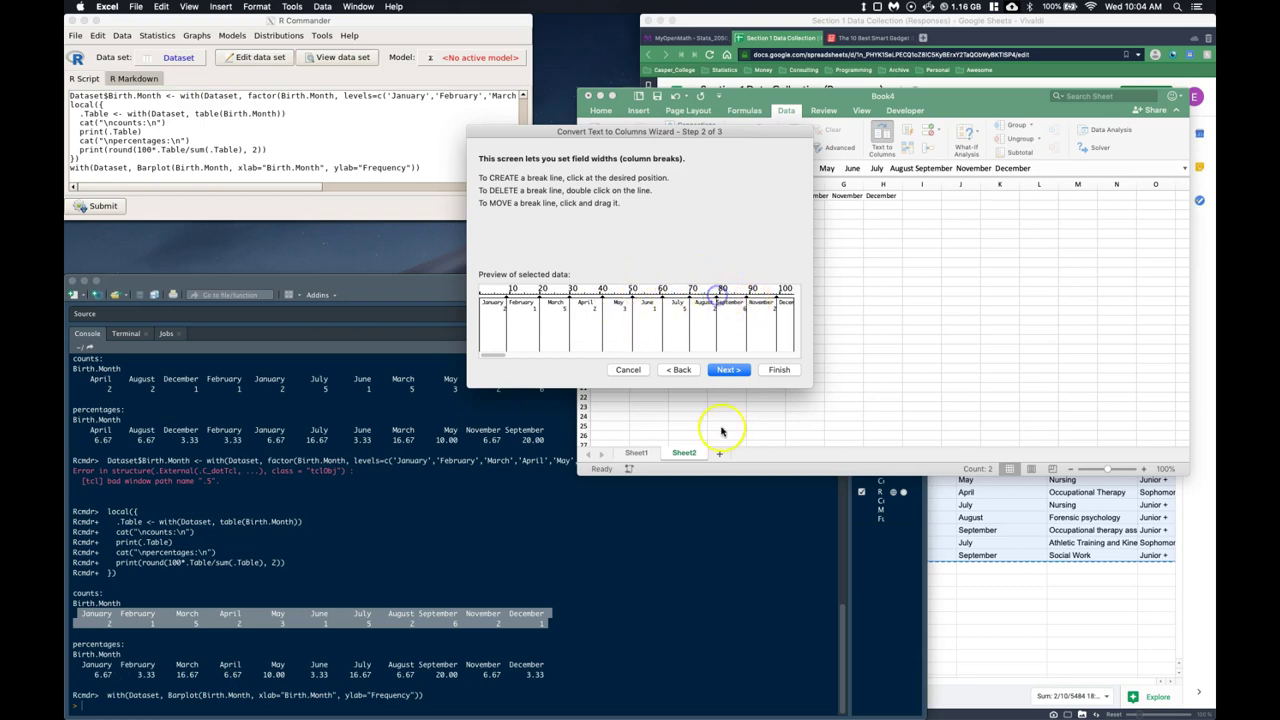
left_click(768, 370)
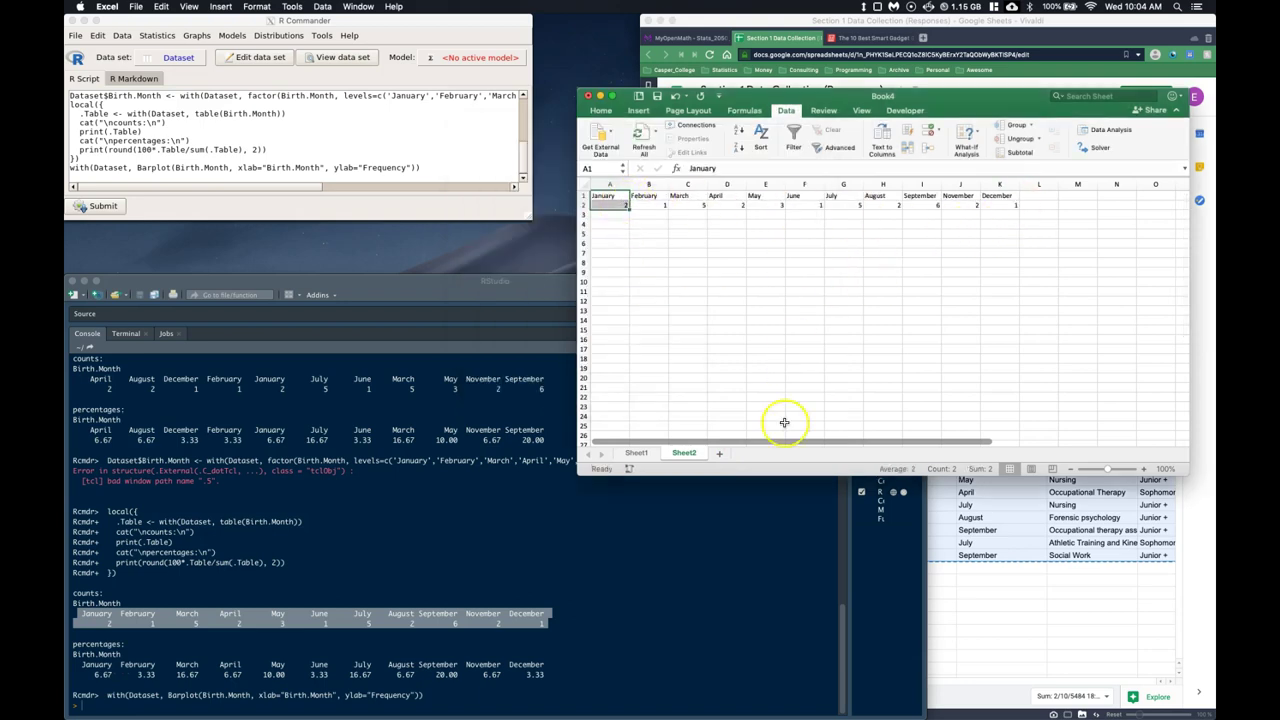
left_click(724, 343)
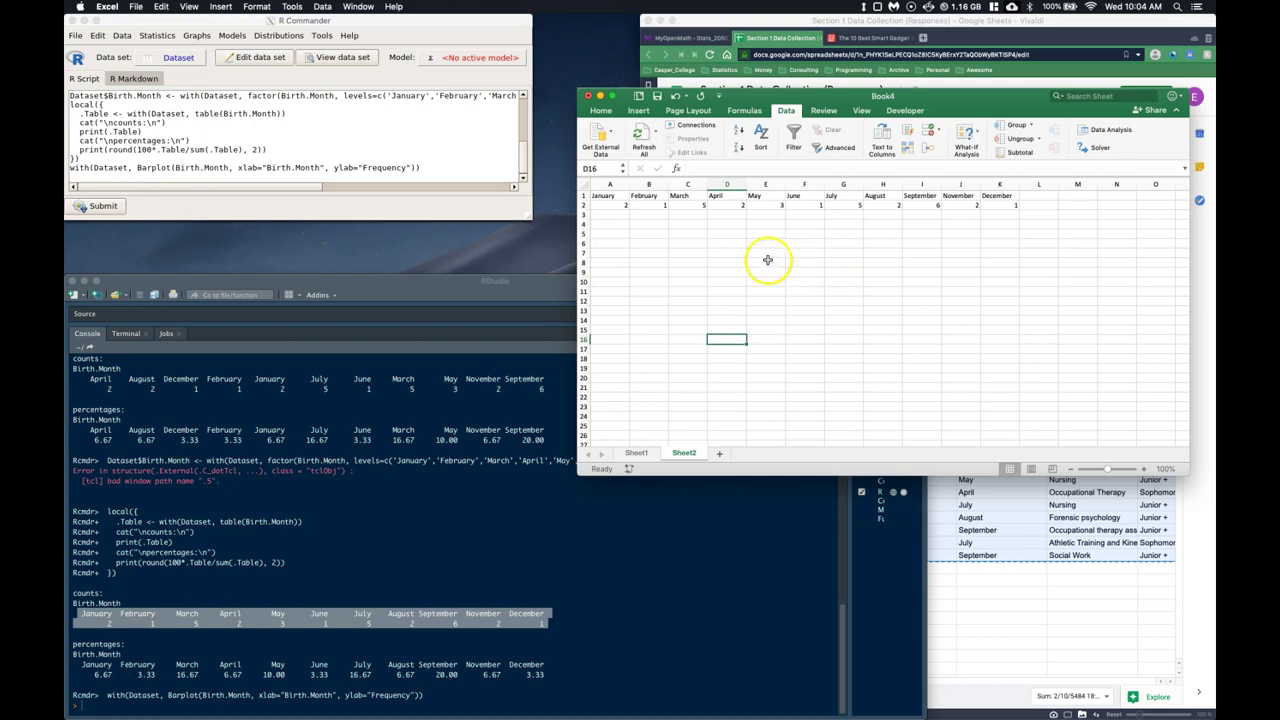
- Copy the month and count rows in A1:K2 and paste them transposed into vertical columns starting at cell A7
left_click_drag(602, 196, 1007, 204)
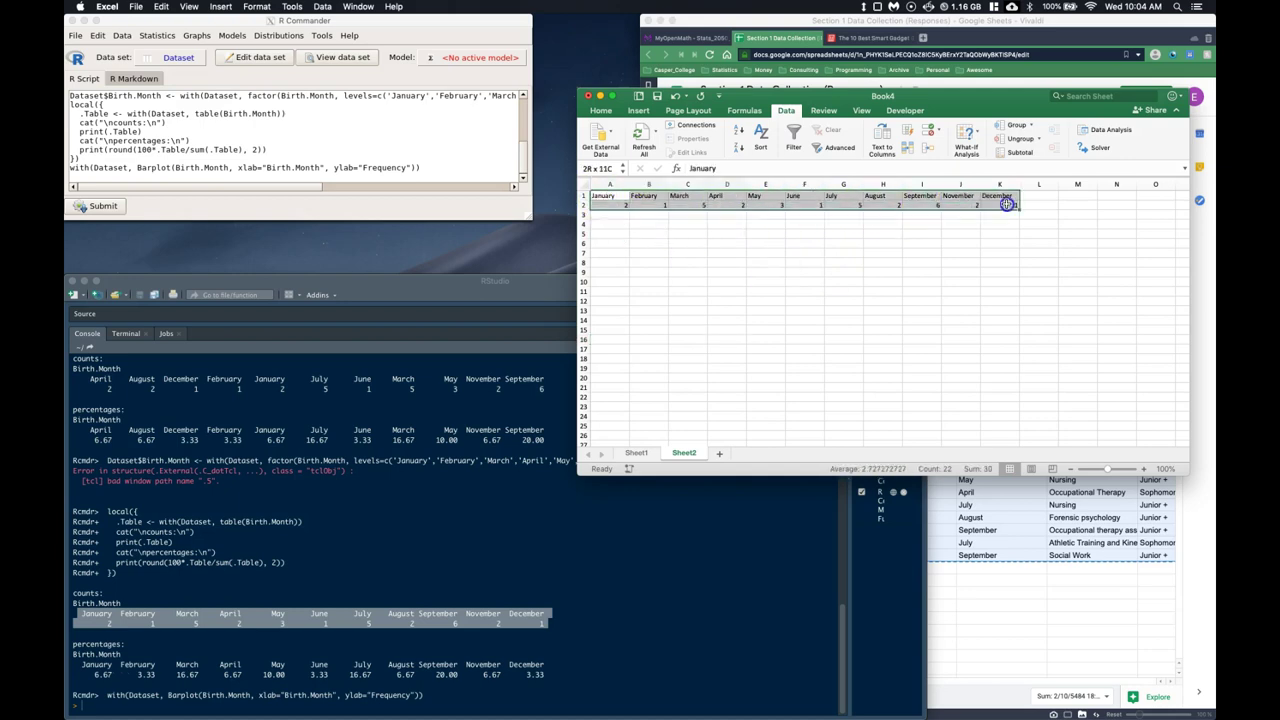
right_click(1007, 204)
left_click(976, 215)
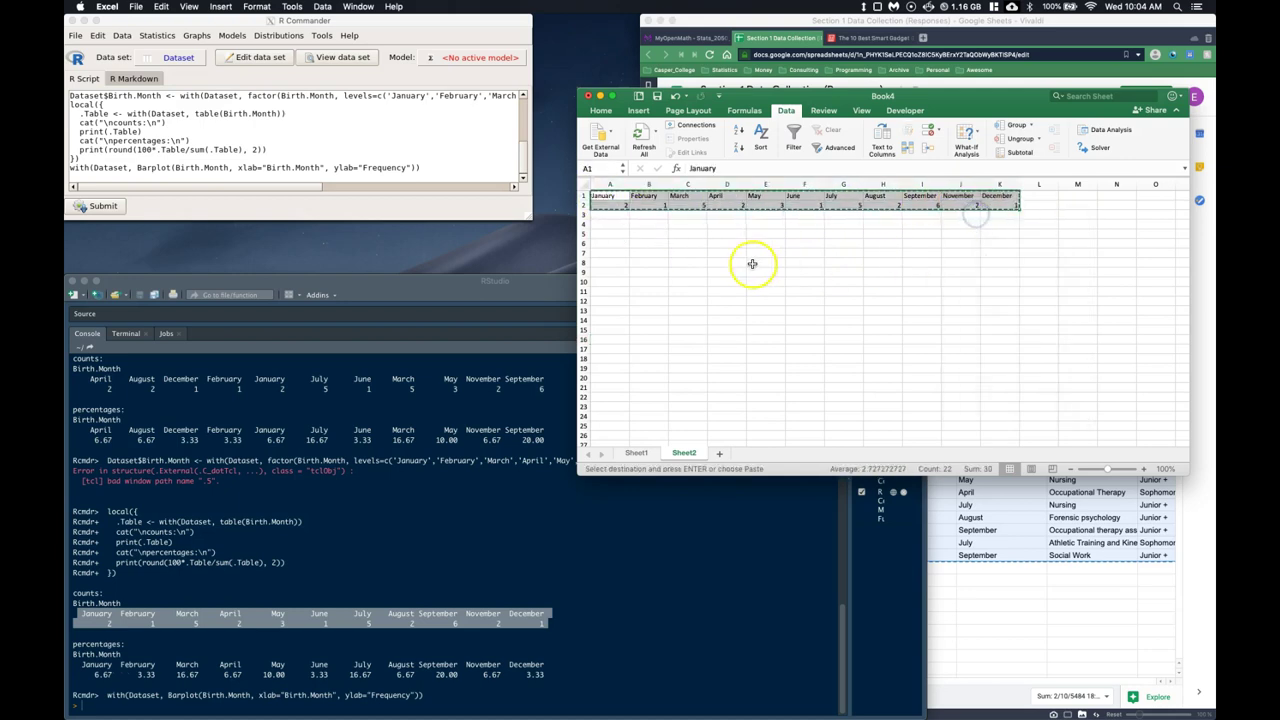
left_click(614, 252)
right_click(615, 252)
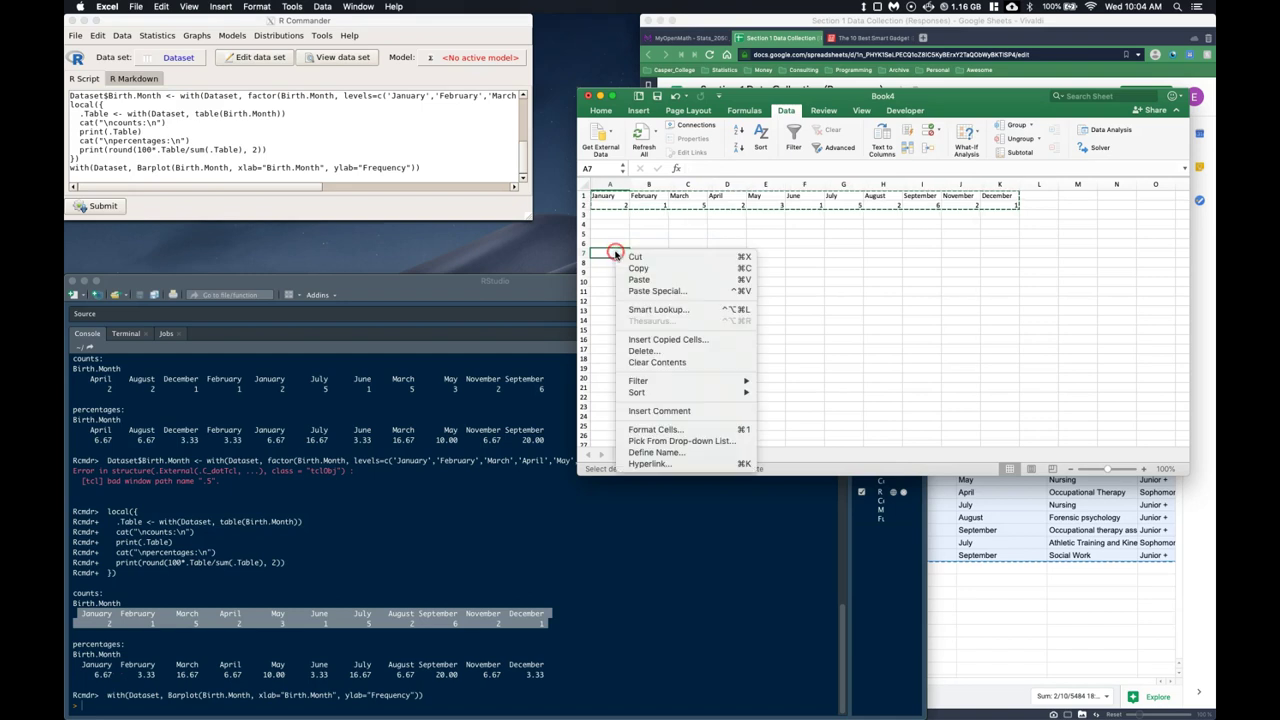
left_click(655, 290)
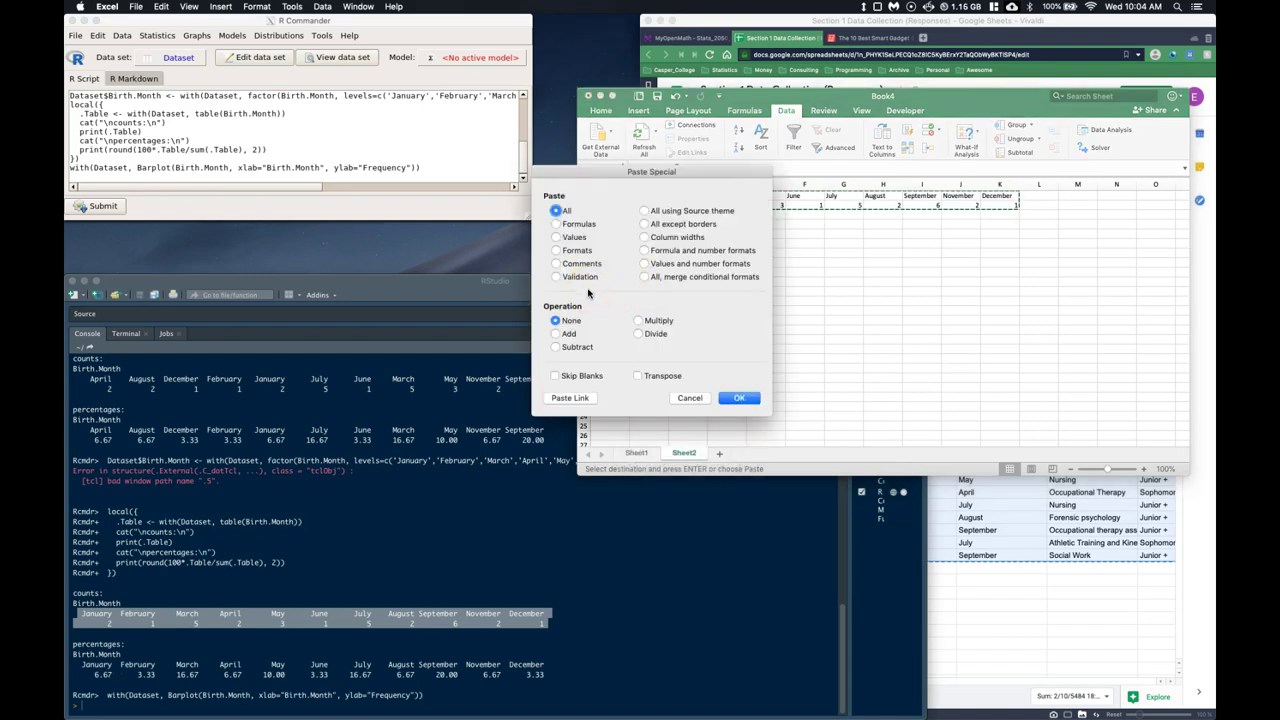
left_click(637, 375)
left_click(740, 399)
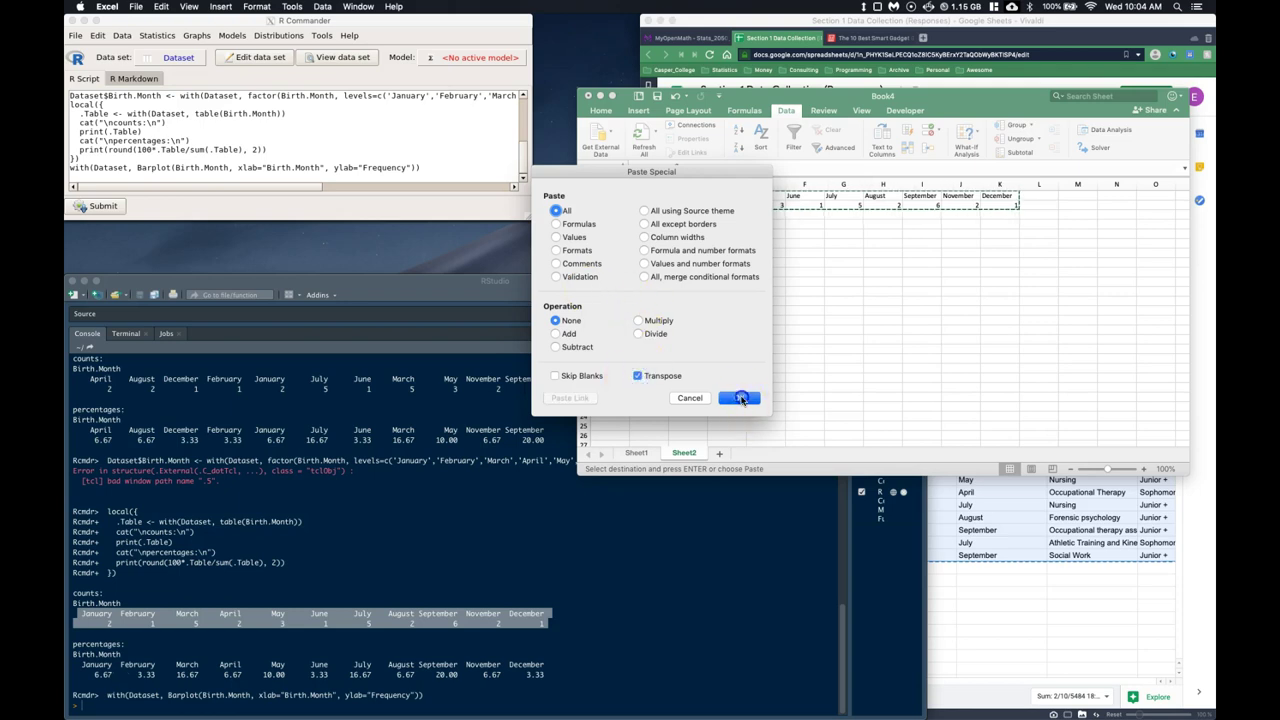
left_click(757, 298)
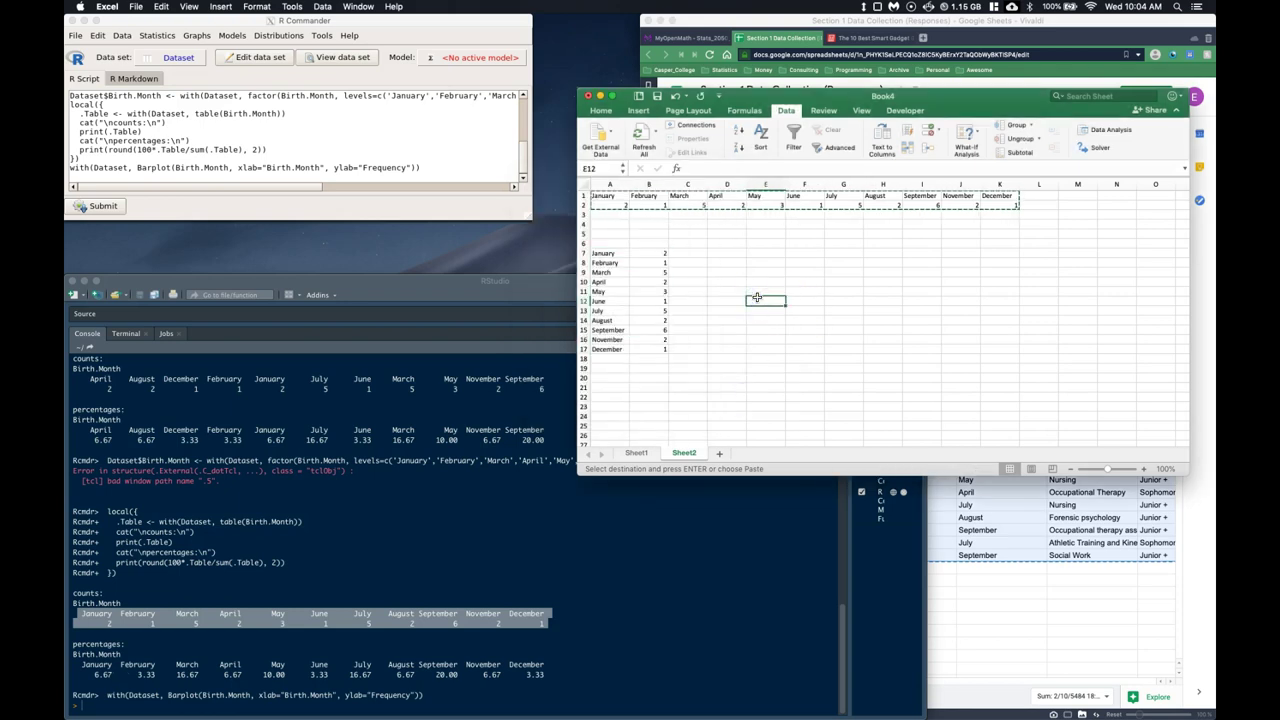
- Label the transposed columns with the header Frequency in B6 and Options in A6
left_click(653, 243)
type("Frequency")
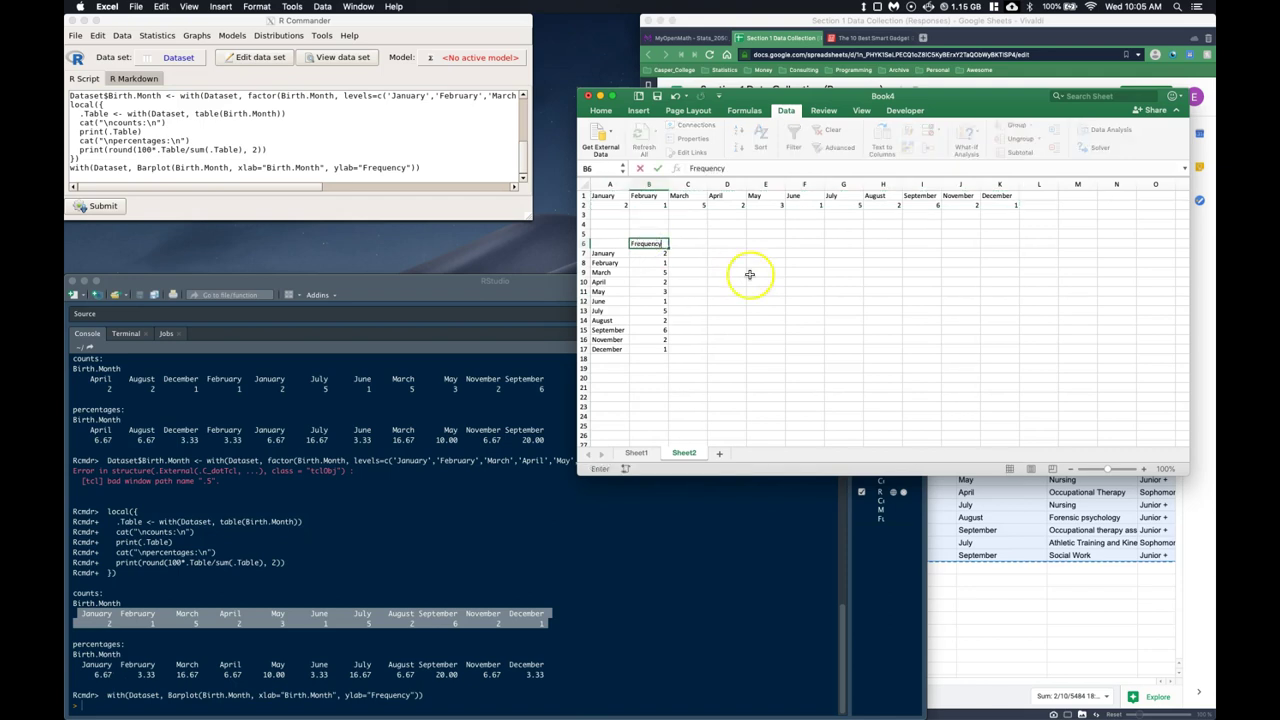
left_click(603, 243)
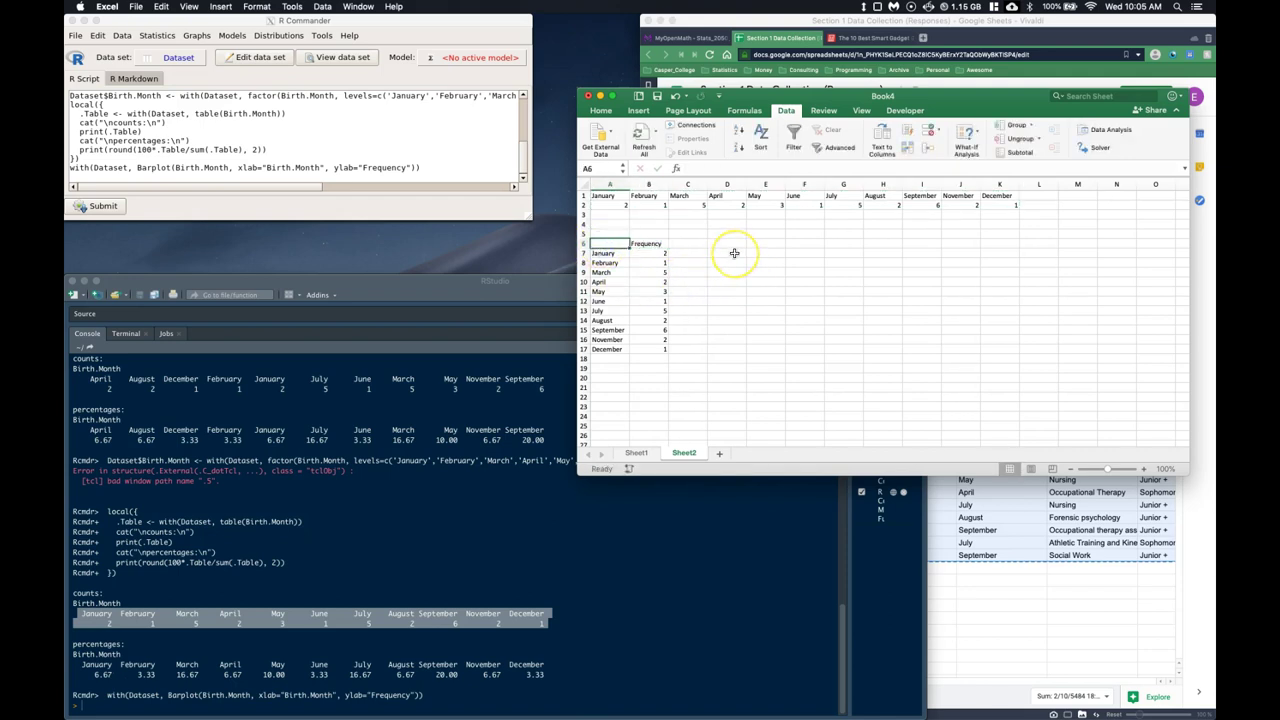
type("Options")
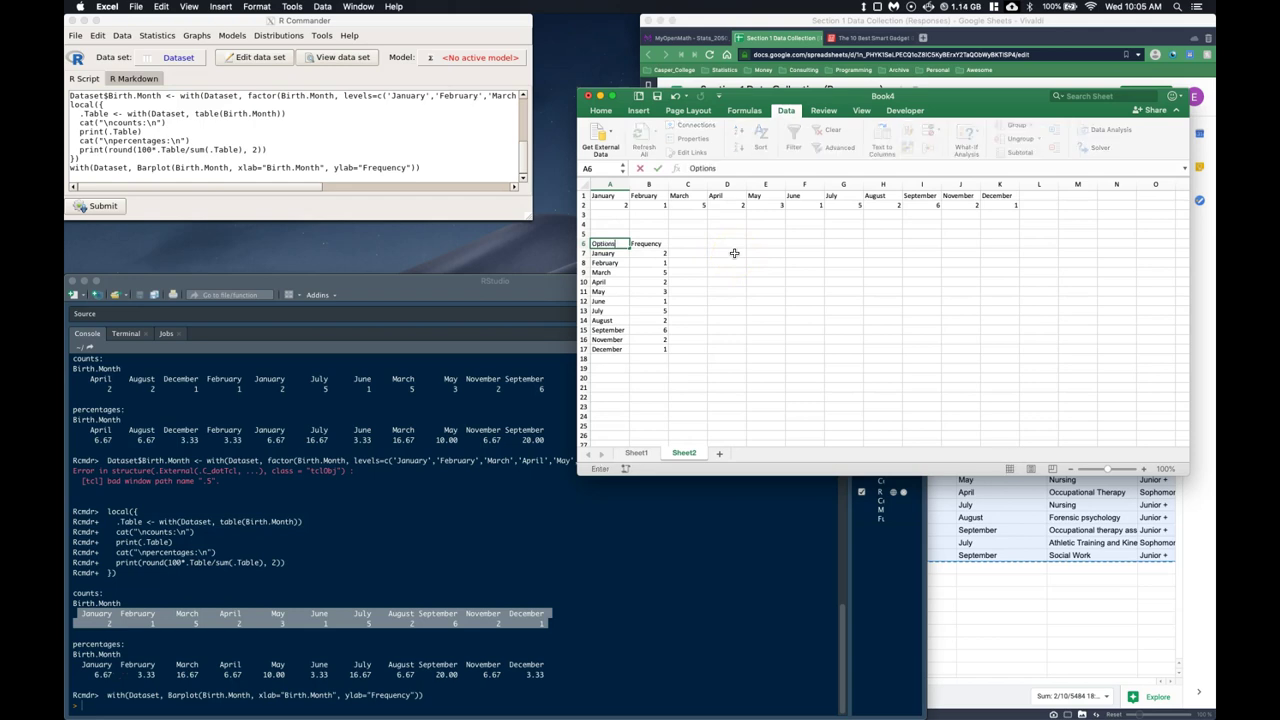
- Add a Total row in row 18 that sums the frequencies in B7:B17
left_click(604, 359)
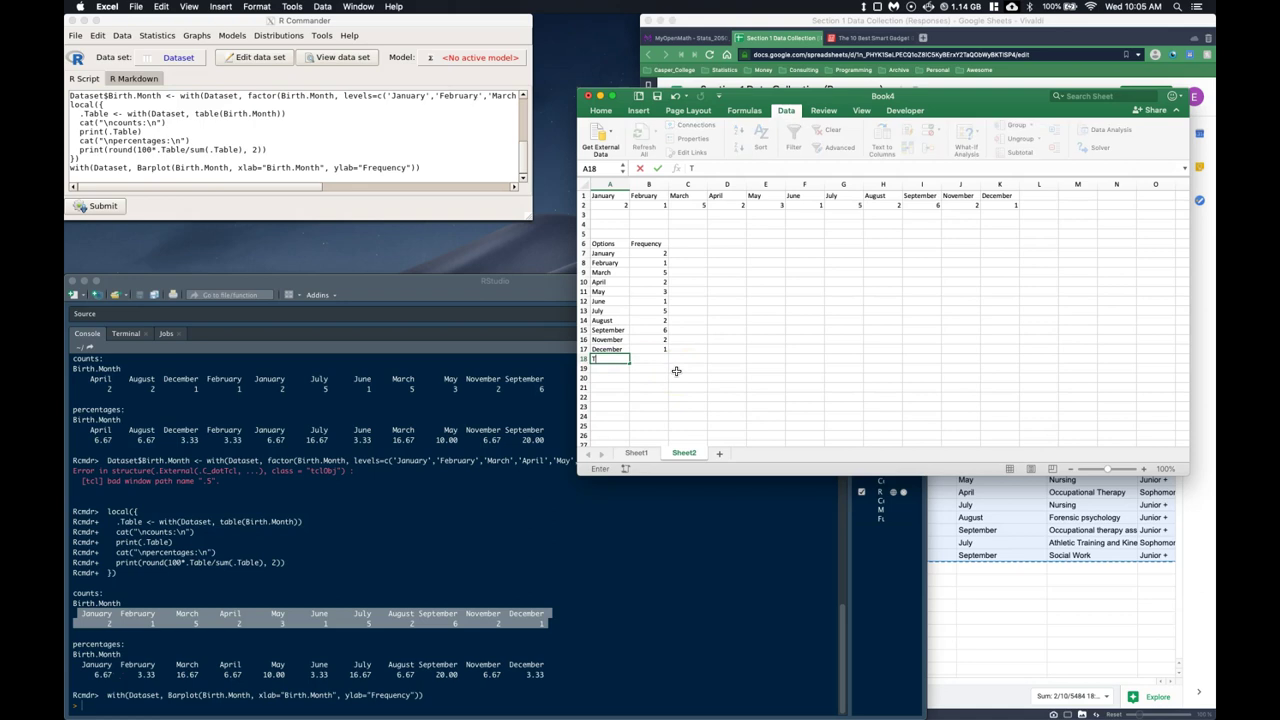
type("Total")
left_click(648, 359)
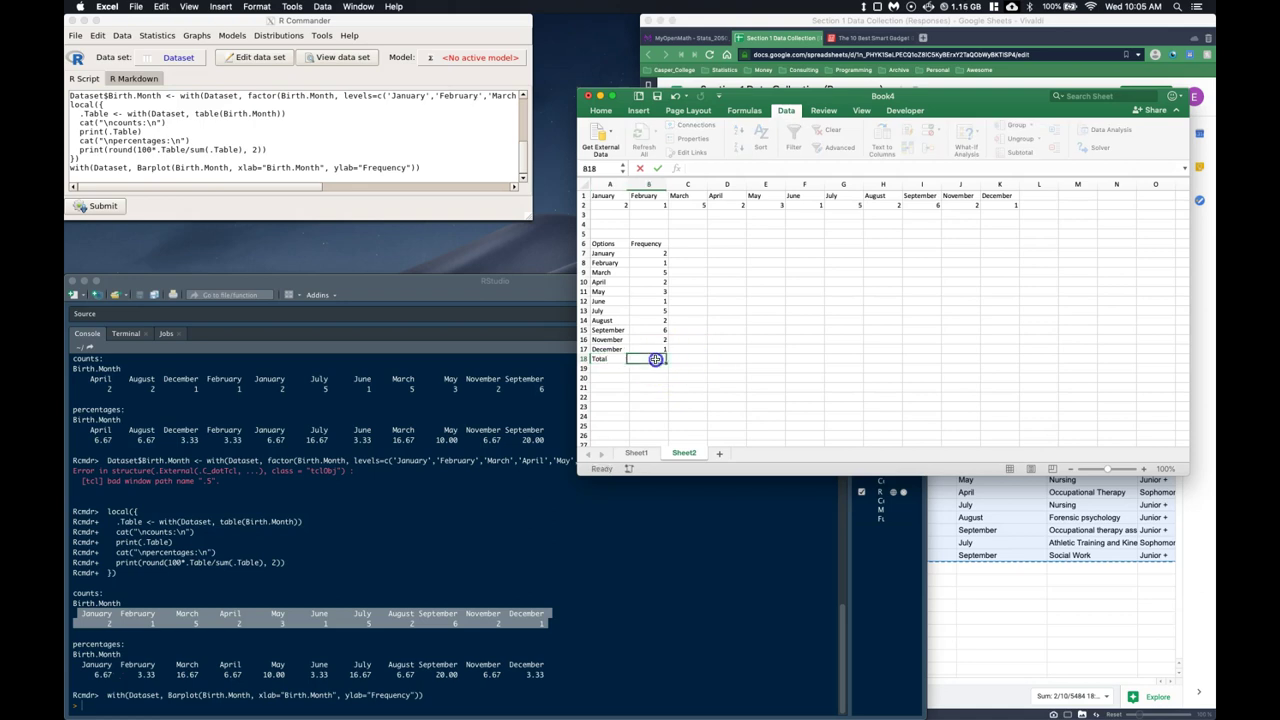
type("=sum")
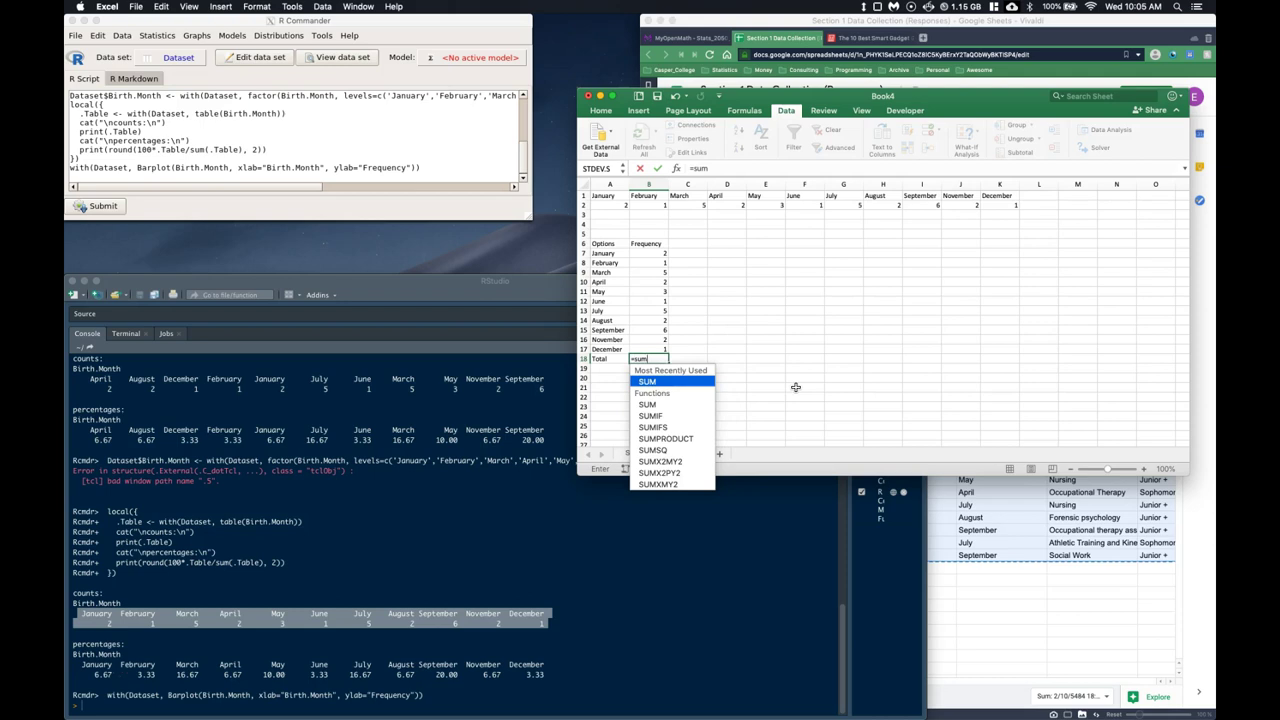
type("(")
left_click_drag(648, 253, 652, 349)
key("Return")
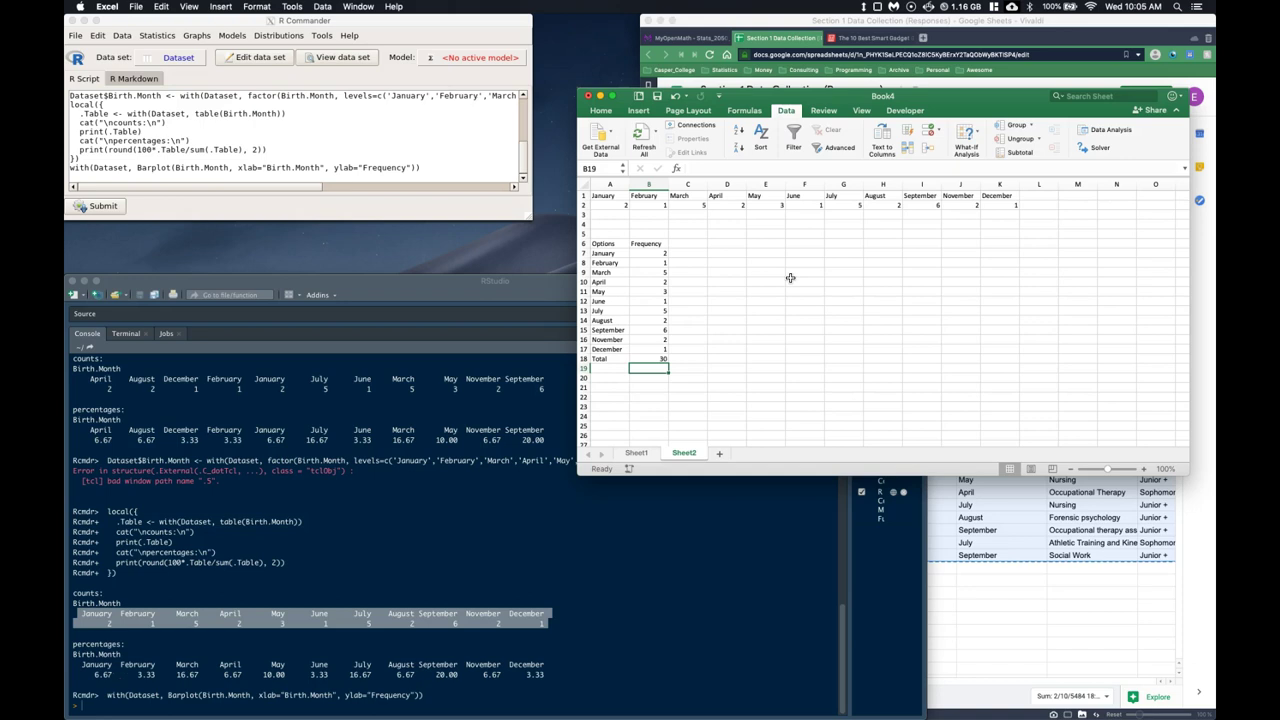
- Add a Rel Freq header in C6 and enter the formula =B7/B18 for January in C7
left_click(695, 245)
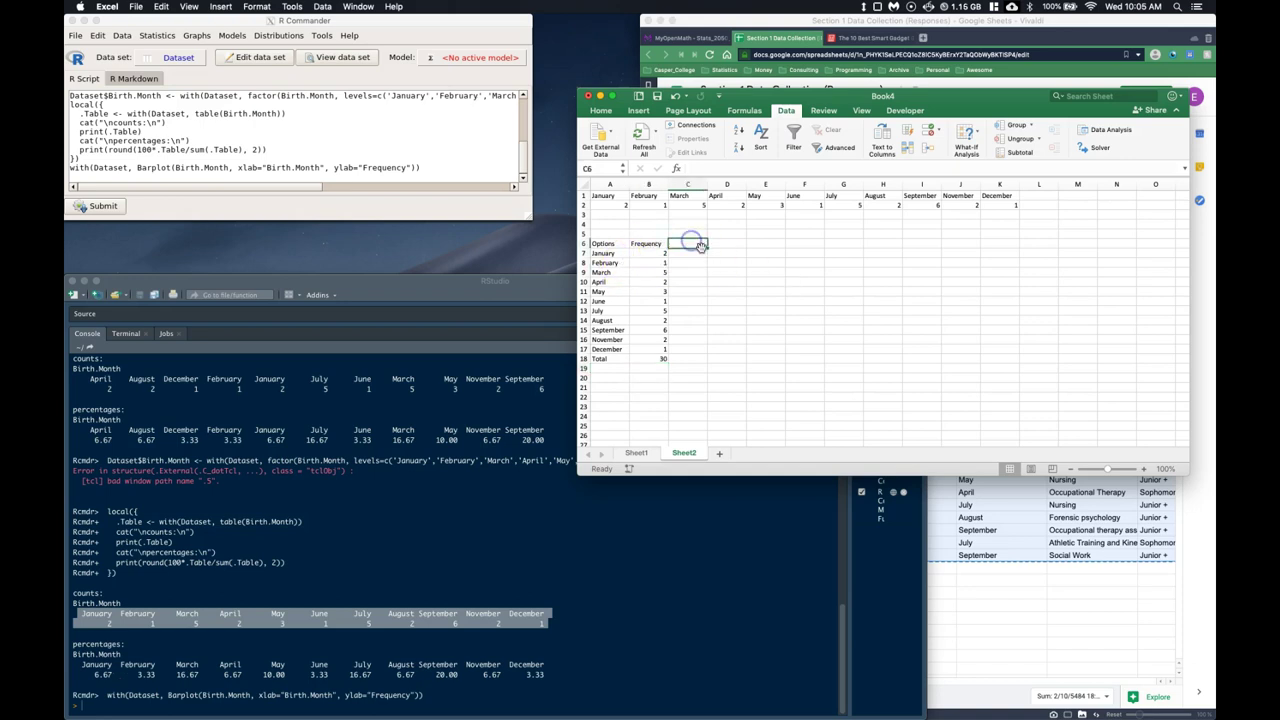
type("Rel Freq")
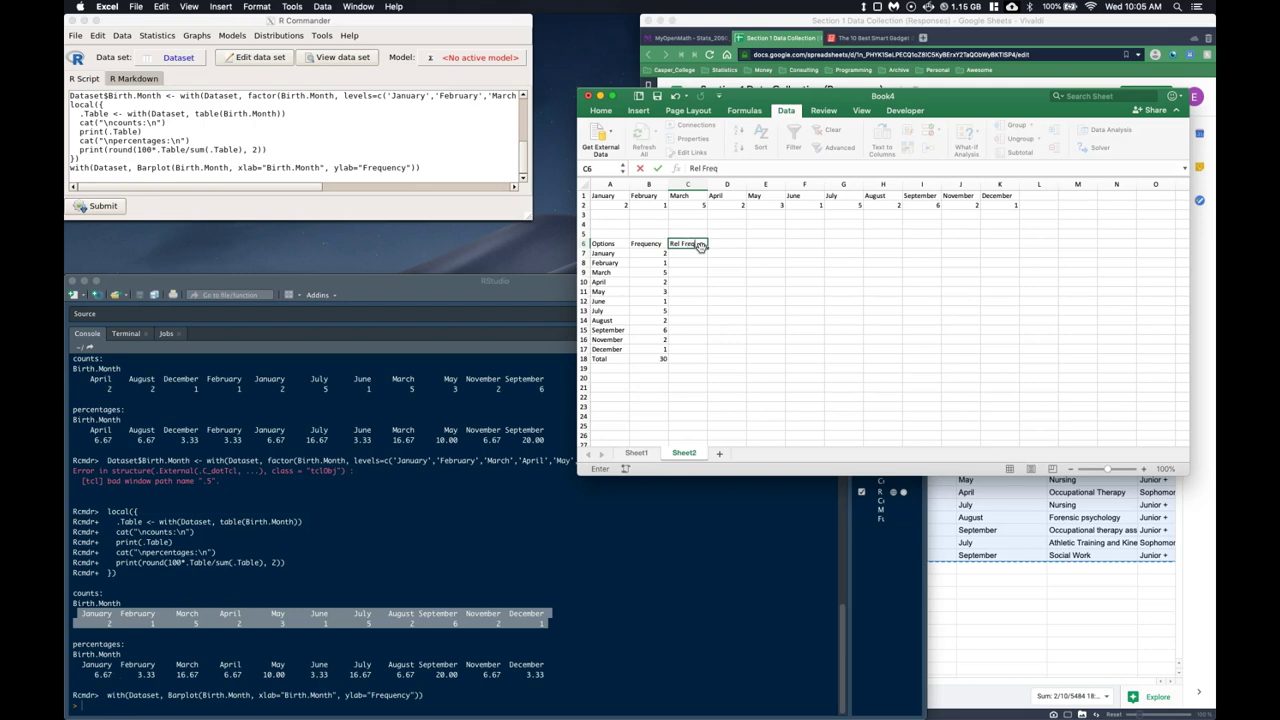
key("Return")
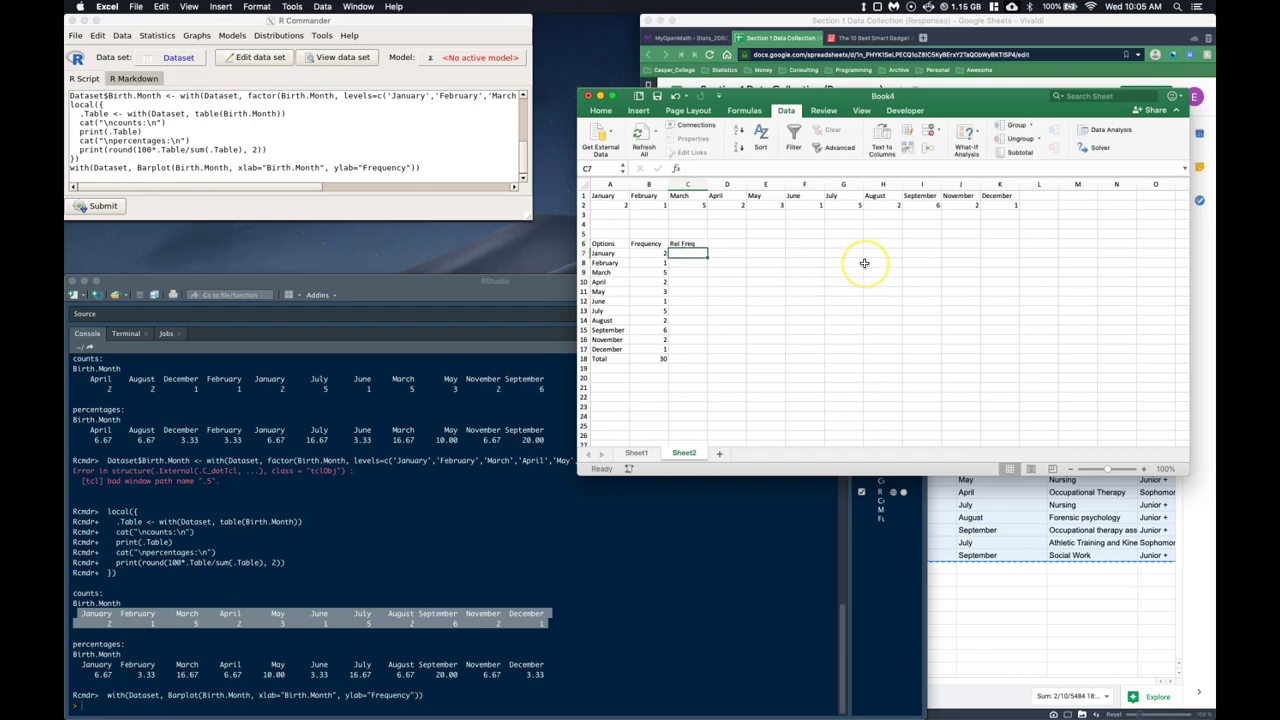
type("=")
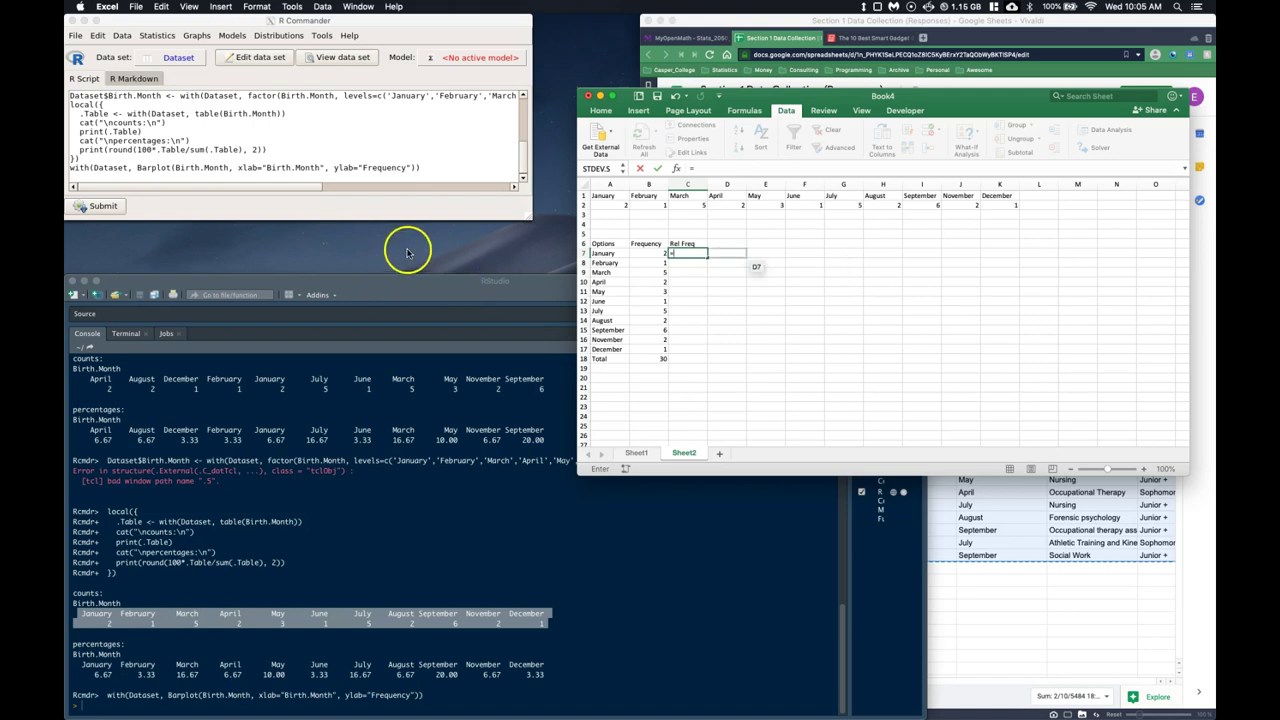
left_click(657, 253)
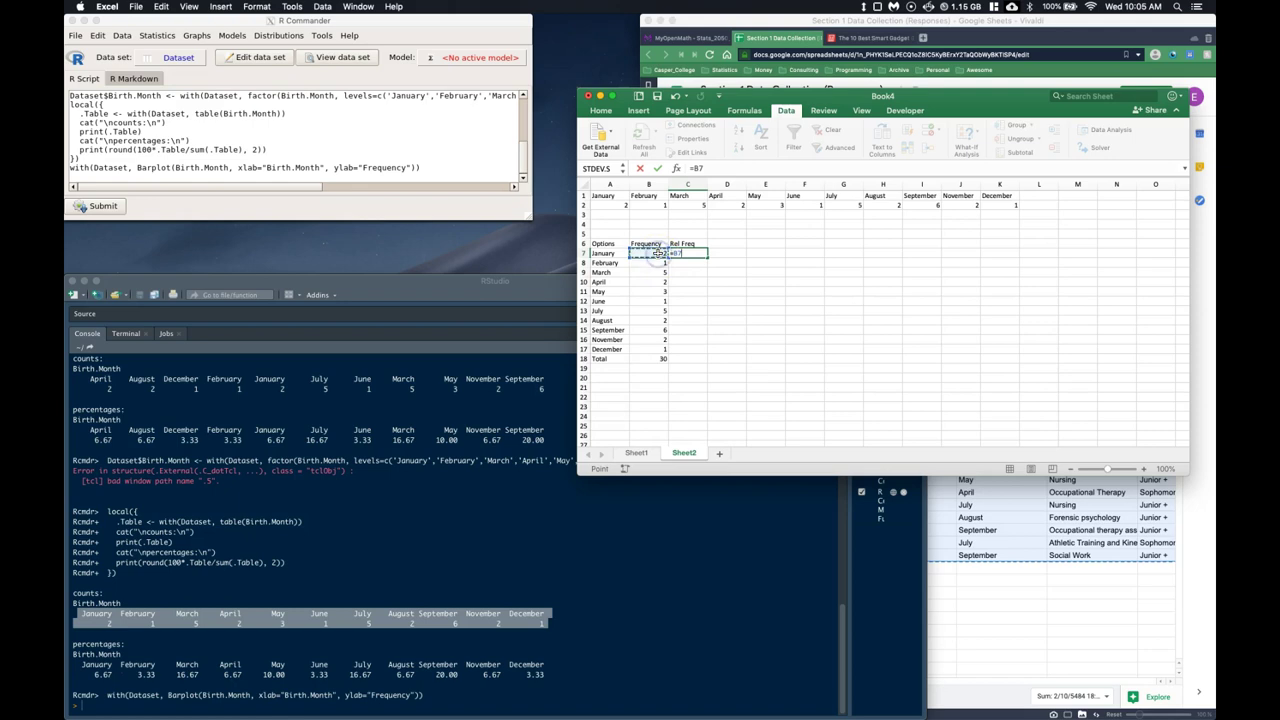
type("/")
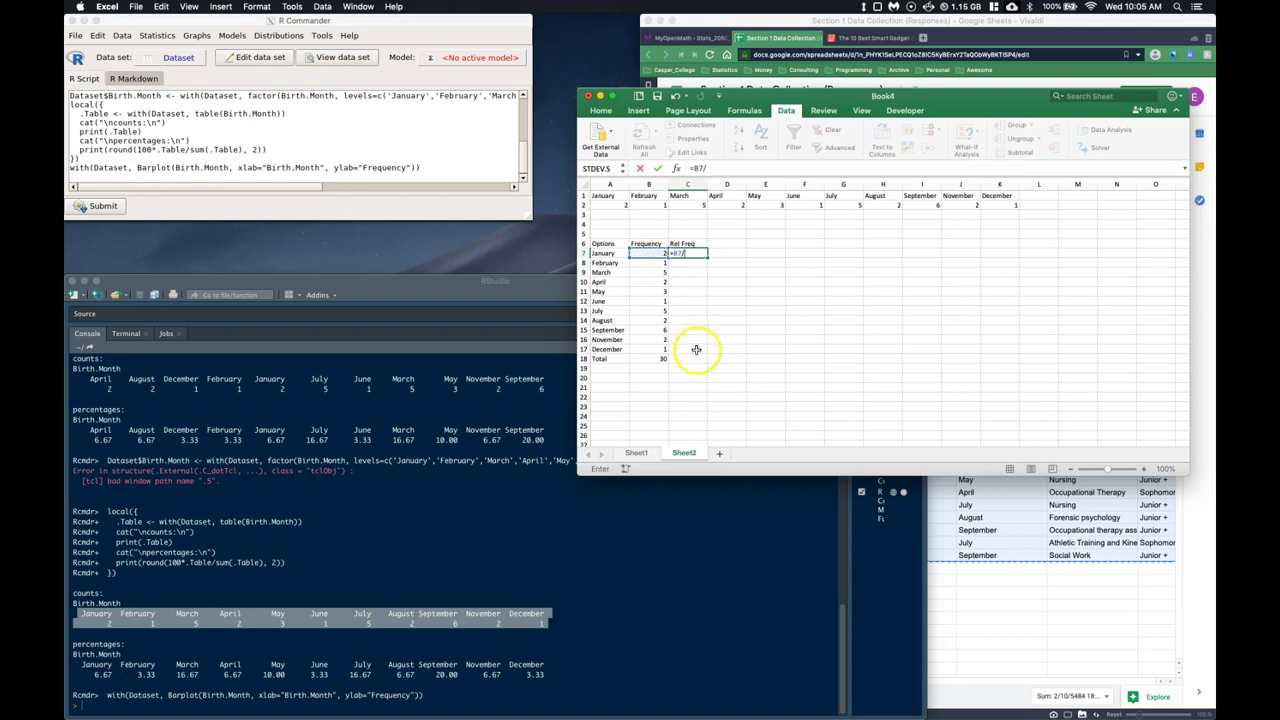
left_click(658, 358)
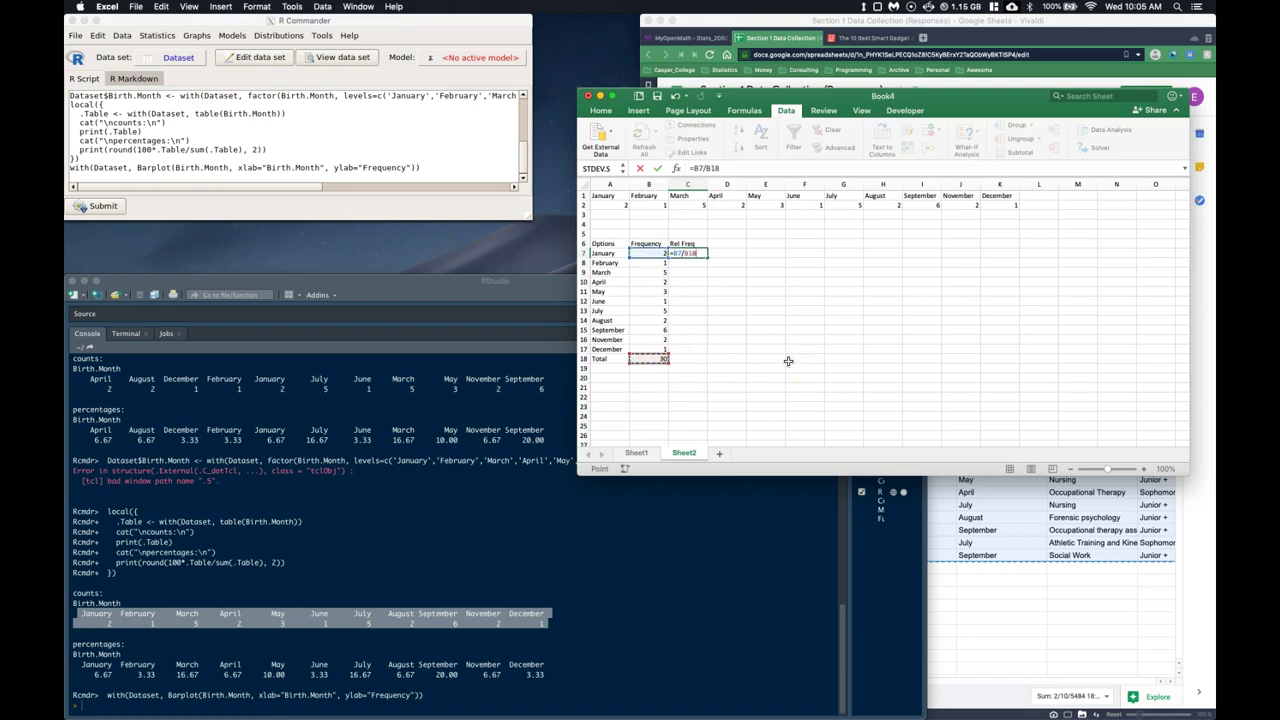
key("Return")
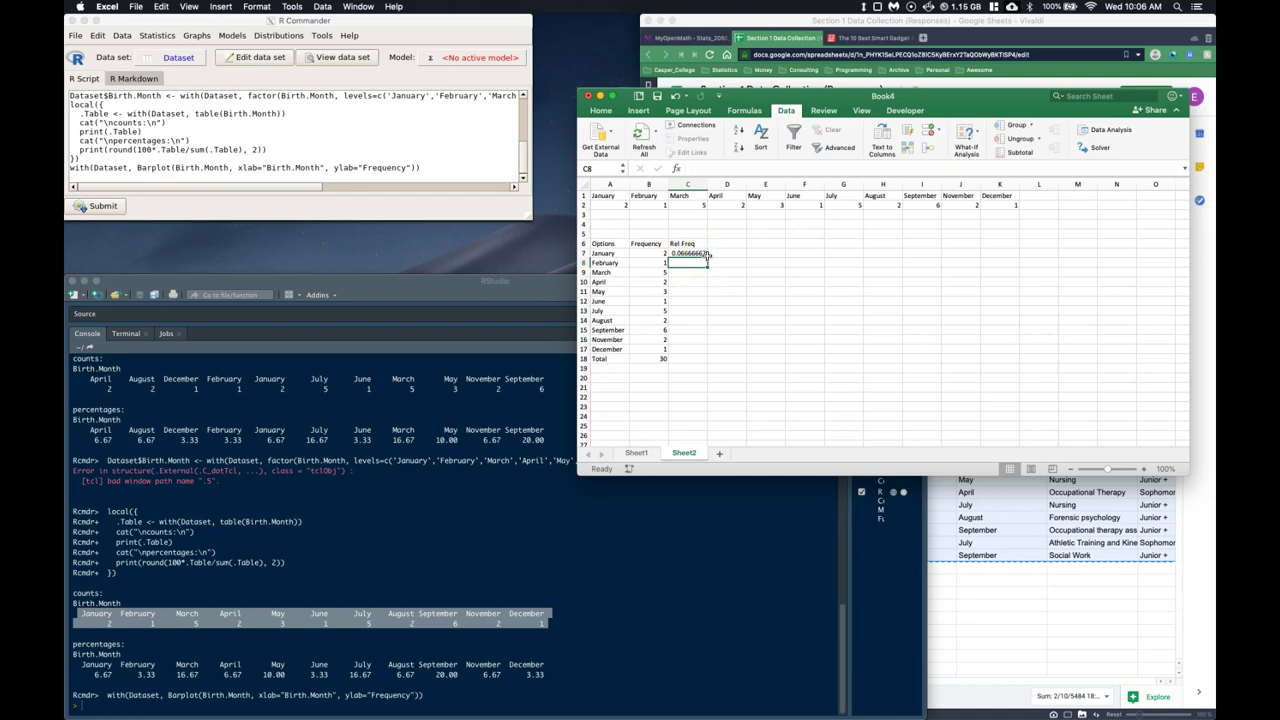
- Try filling January's relative frequency formula down to February, and inspect the cell references in the copied formula
left_click(685, 253)
left_click_drag(707, 258, 711, 270)
left_click(843, 310)
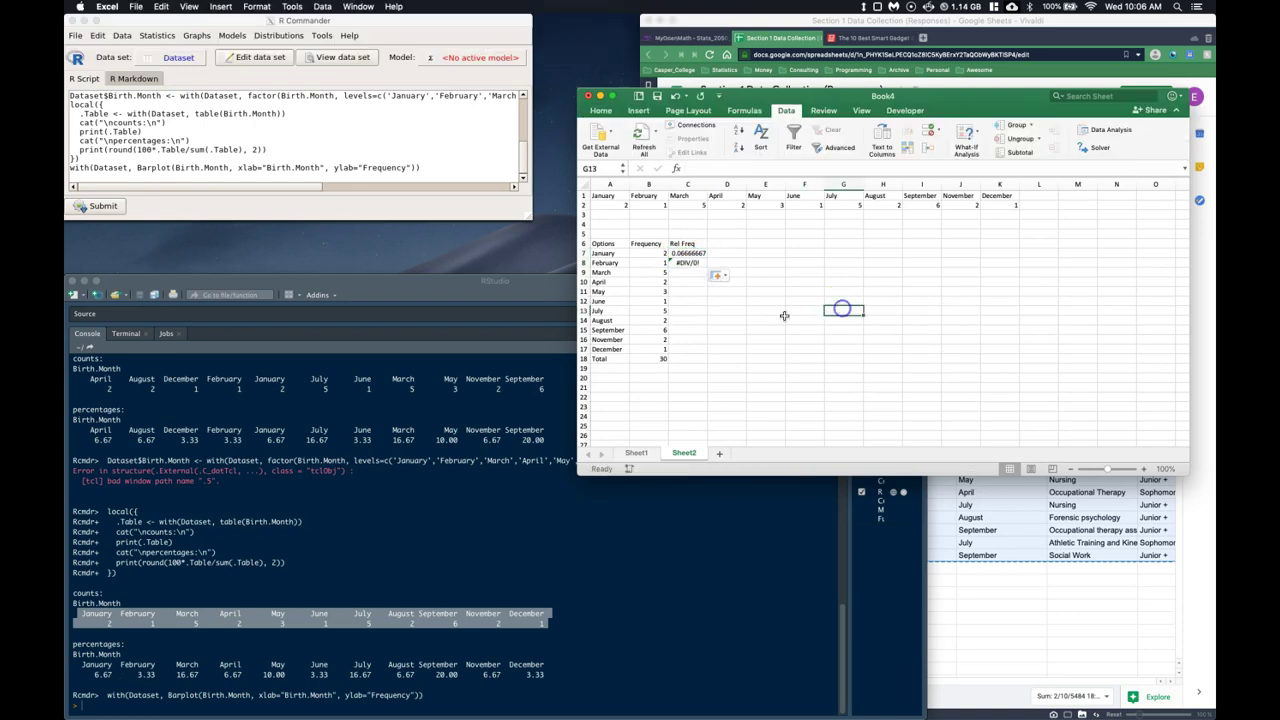
double_click(688, 262)
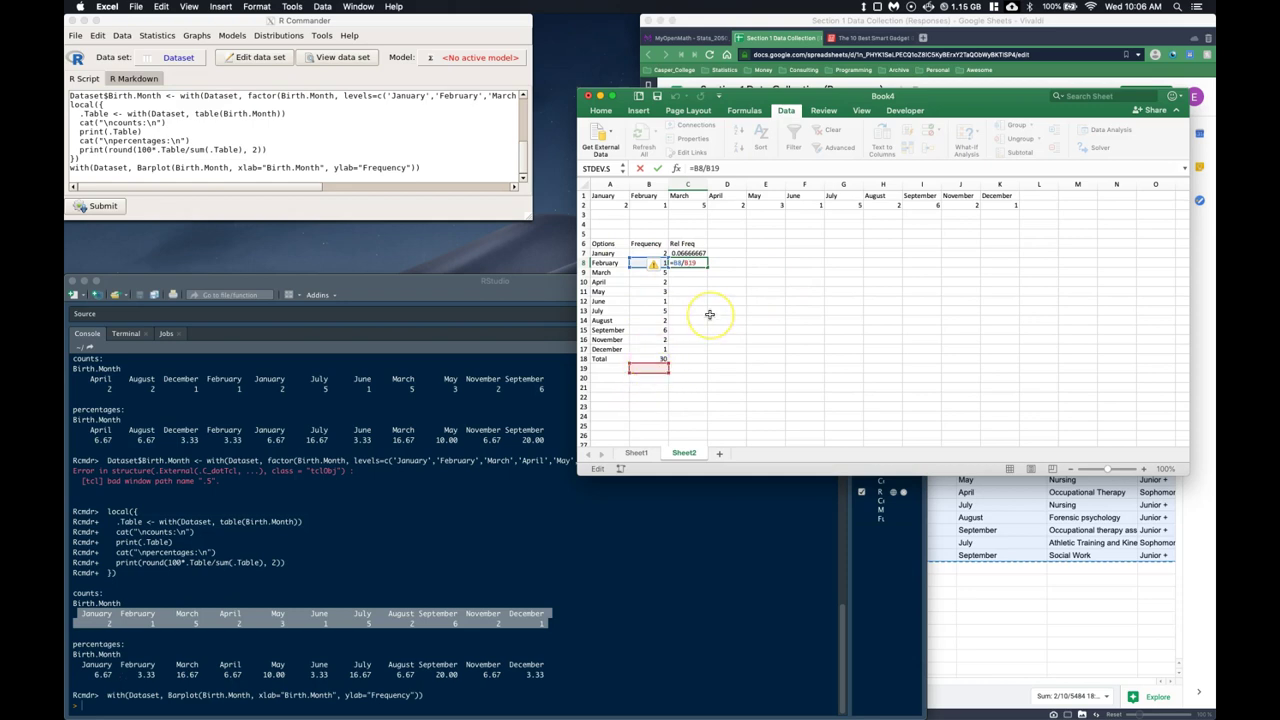
key("Return")
- Make the reference to the total absolute in January's relative frequency formula so that C7 reads =B7/$B$18
double_click(688, 253)
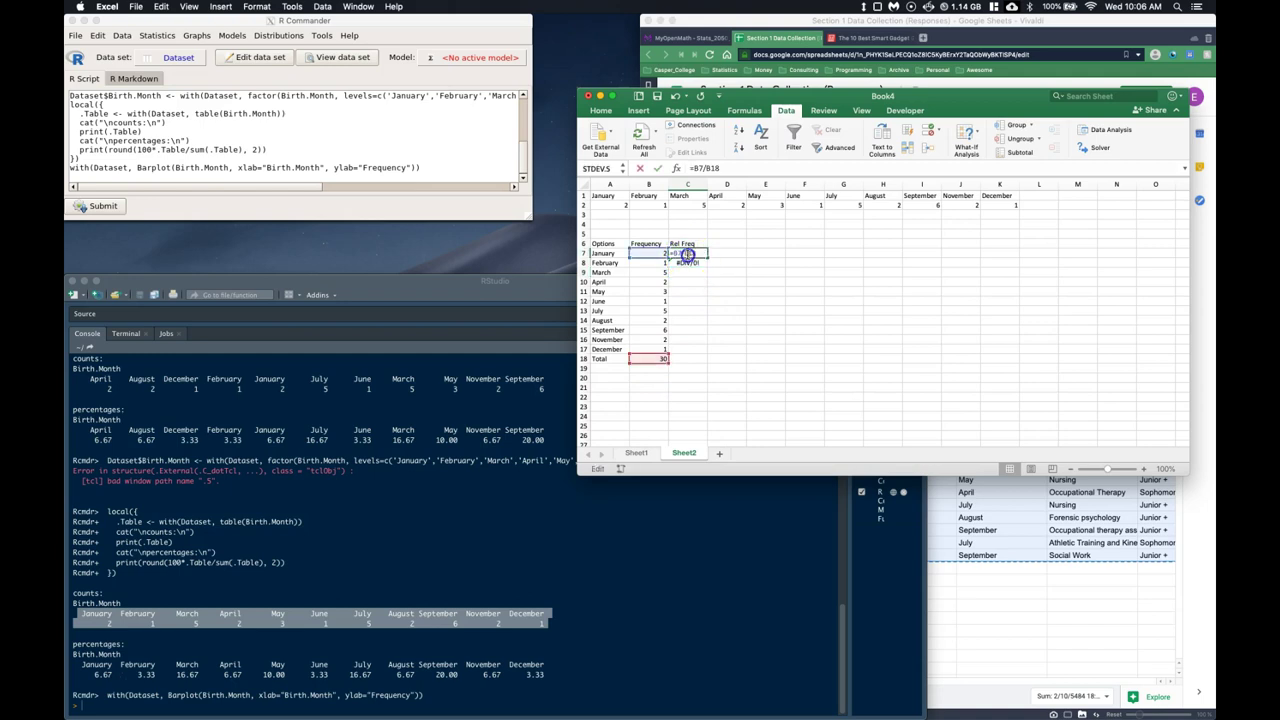
left_click_drag(686, 253, 712, 255)
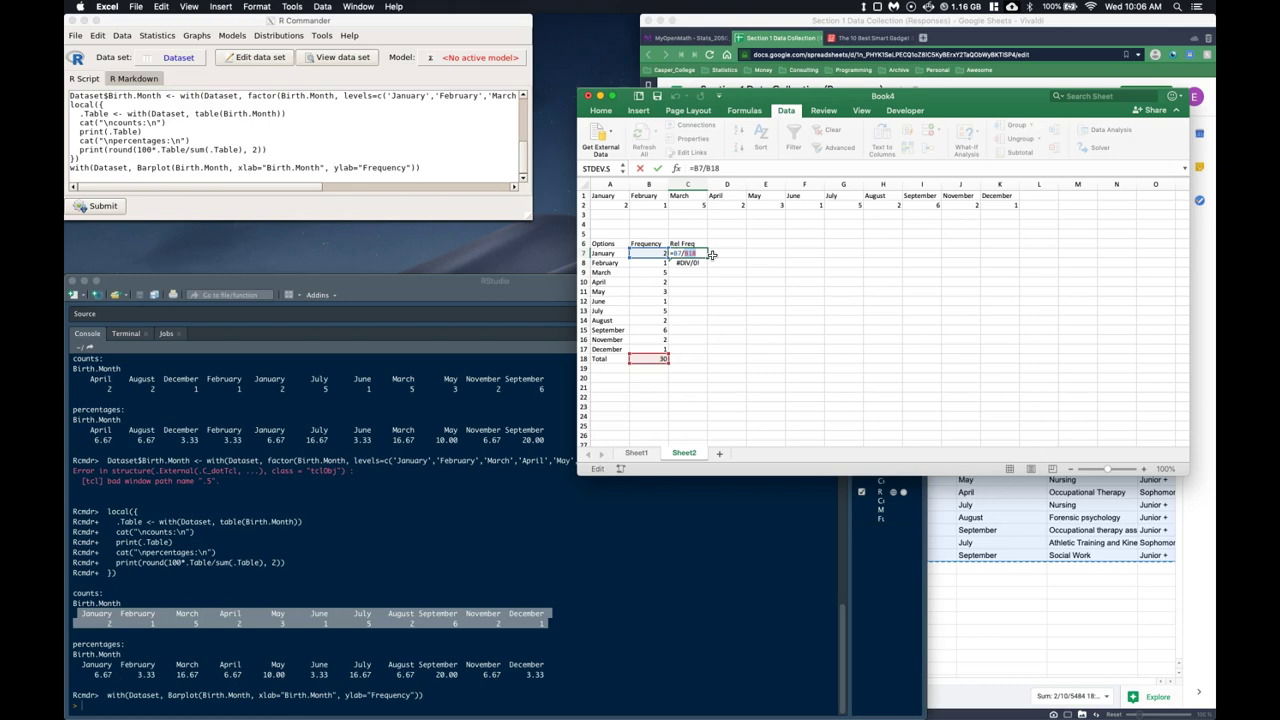
key("F4")
key("Escape")
left_click(690, 253)
double_click(690, 253)
key("Return")
- Fill the relative frequency formula from C7 down to December in C17, and check the copied November formula
left_click(697, 253)
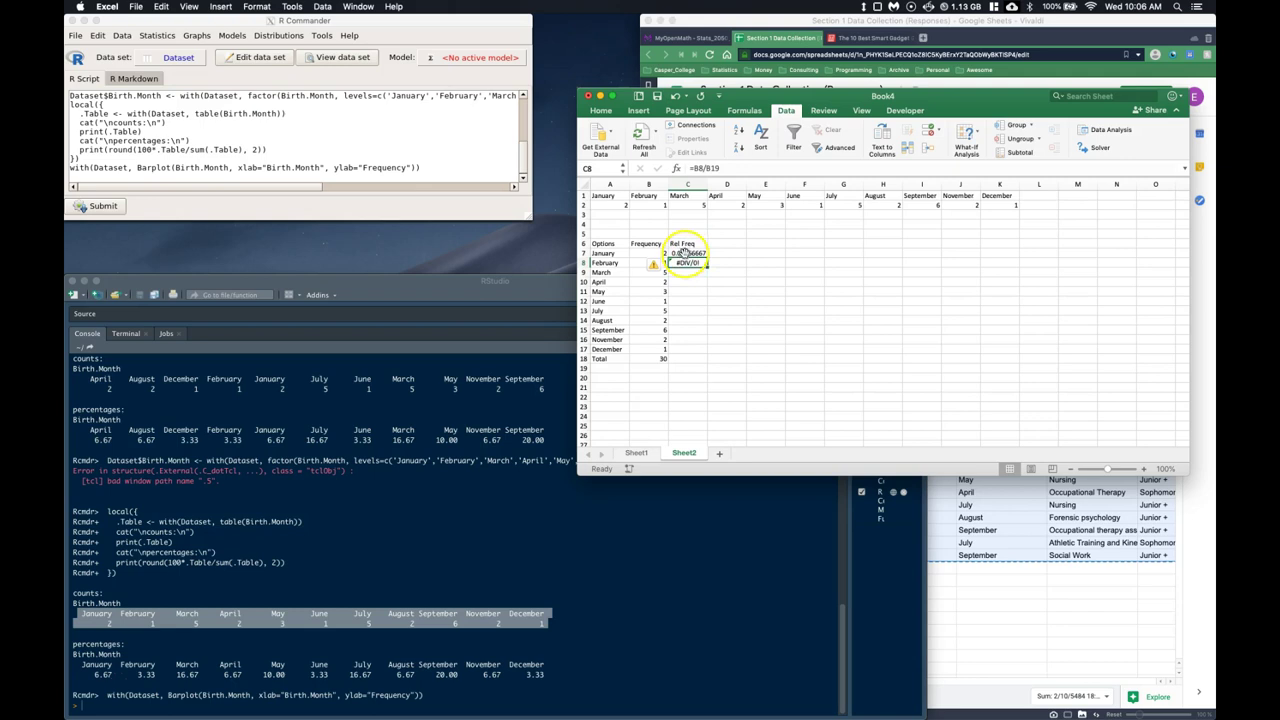
left_click_drag(707, 257, 709, 355)
left_click(792, 298)
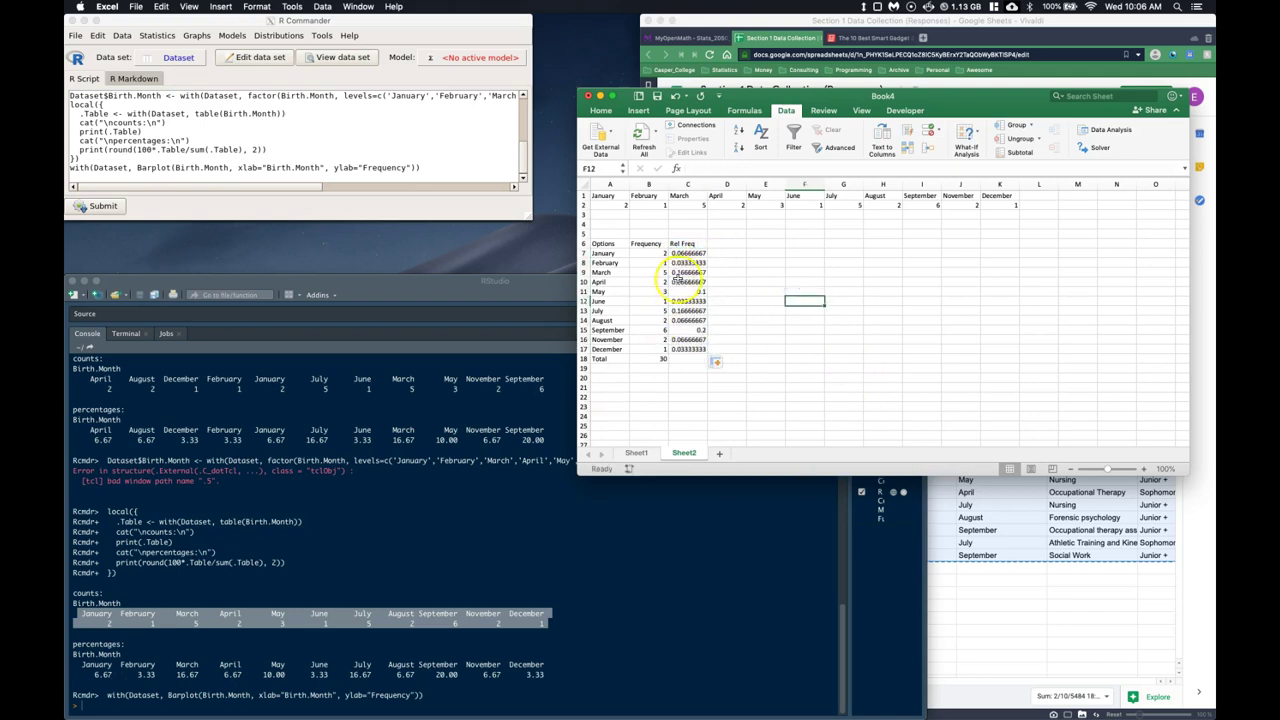
double_click(688, 340)
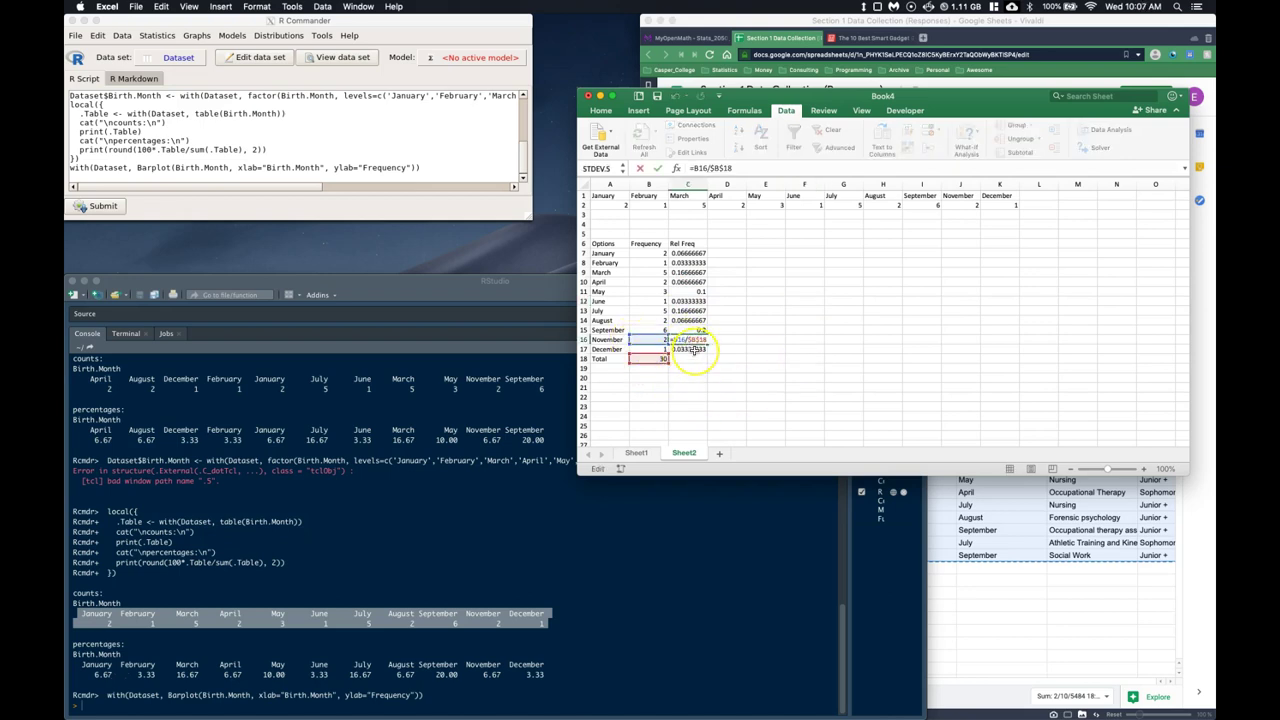
key("Return")
- Total the relative frequencies in C18 with the formula =SUM(C7:C17)
left_click(684, 359)
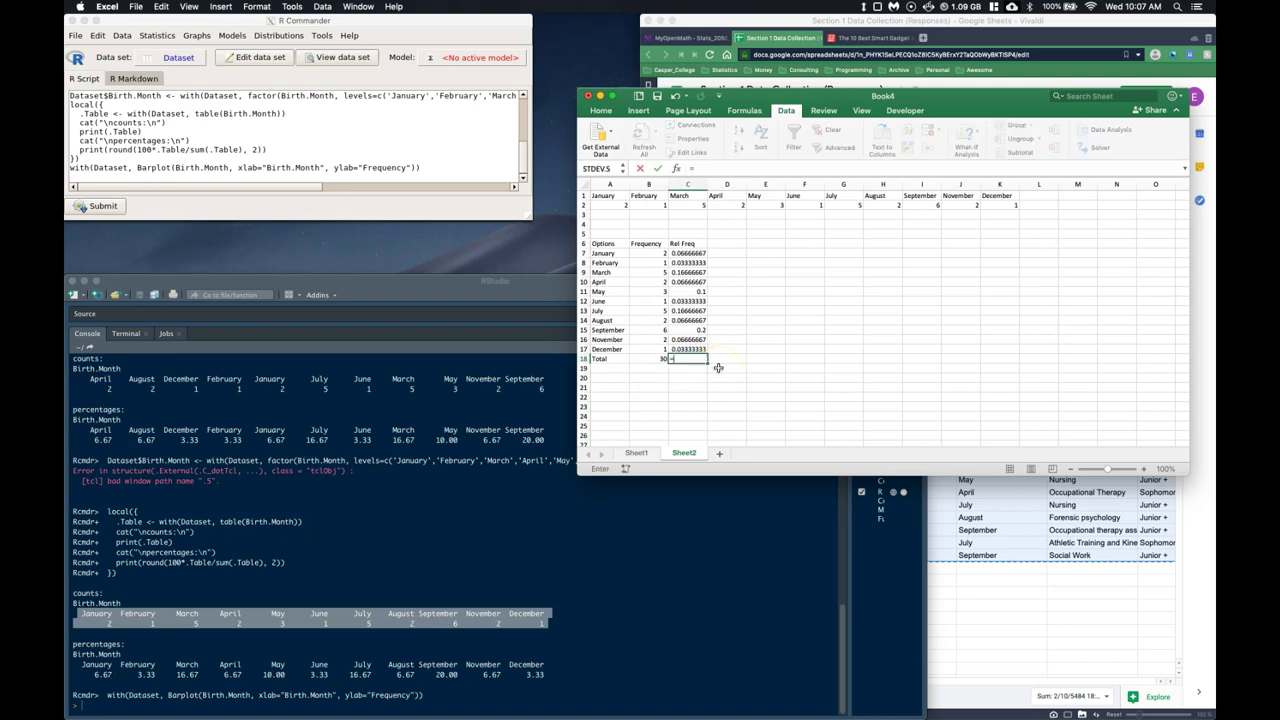
type("sum(")
left_click_drag(688, 253, 688, 349)
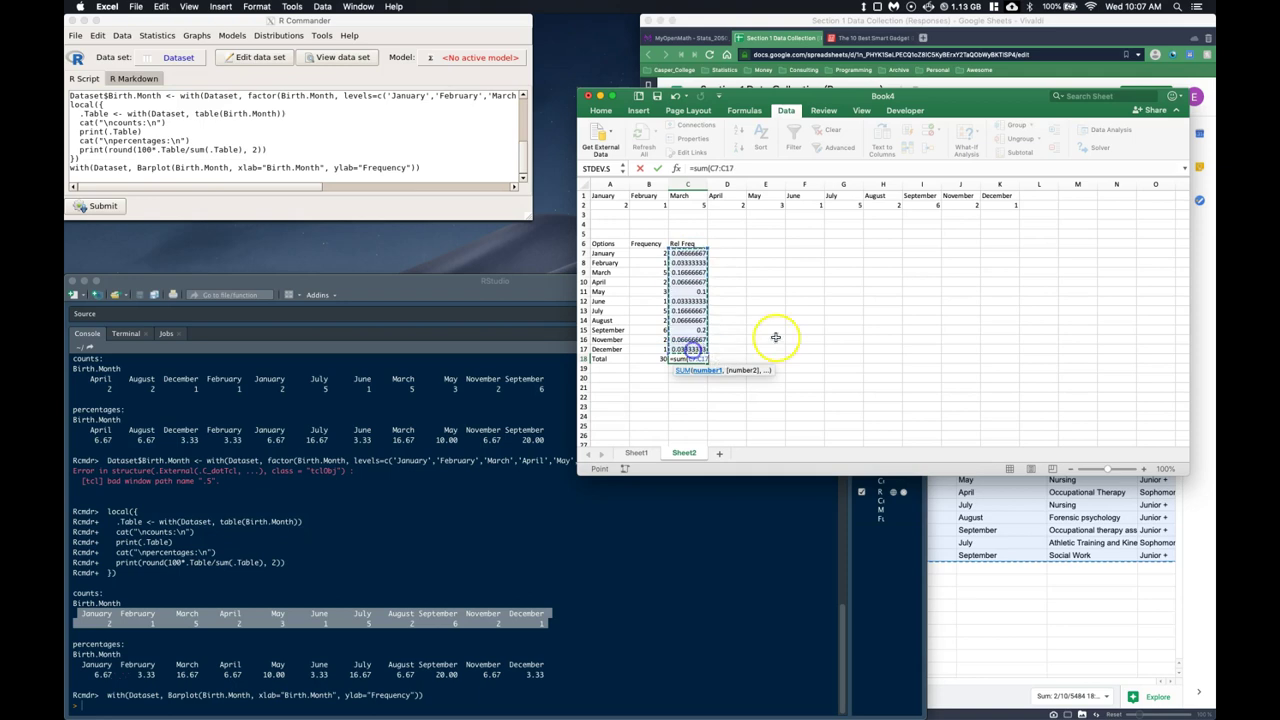
type(")")
key("Return")
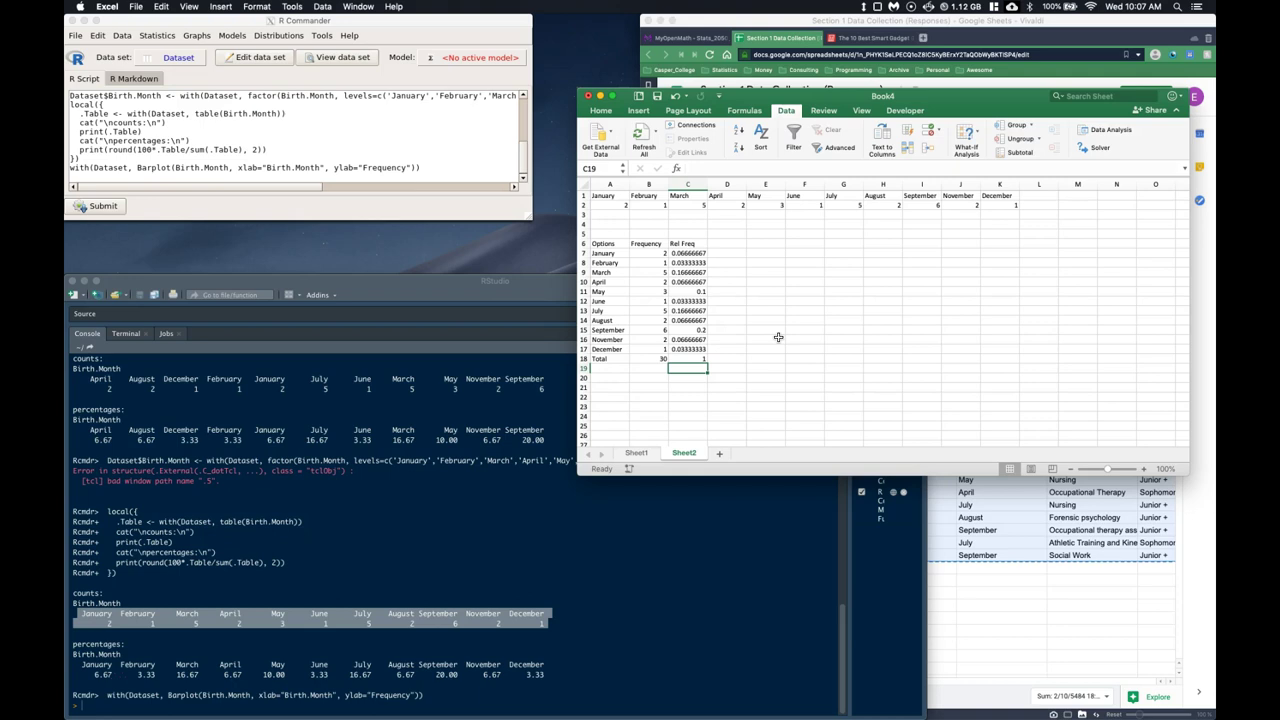
- Switch to R Commander and start a numerical summary for the X..on.fast.food variable
left_click(505, 504)
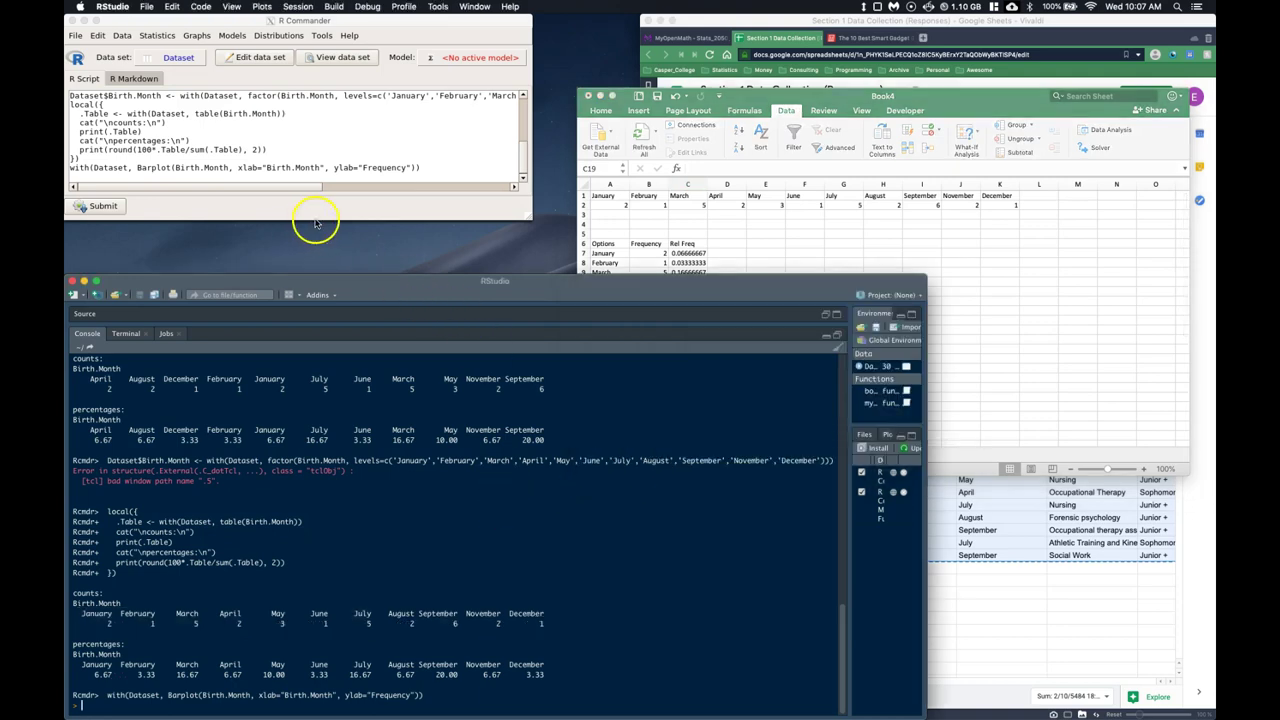
left_click(255, 132)
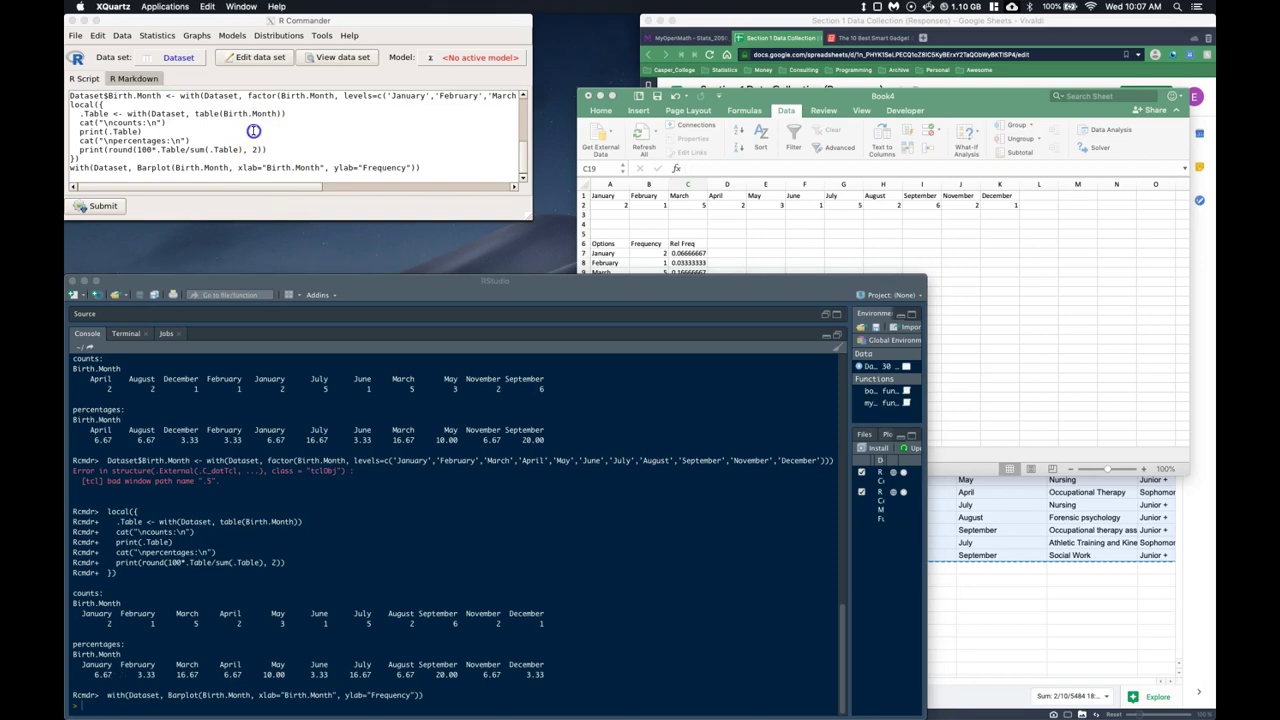
left_click(121, 38)
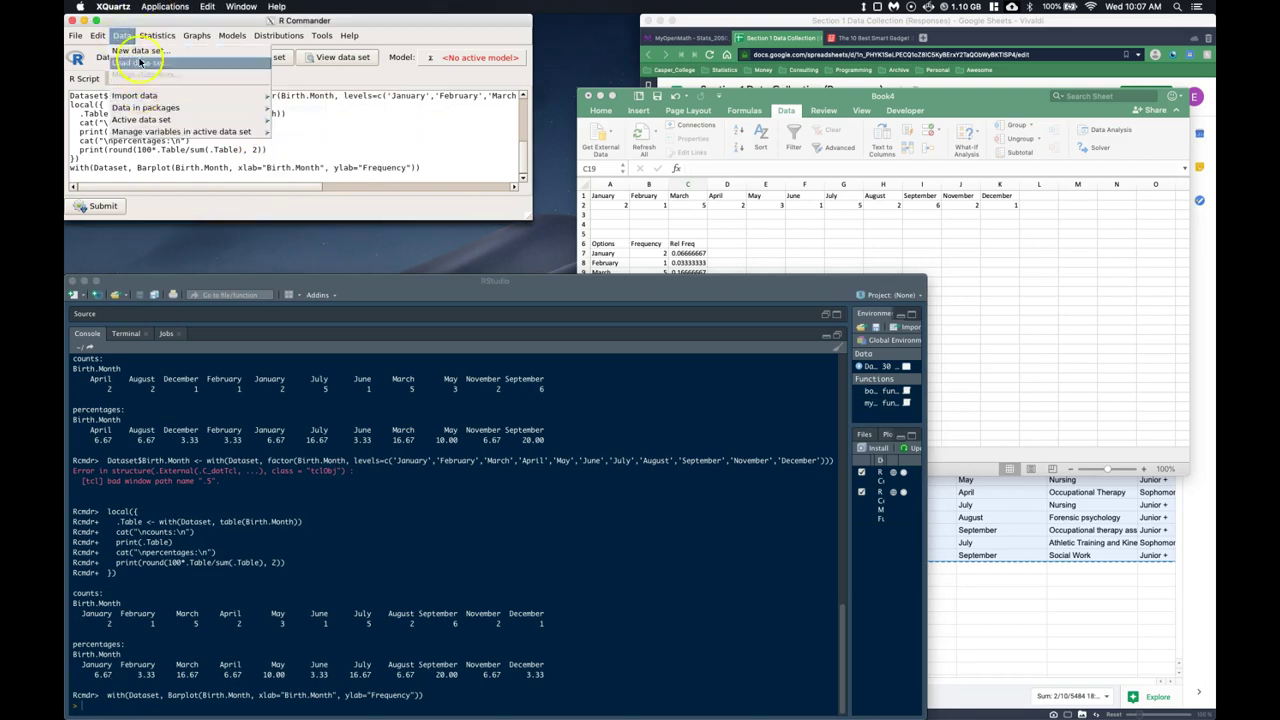
mouse_move(156, 35)
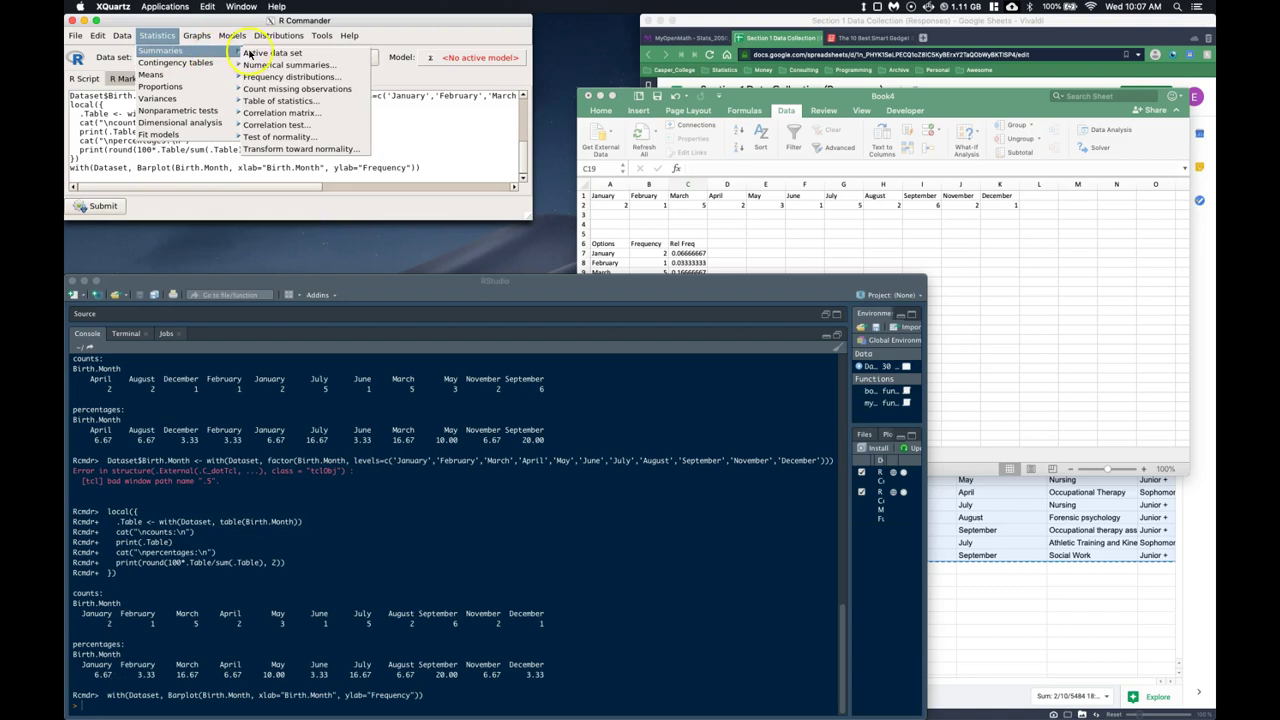
left_click(281, 65)
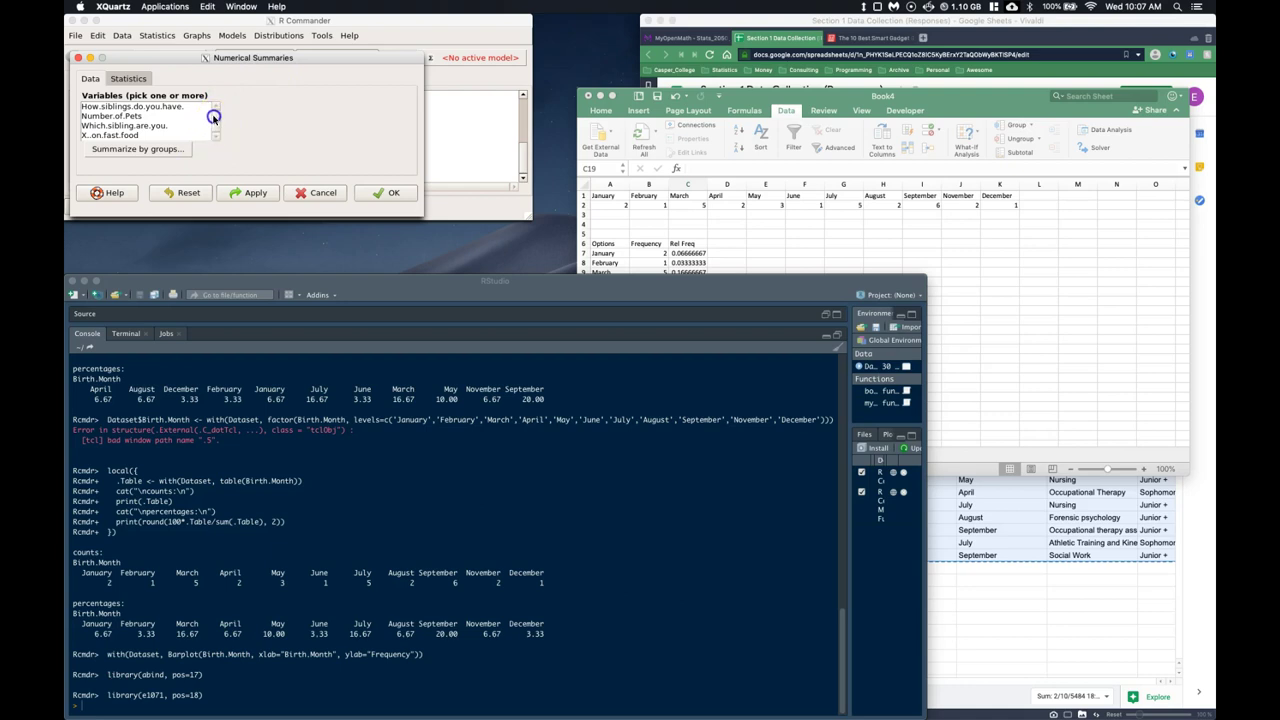
left_click(116, 136)
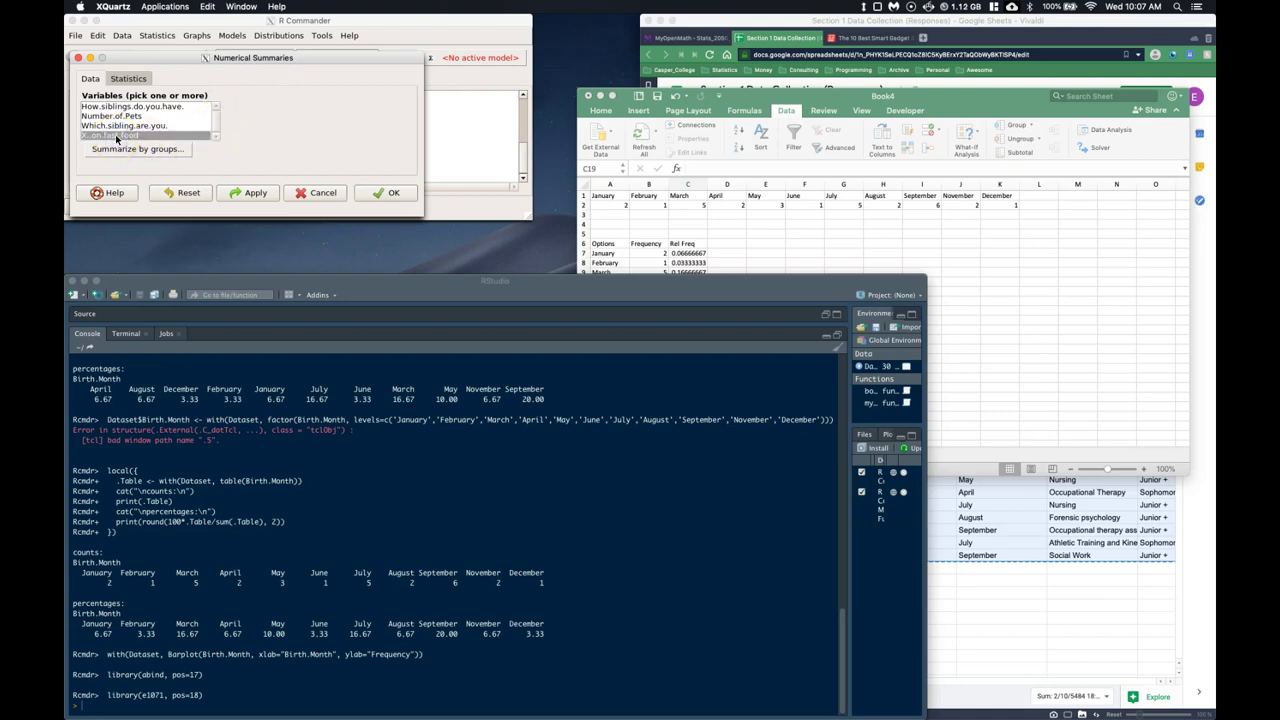
- Turn off mean, standard deviation, interquartile range and quantiles, enable Binned Frequency Counts, and run the summary
left_click(128, 79)
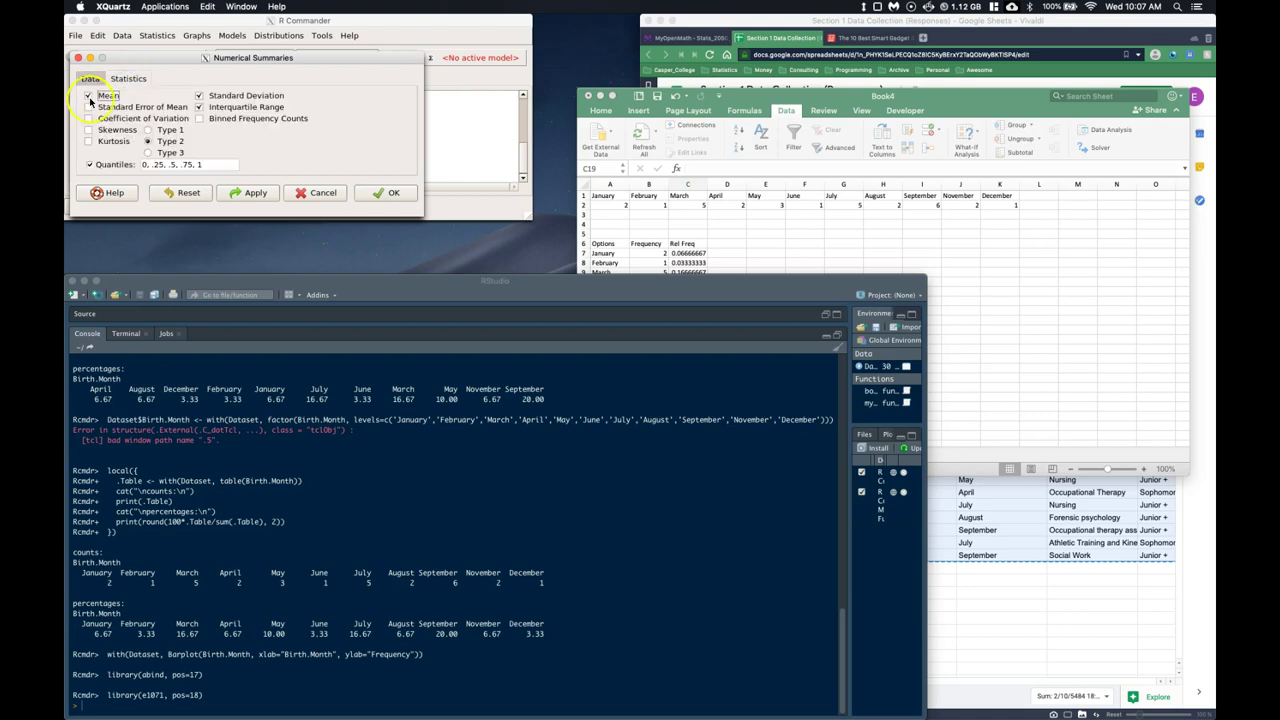
left_click(107, 98)
left_click(199, 95)
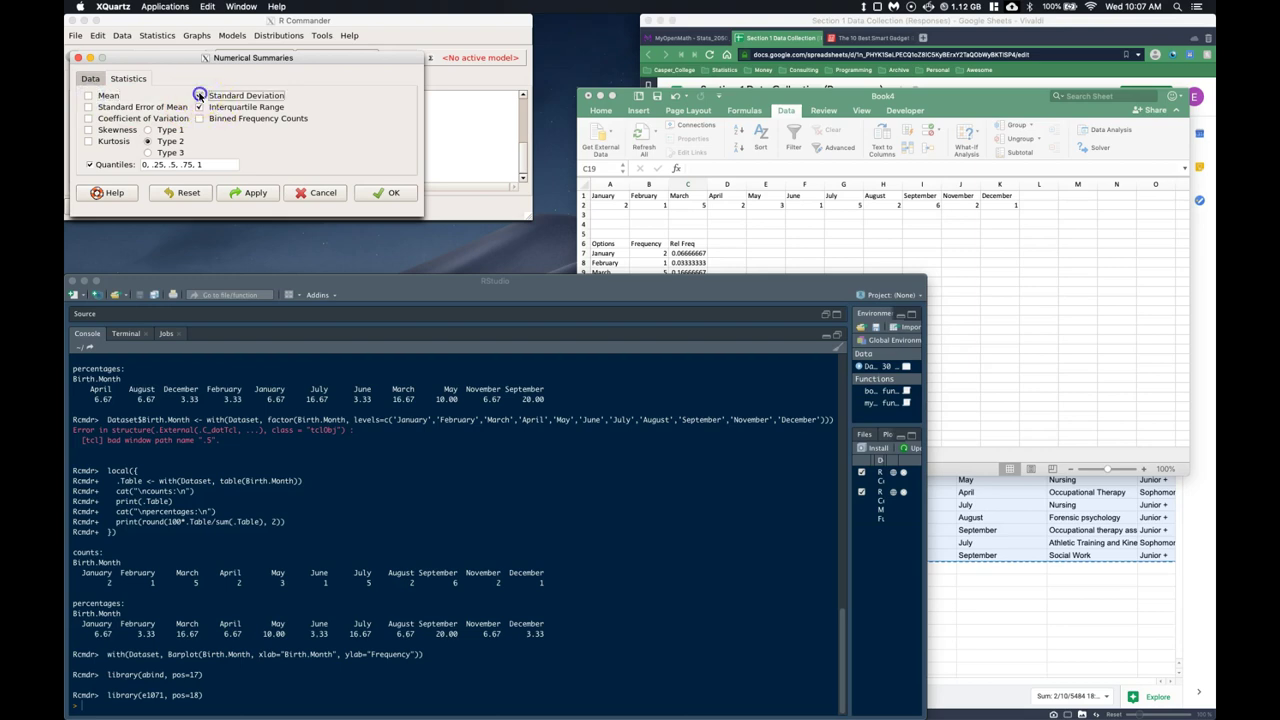
left_click(200, 106)
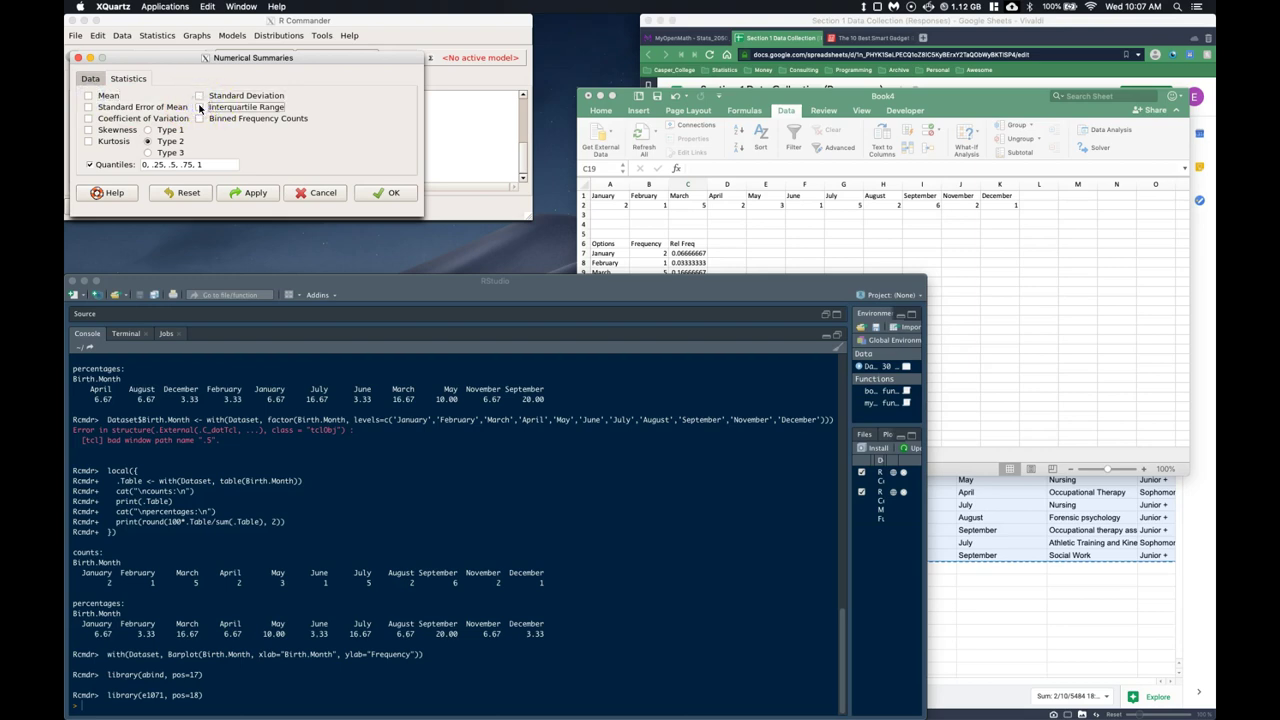
left_click(89, 166)
left_click(200, 119)
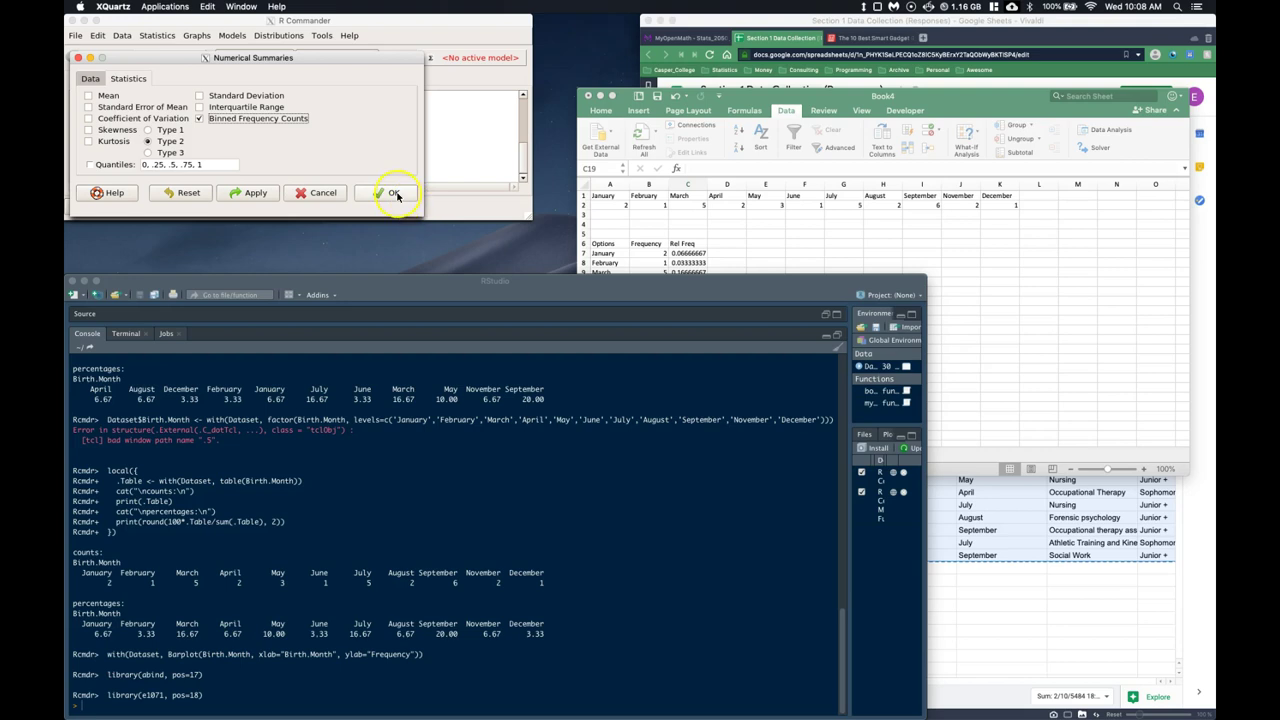
left_click(394, 193)
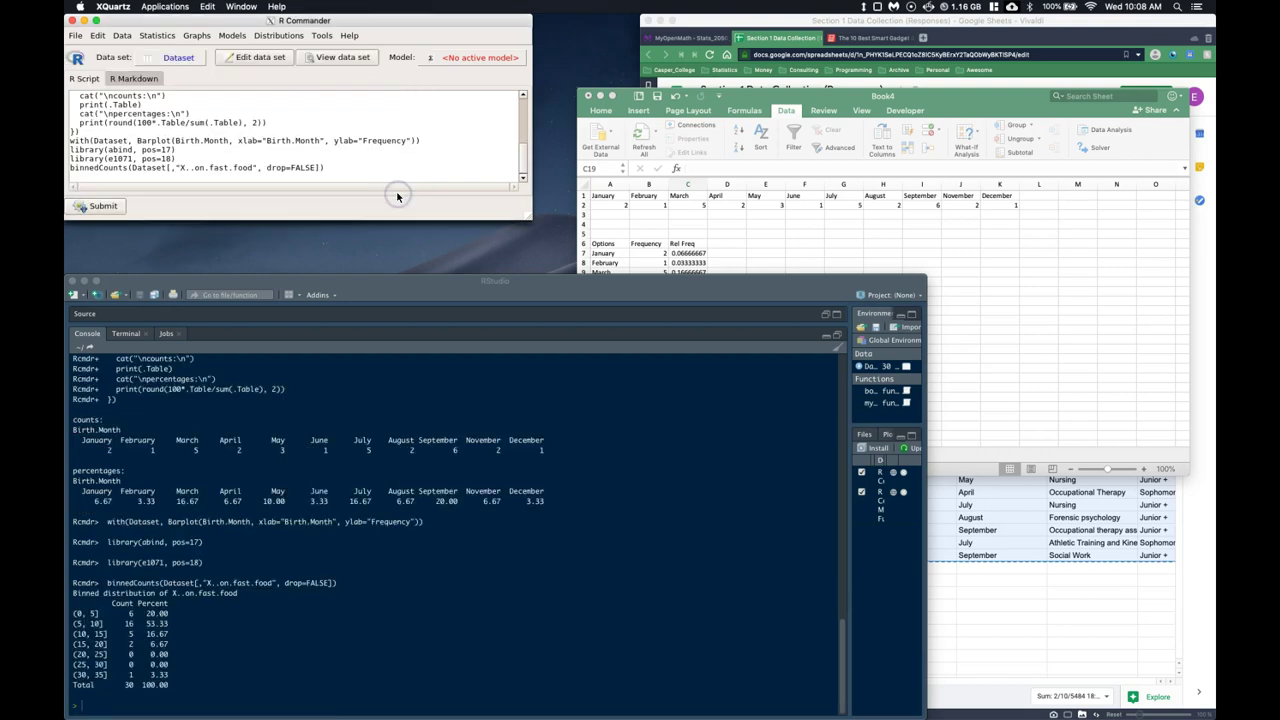
- Reposition the RStudio window below the script, and add the argument breaks=seq(-5,35,5) to the binnedCounts line in R Commander
left_click(227, 624)
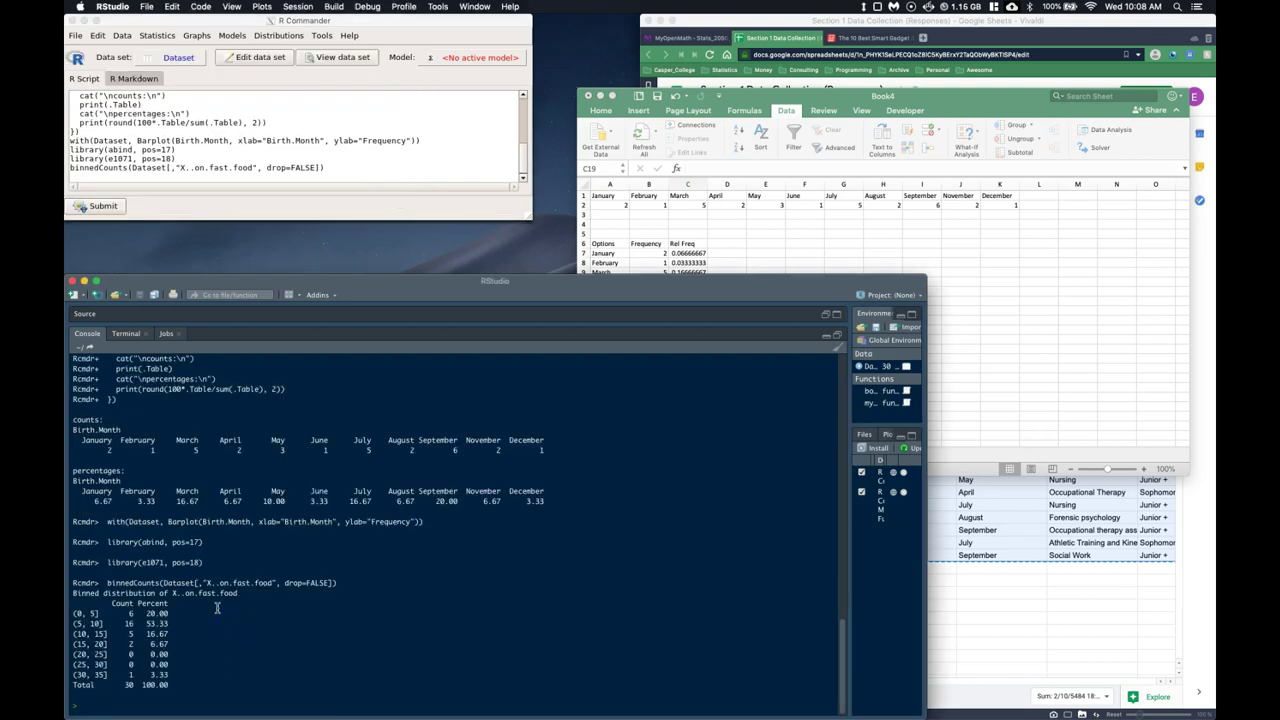
left_click_drag(202, 285, 202, 230)
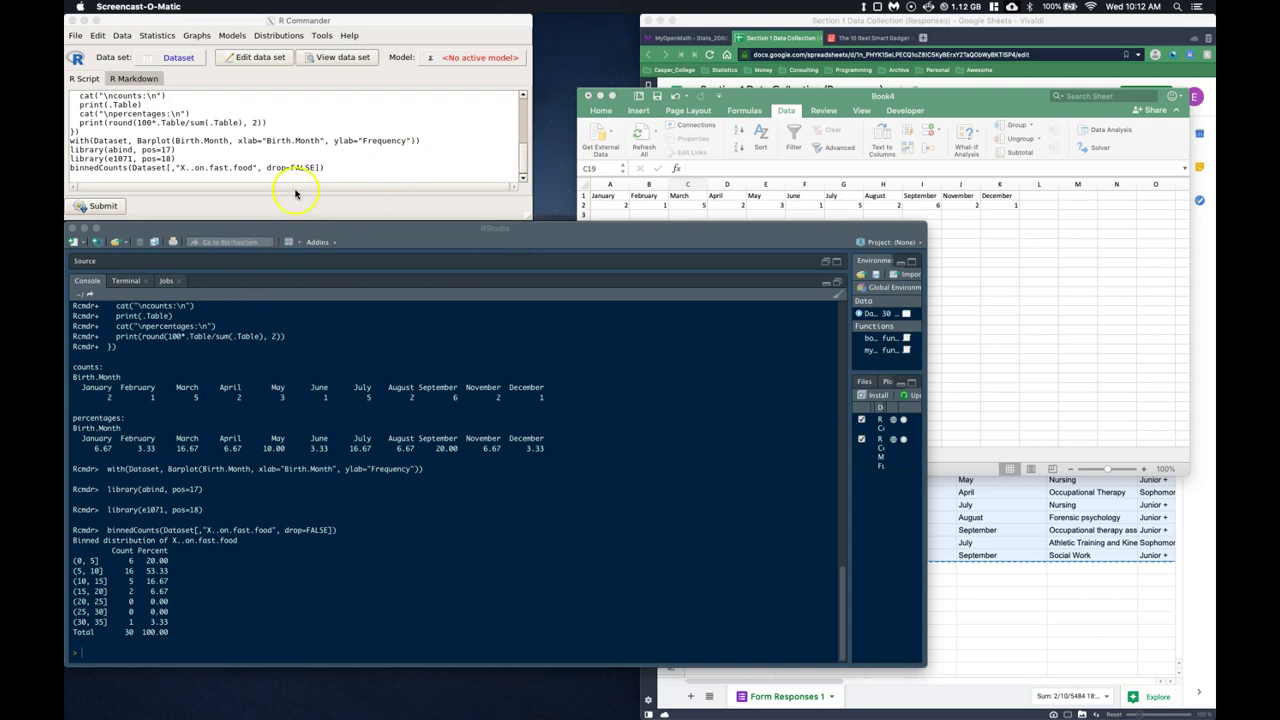
left_click(316, 166)
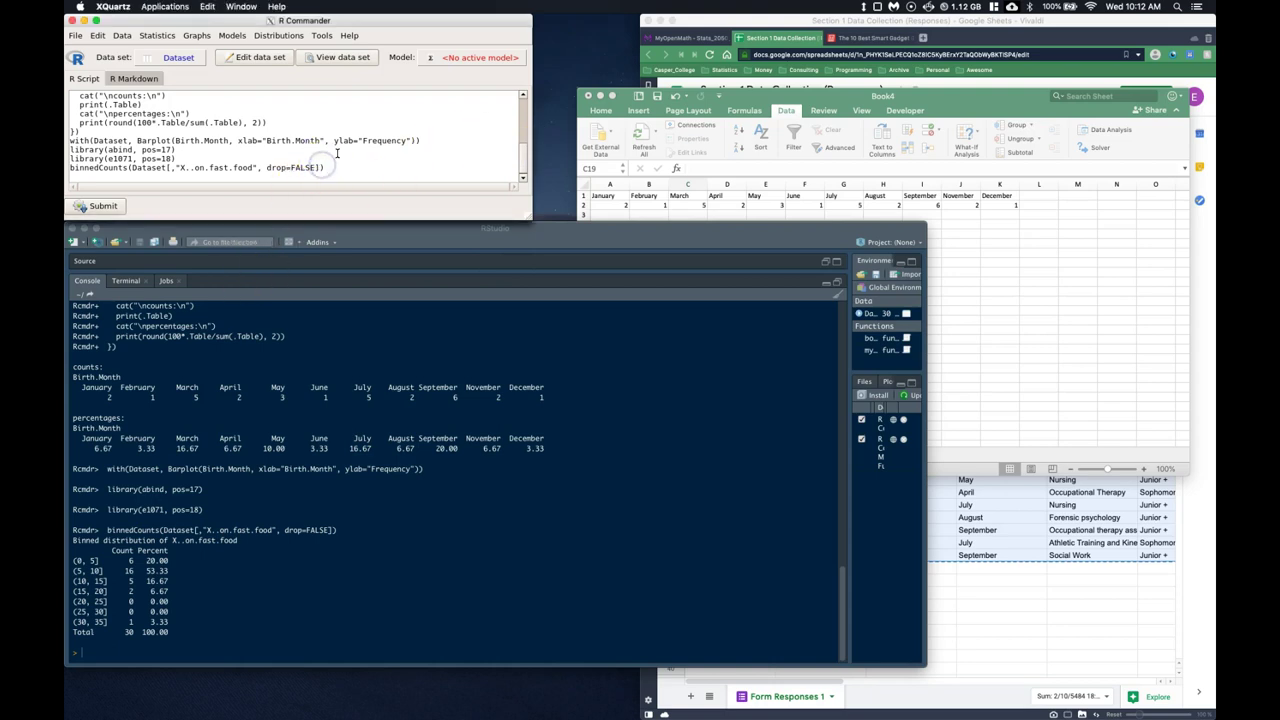
left_click_drag(70, 167, 326, 167)
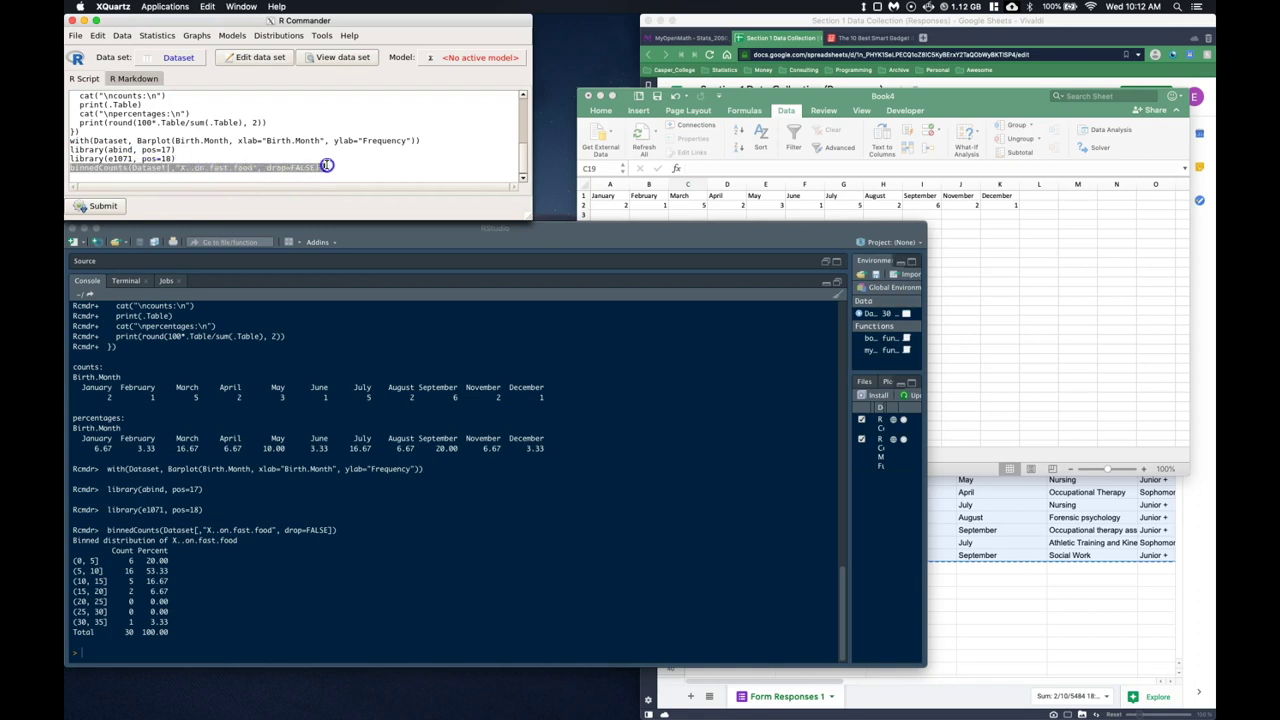
left_click(332, 167)
left_click(435, 200)
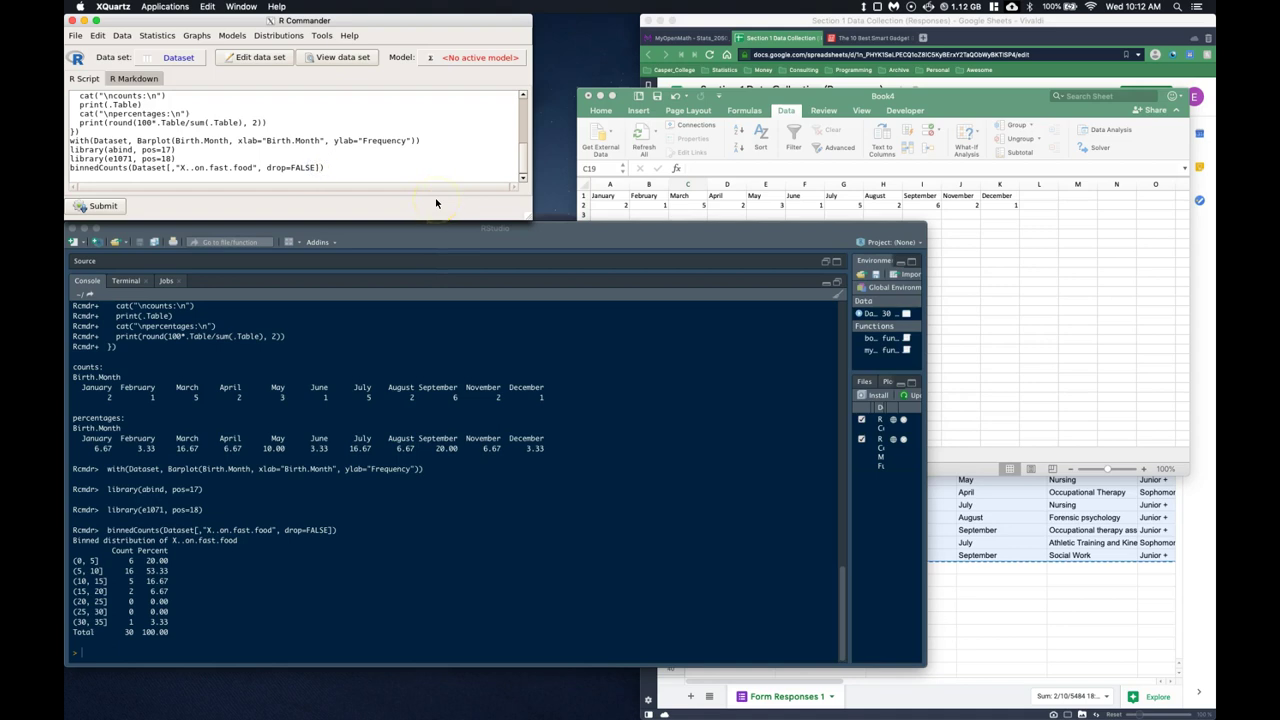
type(",breaks=seq(")
type("-5,35,5")
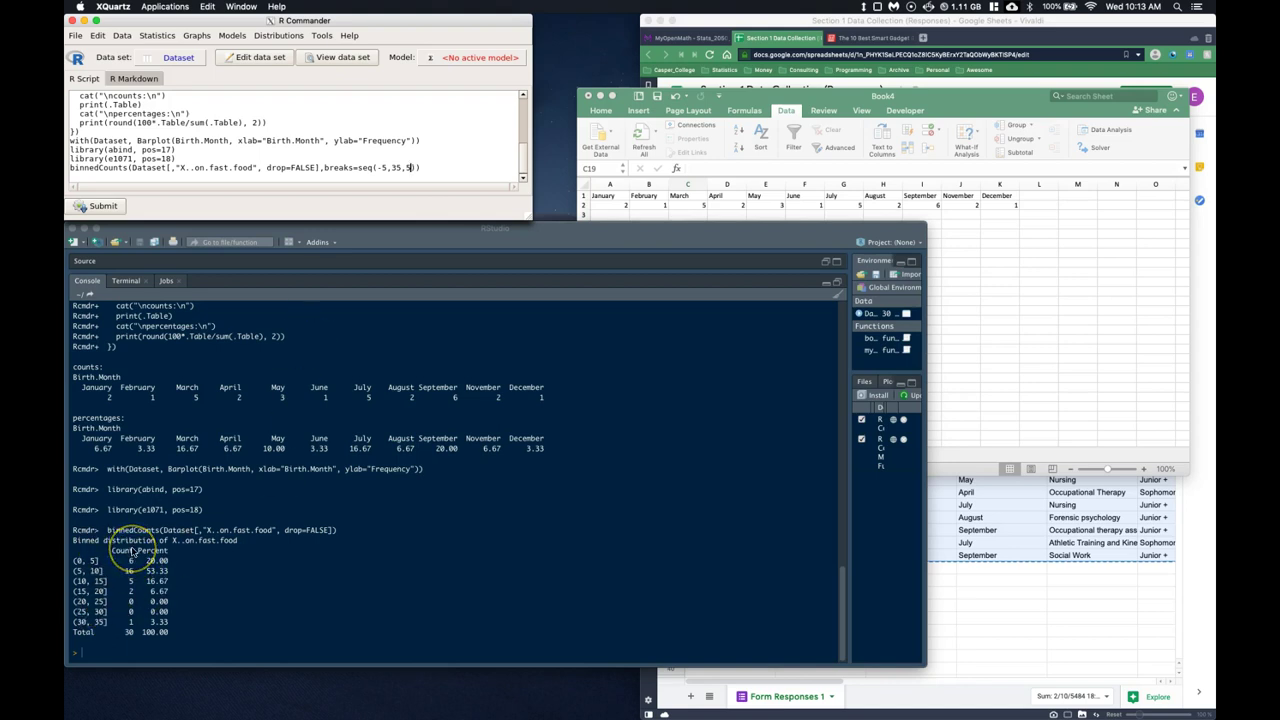
- Change the breaks in the binnedCounts line to seq(-10,40,10) and run that line
left_click(410, 169)
left_click(413, 167)
left_click(383, 167)
double_click(405, 167)
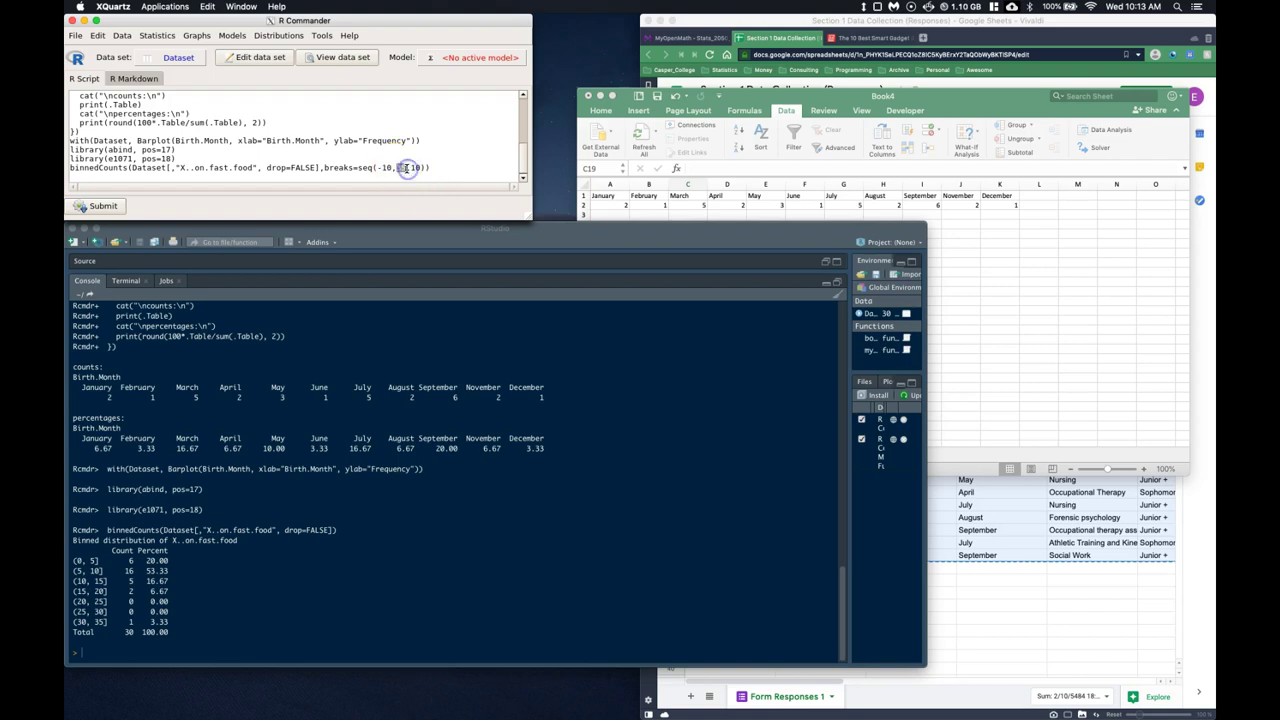
type("40,10")
left_click(452, 167)
double_click(416, 167)
type("20")
double_click(416, 167)
type("10")
left_click_drag(432, 167, 84, 167)
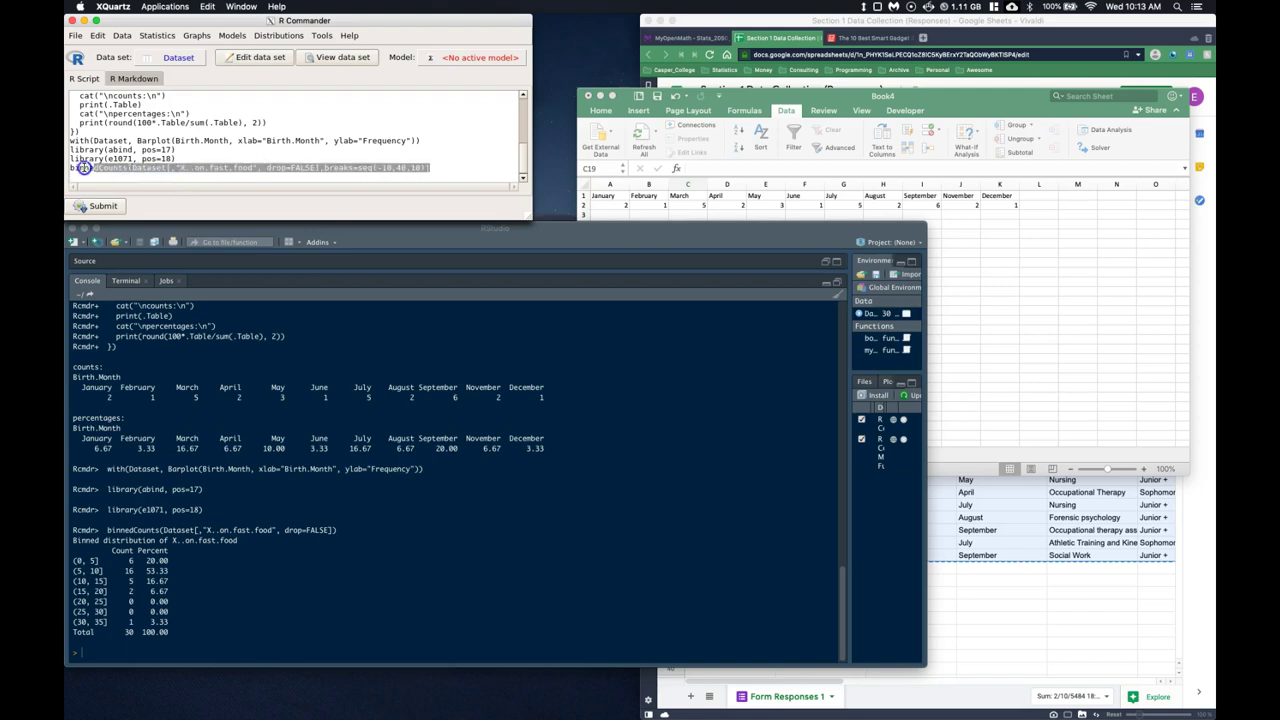
left_click(99, 206)
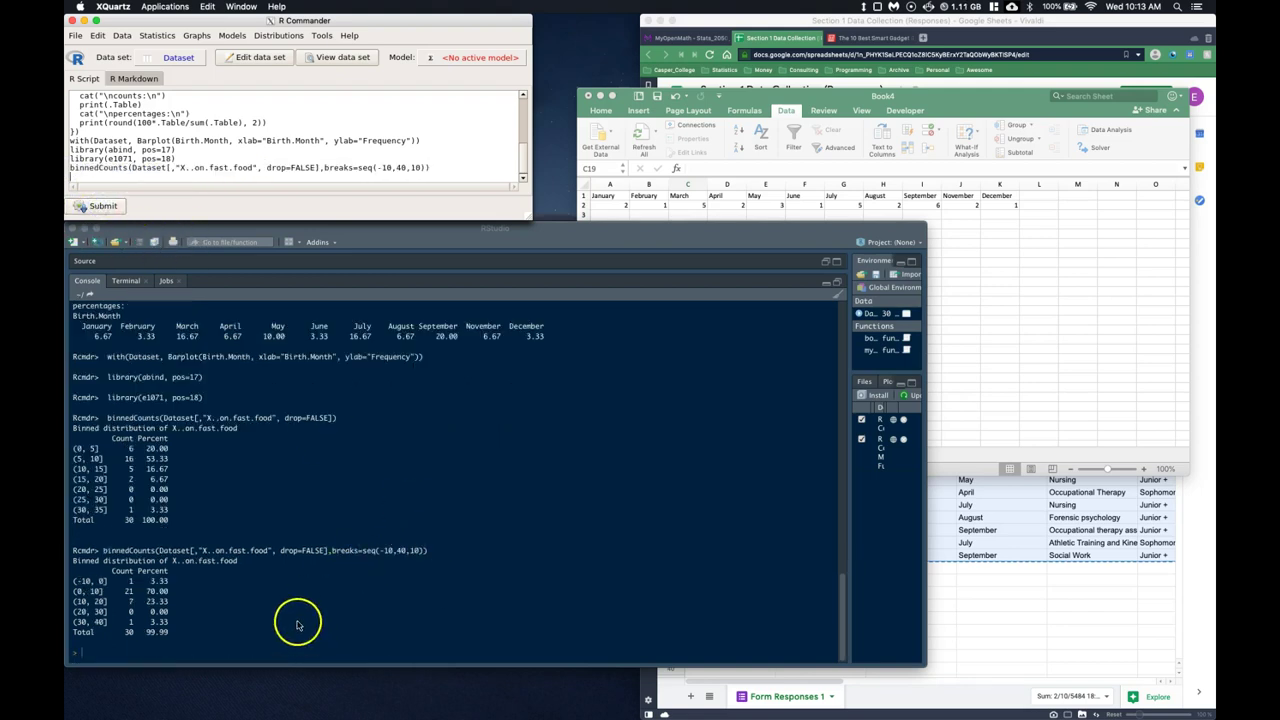
- Set the breaks in the binnedCounts line to seq(-5,35,5) and run it again
left_click(244, 615)
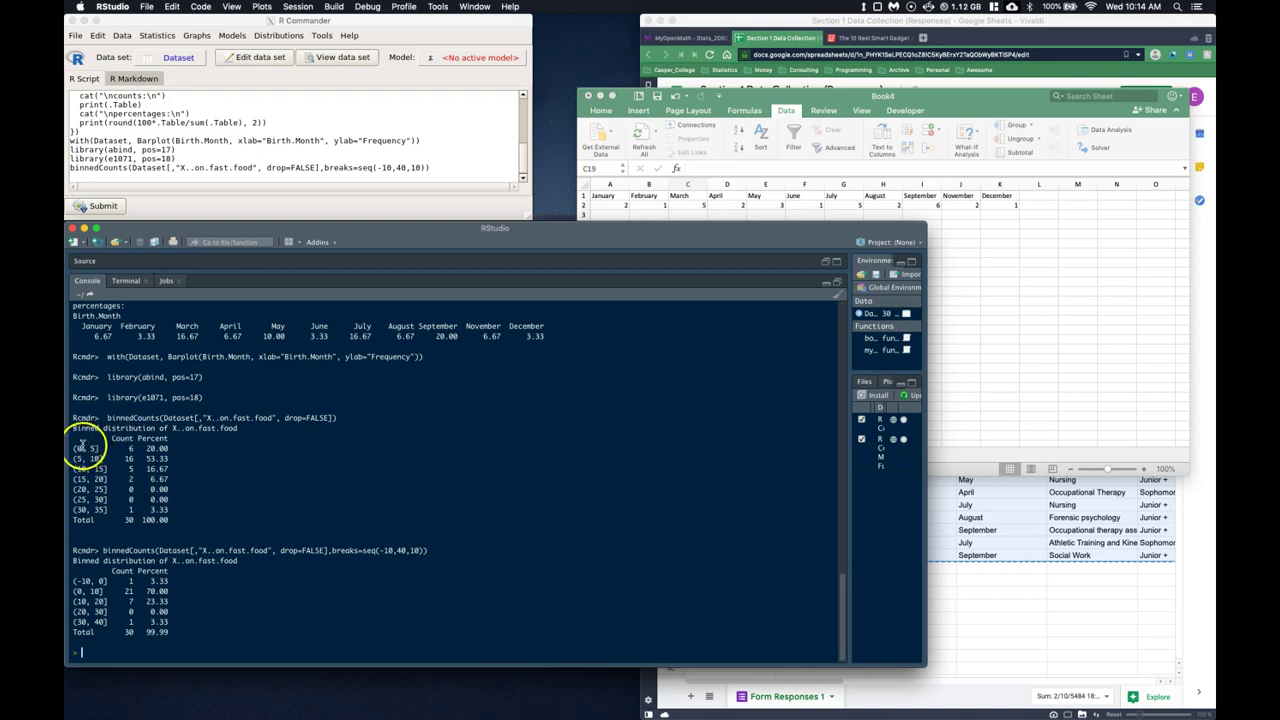
left_click(408, 171)
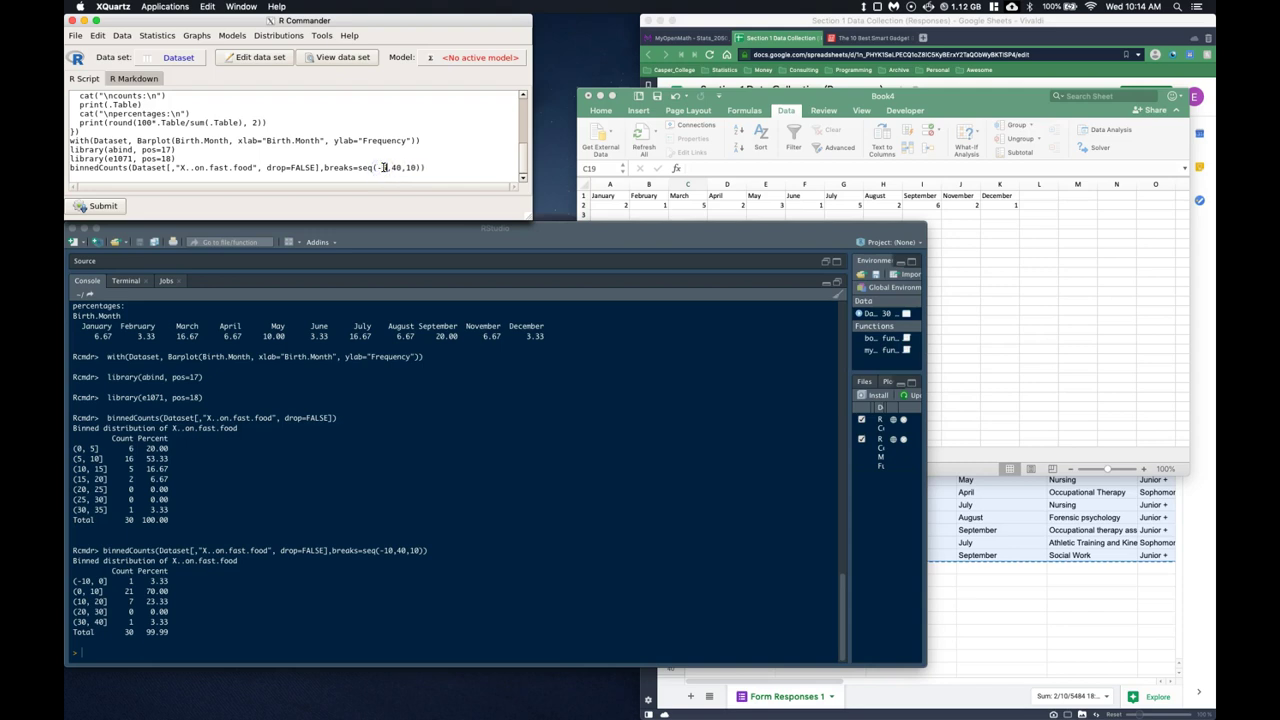
double_click(386, 167)
type("5")
double_click(413, 167)
type("5")
left_click_drag(418, 169, 68, 169)
left_click(98, 207)
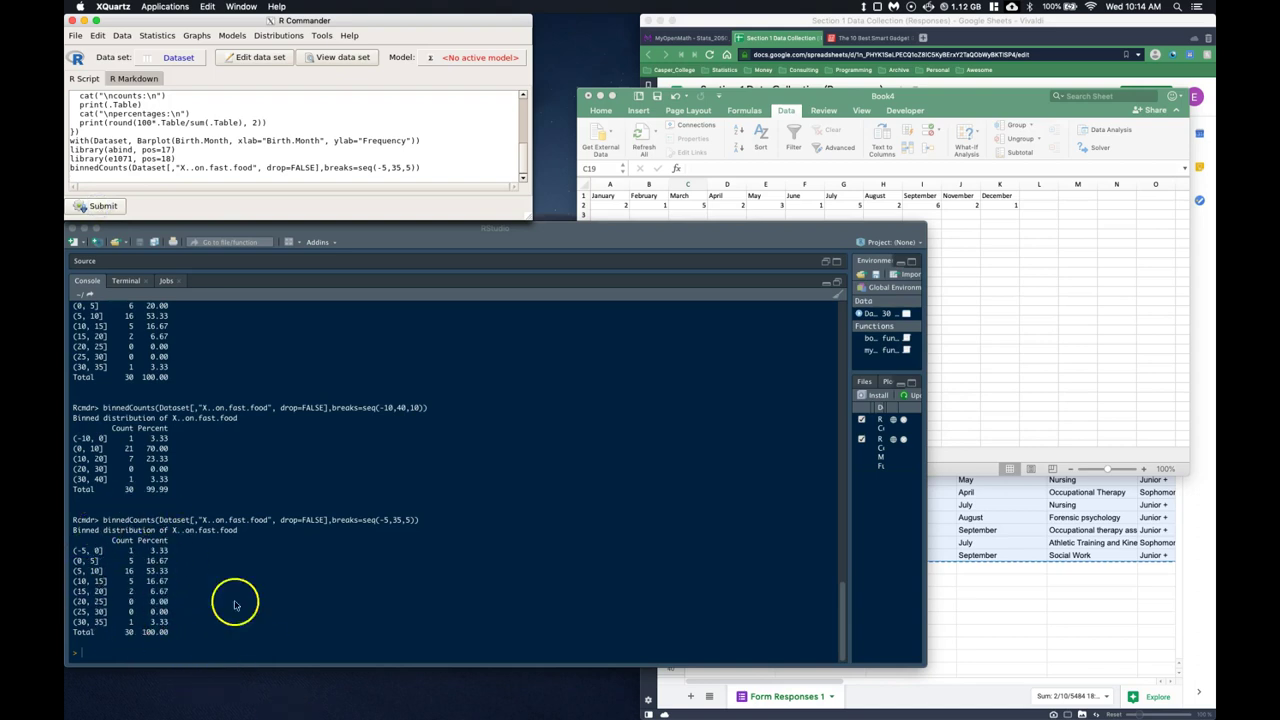
- Copy the binned distribution table for breaks seq(-5,35,5) from the RStudio console, from its Count and Percent header through the Total row
left_click(176, 638)
left_click_drag(170, 632, 75, 298)
left_click_drag(70, 553, 73, 543)
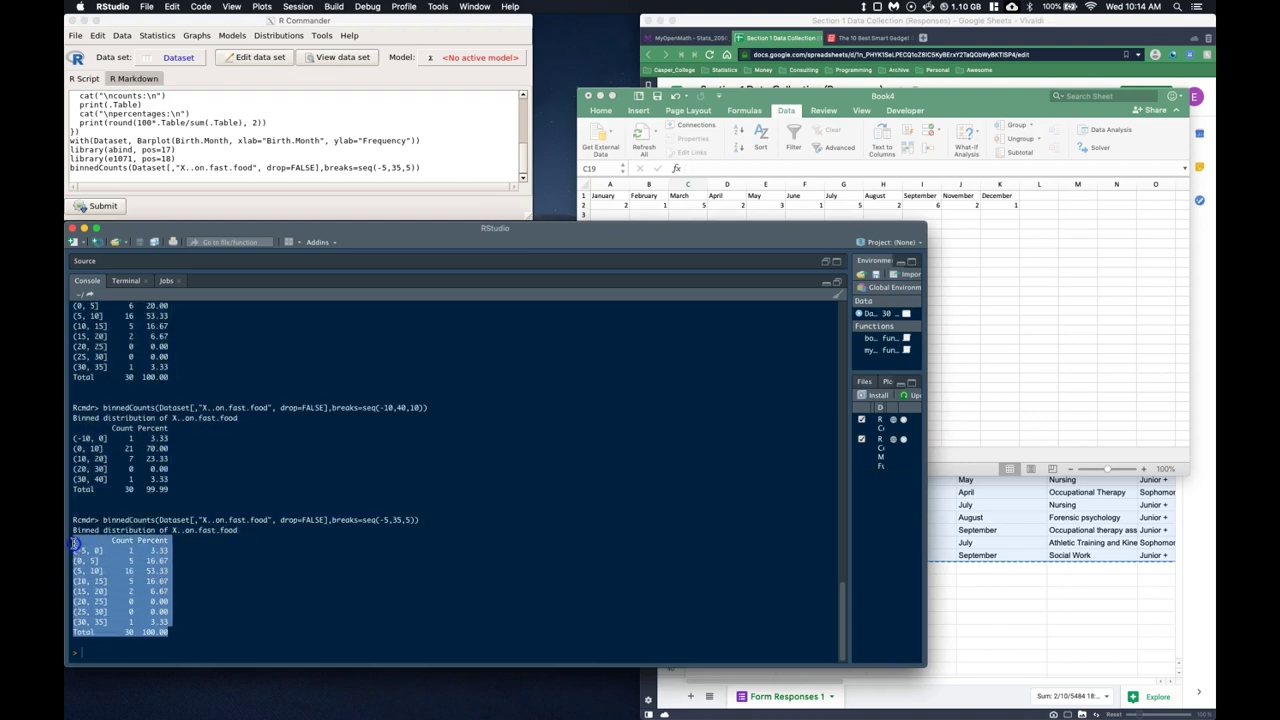
right_click(92, 552)
left_click(111, 578)
- Switch to the Excel workbook, add a new sheet, and paste the copied binned table at A1
left_click(1020, 594)
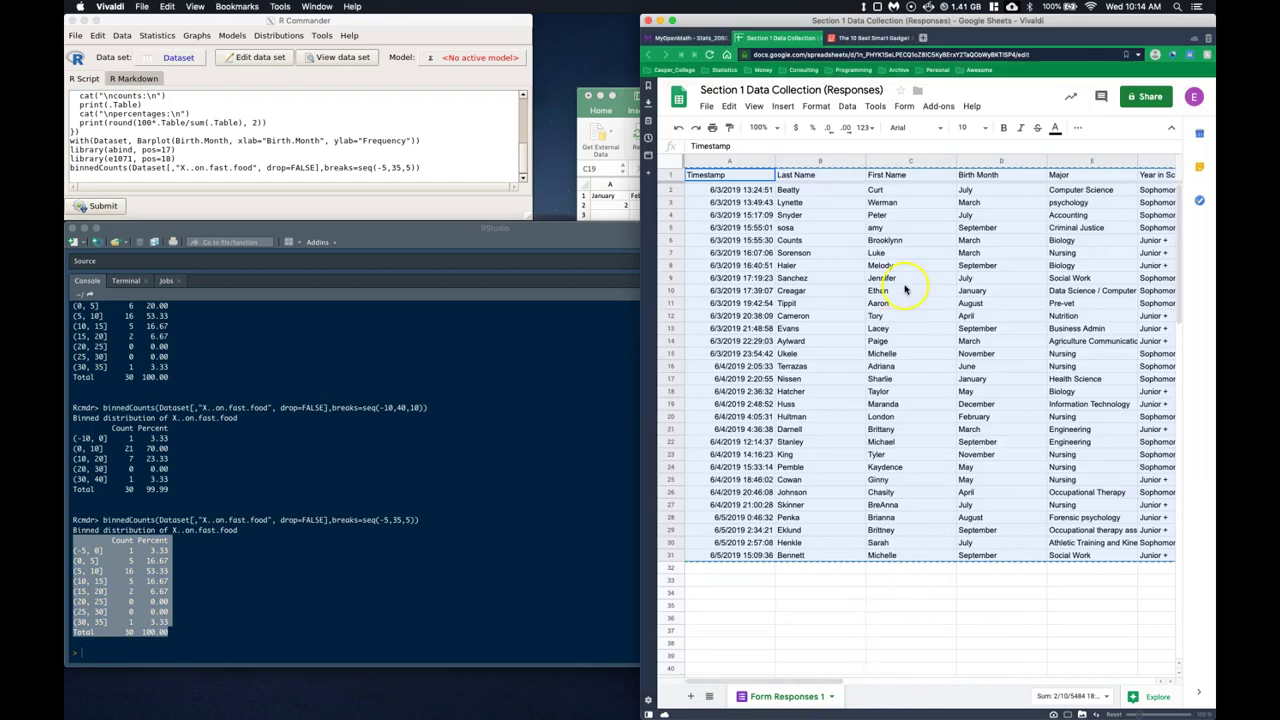
left_click(636, 138)
left_click(797, 348)
scroll(691, 363, "down", 2)
left_click(719, 453)
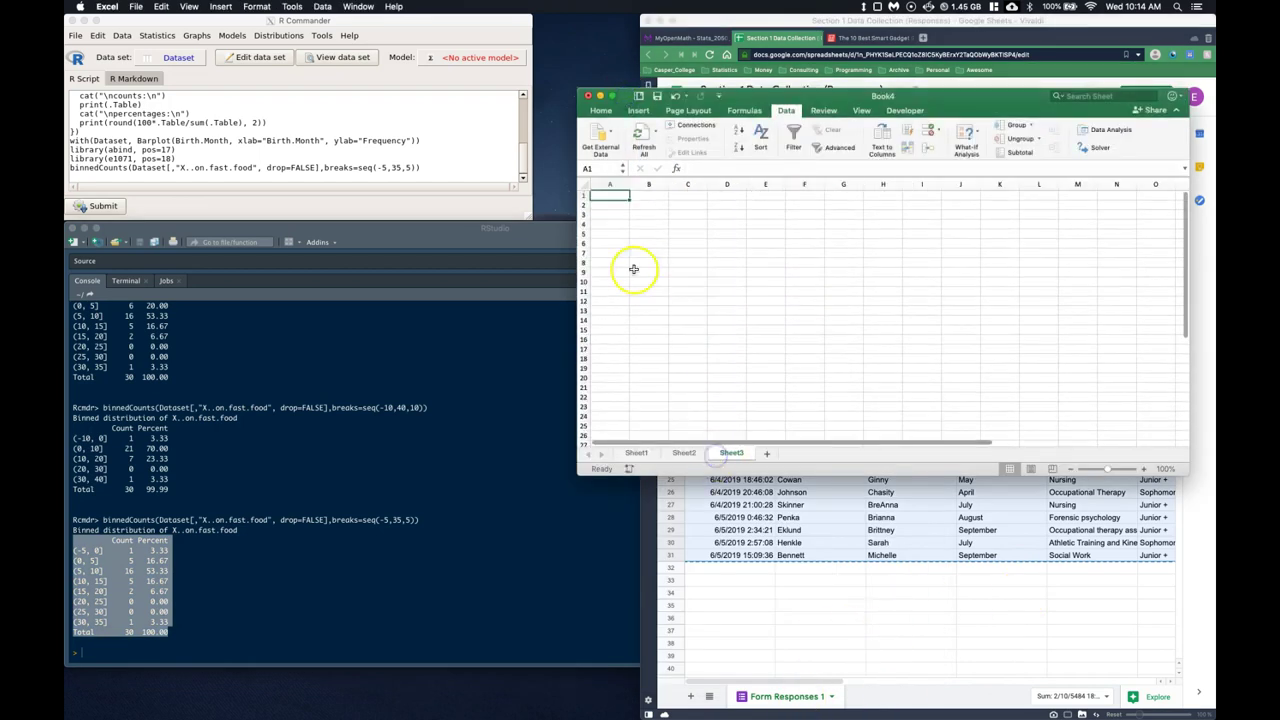
right_click(605, 196)
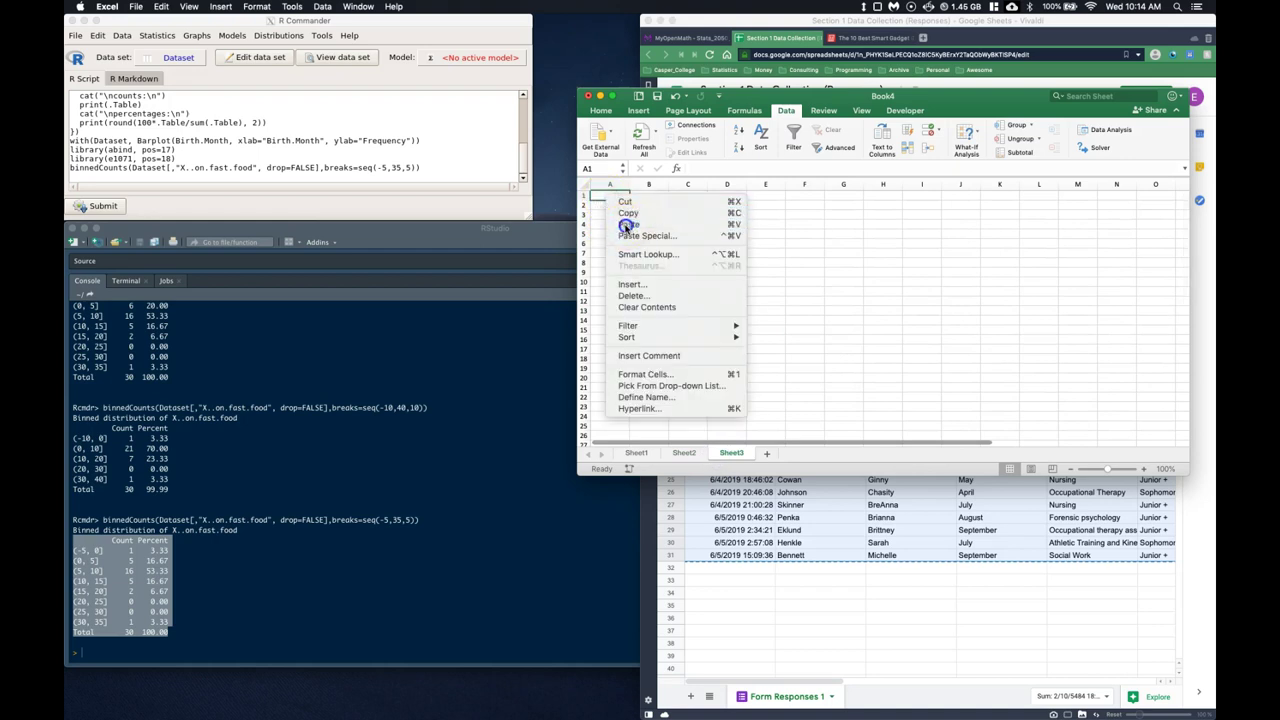
left_click(626, 224)
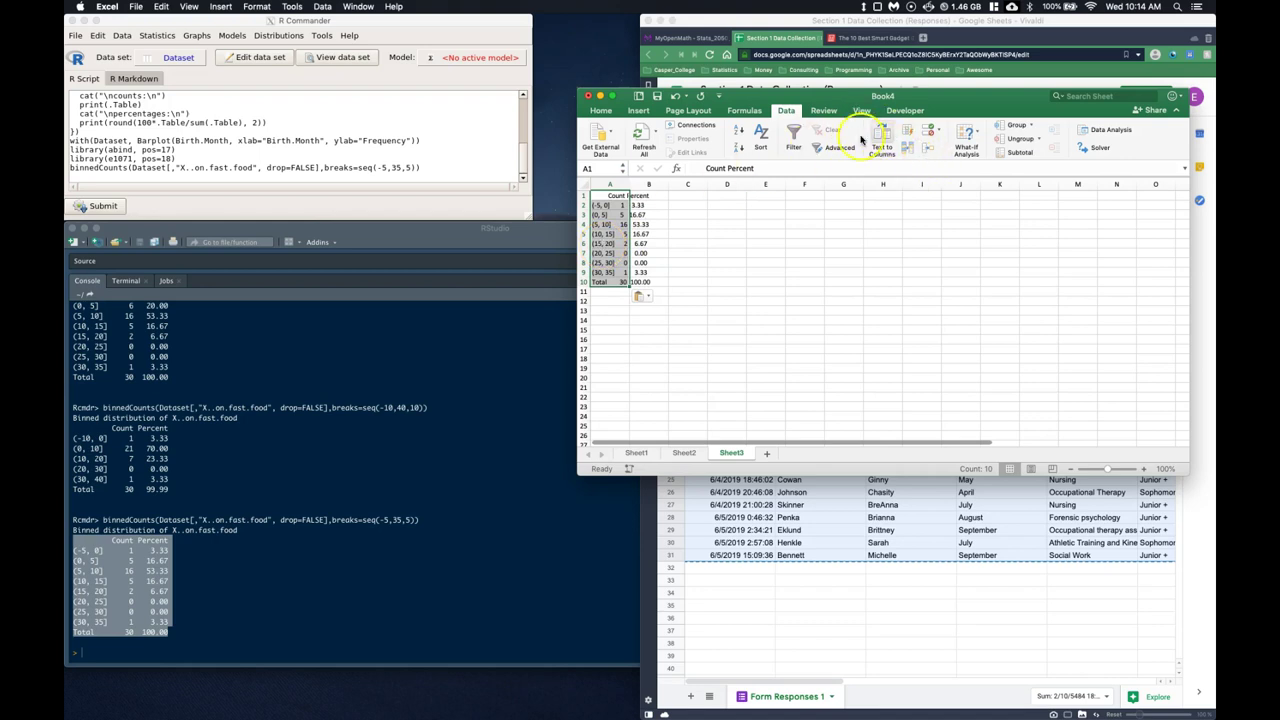
- Split the pasted table into interval, Count and Percent columns using fixed-width Text to Columns with General format and destination $A$1
left_click(882, 136)
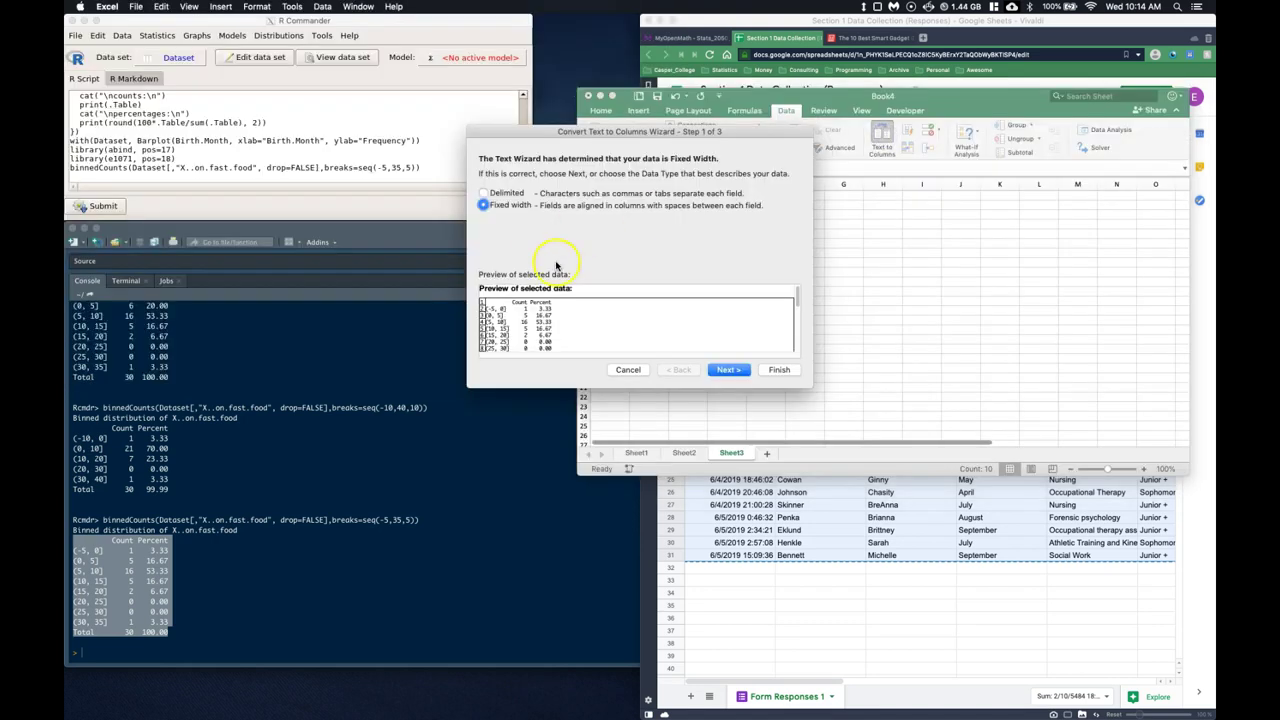
left_click(728, 369)
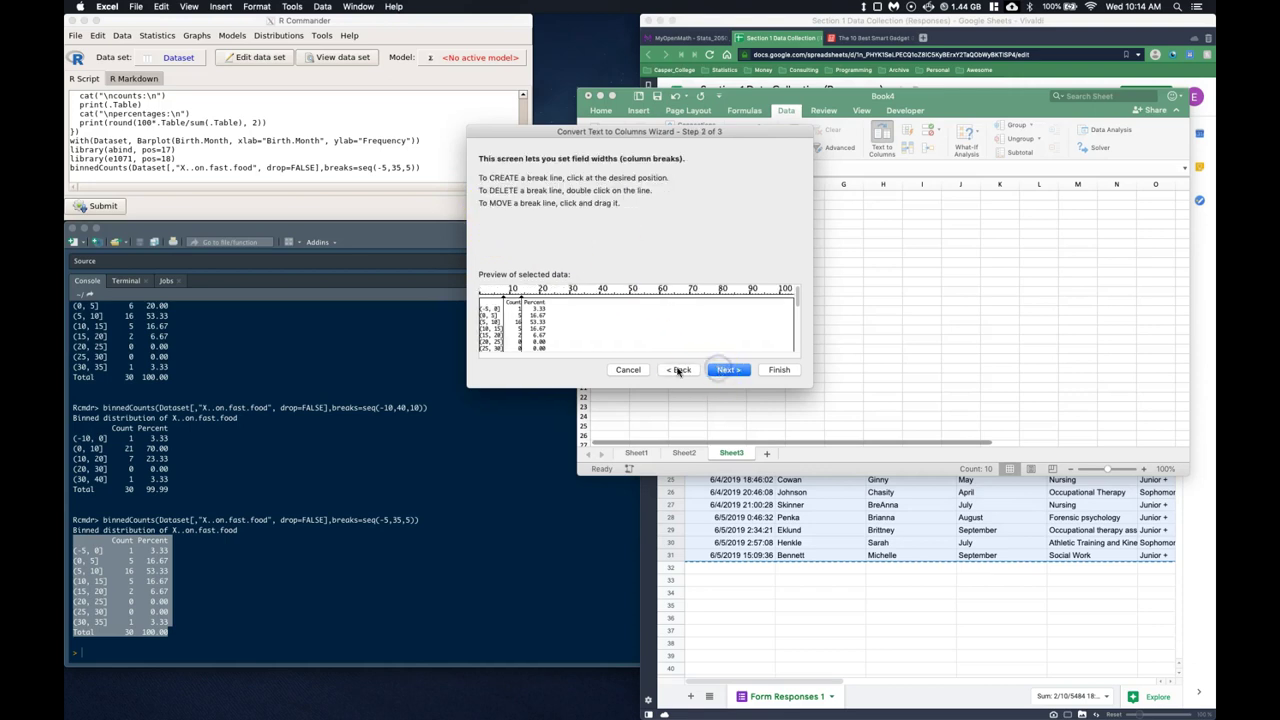
left_click(505, 310)
left_click(728, 369)
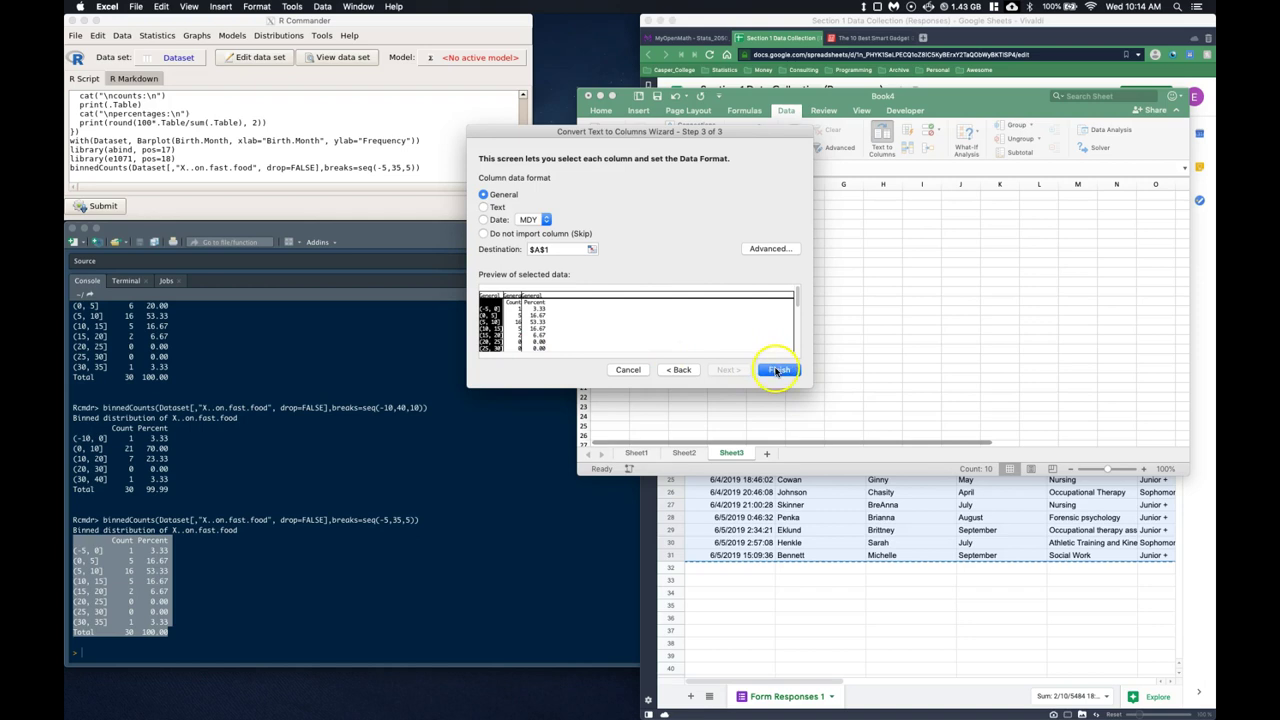
left_click(778, 370)
- Right-align the interval labels in cells A2:A9
mouse_move(608, 262)
left_mouse_down()
mouse_move(618, 222)
mouse_move(614, 272)
left_mouse_up()
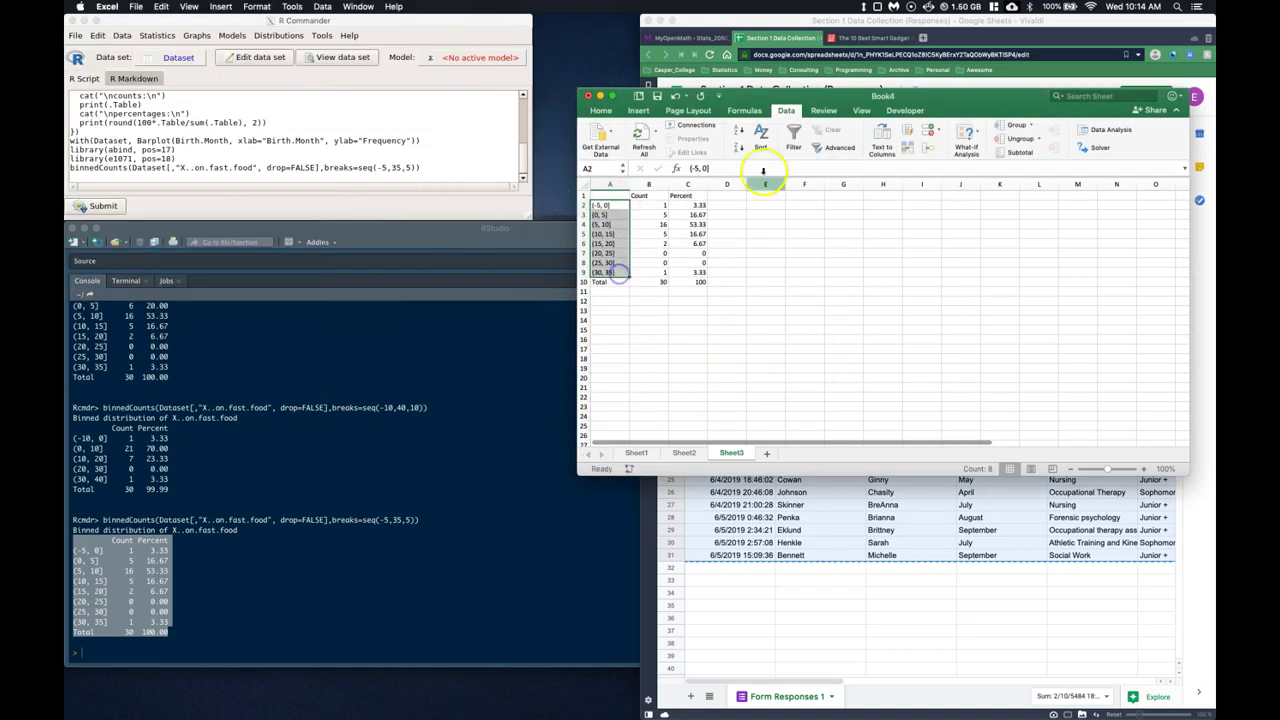
left_click(601, 111)
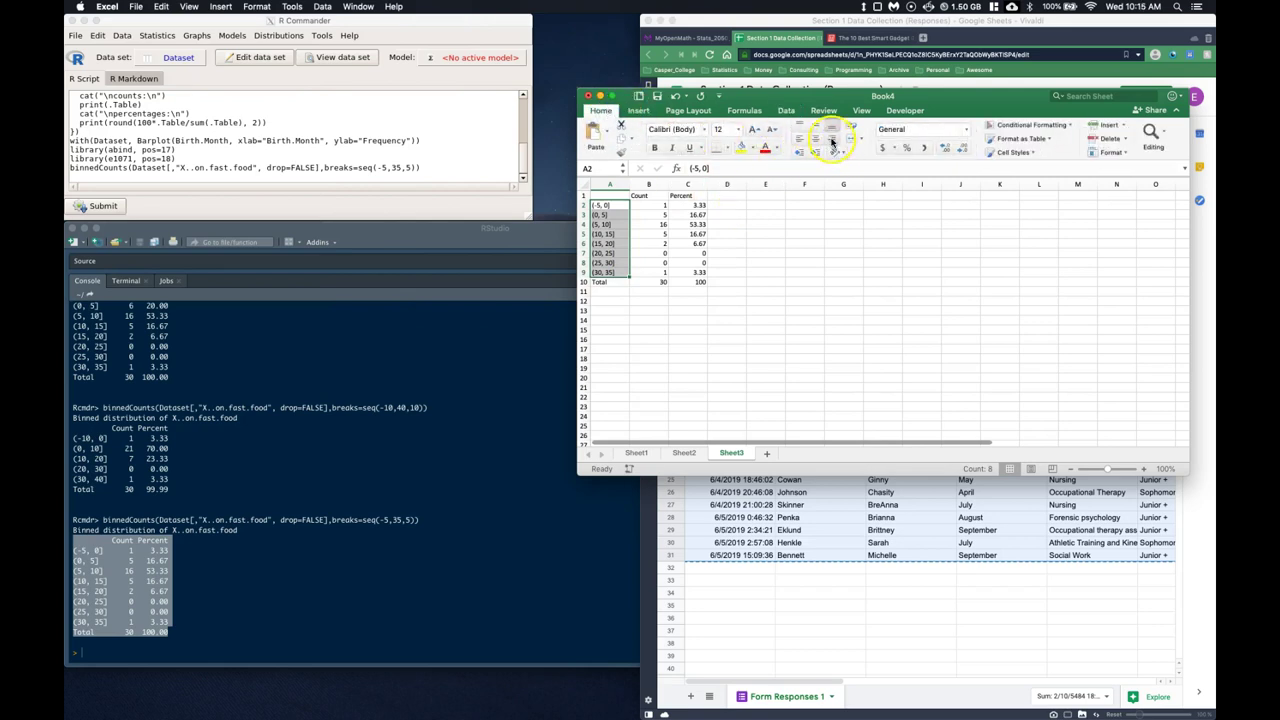
left_click(832, 140)
left_click(805, 214)
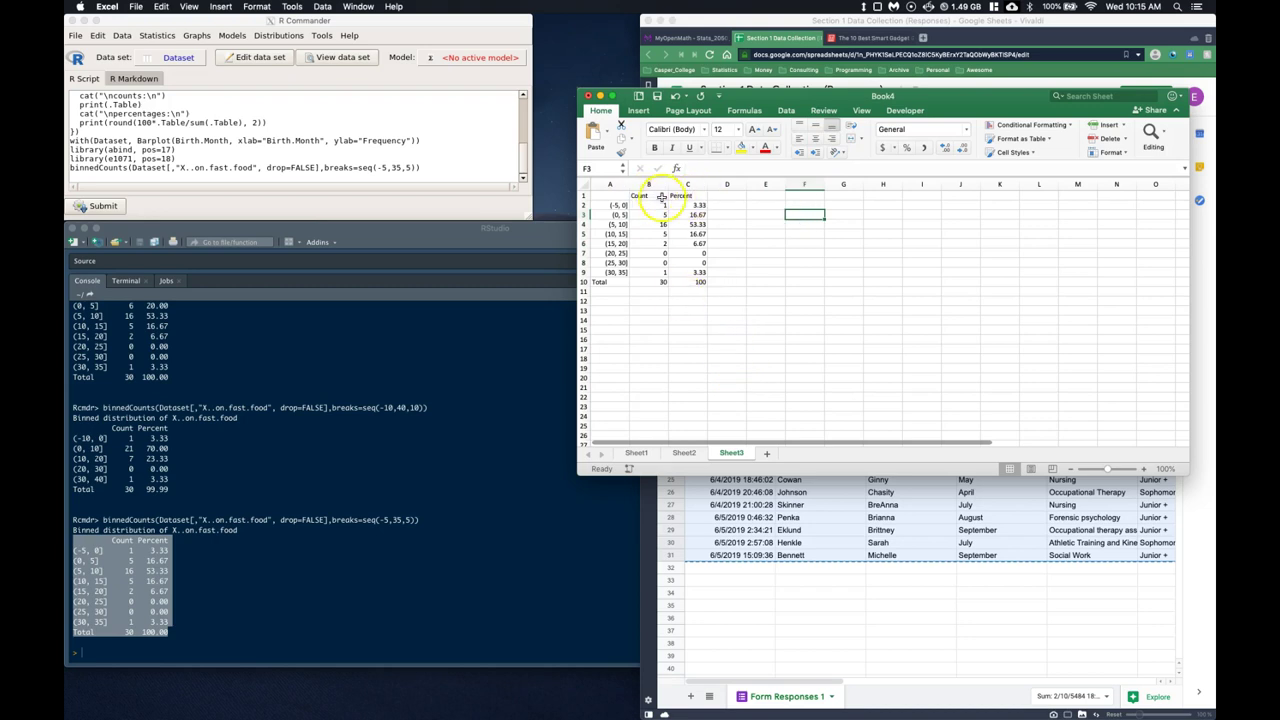
- Rename the B1 header as Count (Freq) and C1 as Percent (Rel Freq), and fit column C's width to its text
double_click(654, 194)
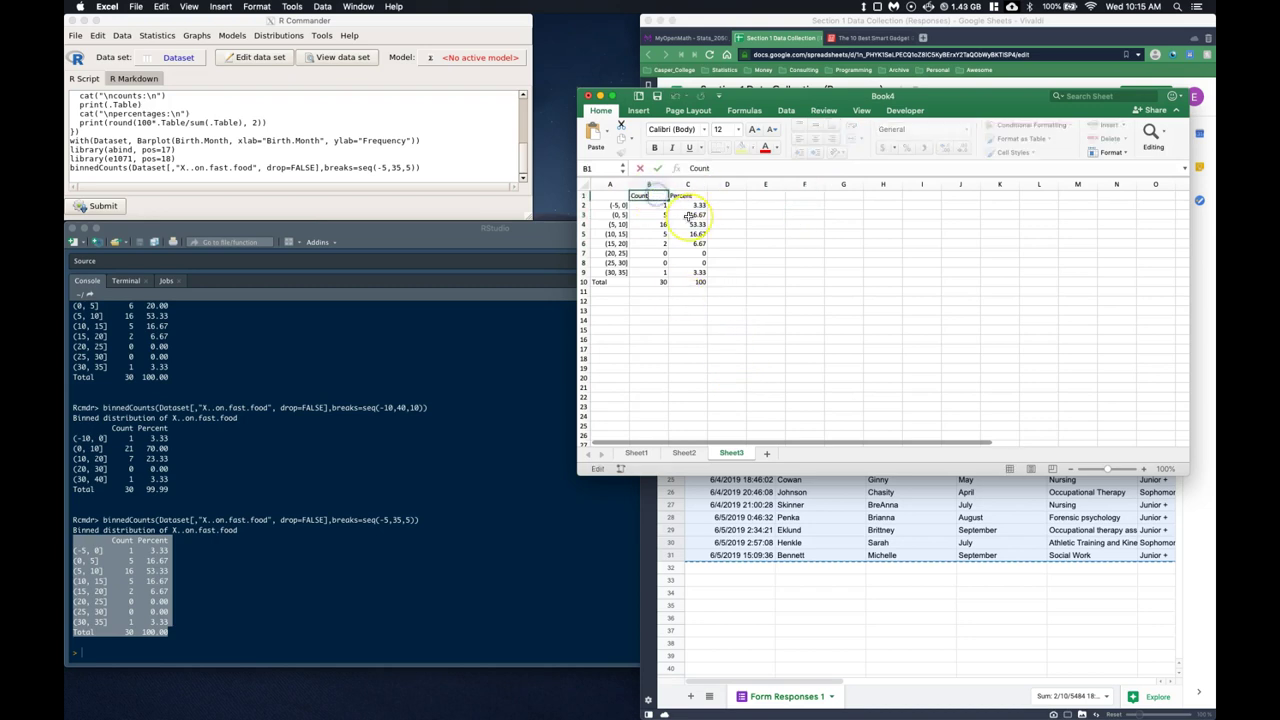
type("(Freq)")
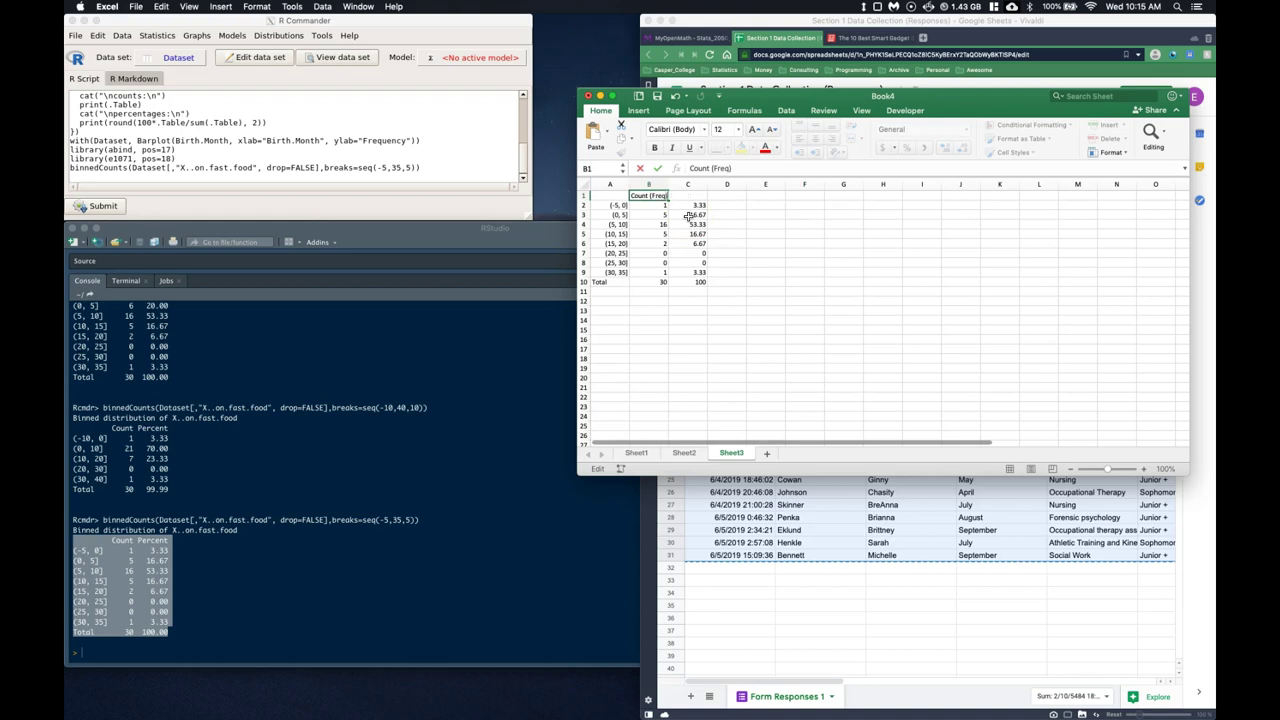
key("Tab")
type("Percent")
key("Return")
left_click(700, 192)
double_click(700, 192)
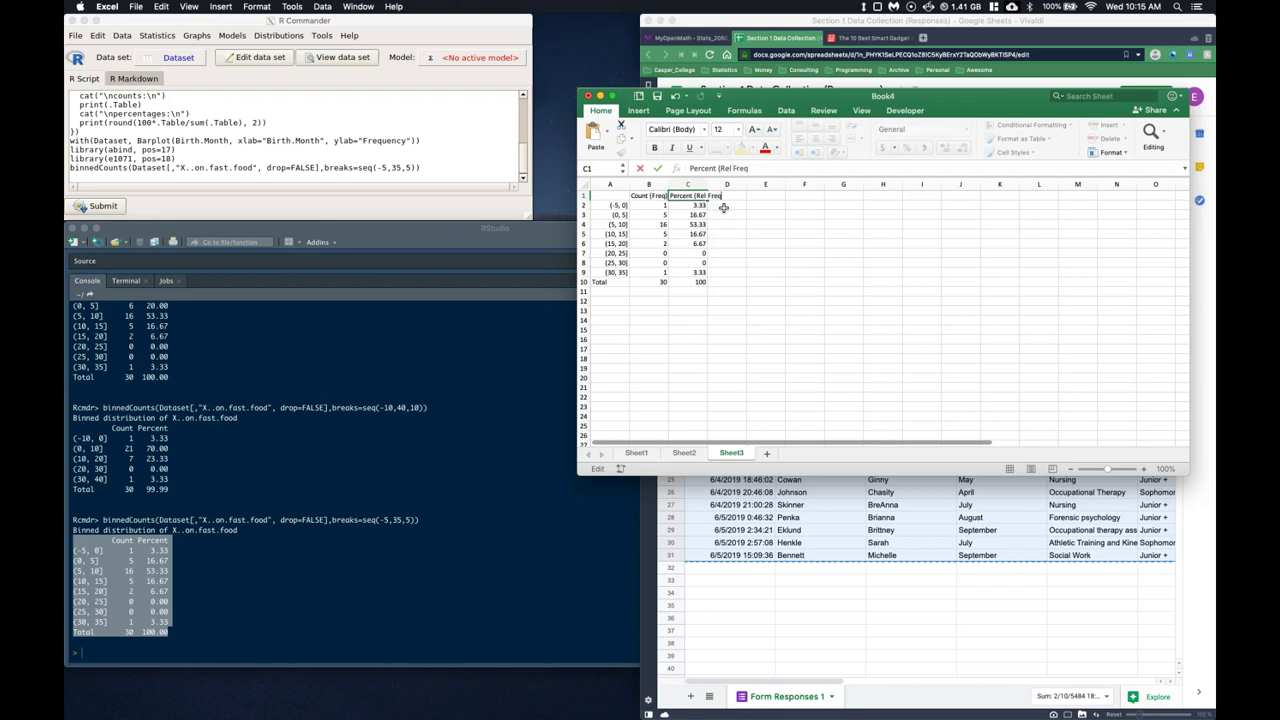
key("Return")
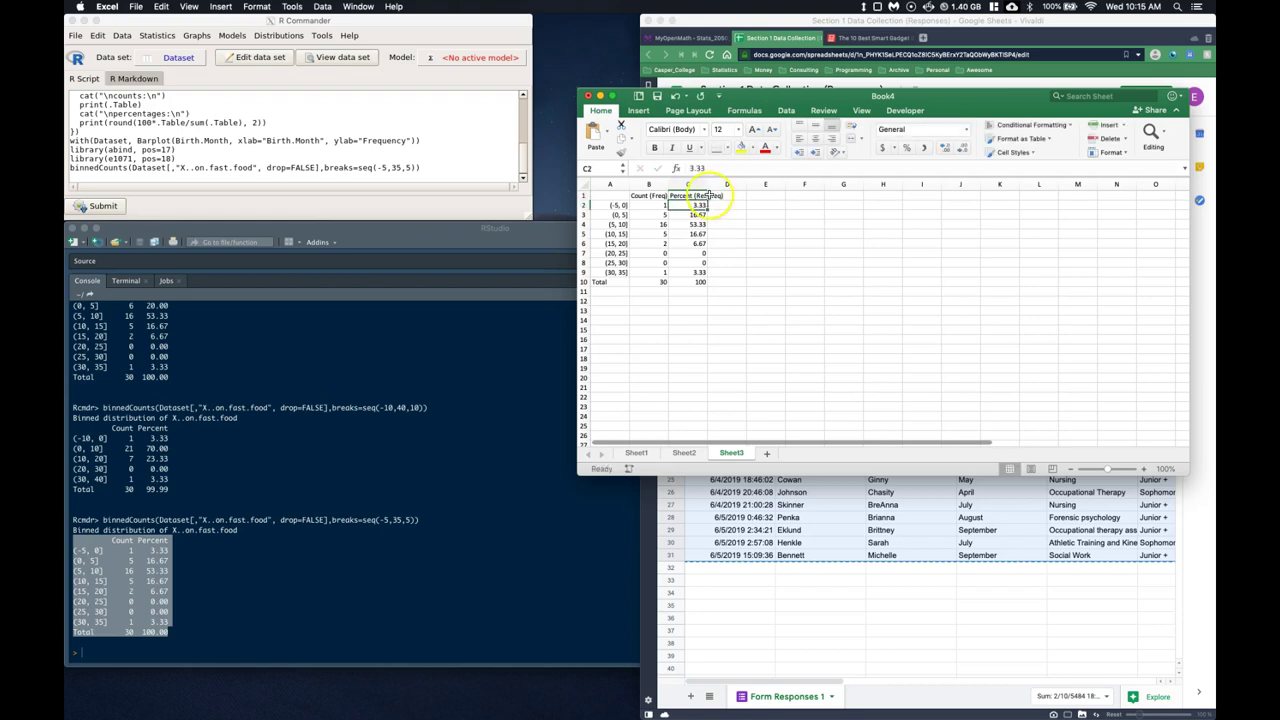
double_click(727, 184)
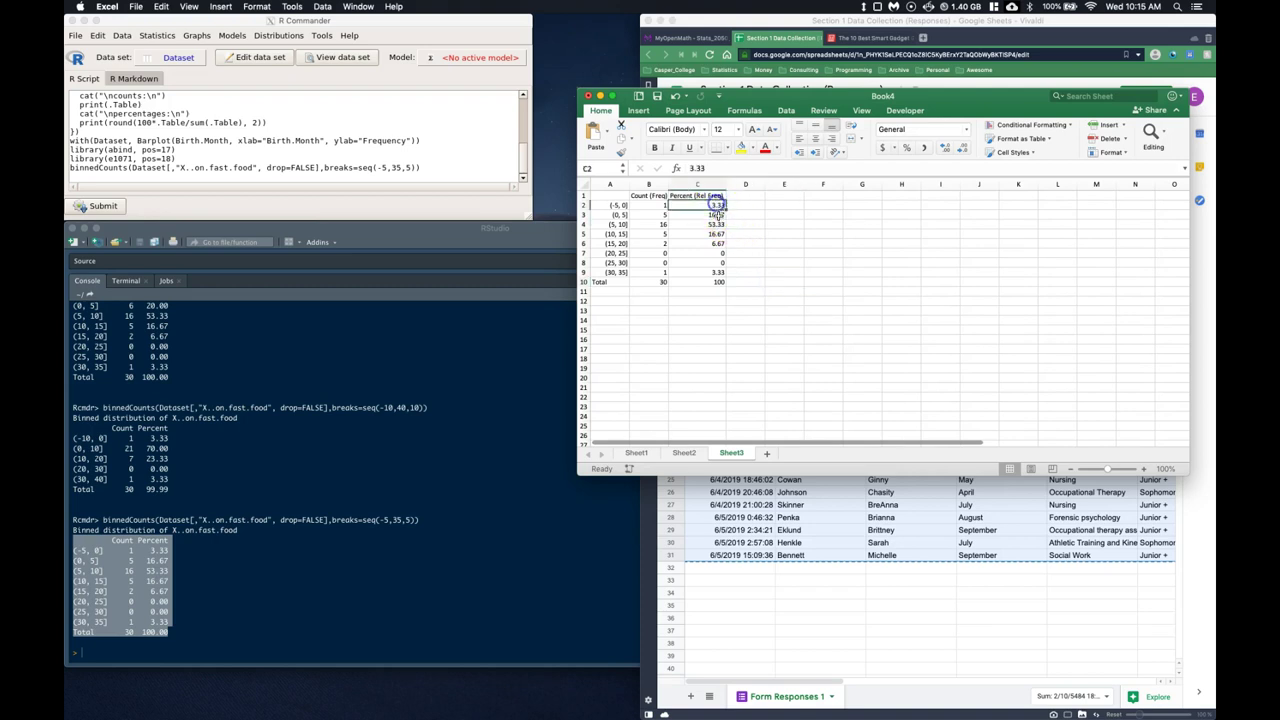
- Replace the percent values in C2:C9 with relative frequencies by entering =B2/$B$10 in C2 and filling it down
left_click(718, 243)
left_click(718, 262)
left_click(718, 273)
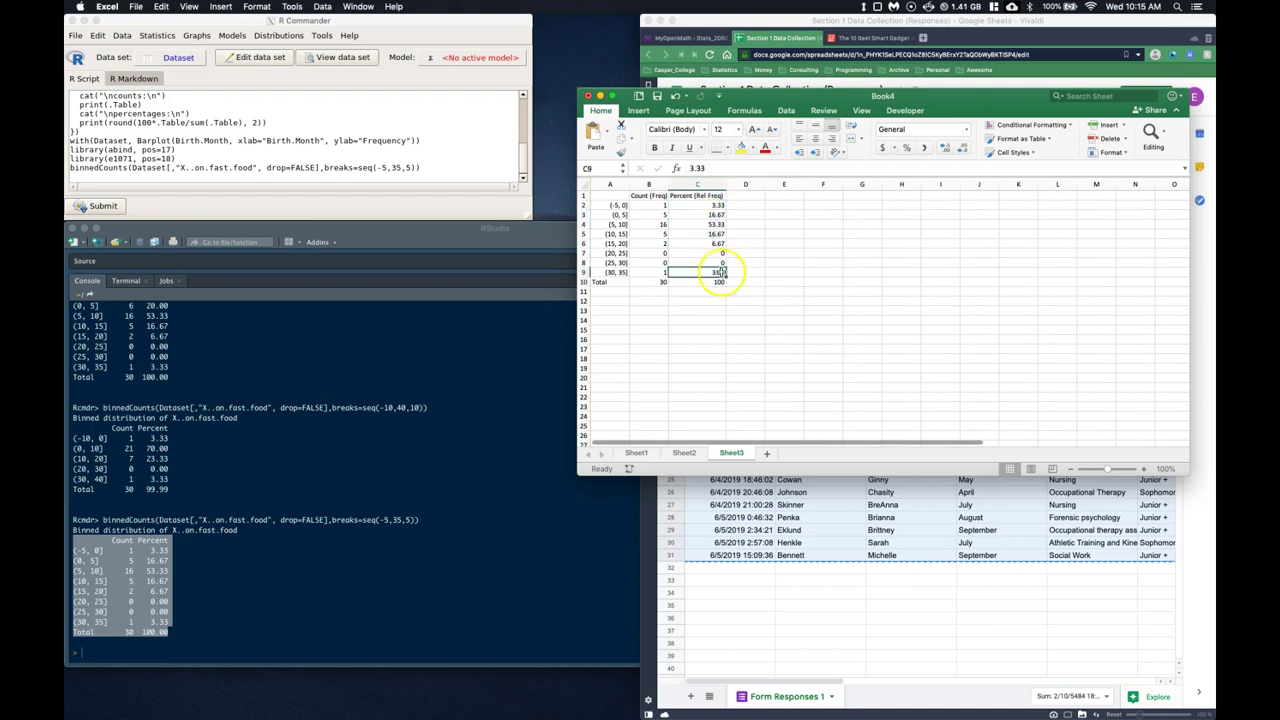
left_click(700, 206)
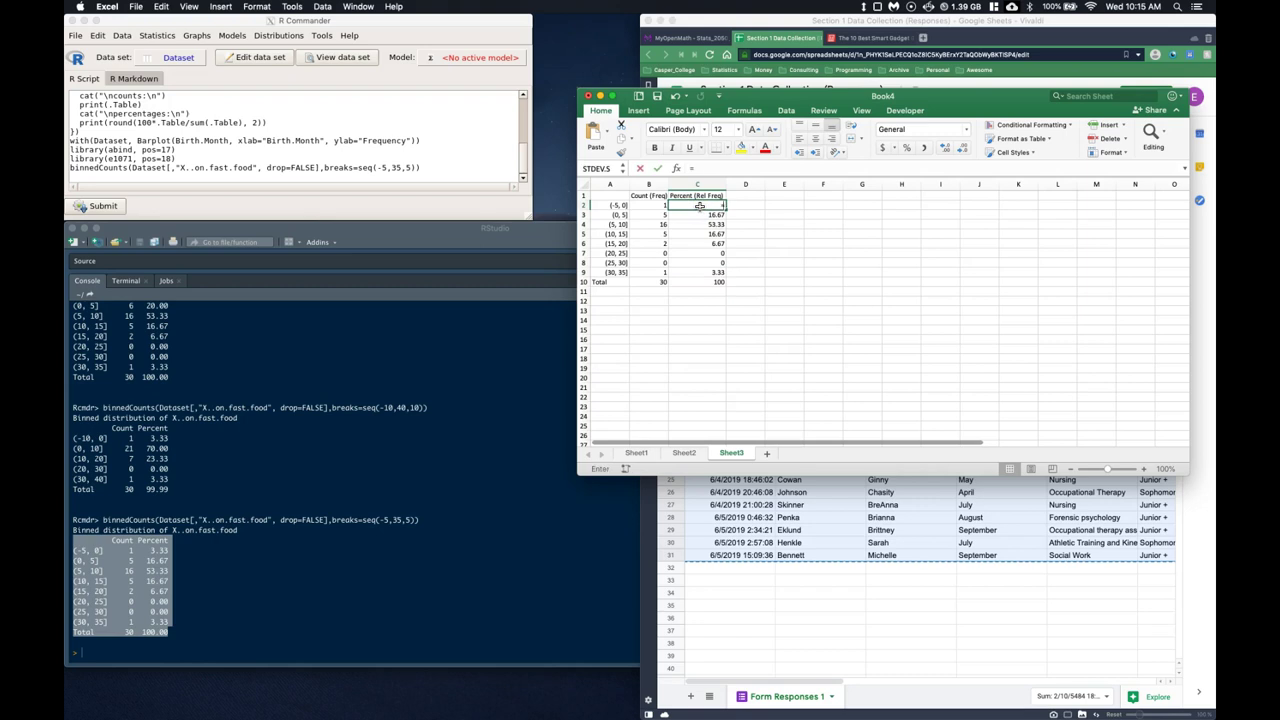
type("=")
left_click(650, 206)
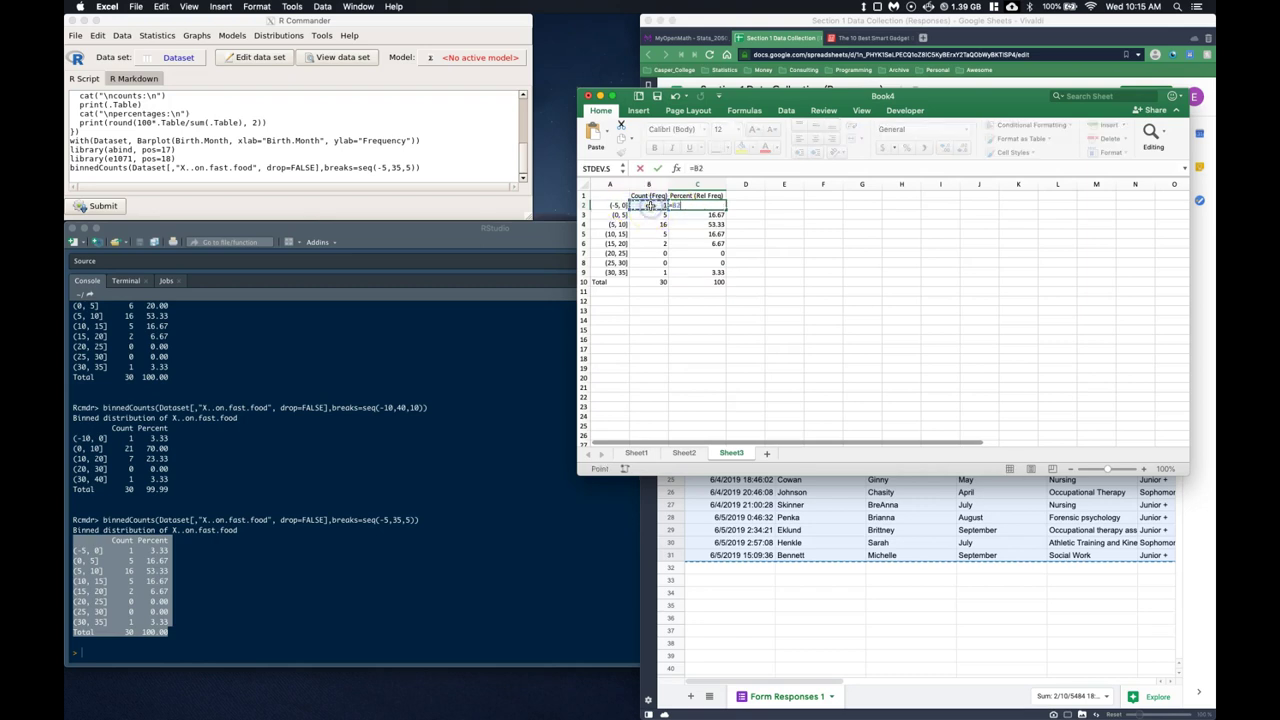
type("/")
left_click(662, 281)
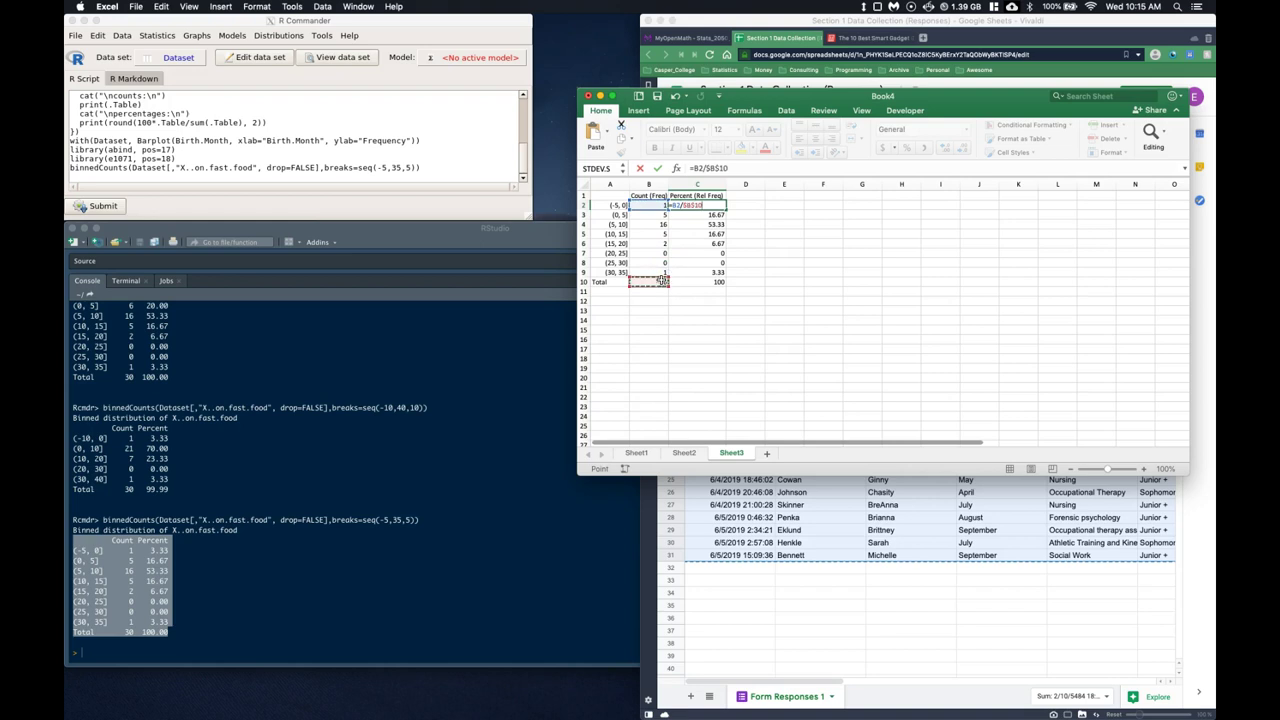
key("Return")
left_click(697, 206)
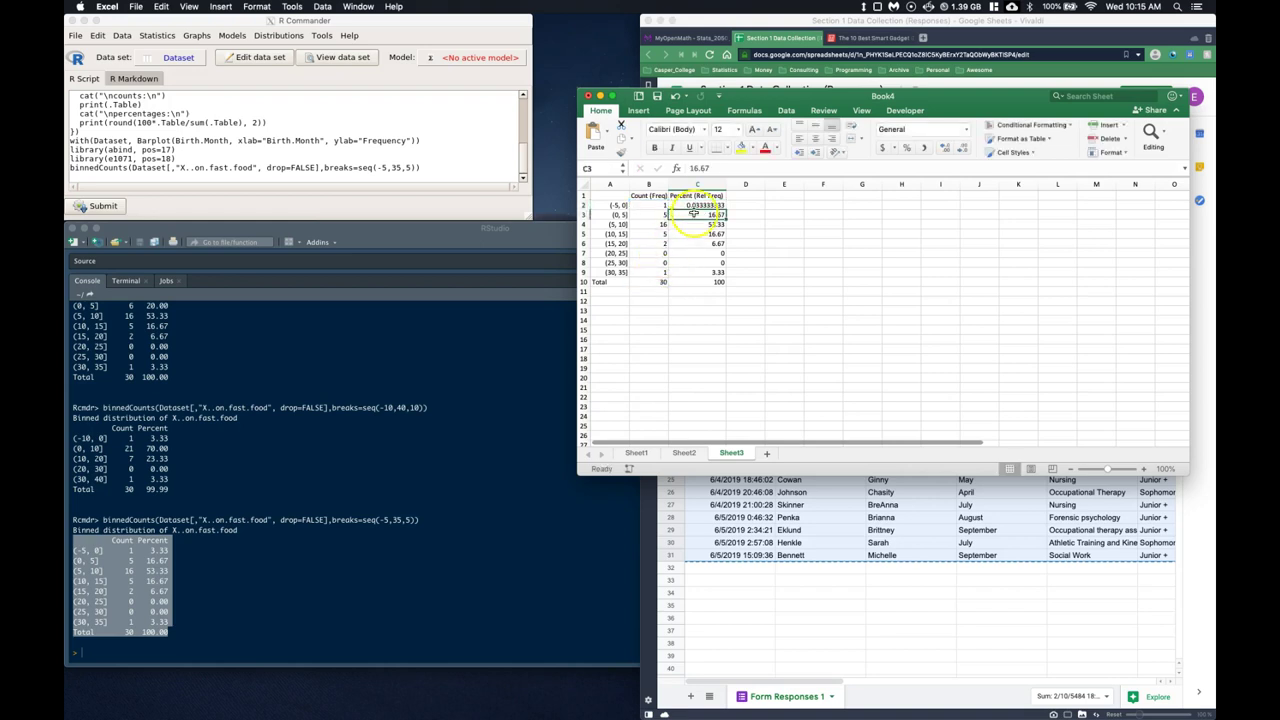
left_click_drag(727, 207, 740, 303)
- Enter =sum(C2:C9) in C10 to total the relative frequencies
left_click(703, 283)
type("=sum(")
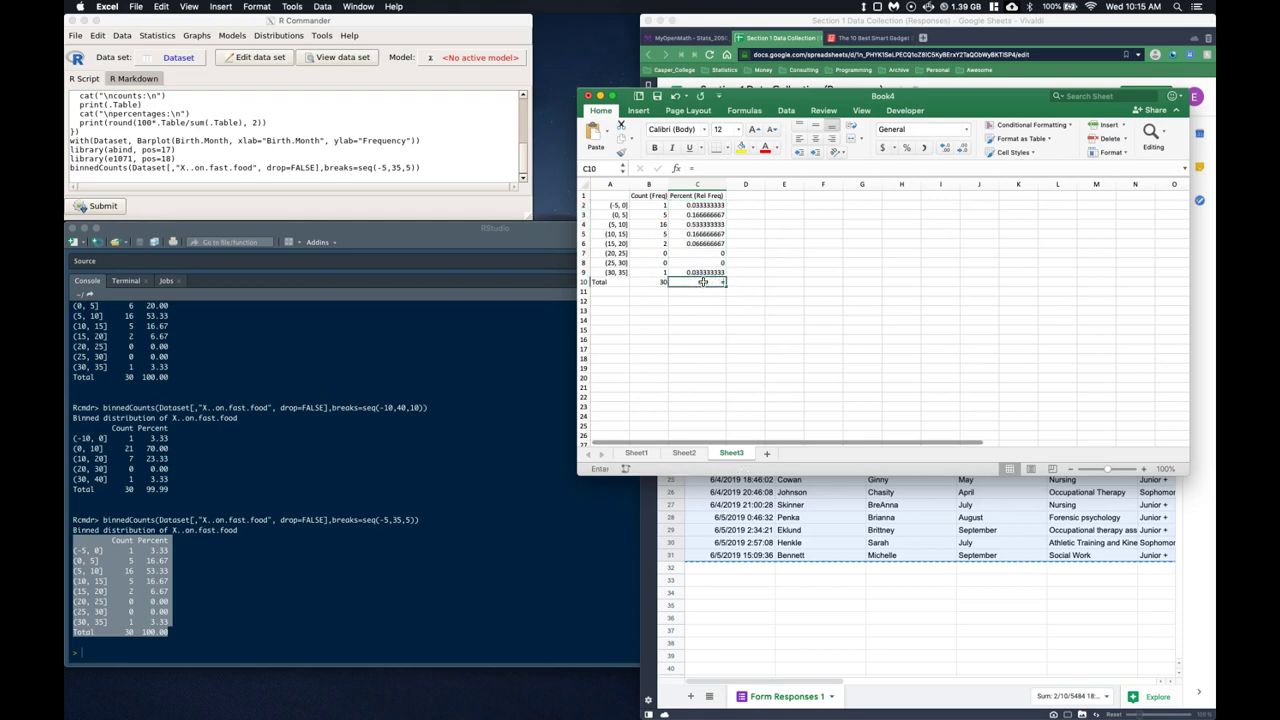
left_click_drag(700, 205, 703, 272)
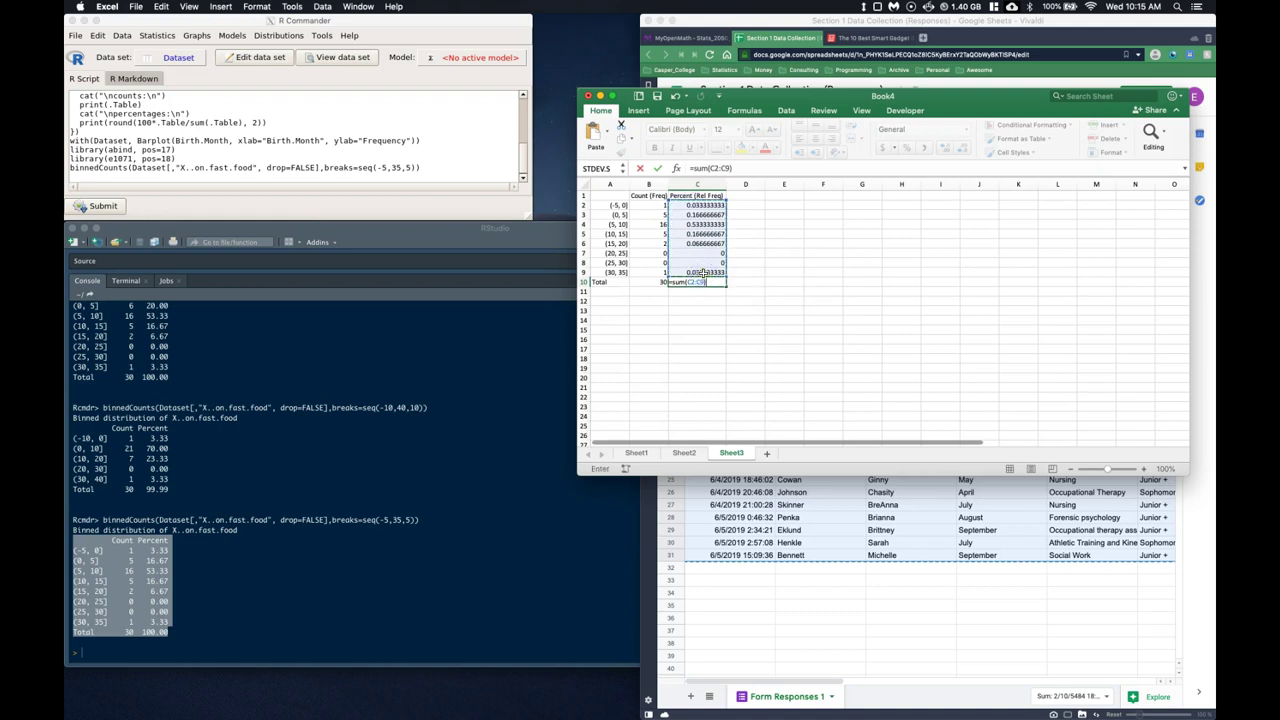
key("Return")
left_click(765, 316)
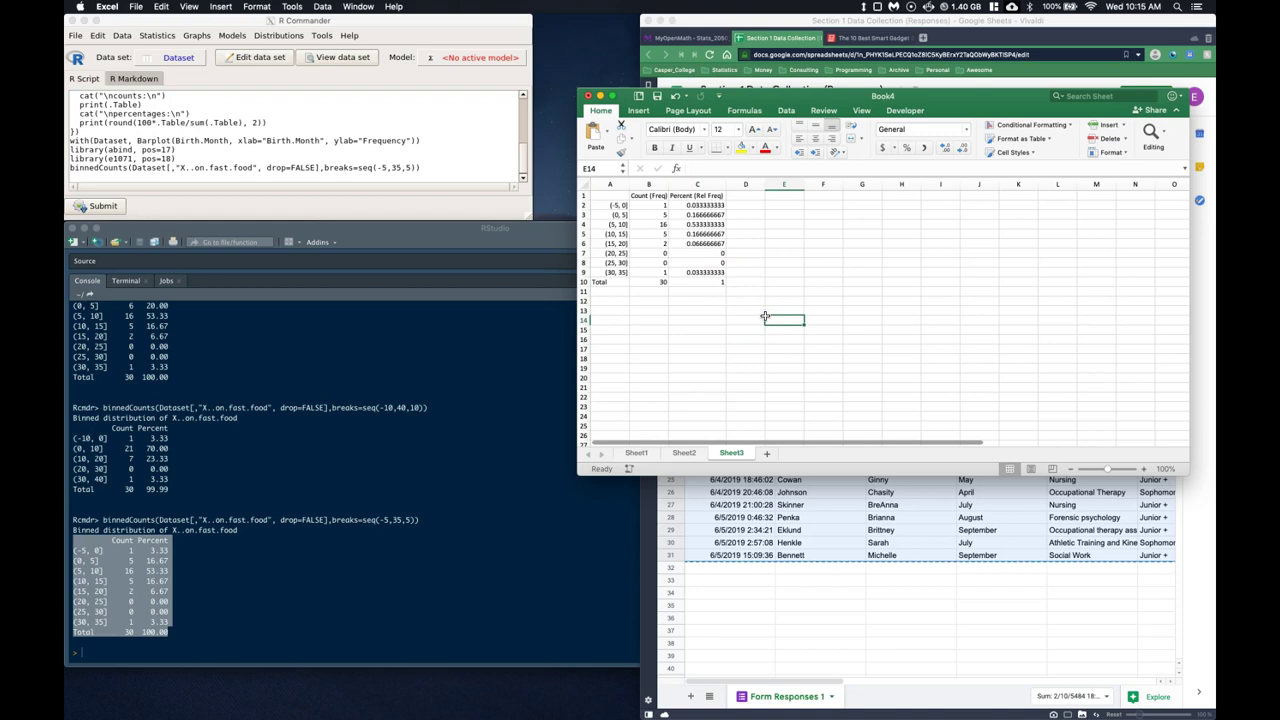
- Add the header Cumulative Frequency in cell D1
left_click(747, 196)
type("Cum")
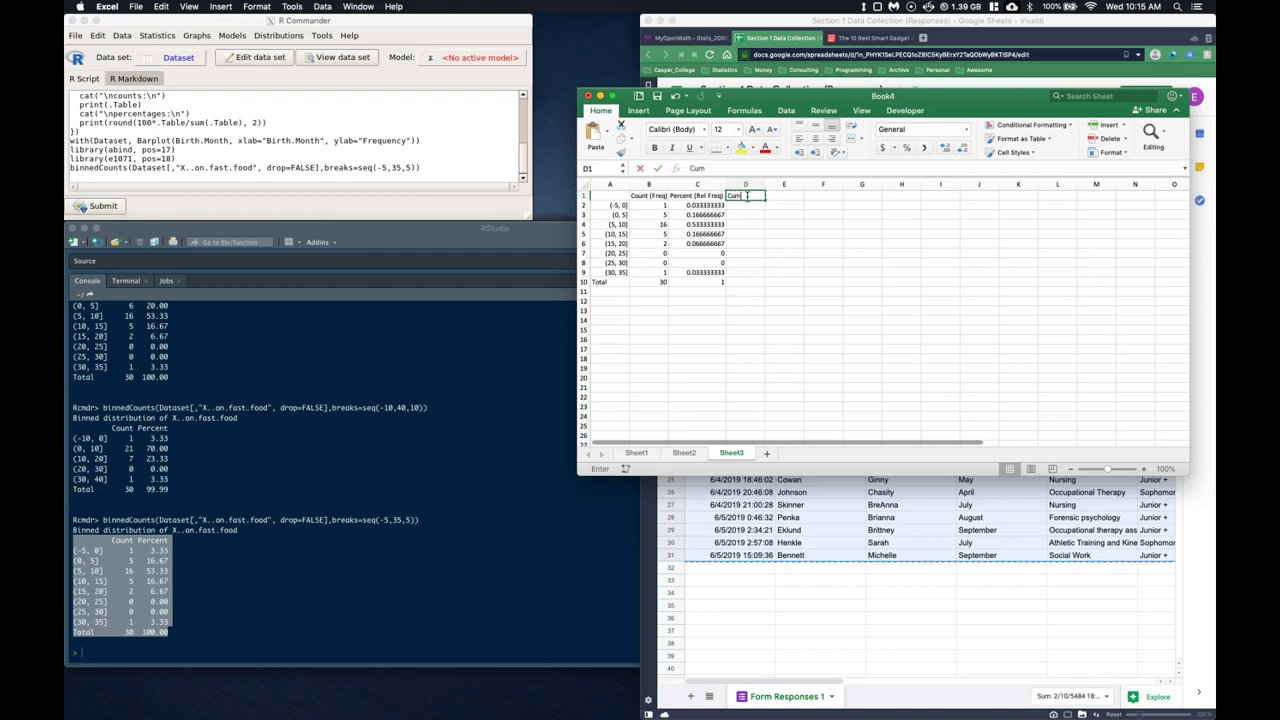
type("ulative Frequency")
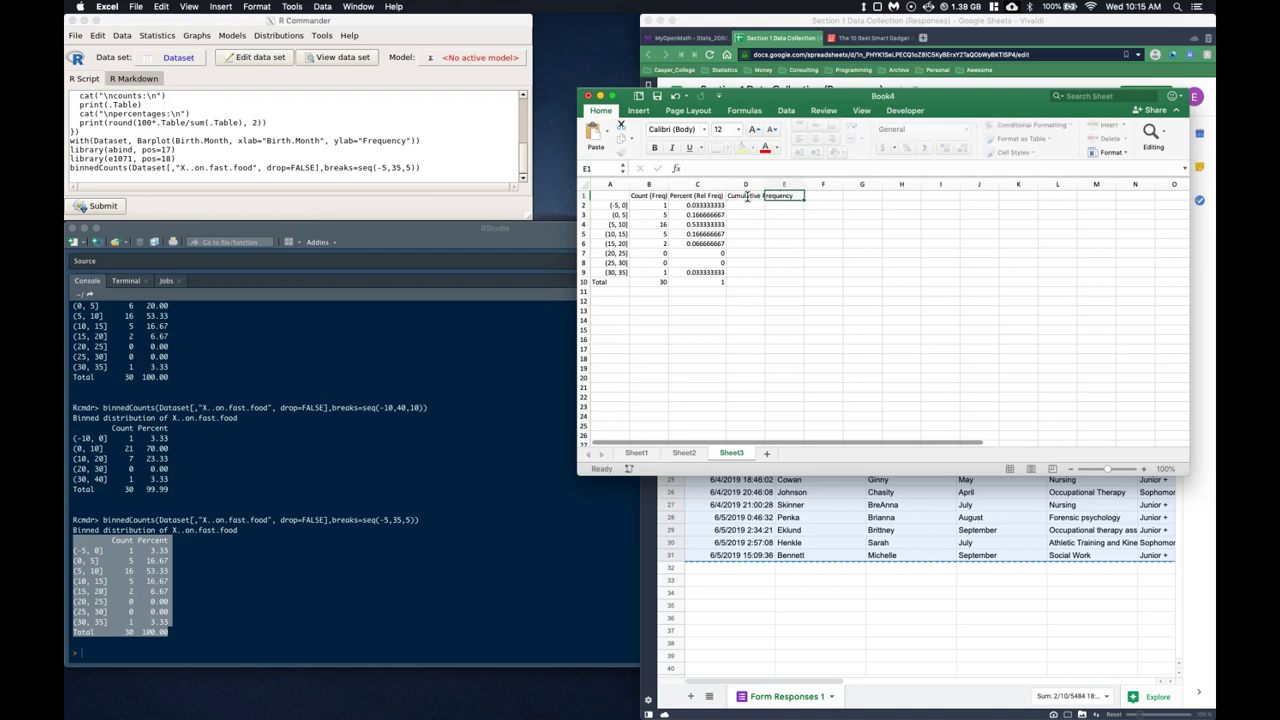
key("Return")
- Copy the D1 header into E1 as Cumulative Relative Frequency, and fit the widths of columns D and E to their headers
left_click(745, 195)
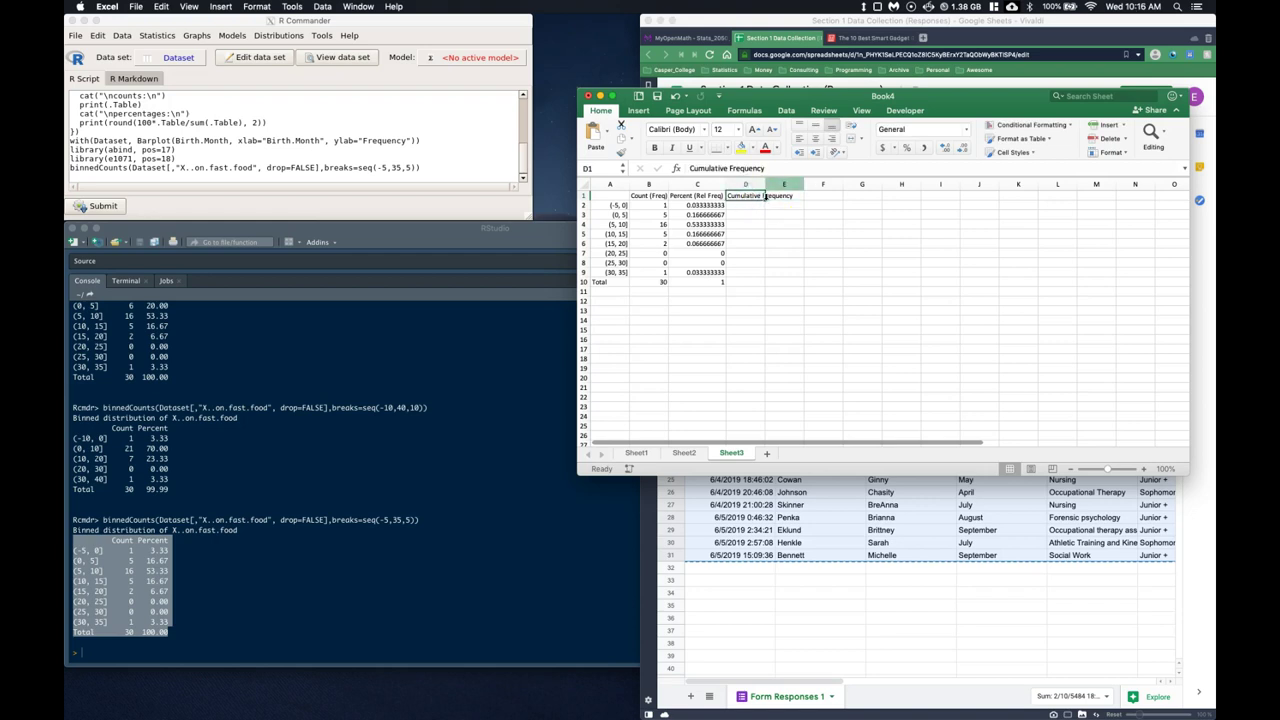
key("super+c")
left_click(797, 194)
key("Return")
left_click(730, 168)
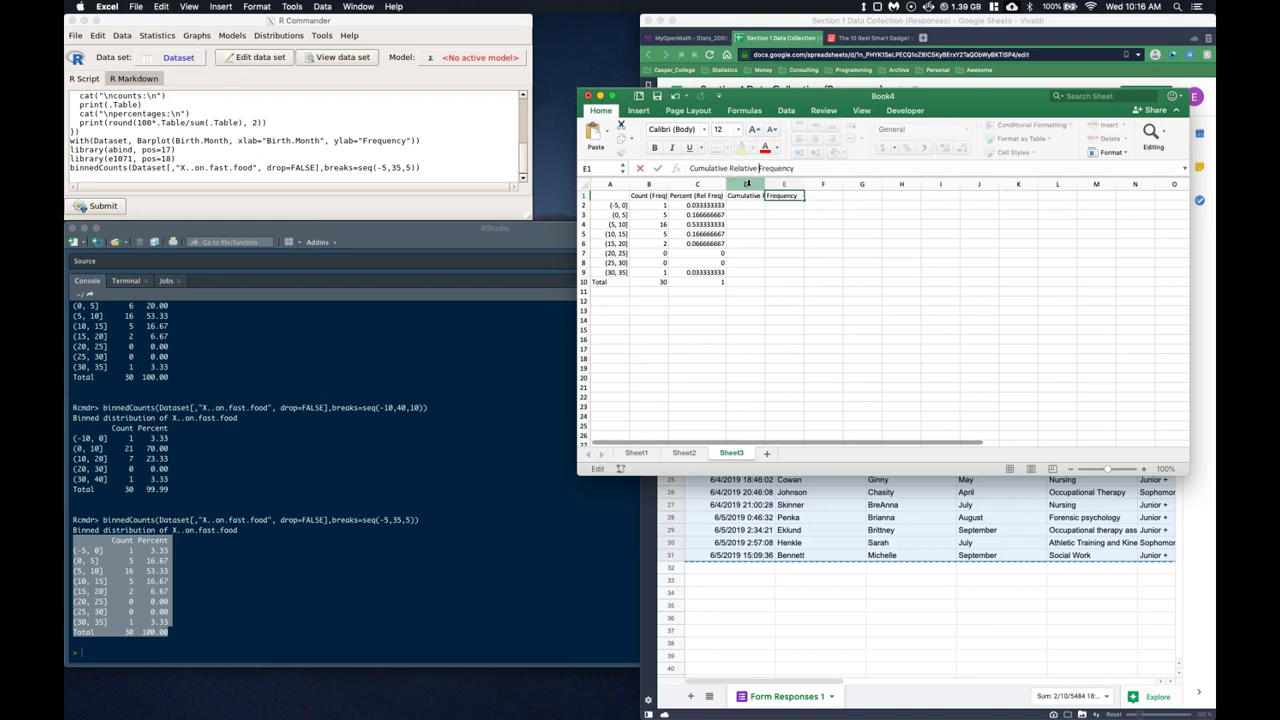
type("Relative")
left_click(814, 223)
double_click(766, 186)
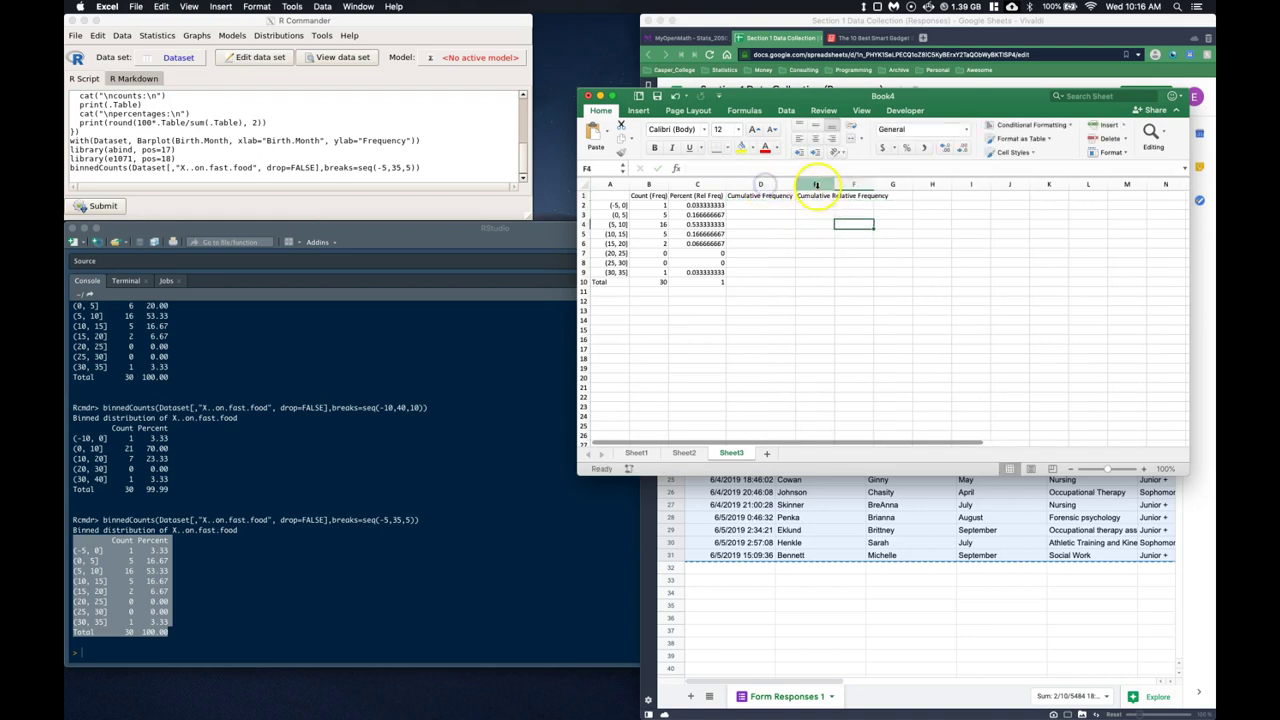
double_click(834, 184)
left_click(765, 205)
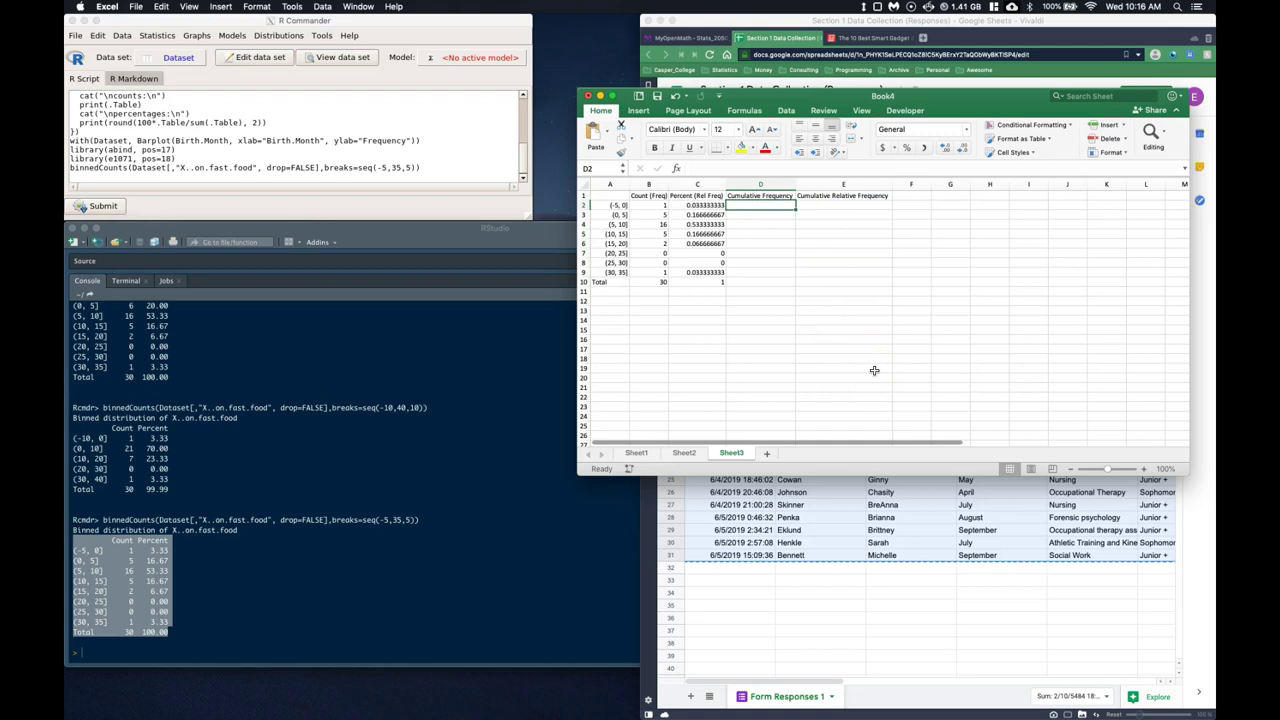
left_click_drag(786, 251, 660, 205)
left_click(660, 205)
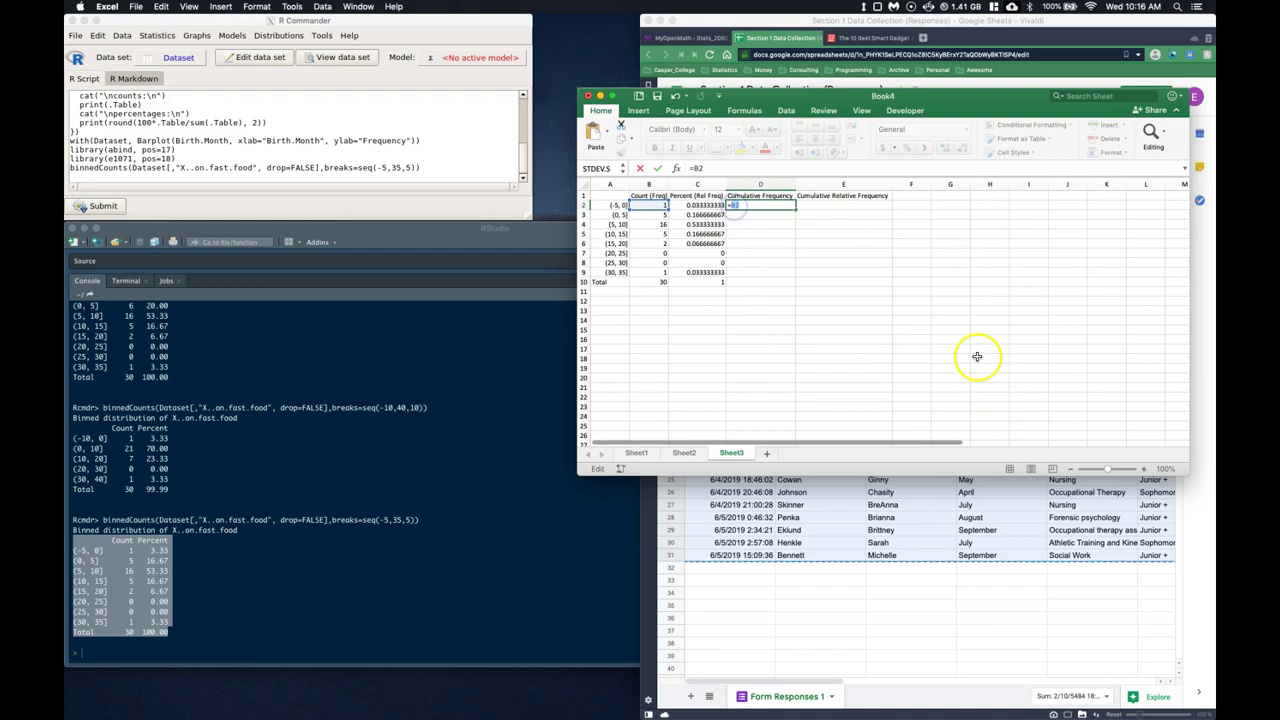
key("Escape")
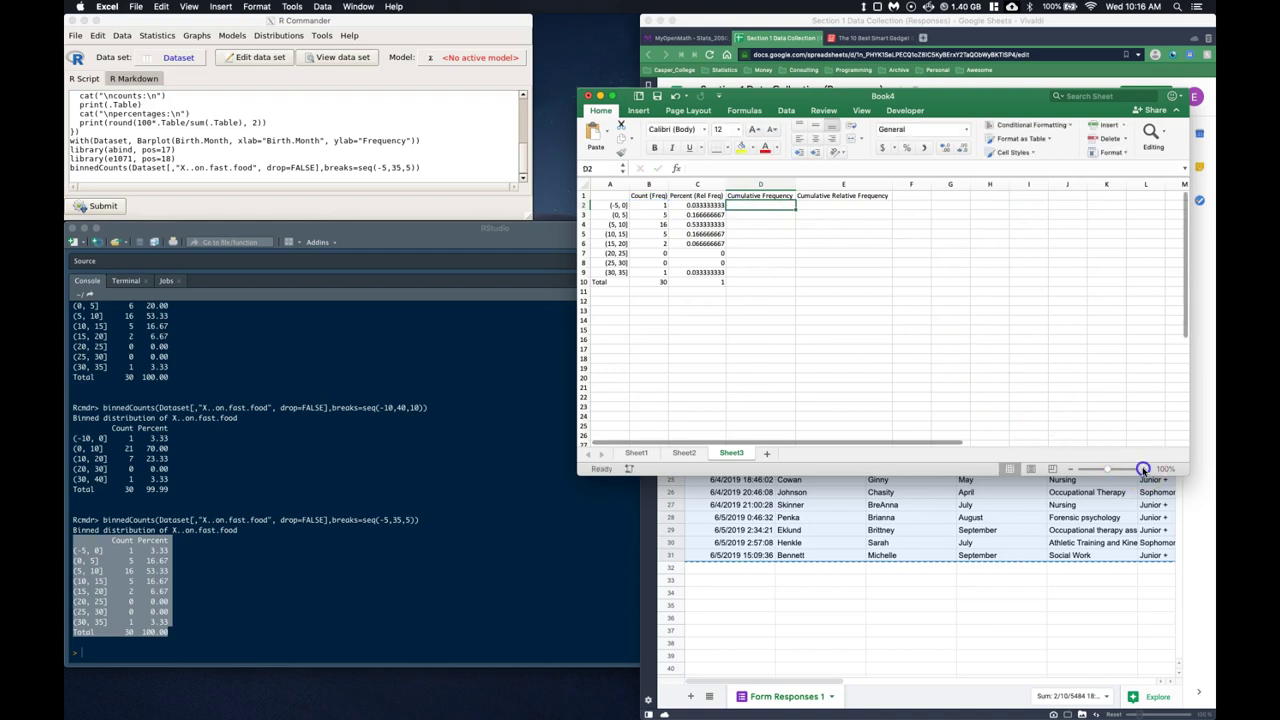
- Zoom the sheet to 200% and enlarge the workbook window to show the whole frequency table
left_click(1143, 469)
left_click(1143, 469)
left_click(1143, 469)
left_click_drag(913, 479, 1143, 571)
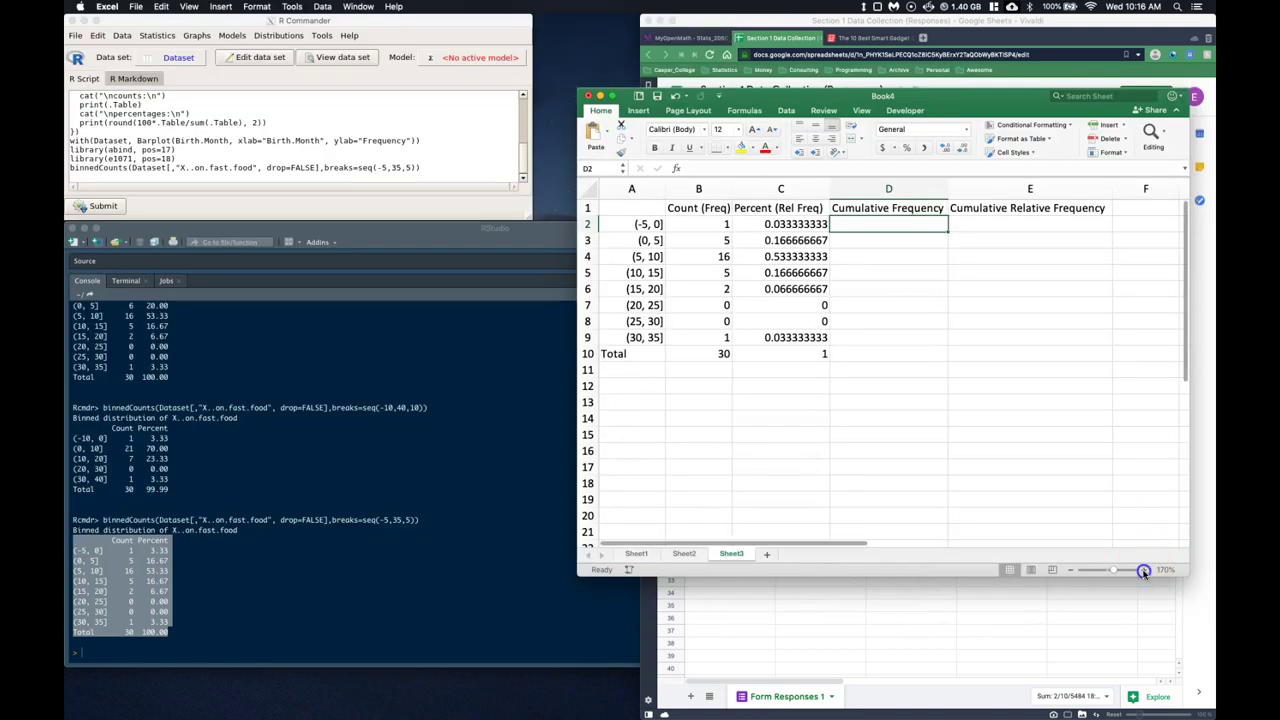
left_click(1143, 570)
left_click(1143, 570)
left_click(1143, 570)
left_click_drag(577, 284, 500, 284)
- Enter the running-total formula =sum(B2:$B$2) in D2, with the second B2 reference made absolute
left_click(821, 236)
double_click(821, 235)
type("=sum(")
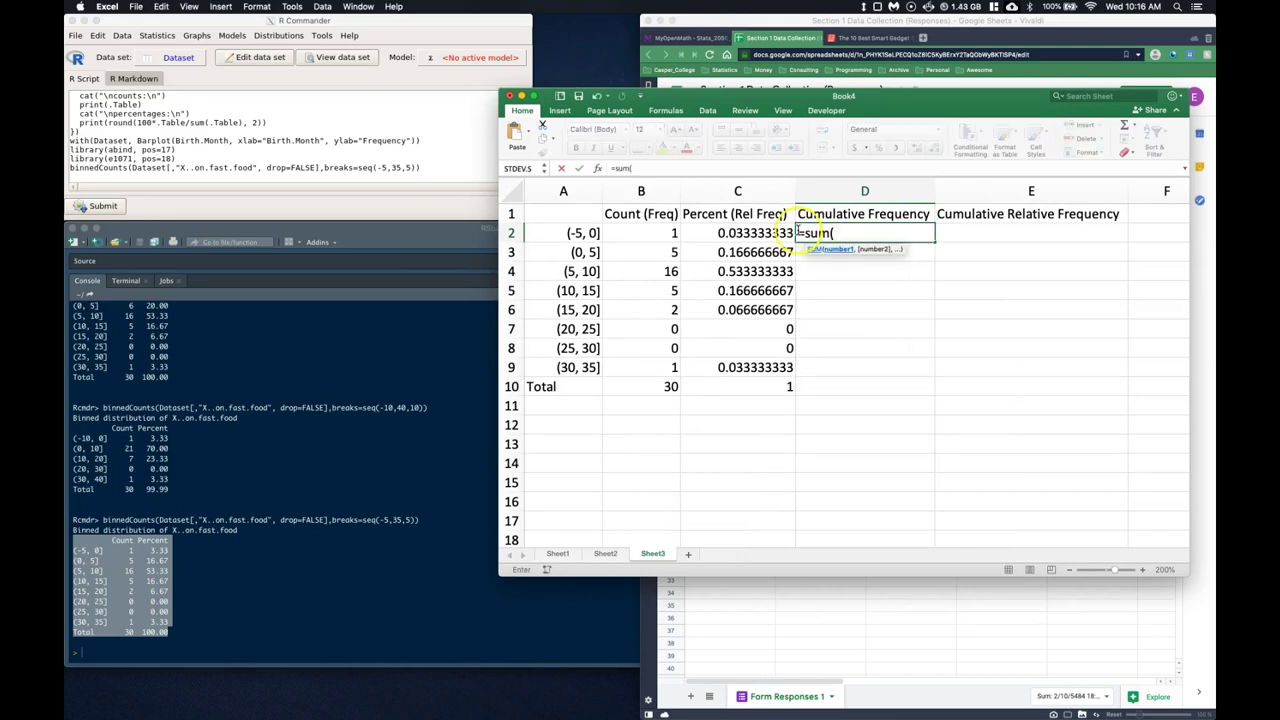
left_click(637, 237)
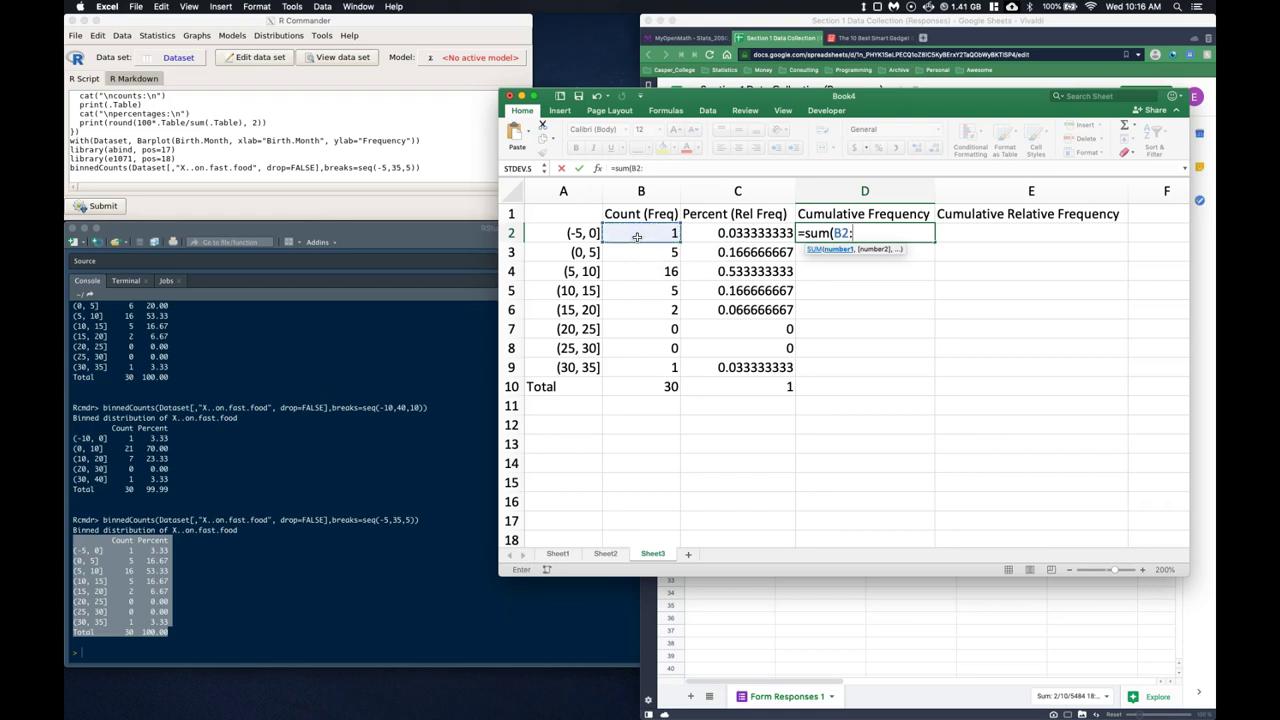
left_click(637, 237)
type(")")
left_click(838, 240)
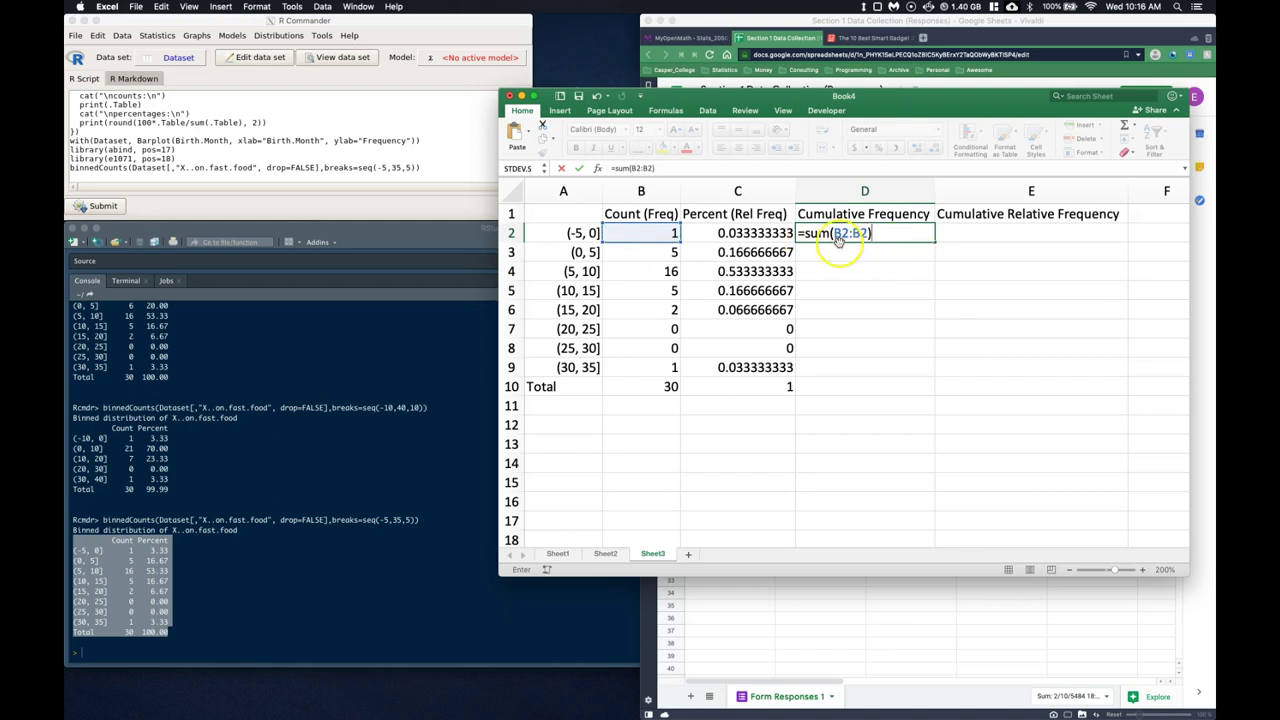
left_click(858, 233)
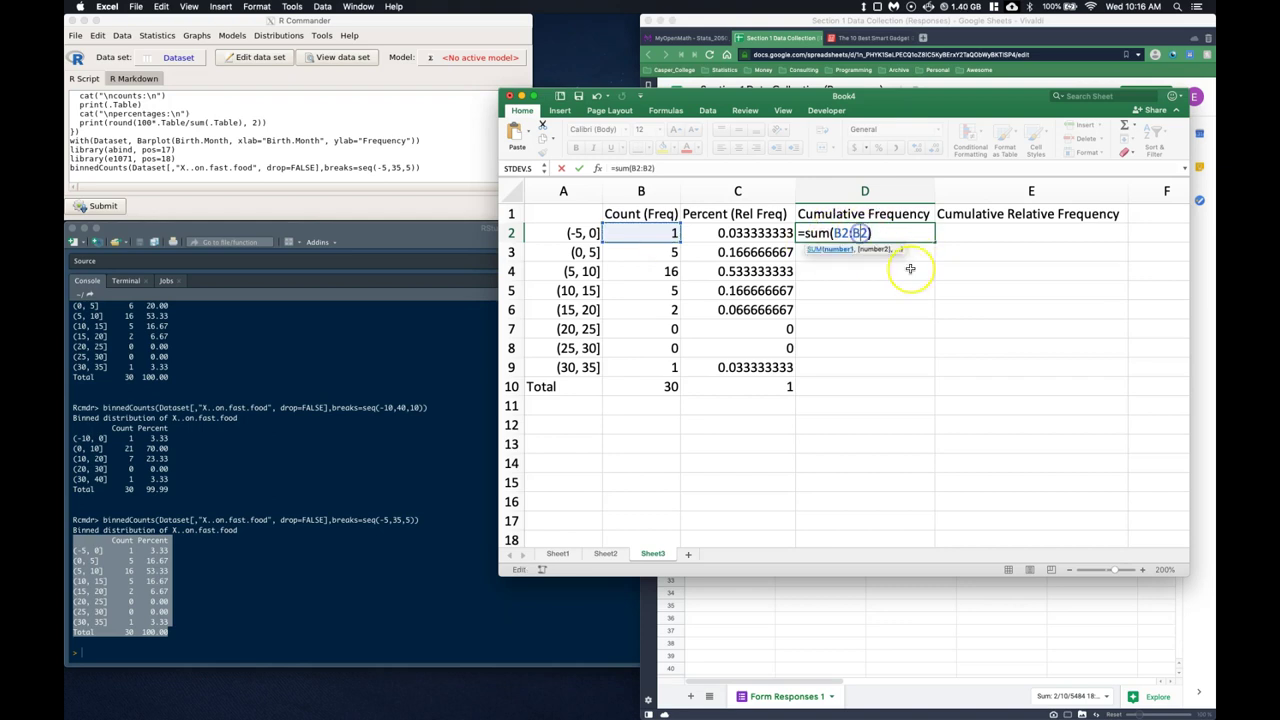
key("super+t")
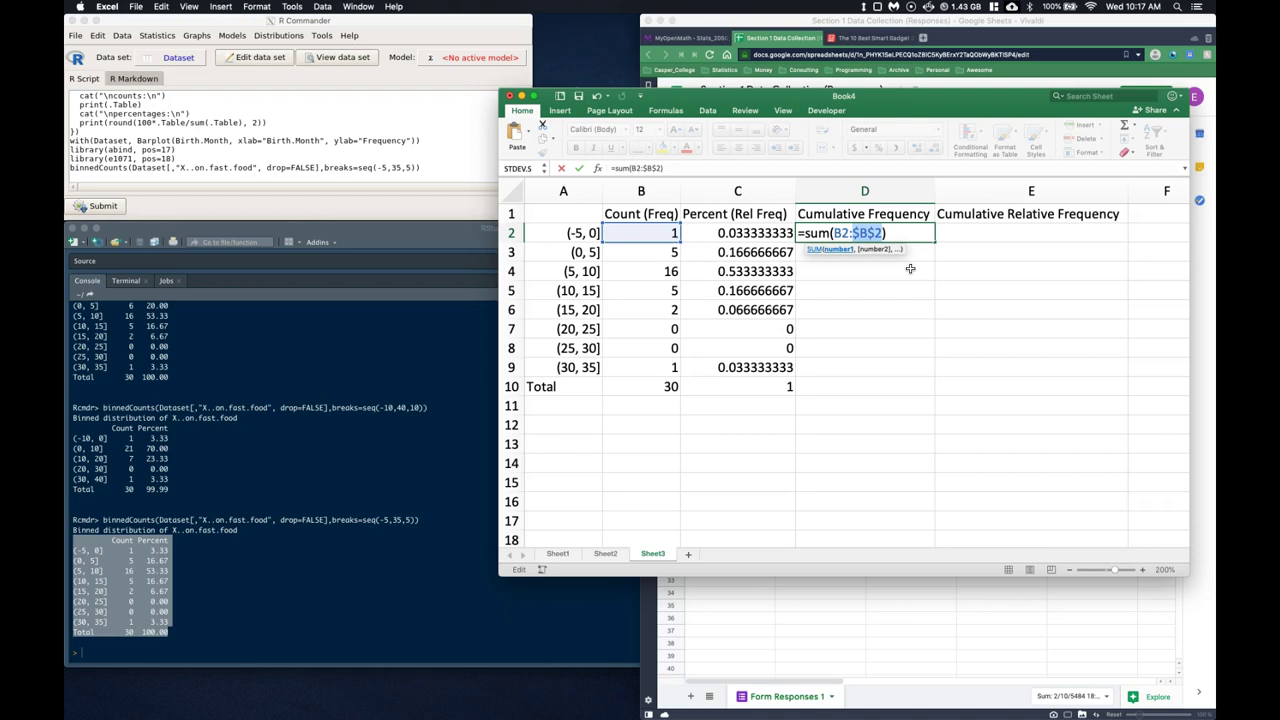
key("Return")
- Fill the cumulative frequency formula from D2 down through D9, checking the cell references in D3
left_click(878, 234)
left_click_drag(936, 262, 936, 258)
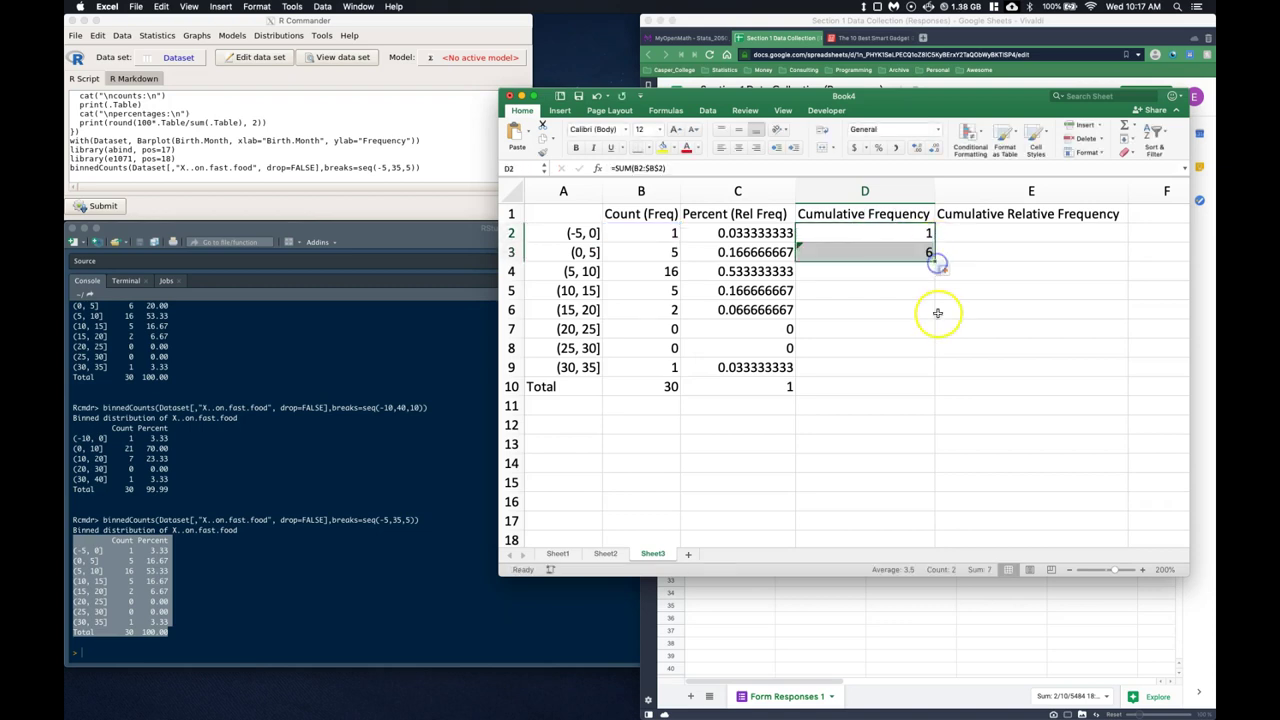
double_click(871, 251)
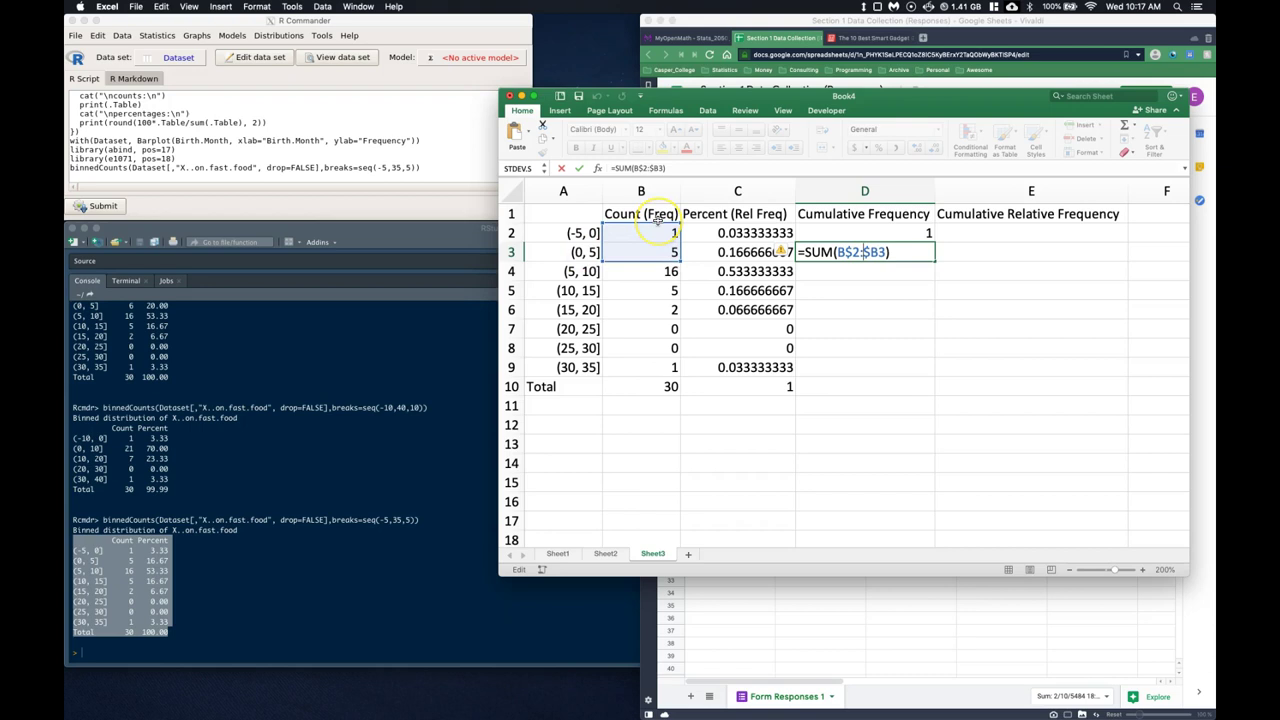
key("Return")
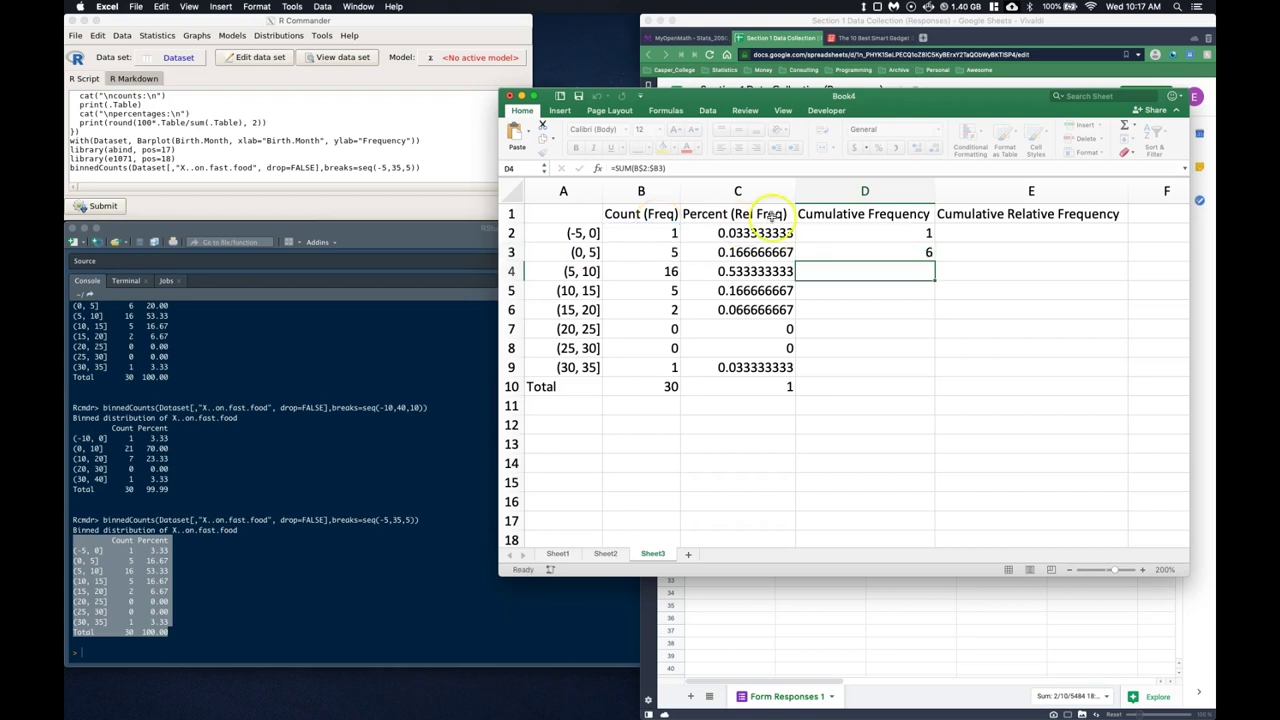
left_click(872, 252)
left_click_drag(938, 262, 921, 373)
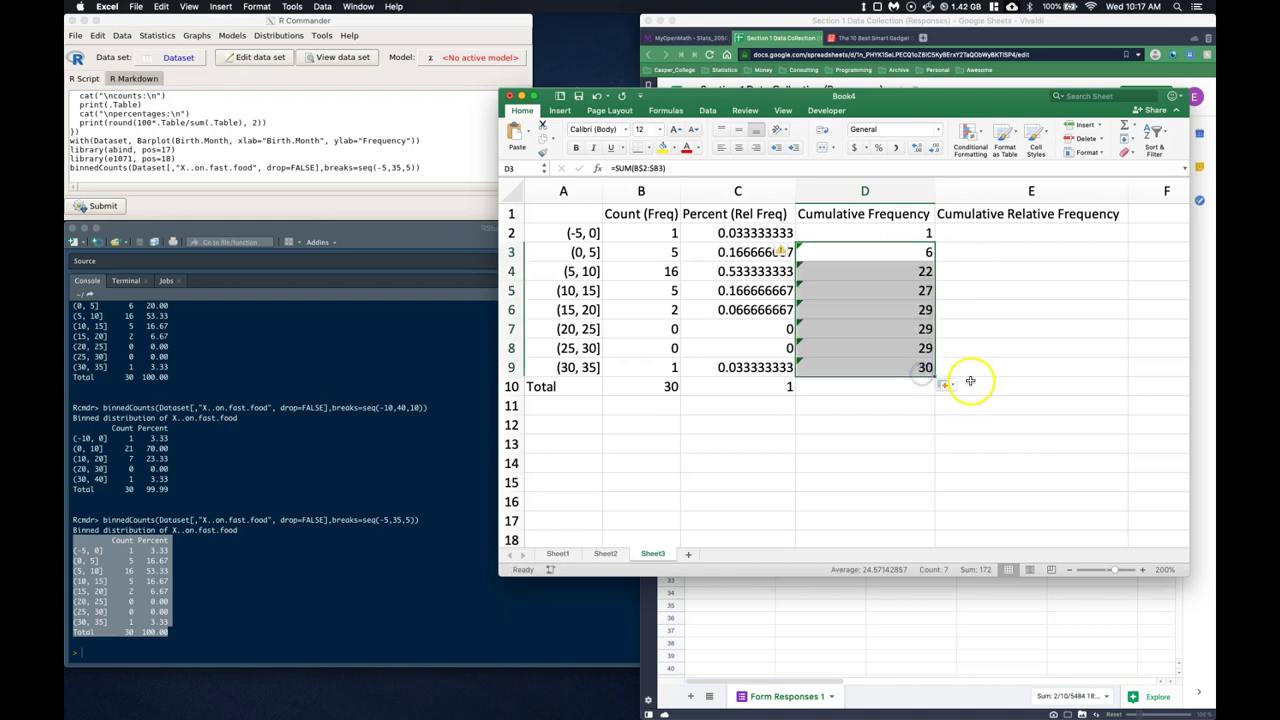
left_click(983, 275)
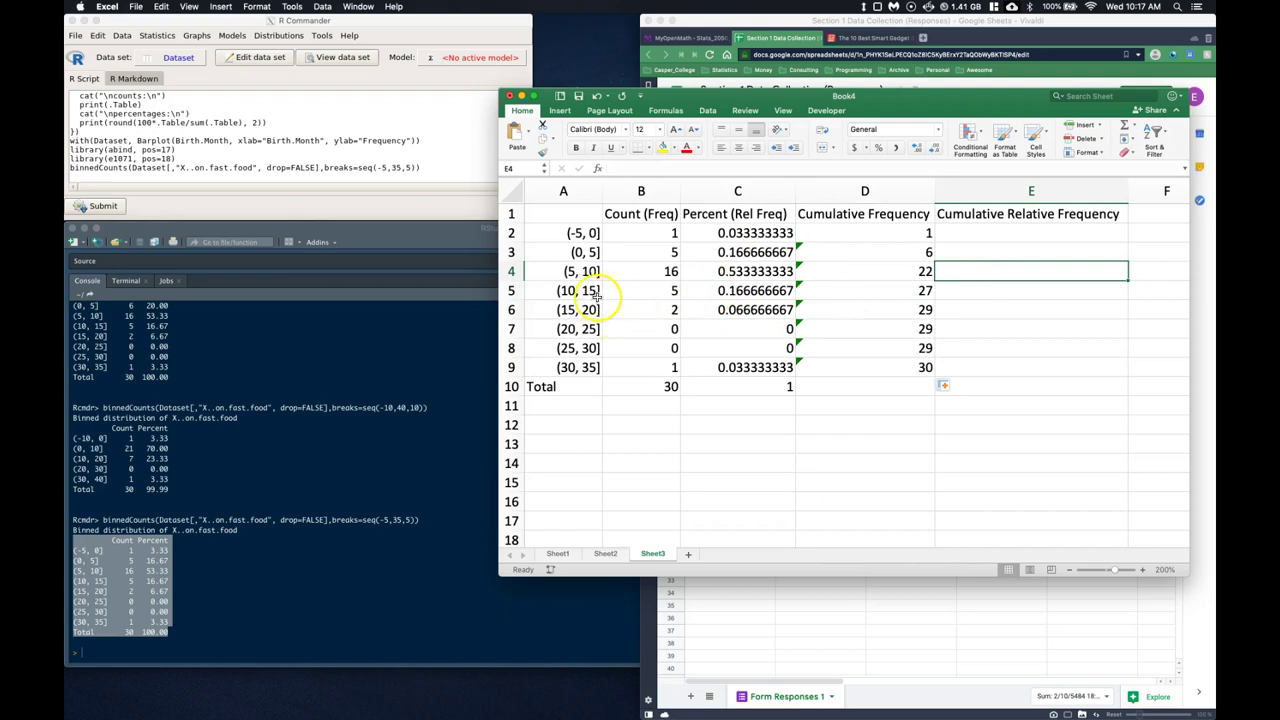
- Enter the running-total formula =sum(C2:$C$2) in E2, with the second C2 reference made absolute
left_click(896, 297)
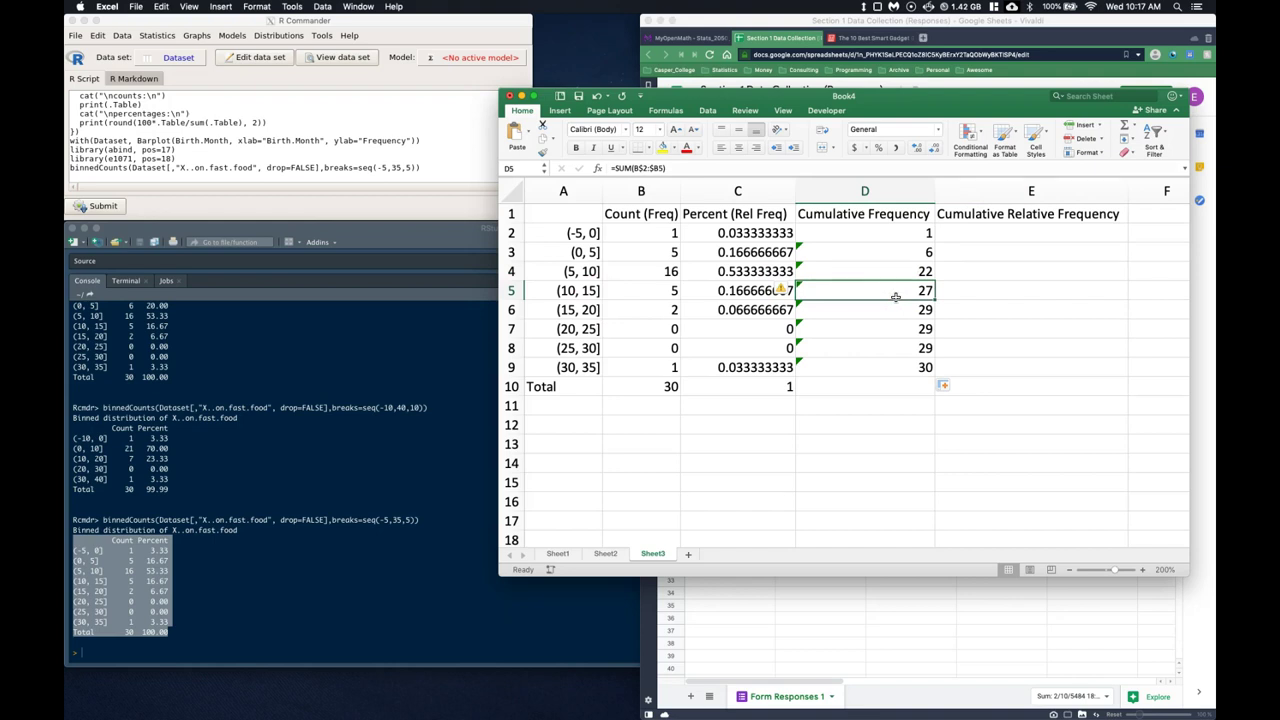
left_click(966, 236)
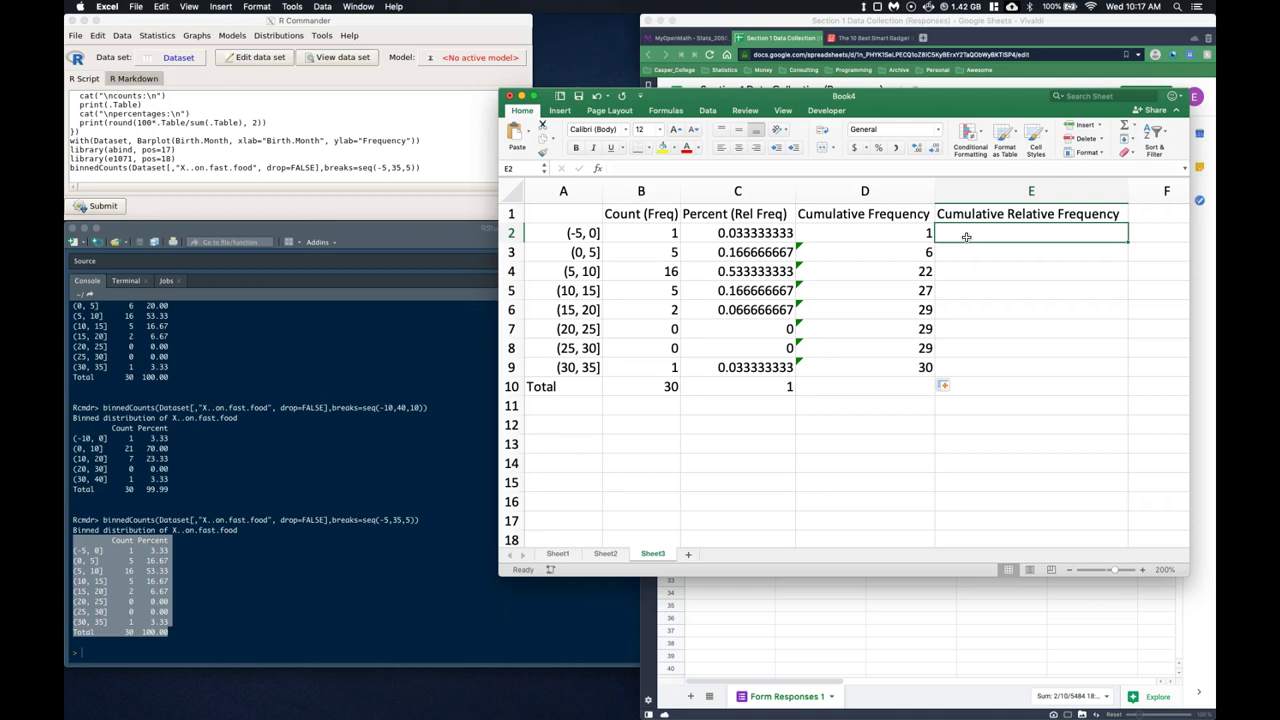
type("=sum(")
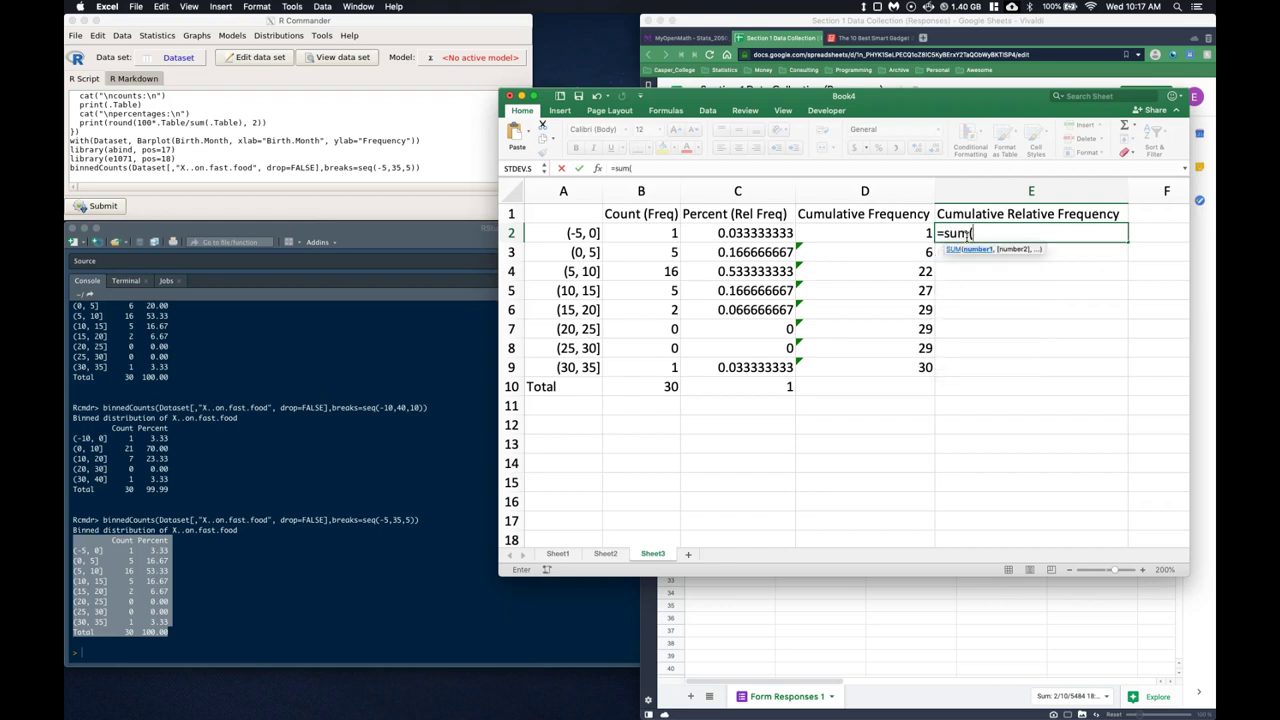
left_click(762, 233)
type(":")
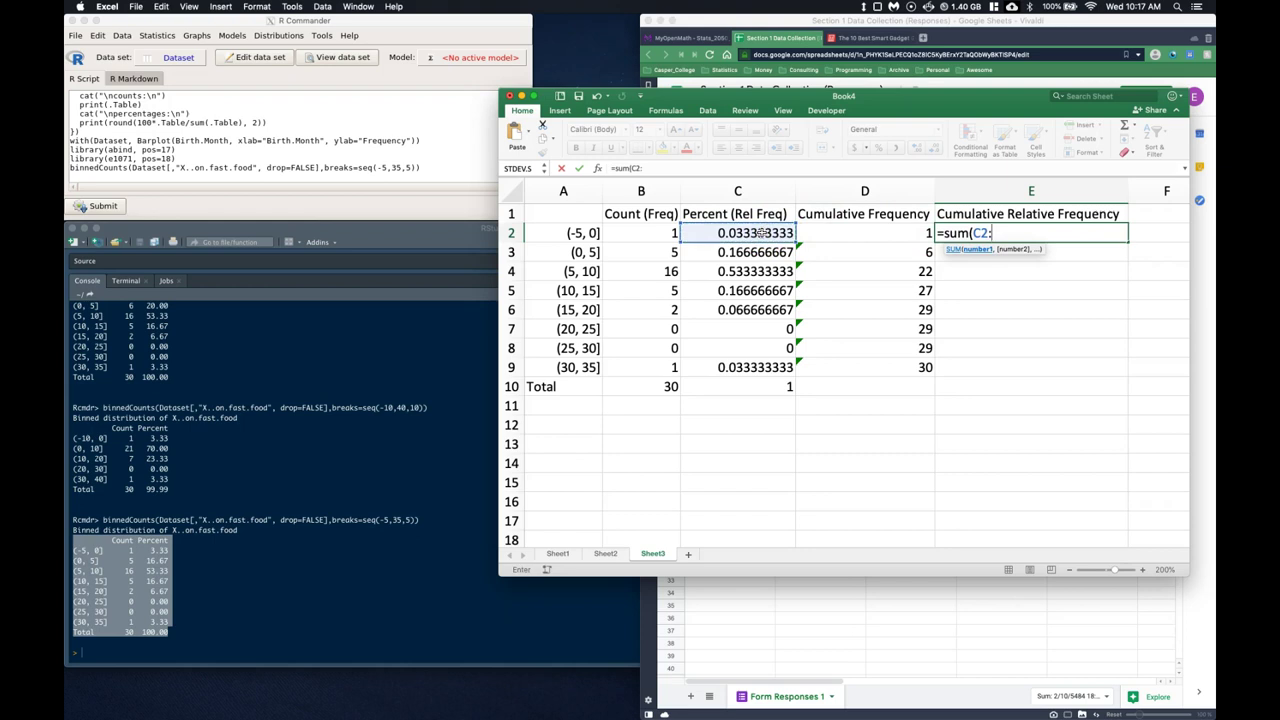
left_click(762, 233)
type(")")
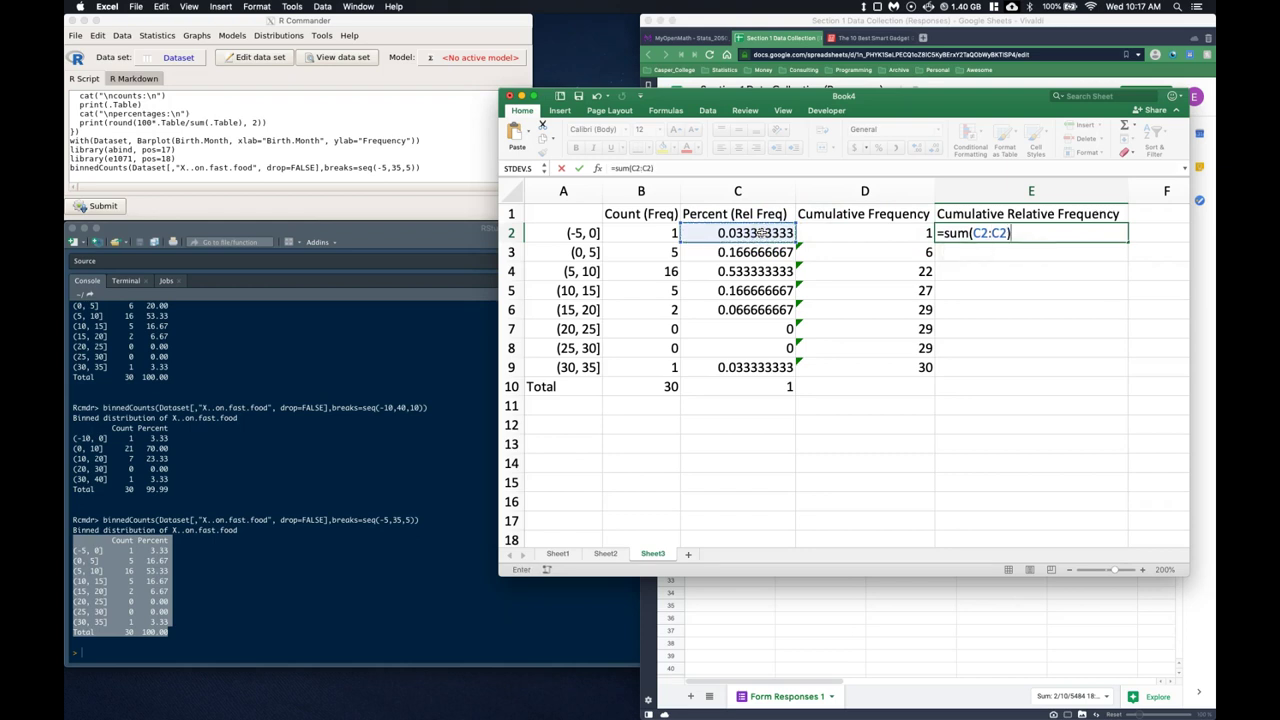
left_click(1052, 235)
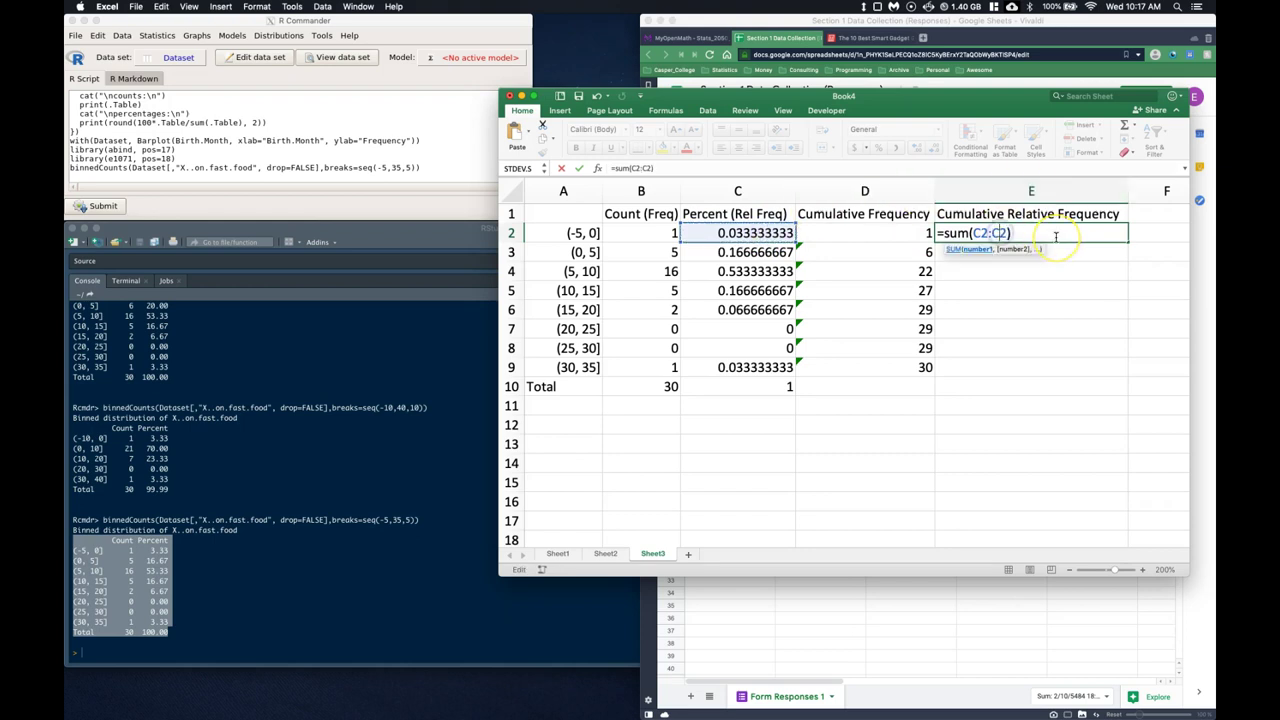
type("4")
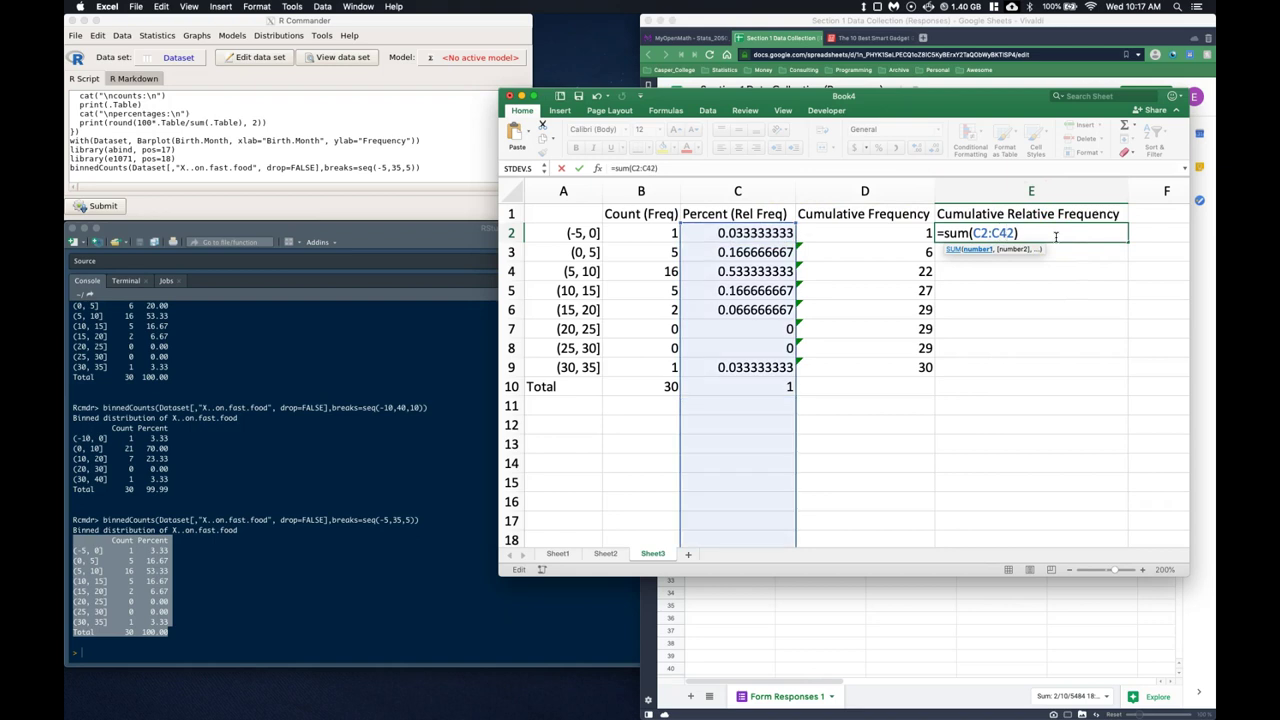
key("super+t")
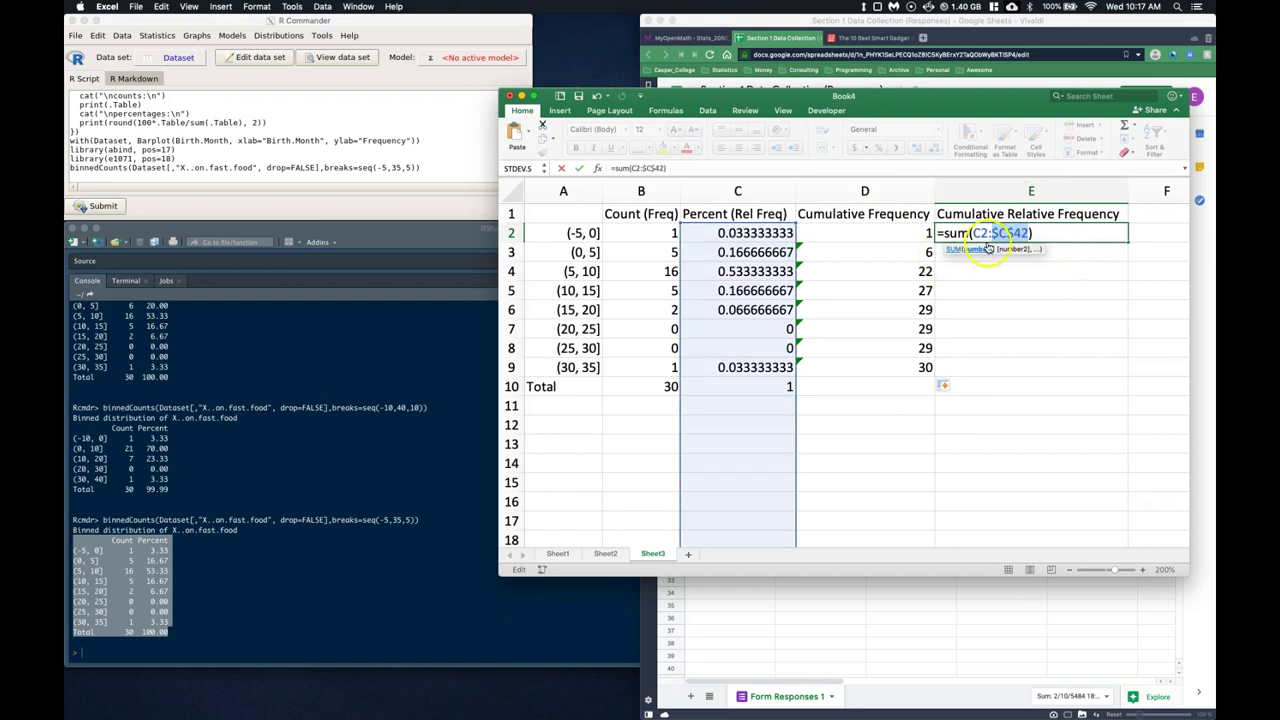
left_click(1021, 233)
key("BackSpace")
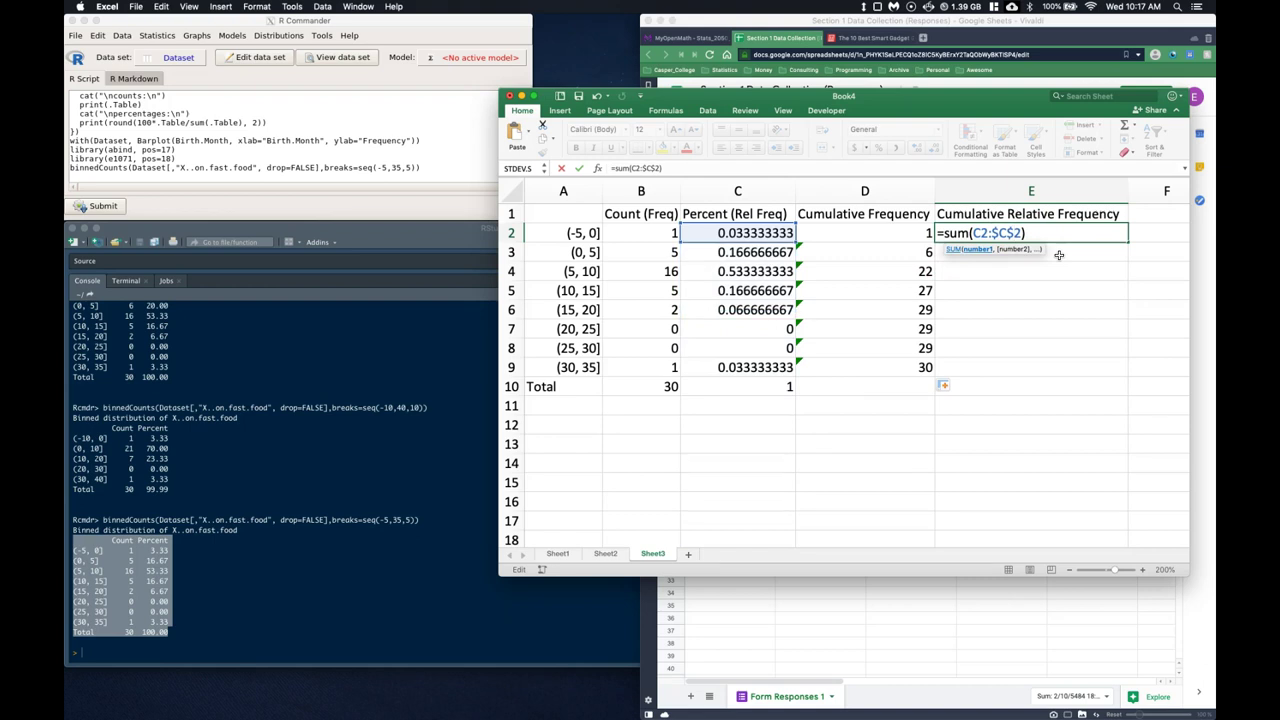
key("Return")
- Fill the cumulative relative frequency formula from E2 down through E9
left_click(1090, 233)
left_click_drag(1128, 242, 1112, 371)
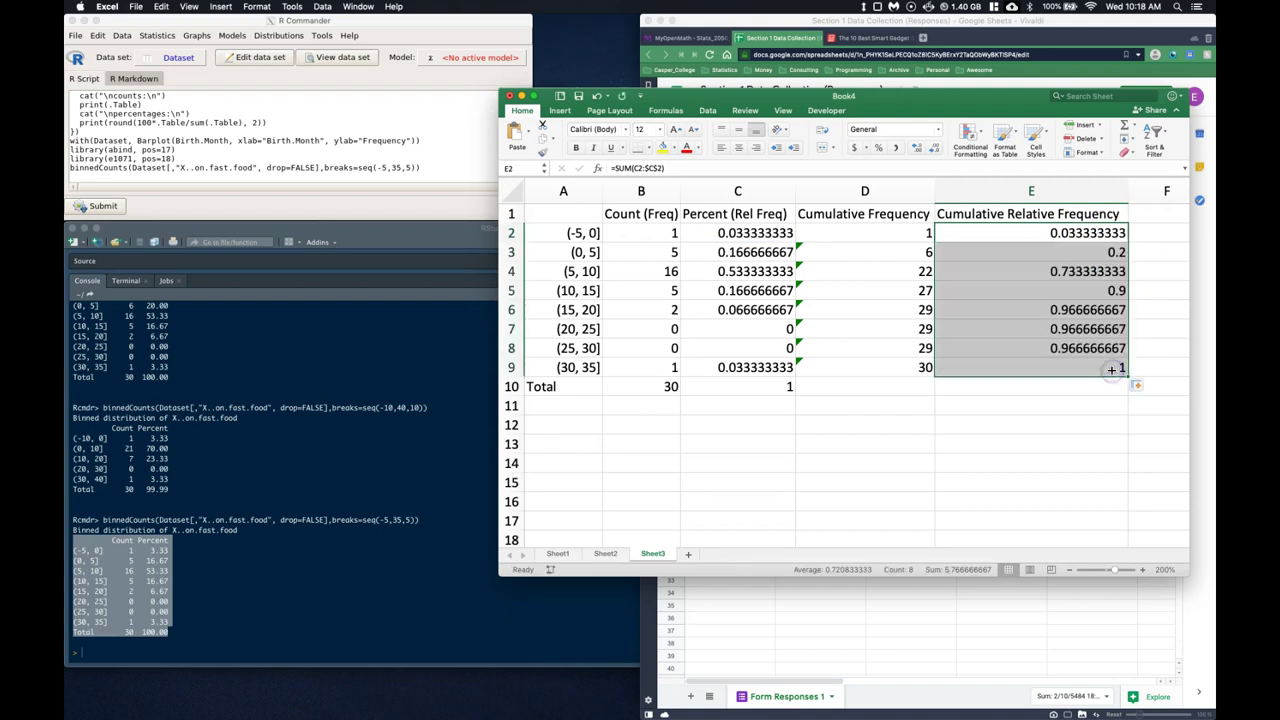
left_click(1073, 408)
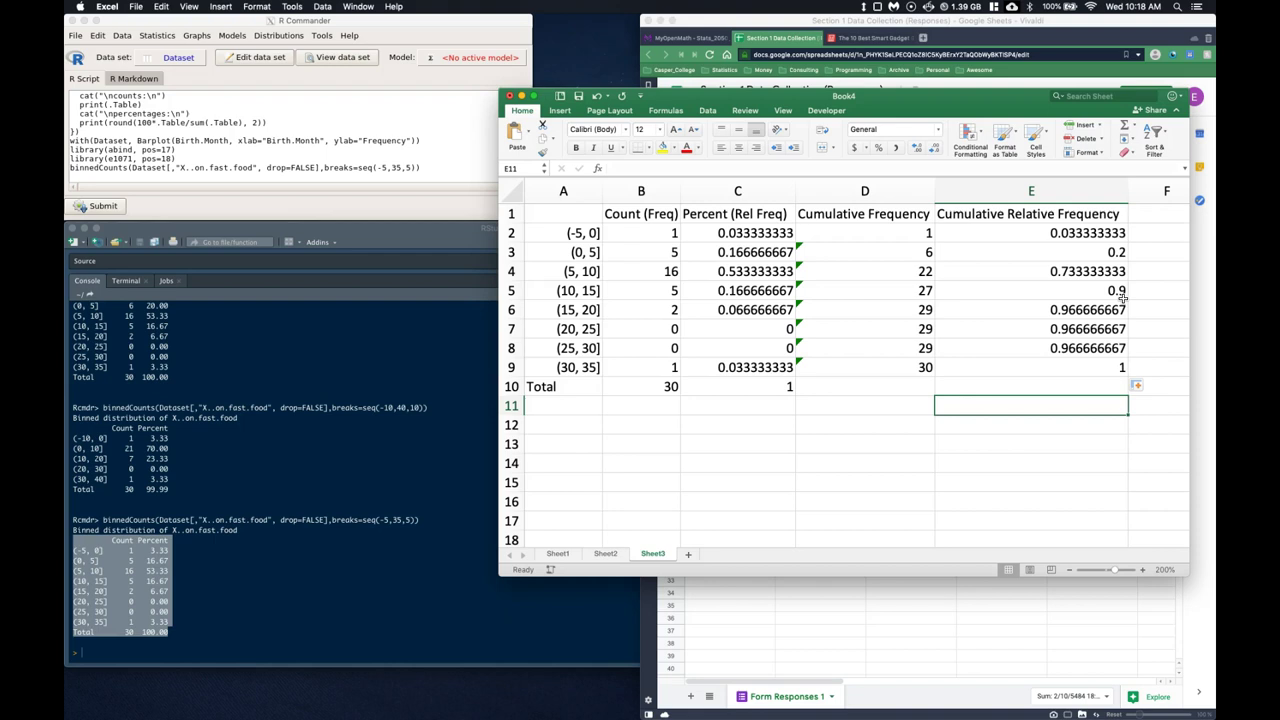
- Move the workbook window down, switch to R Commander, and create a histogram of X..on.fast.food with the default options
left_click_drag(894, 96, 894, 191)
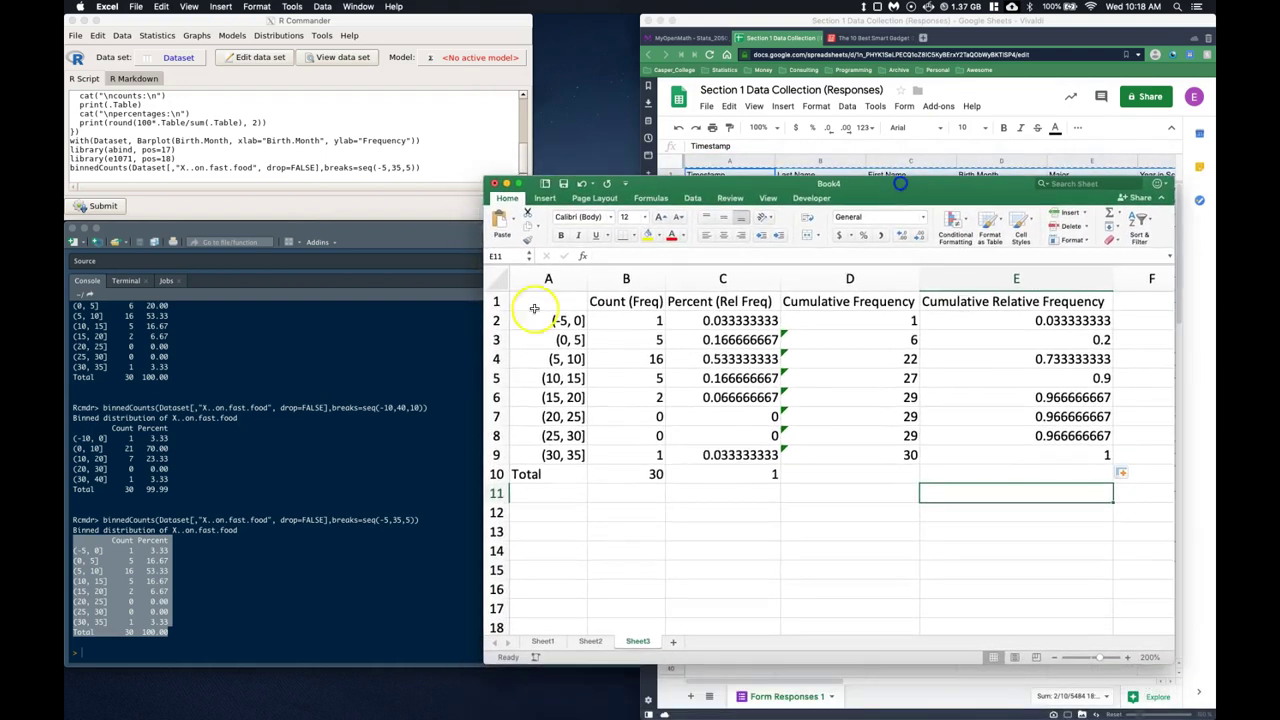
left_click(363, 374)
scroll(363, 374, "up", 5)
left_click(360, 108)
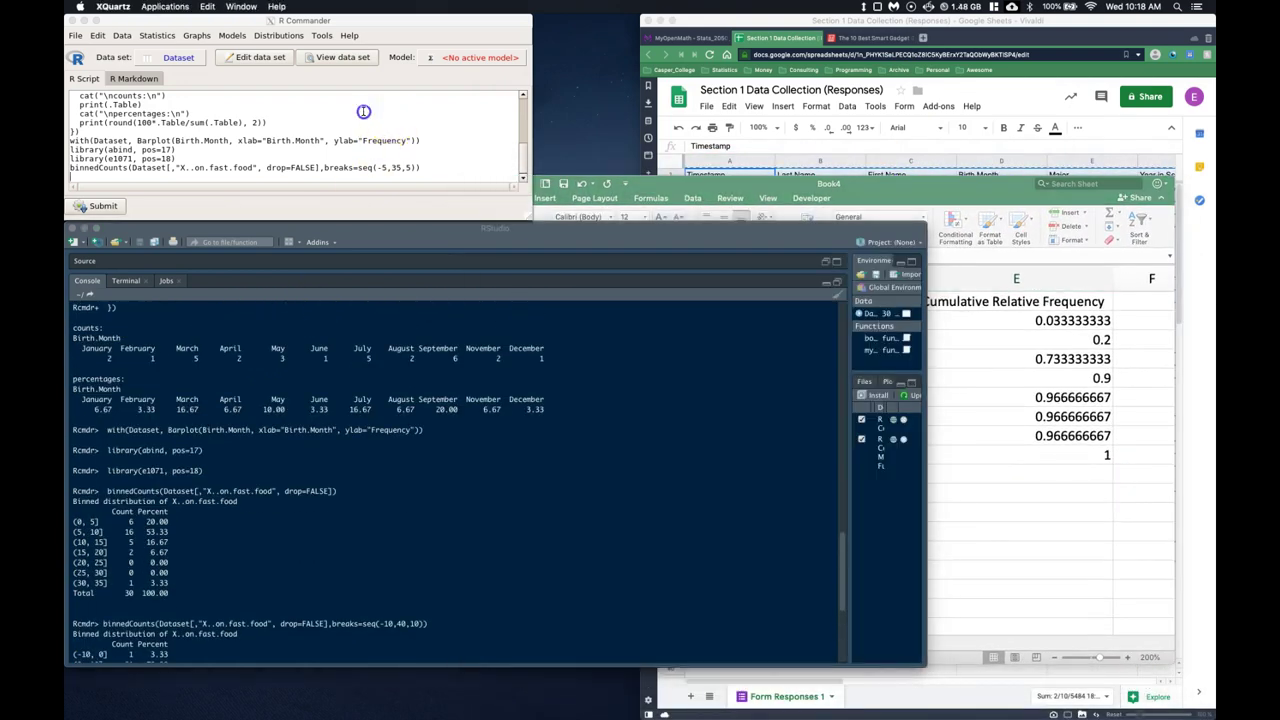
left_click(200, 36)
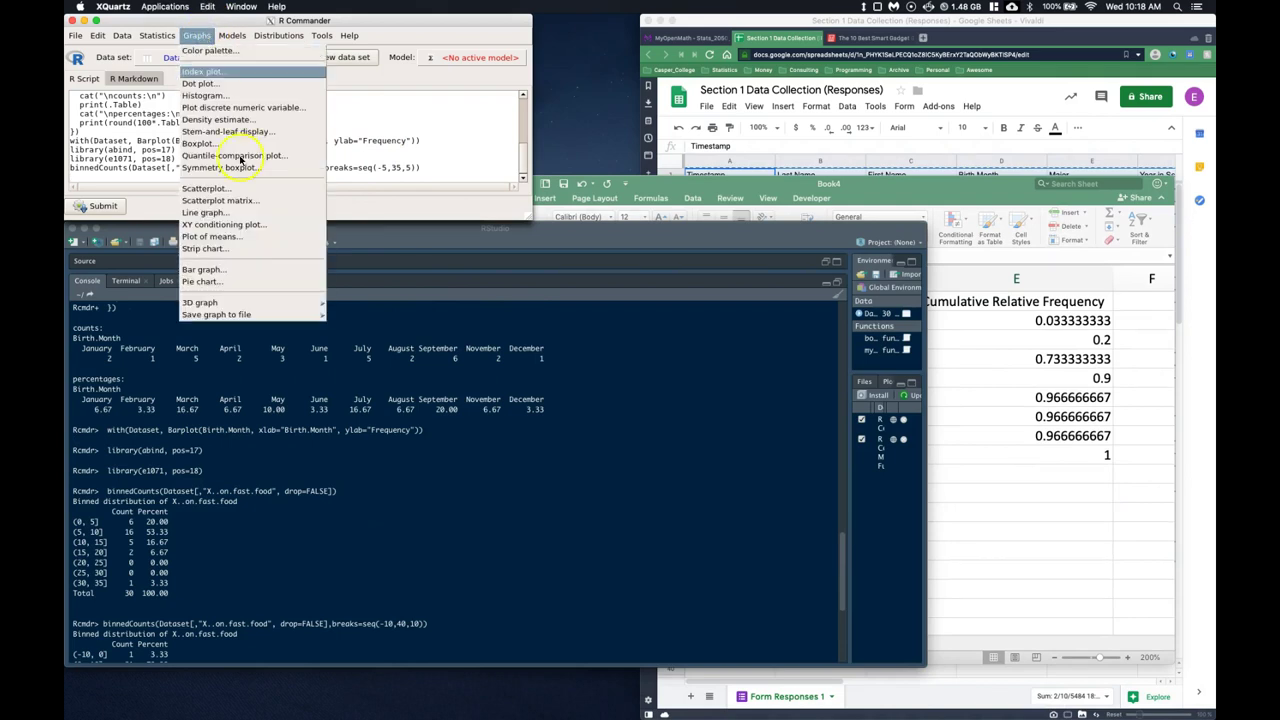
left_click(209, 96)
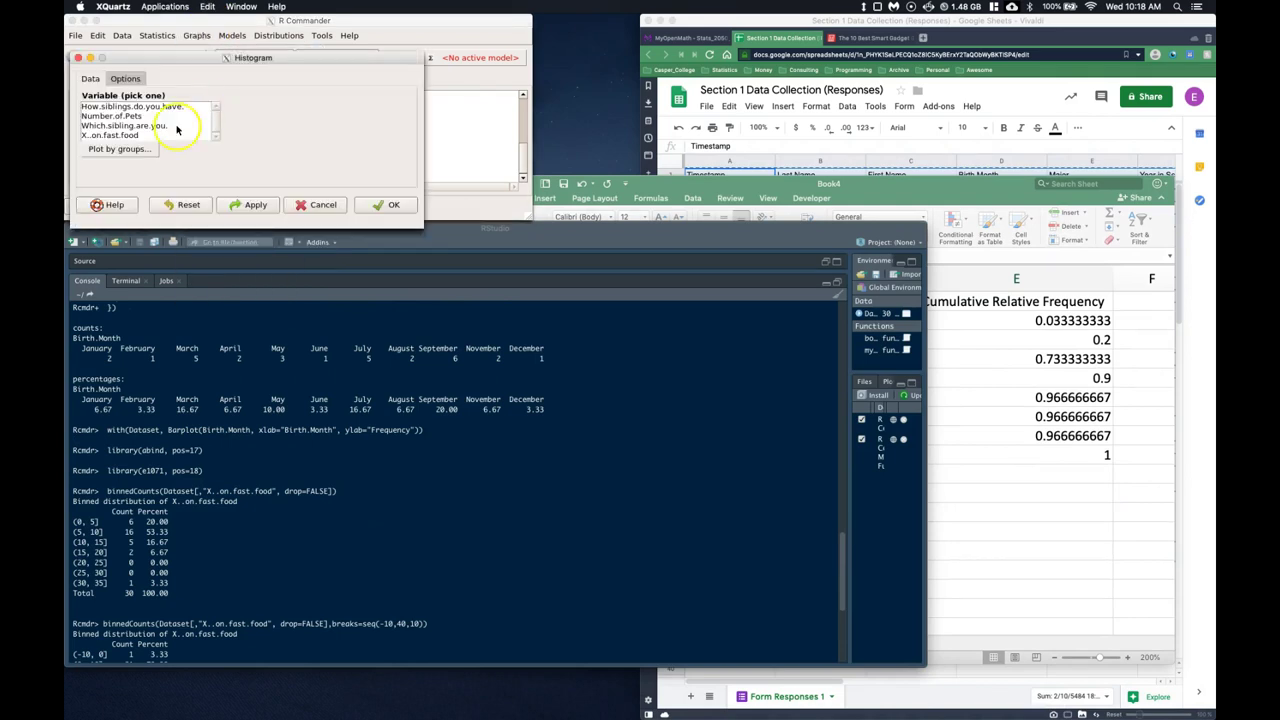
left_click(110, 135)
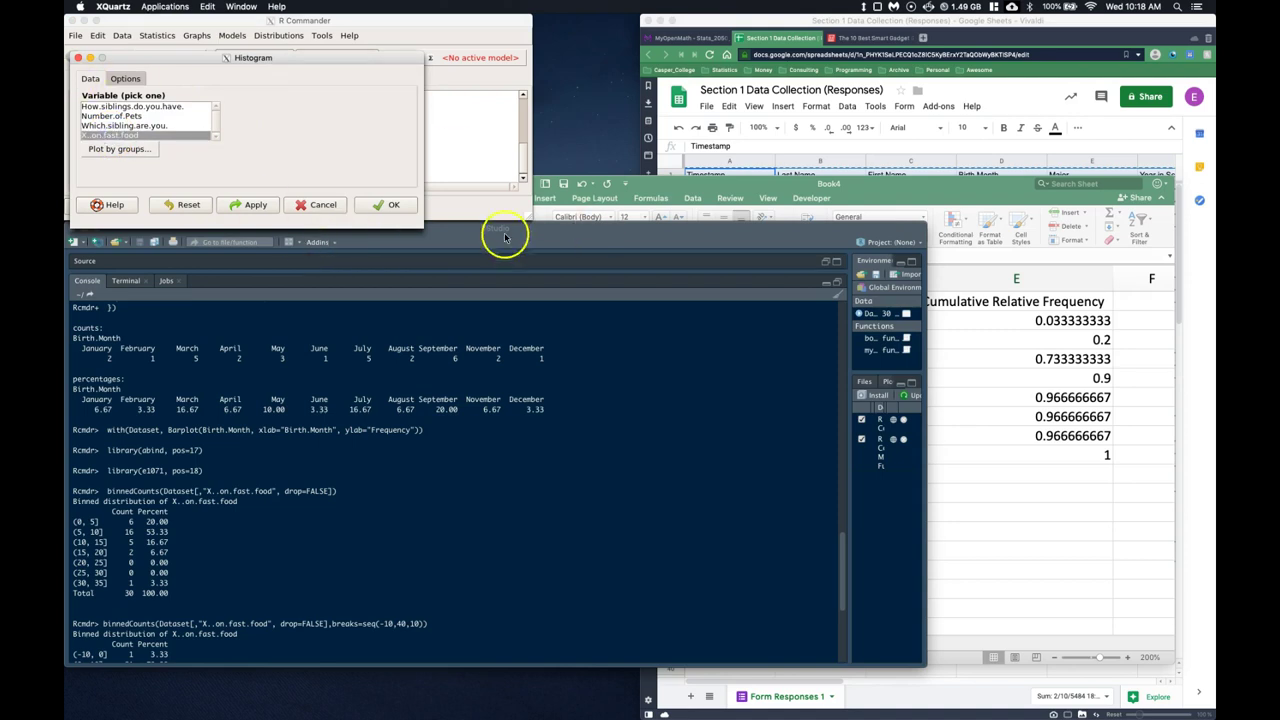
left_click(393, 206)
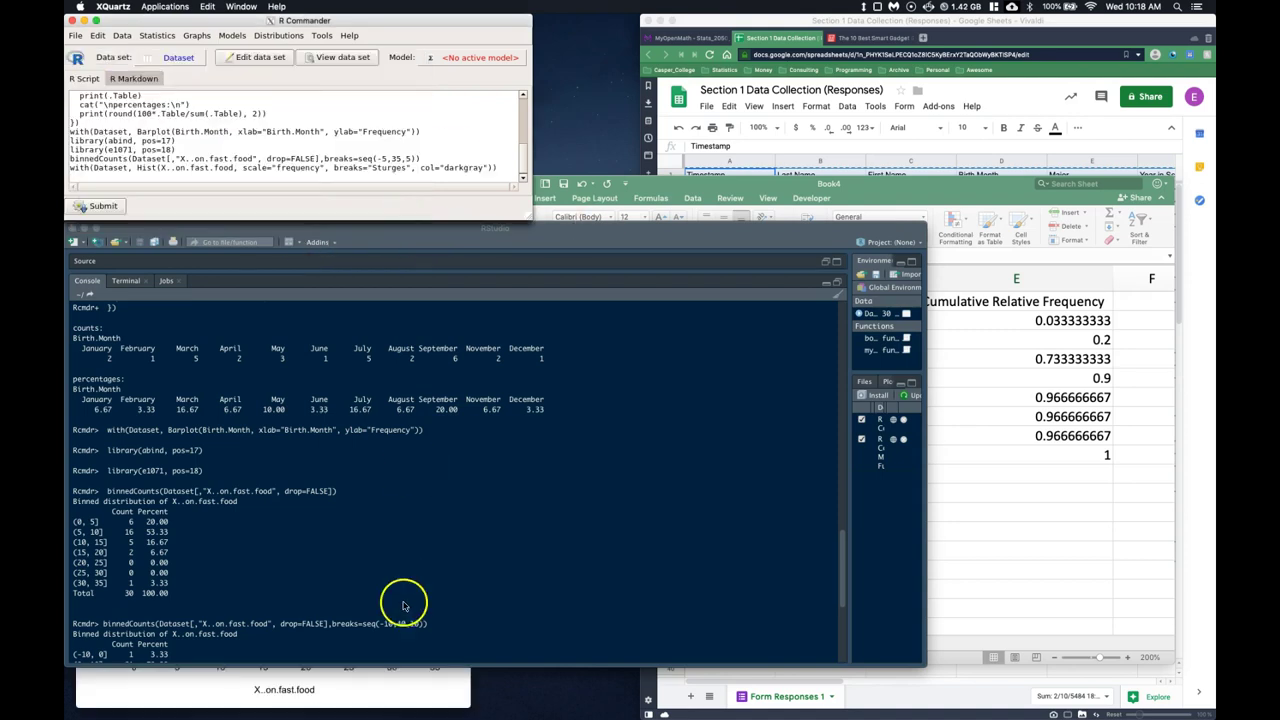
- Bring the histogram's graph window to the front and place it just below the R Commander script
left_click(389, 692)
left_click_drag(337, 309, 500, 180)
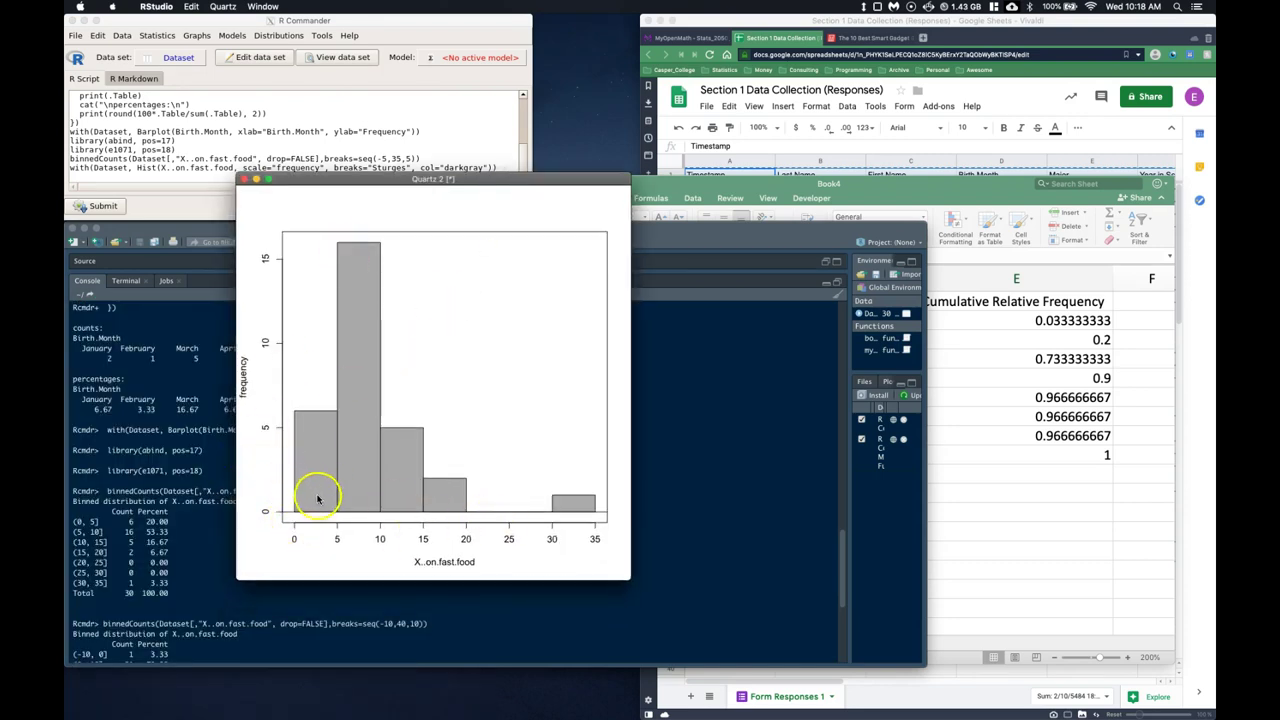
left_click_drag(334, 180, 330, 223)
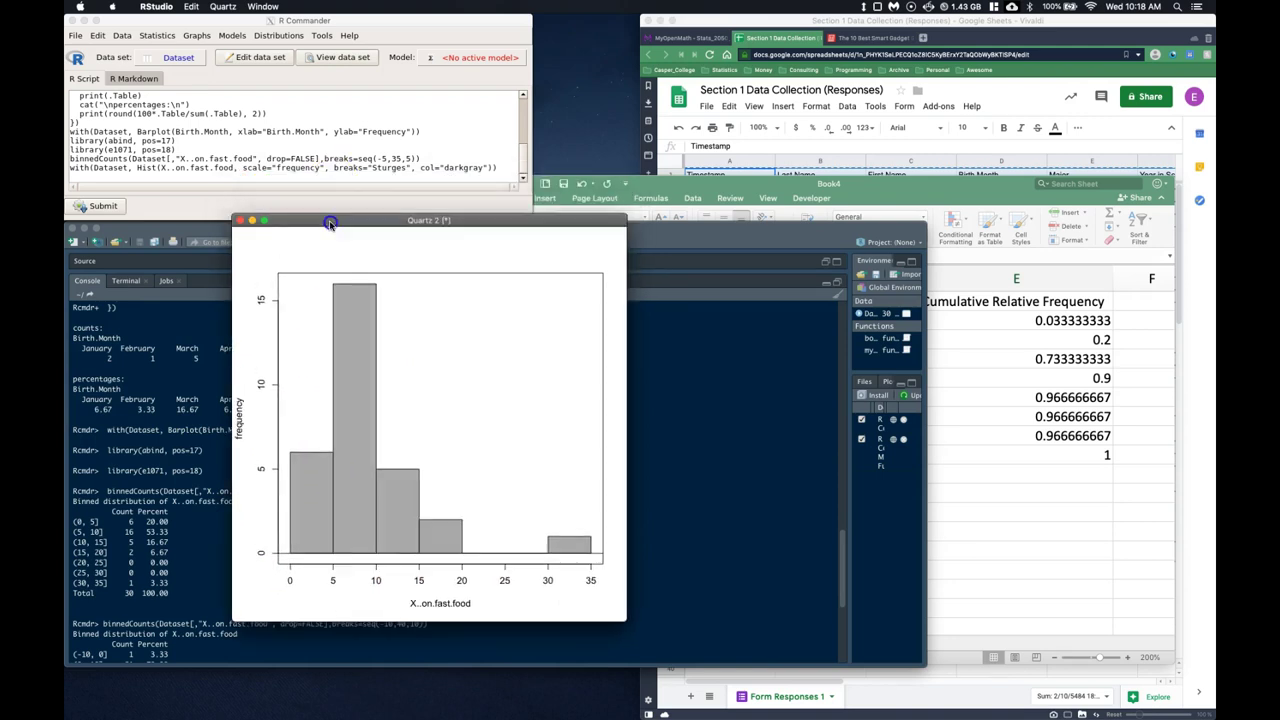
- Replace breaks="Sturges" in the Hist command with breaks=seq(-5,35,5) copied from the binnedCounts line, and rerun the command
left_click(376, 134)
left_click(320, 160)
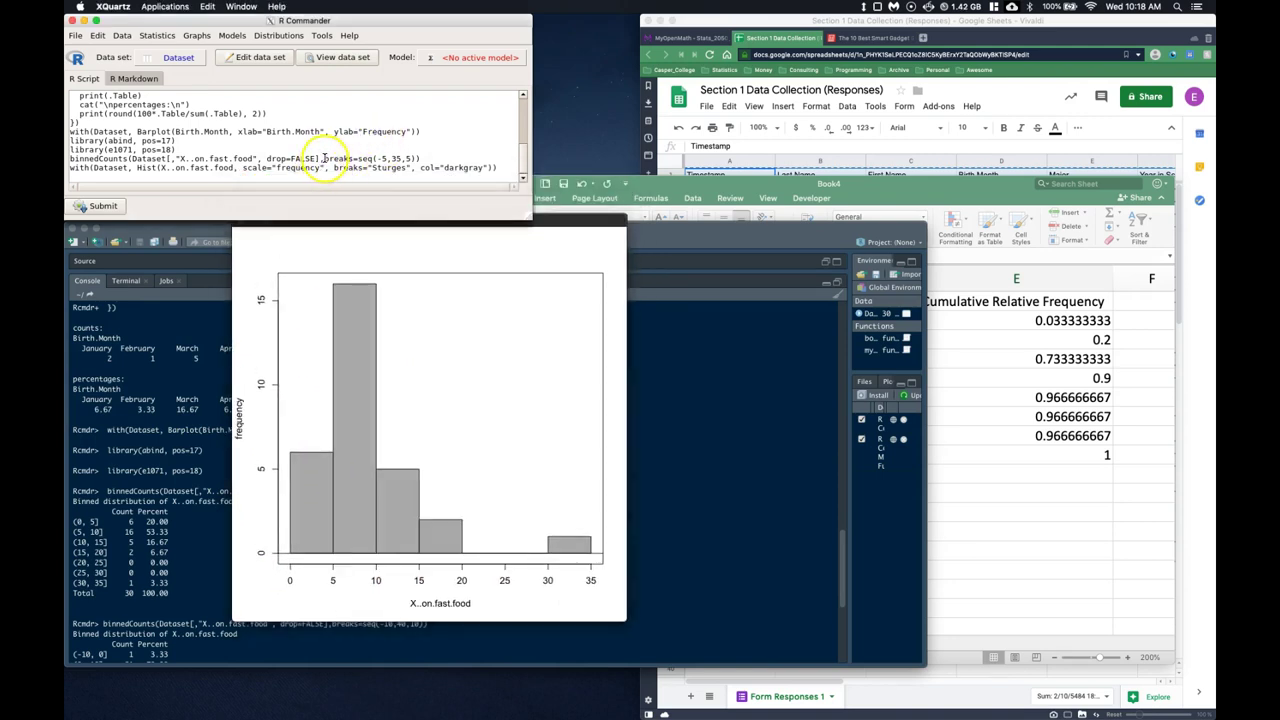
left_click_drag(323, 159, 419, 158)
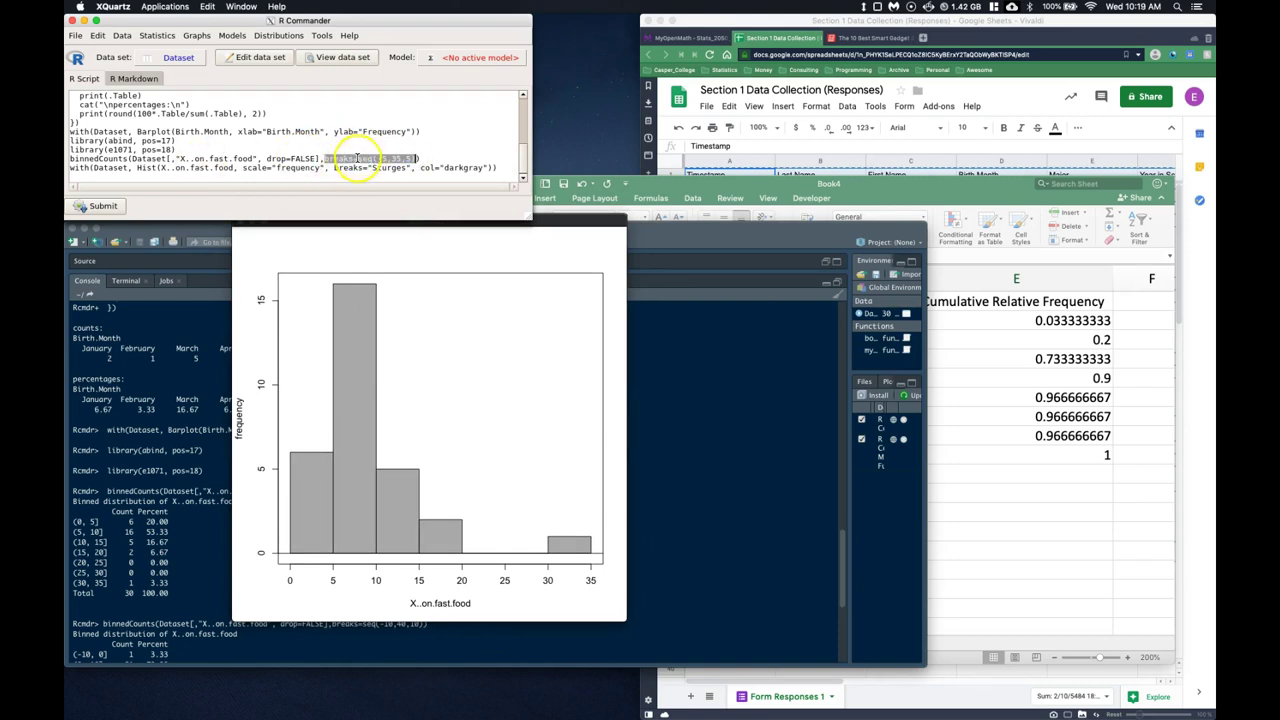
right_click(357, 158)
left_click(374, 198)
left_click_drag(333, 167, 410, 168)
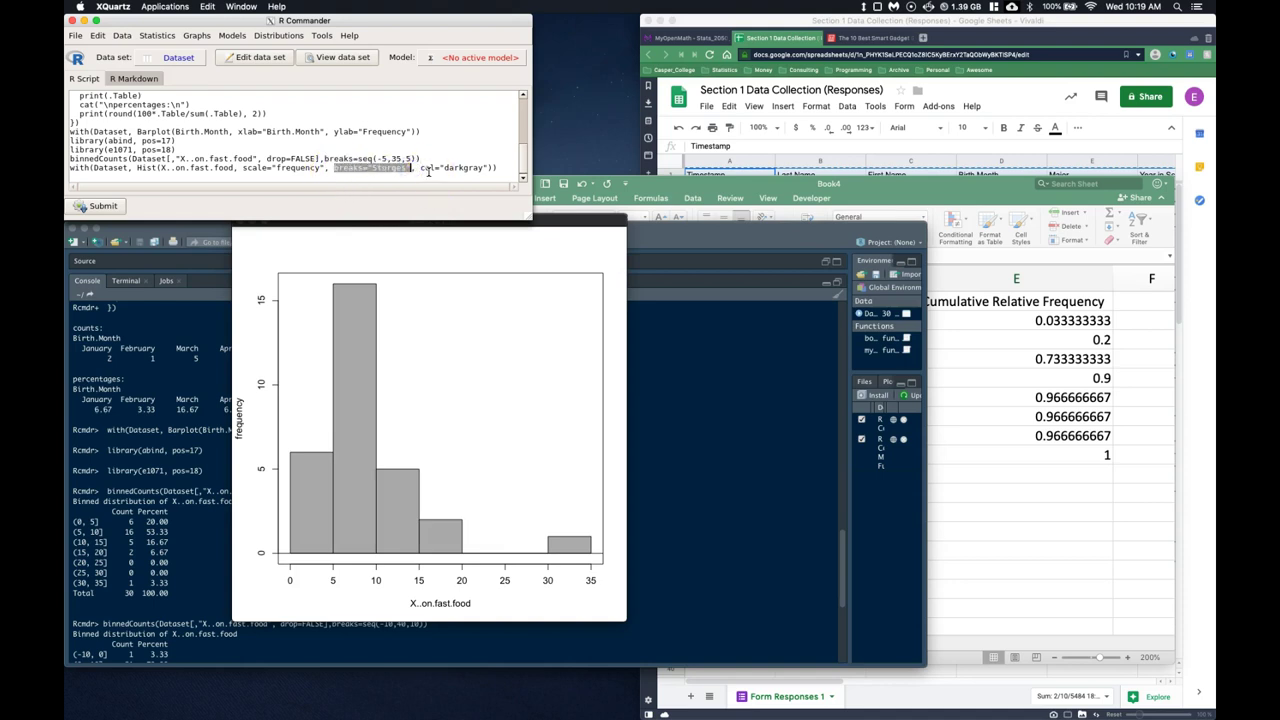
right_click(357, 167)
left_click(384, 218)
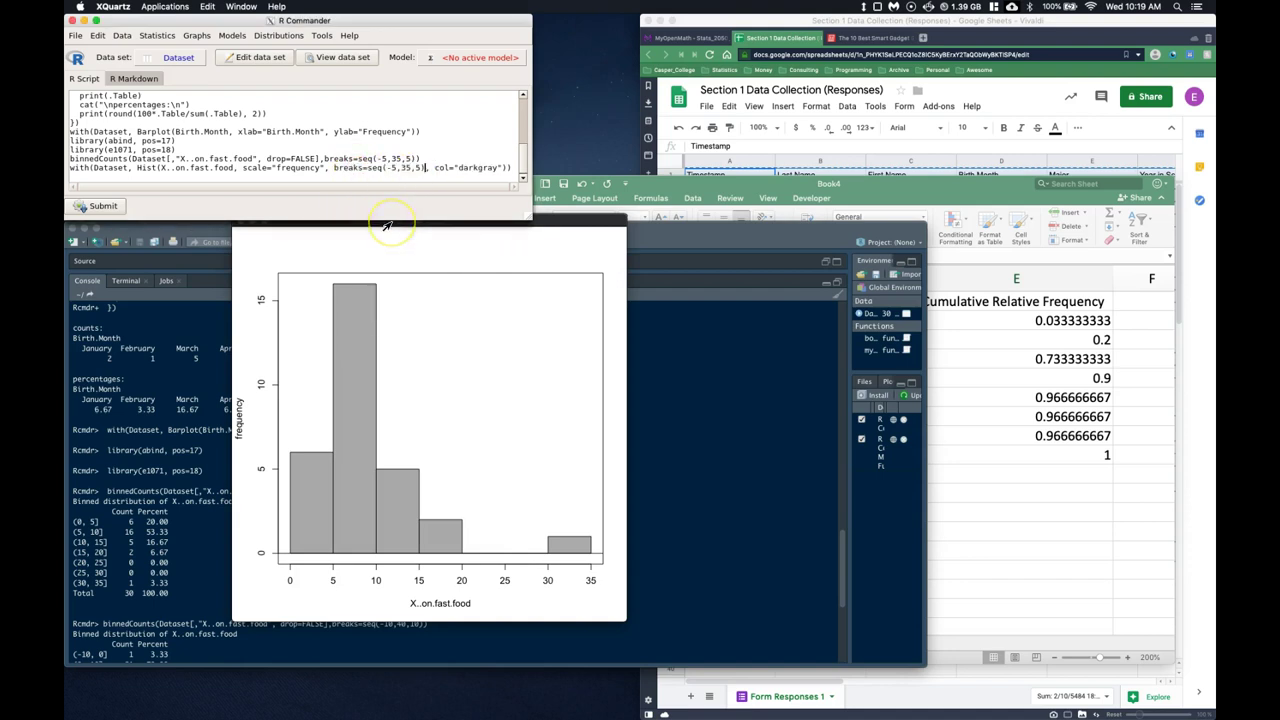
left_click_drag(510, 169, 73, 165)
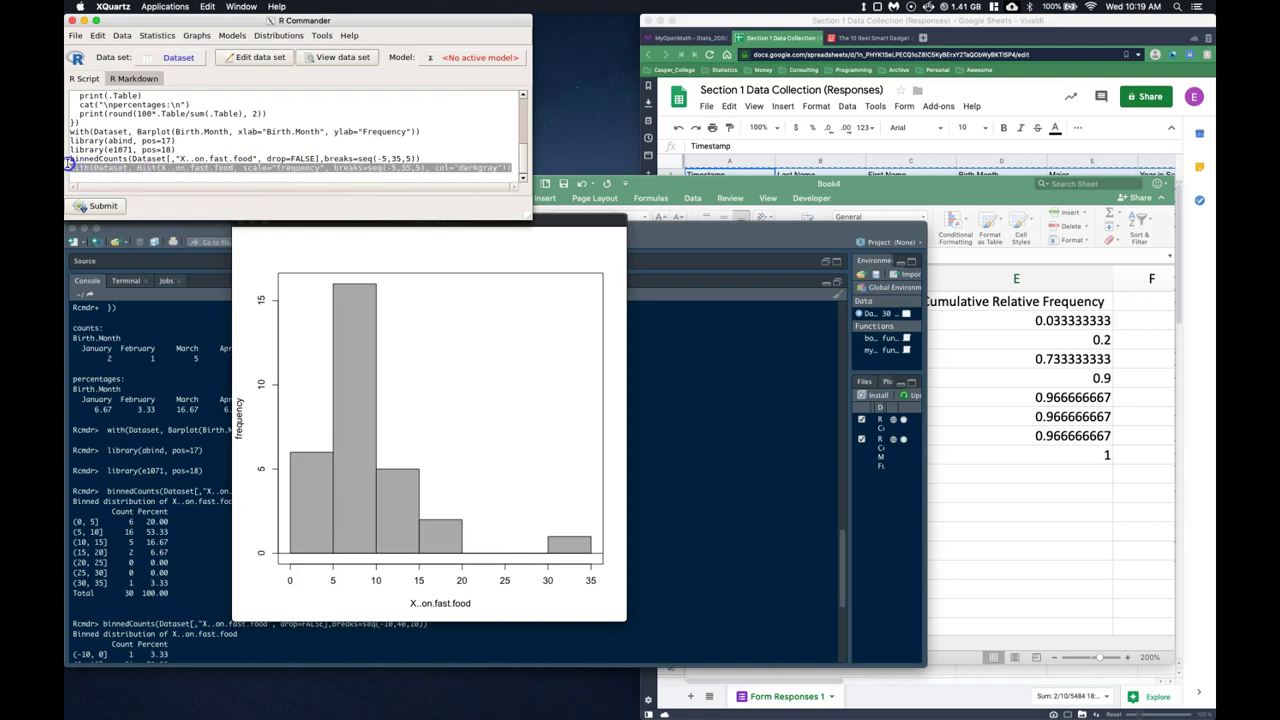
left_click(100, 205)
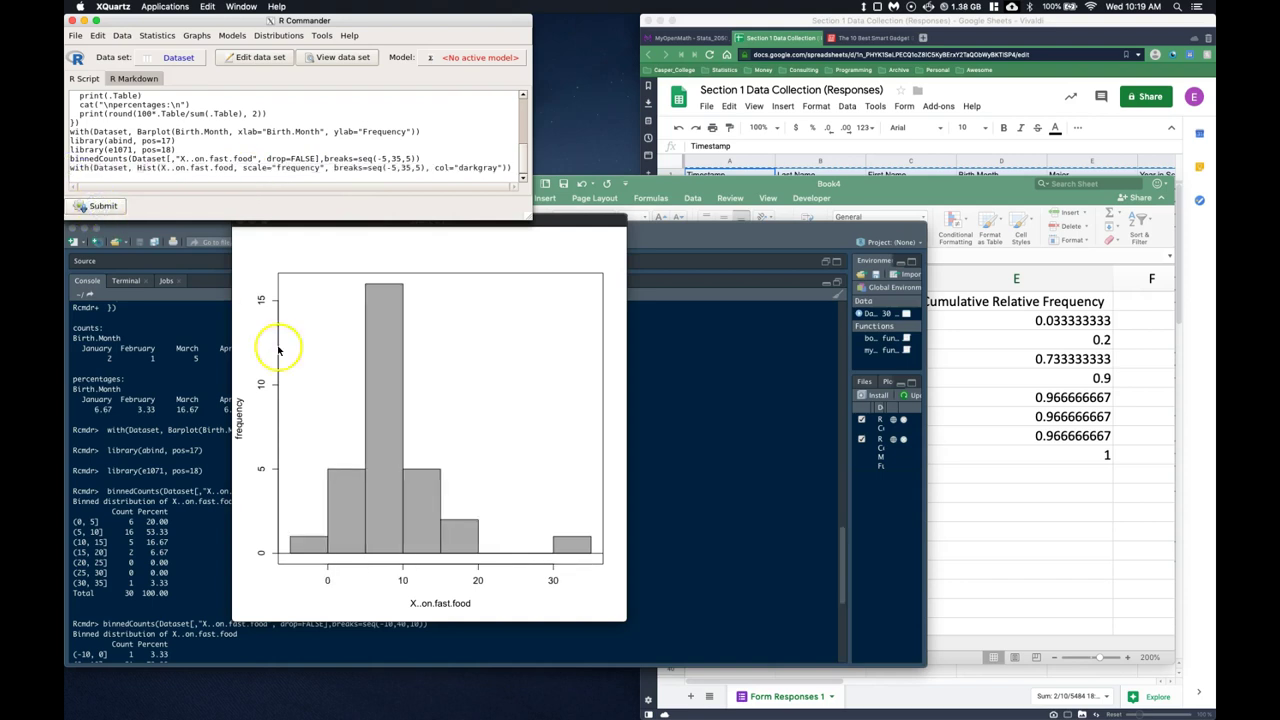